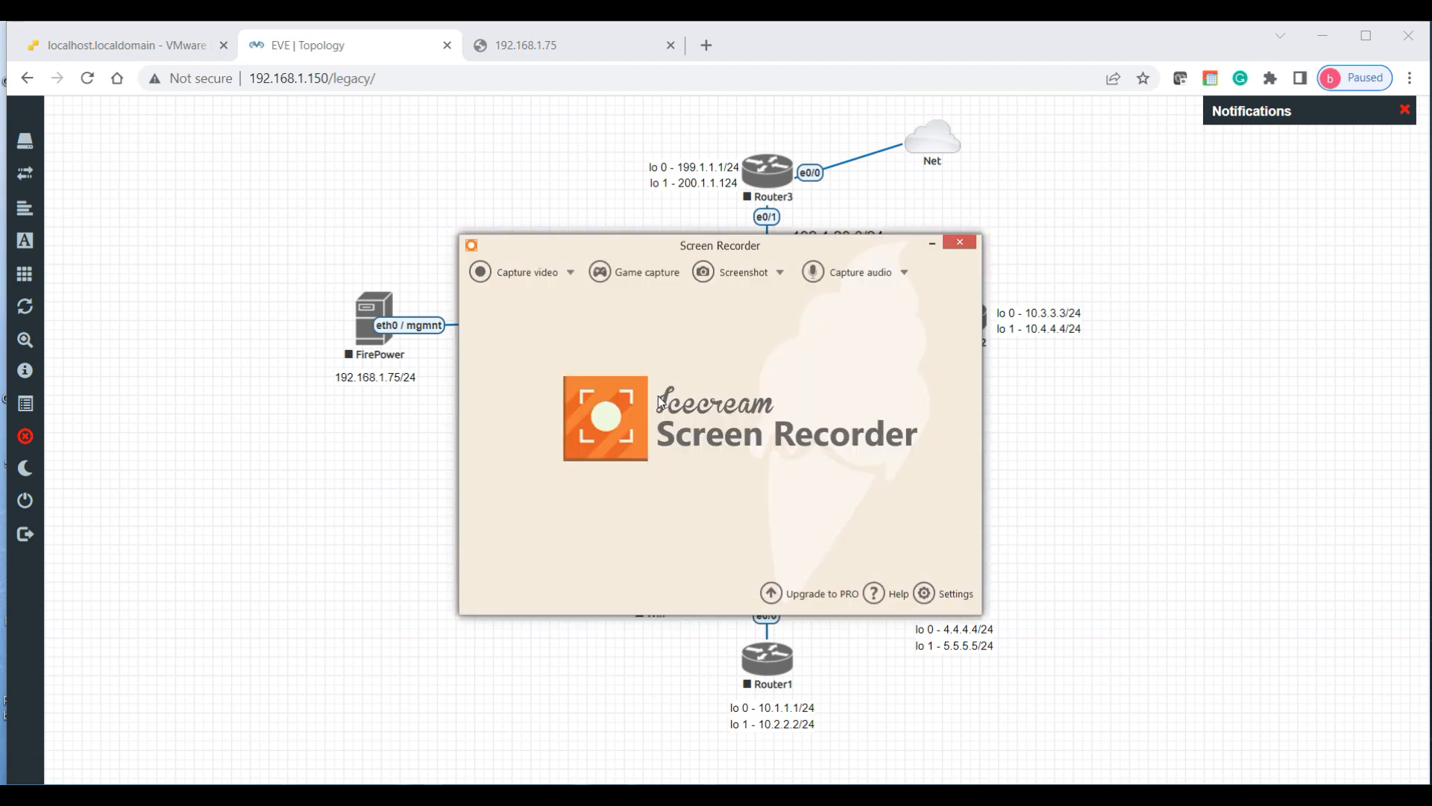
Step: Capture a fullscreen screenshot of the EVE topology and switch to Draw mode
click(744, 273)
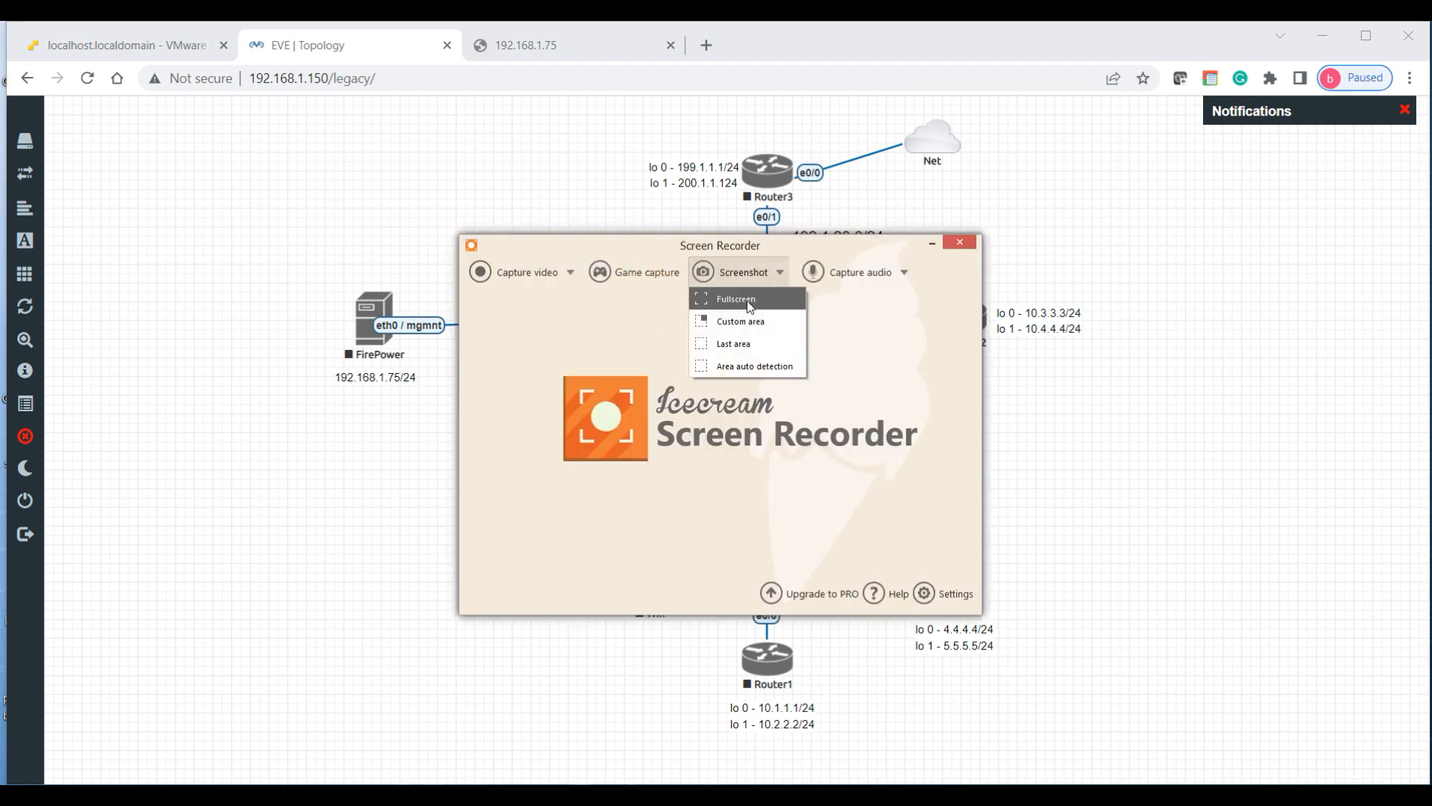
click(748, 300)
click(1352, 752)
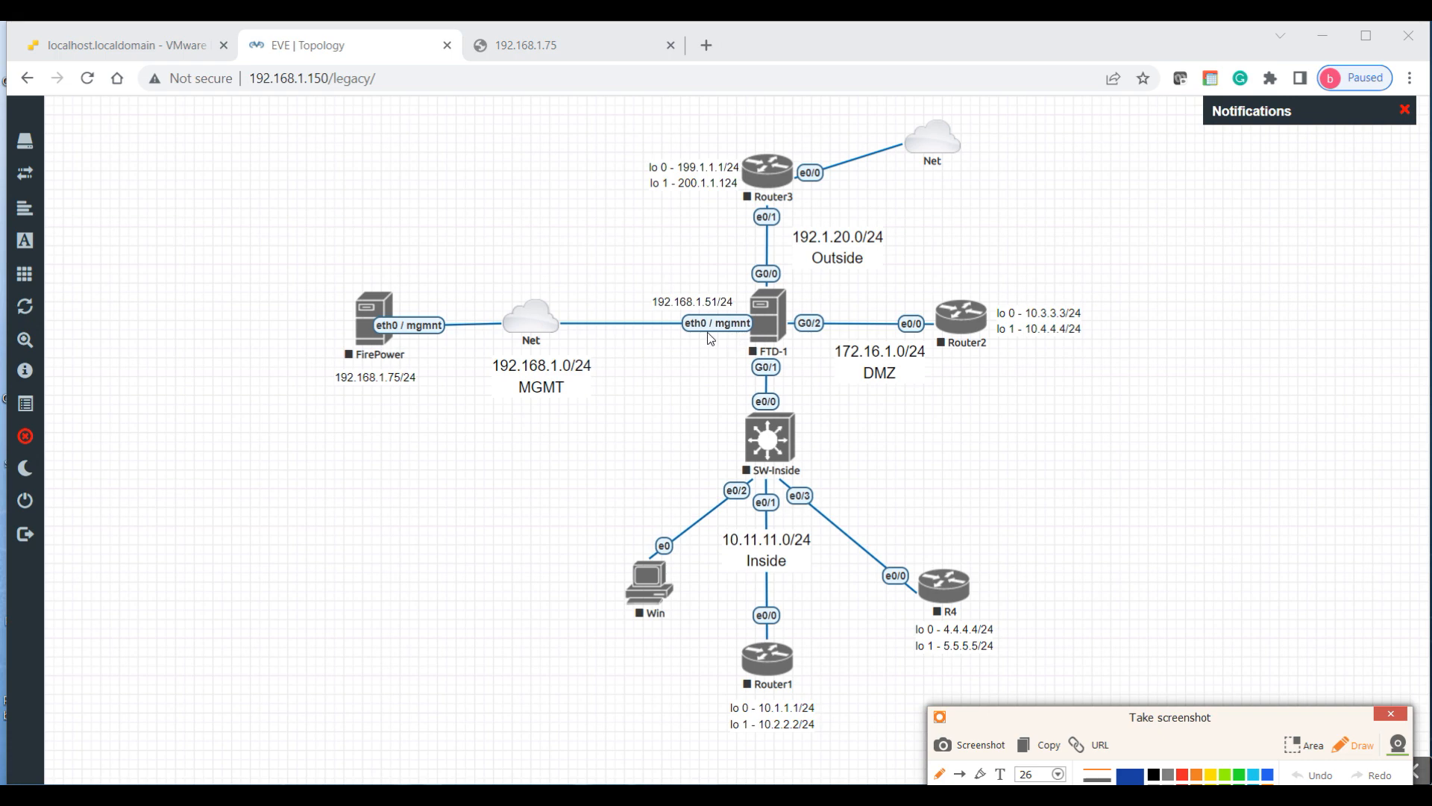
Step: Underline FTD-1's and FirePower's management labels and mark MGMT and the Net cloud link
drag(694, 337, 721, 338)
drag(483, 403, 502, 398)
drag(388, 341, 406, 341)
mouse_move(552, 326)
mouse_down()
mouse_move(605, 351)
mouse_move(603, 373)
mouse_move(636, 352)
mouse_move(621, 389)
mouse_move(604, 384)
mouse_up()
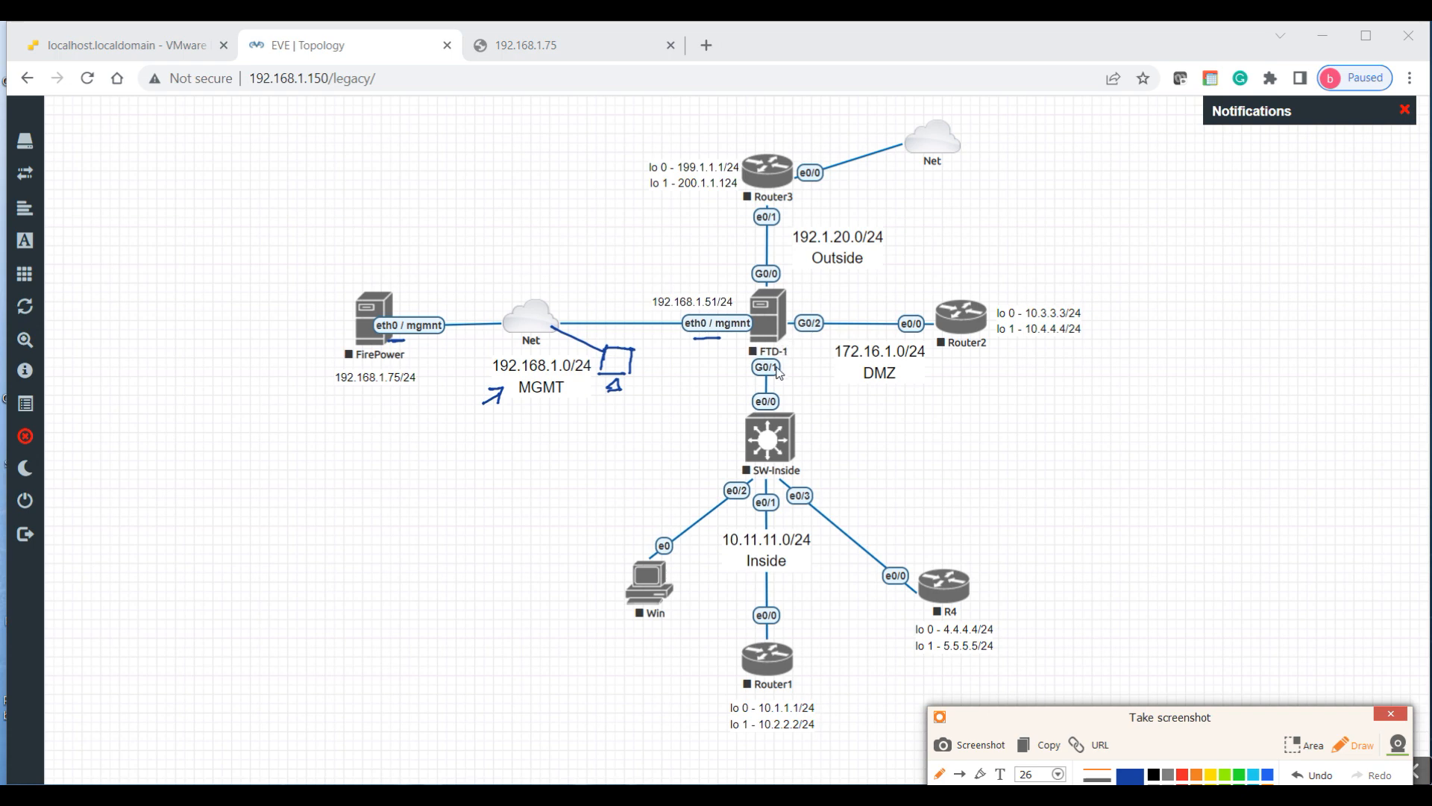
Step: Mark FTD-1's G0/1, the Inside and DMZ labels, Router3's loopbacks, and begin writing 'dhcp'
mouse_move(723, 379)
mouse_down()
mouse_move(746, 376)
mouse_move(733, 385)
mouse_up()
drag(705, 553, 735, 554)
drag(892, 390, 851, 388)
drag(625, 171, 623, 186)
drag(816, 195, 851, 196)
Step: Finish 'dhcp' under Router3's e0/0, arrow its link to Net, and write 'NAT' above Router3
drag(826, 205, 848, 203)
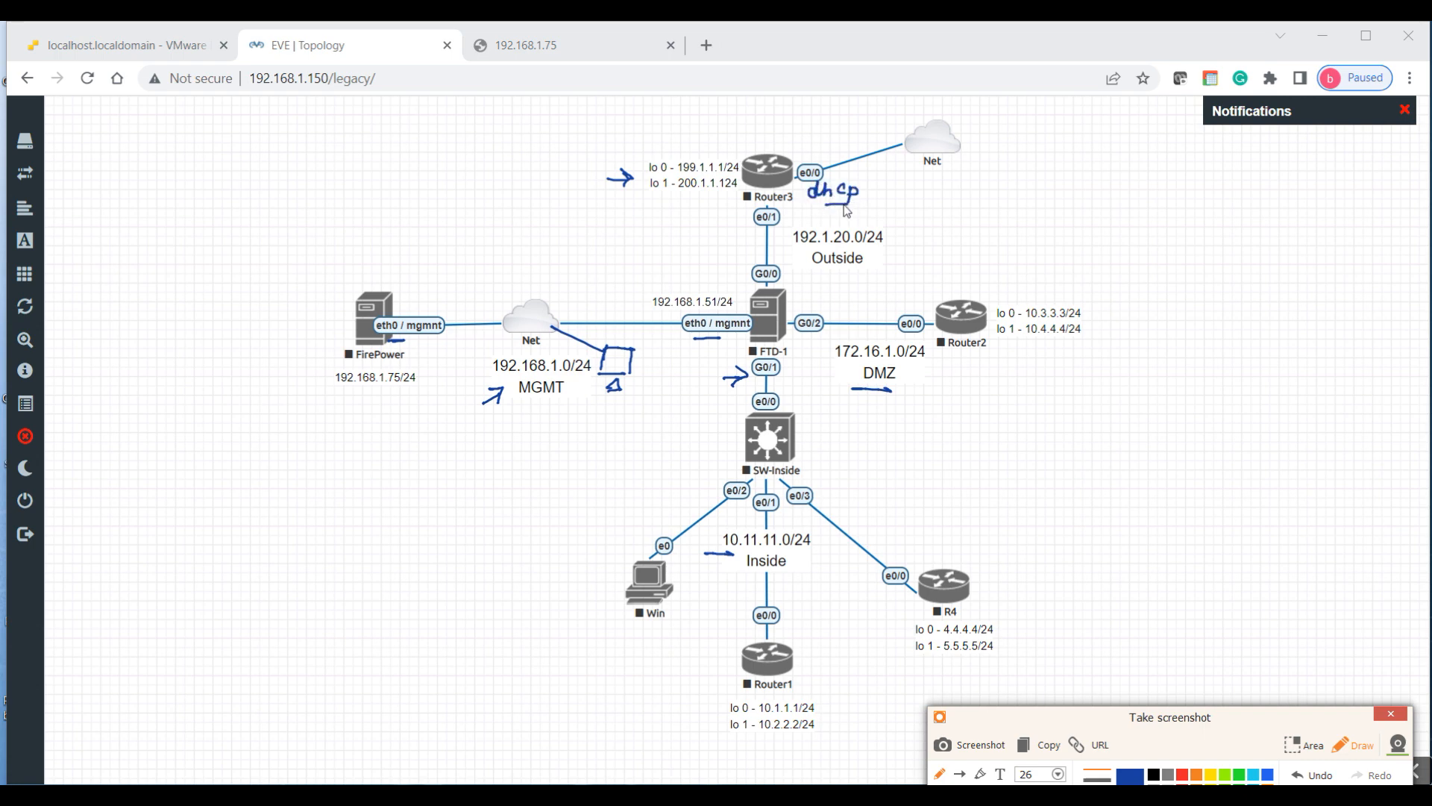
mouse_move(844, 138)
mouse_down()
mouse_move(828, 154)
mouse_move(840, 155)
mouse_up()
drag(832, 175, 864, 162)
mouse_move(731, 130)
mouse_down()
mouse_move(720, 144)
mouse_move(743, 129)
mouse_up()
drag(746, 131, 752, 142)
drag(744, 138, 772, 127)
drag(765, 129, 763, 143)
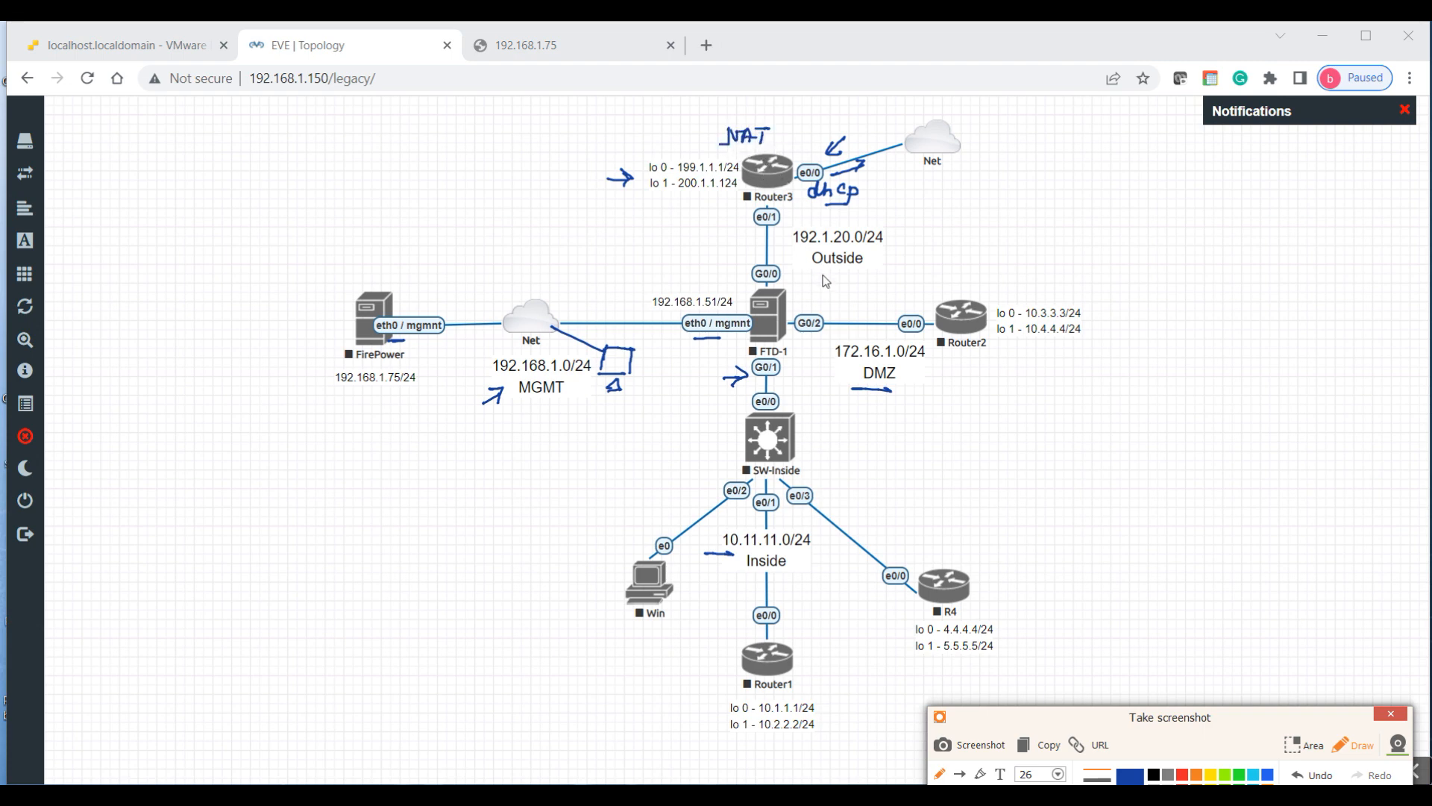
Step: Write 'D.PAT', circle e0/0 and the 192.1.20.0/24 Outside label, then clear all annotations
mouse_move(786, 228)
mouse_down()
mouse_move(786, 259)
mouse_move(887, 221)
mouse_up()
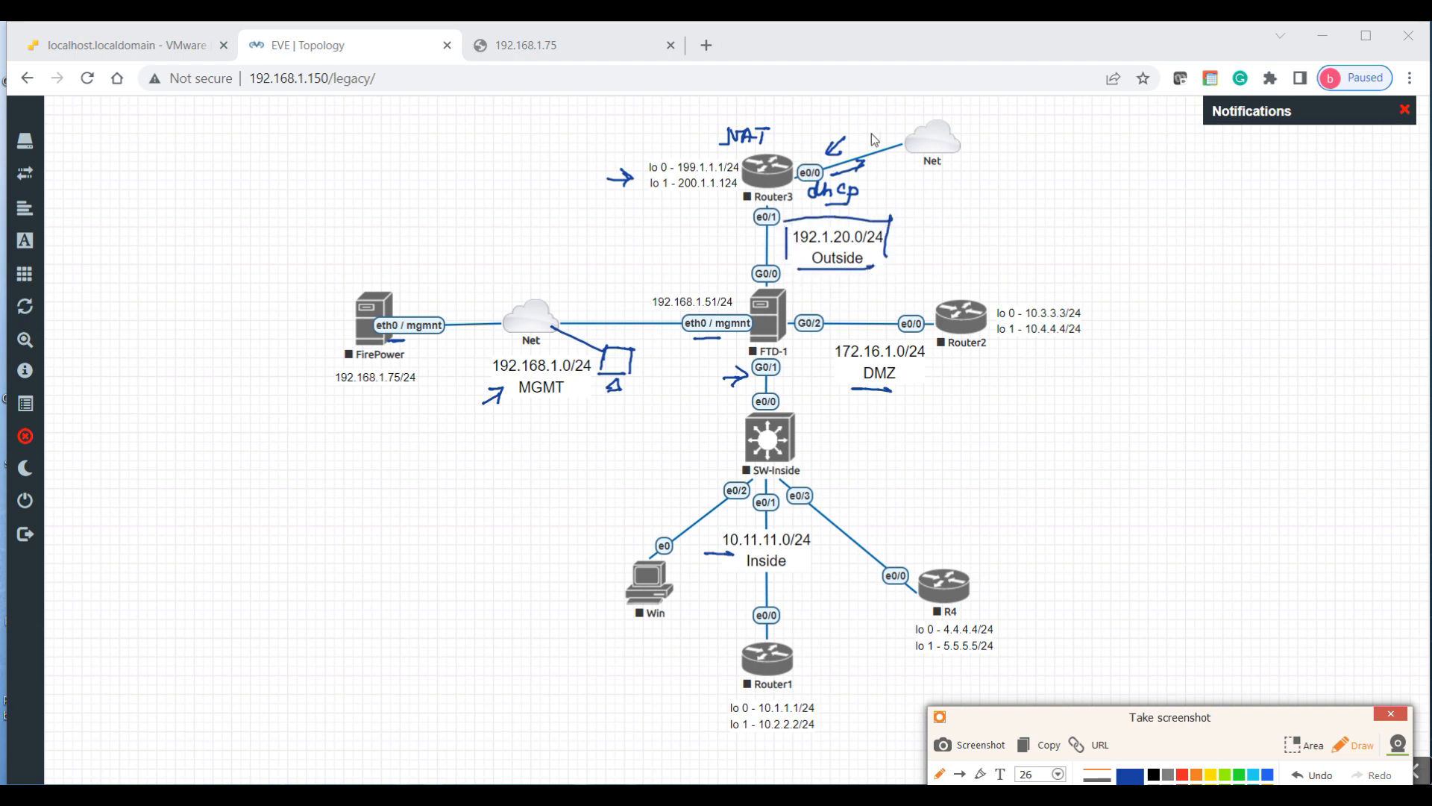
mouse_move(819, 158)
mouse_down()
mouse_move(796, 179)
mouse_move(813, 156)
mouse_up()
mouse_move(781, 97)
mouse_down()
mouse_move(782, 117)
mouse_move(813, 108)
mouse_move(845, 125)
mouse_up()
click(803, 111)
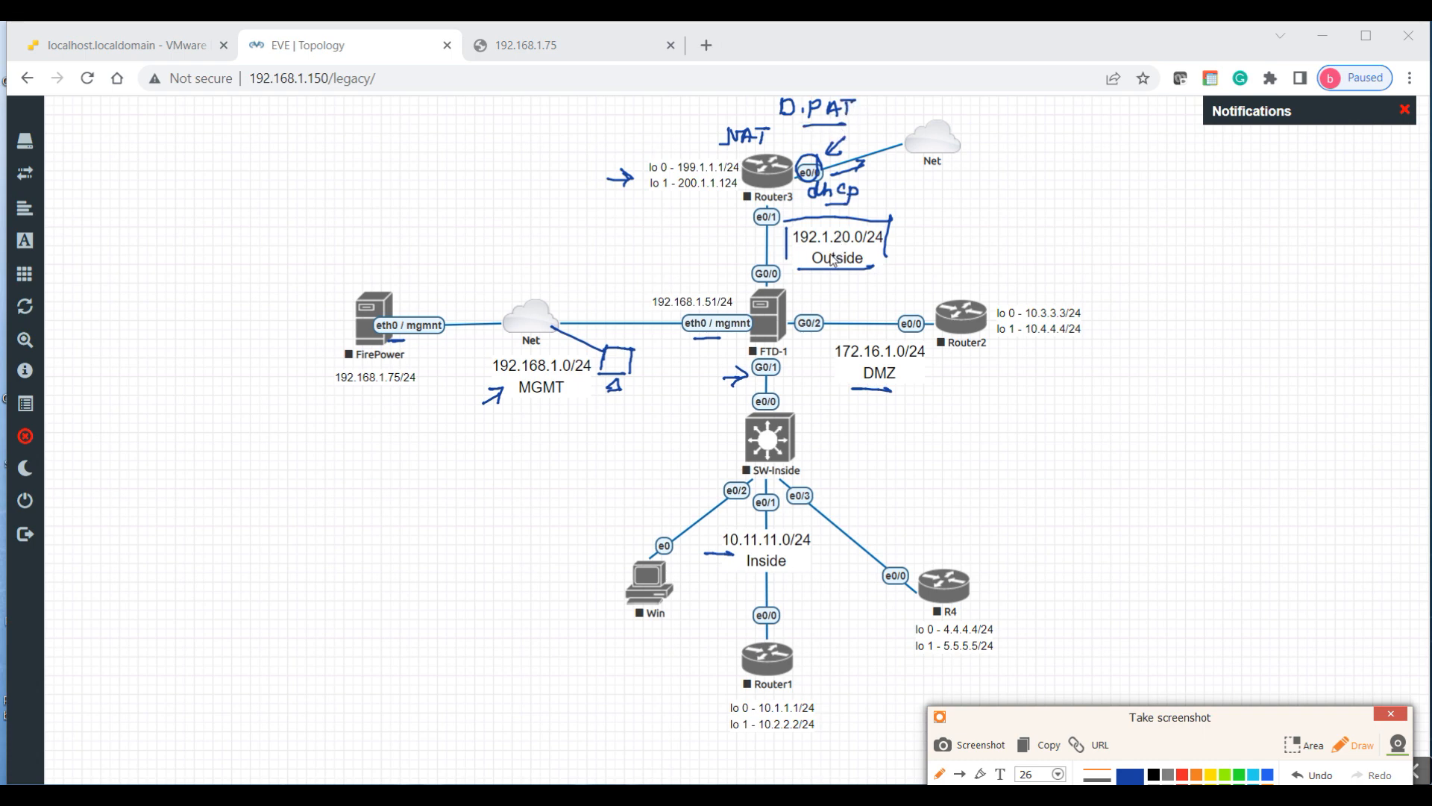
mouse_move(873, 224)
mouse_down()
mouse_move(865, 209)
mouse_move(854, 280)
mouse_move(858, 206)
mouse_up()
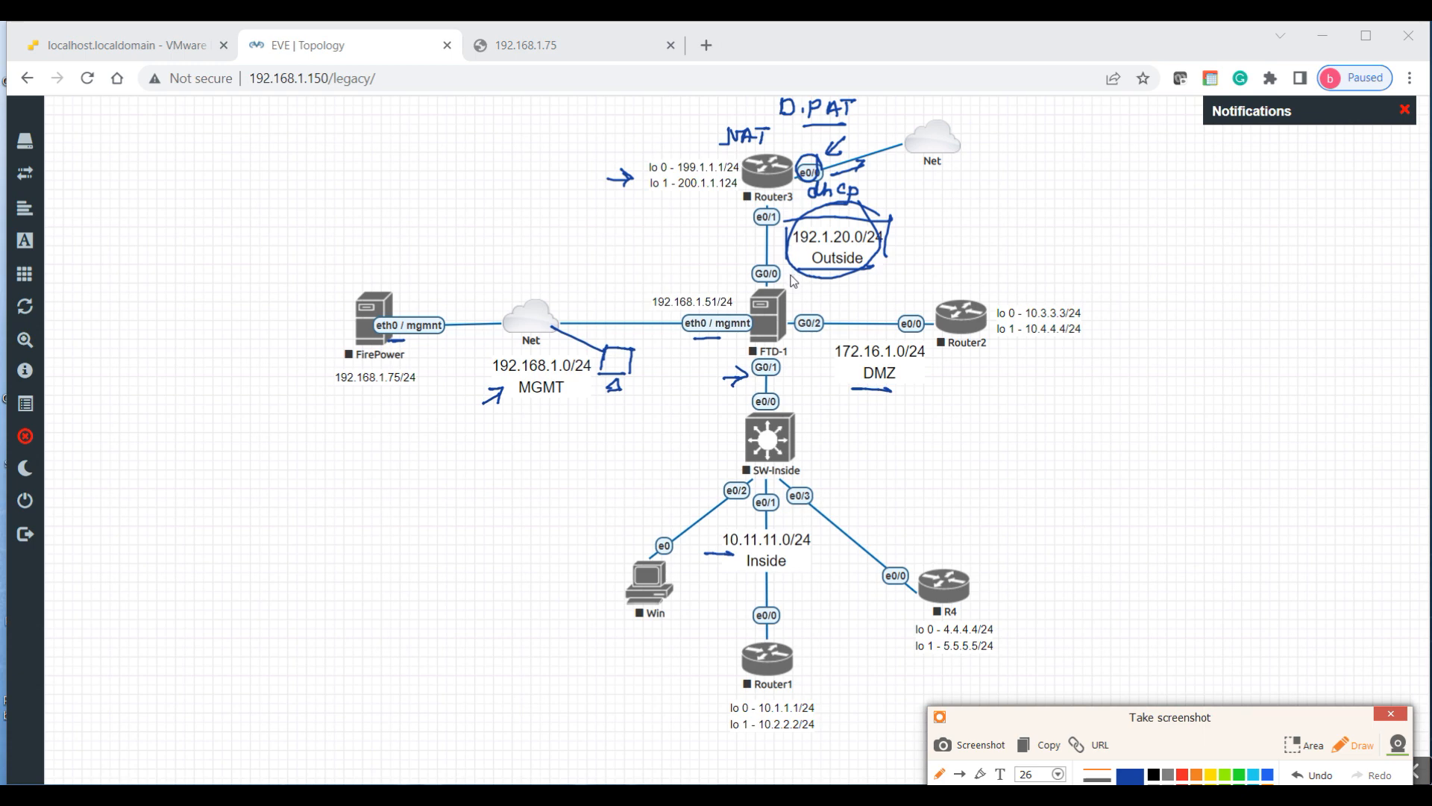
drag(822, 164, 796, 165)
click(1391, 714)
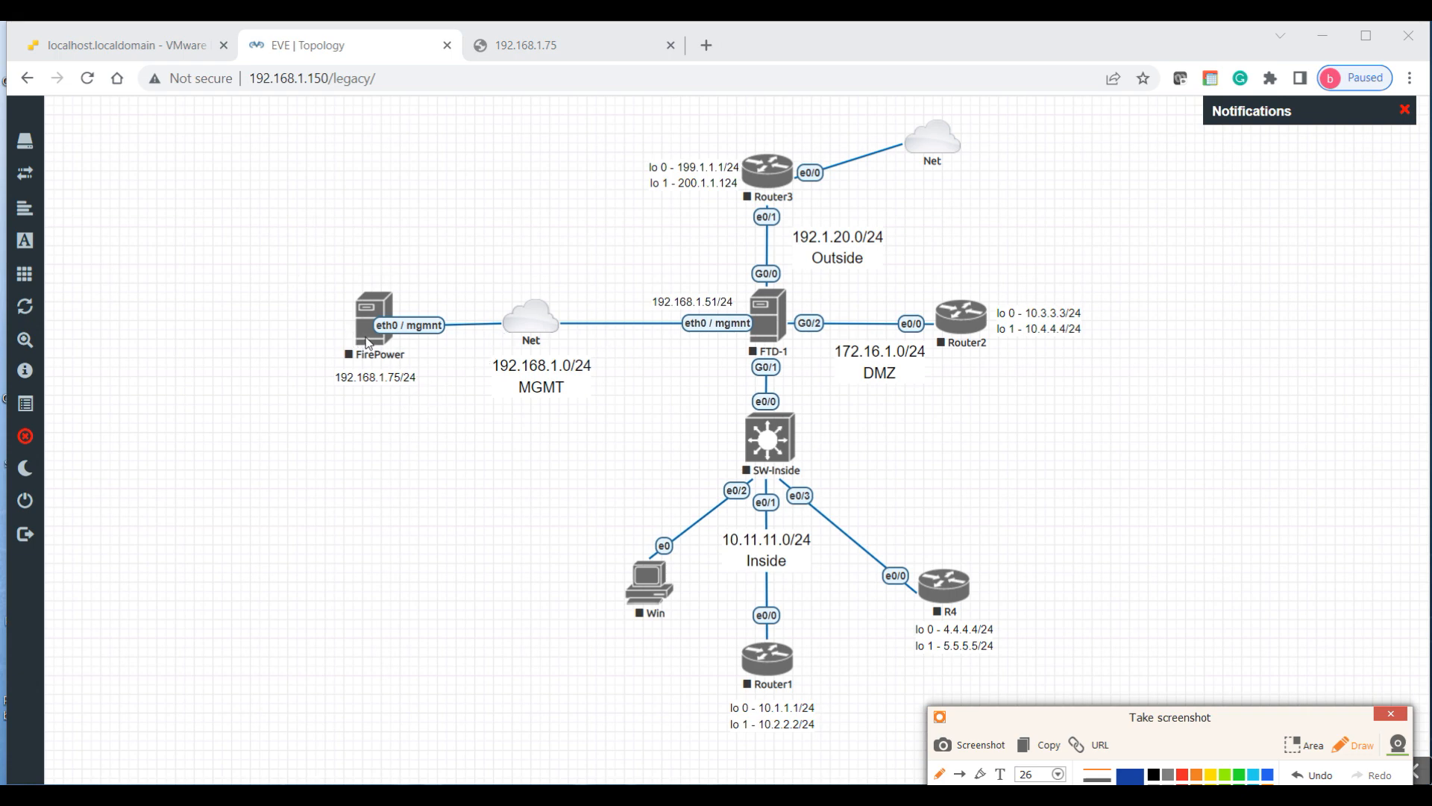
Step: Exit drawing mode and unlock the EVE-NG lab for editing
click(1362, 747)
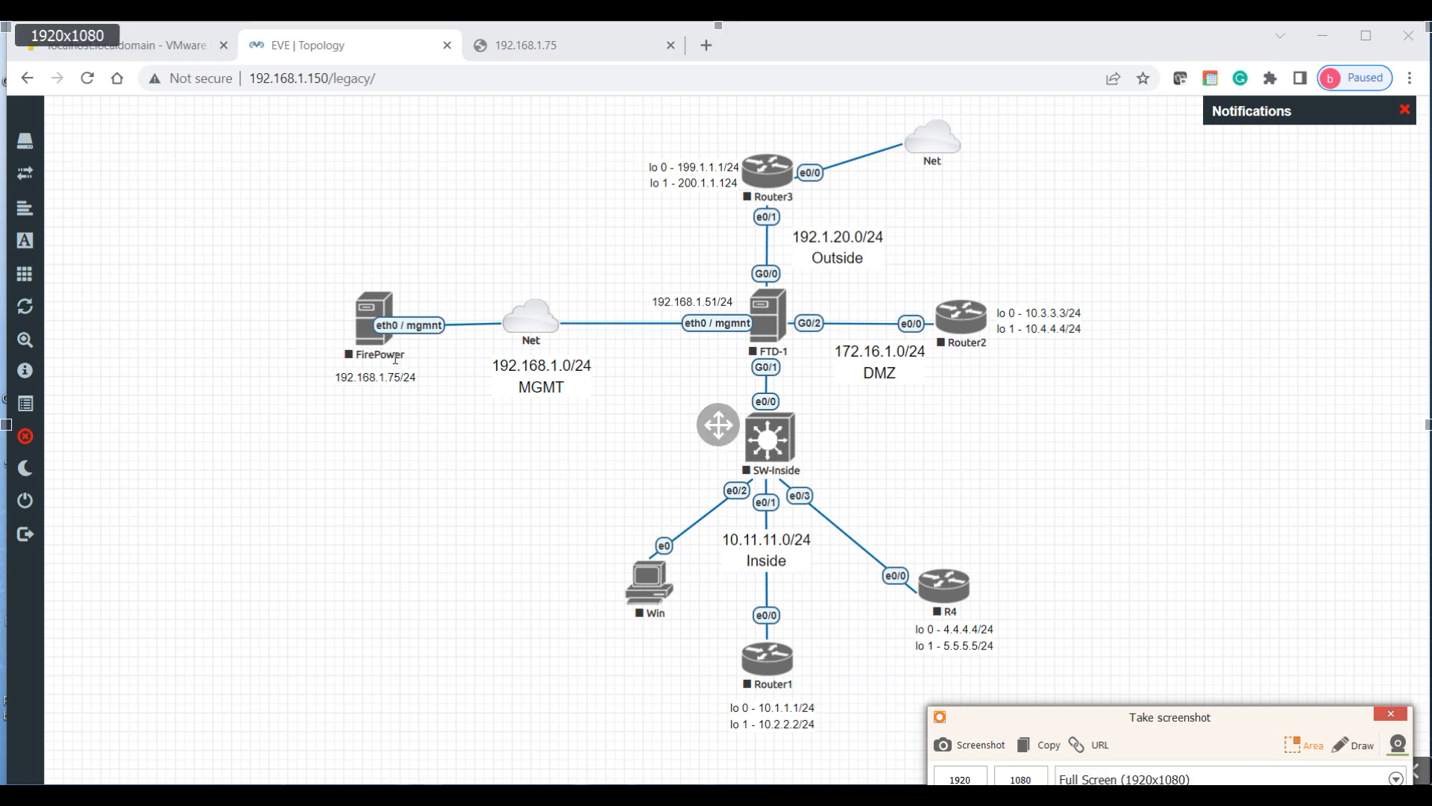
right_click(370, 340)
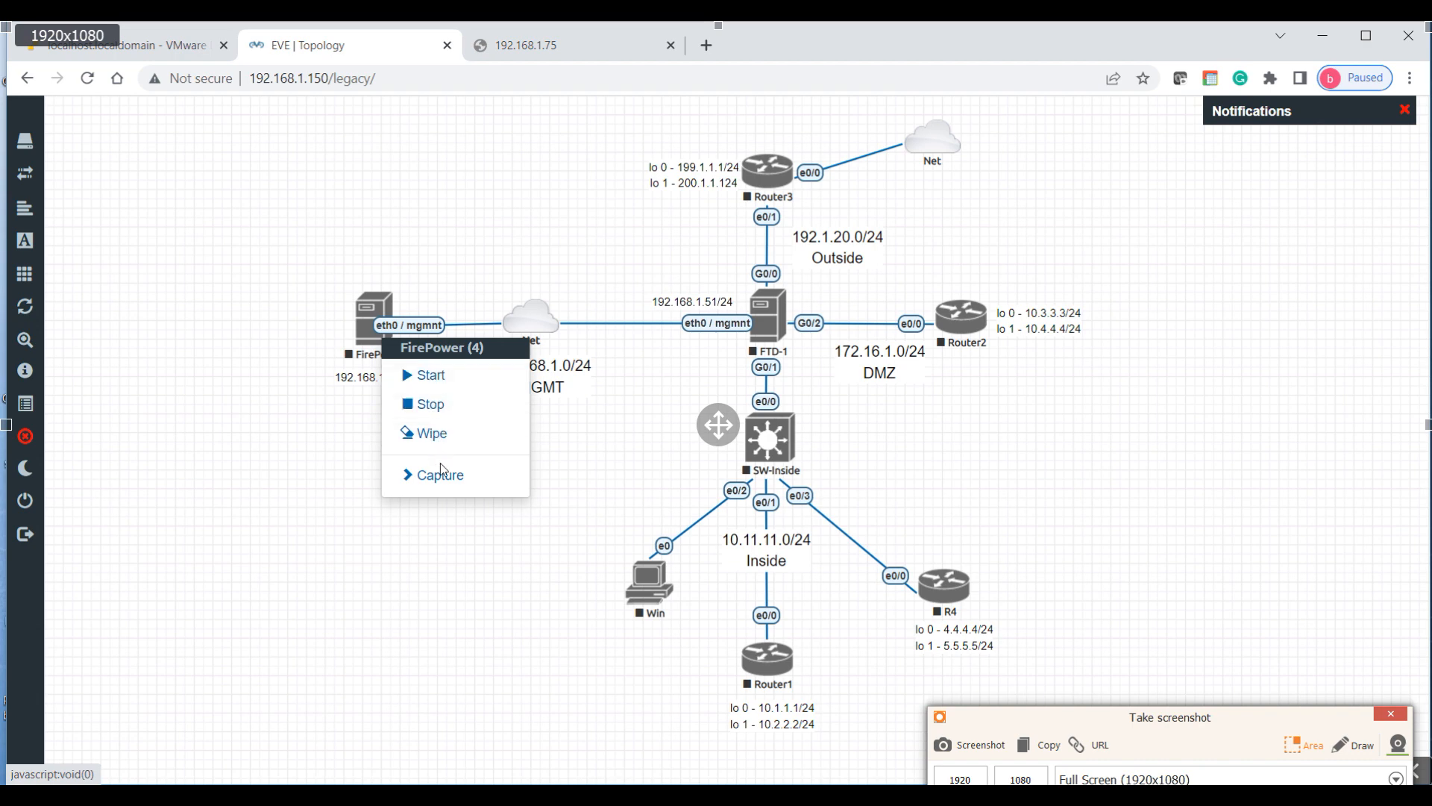
click(352, 448)
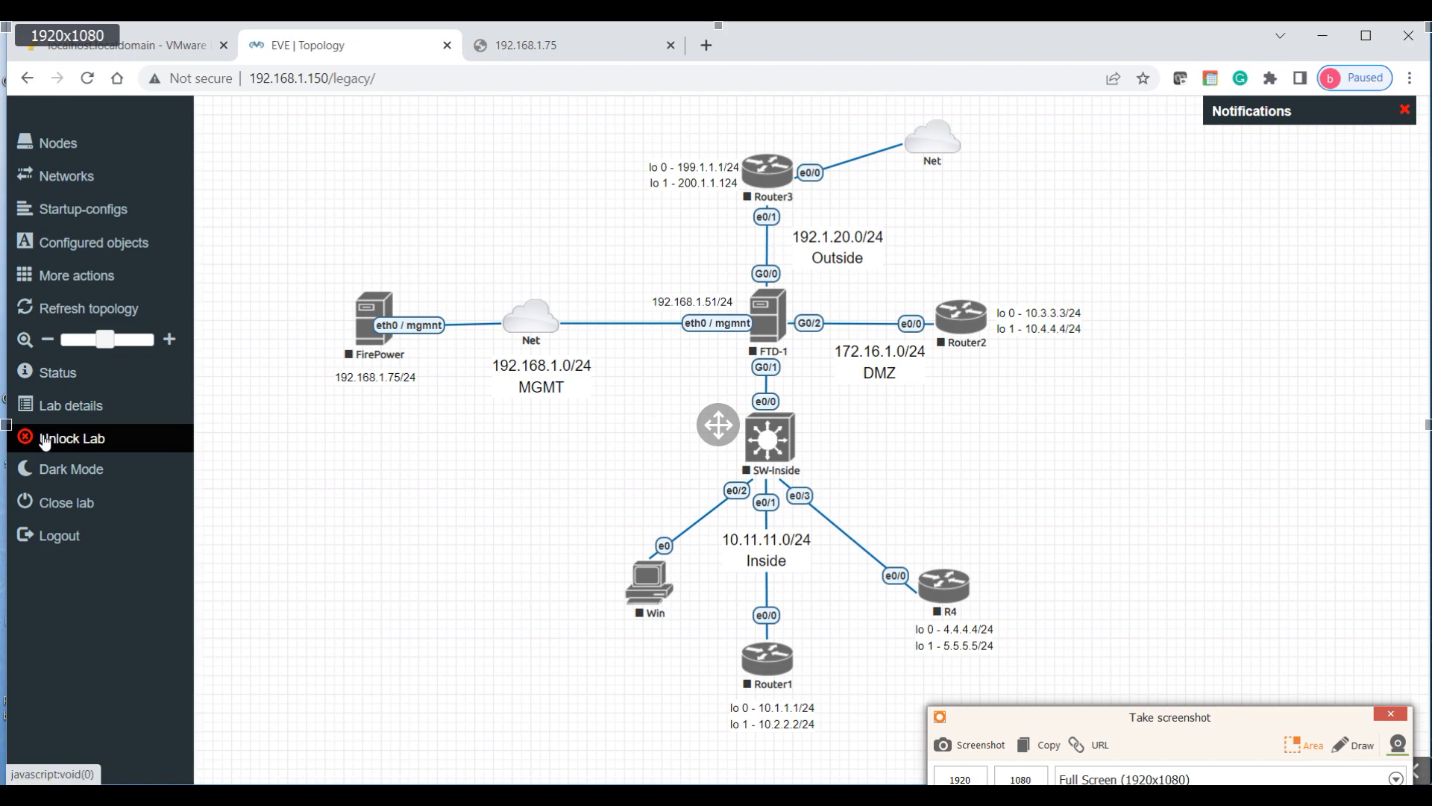
click(45, 443)
Step: Review FirePower's settings (6 CPUs, 16384 MB RAM, 5 Ethernets) and close without saving
right_click(360, 334)
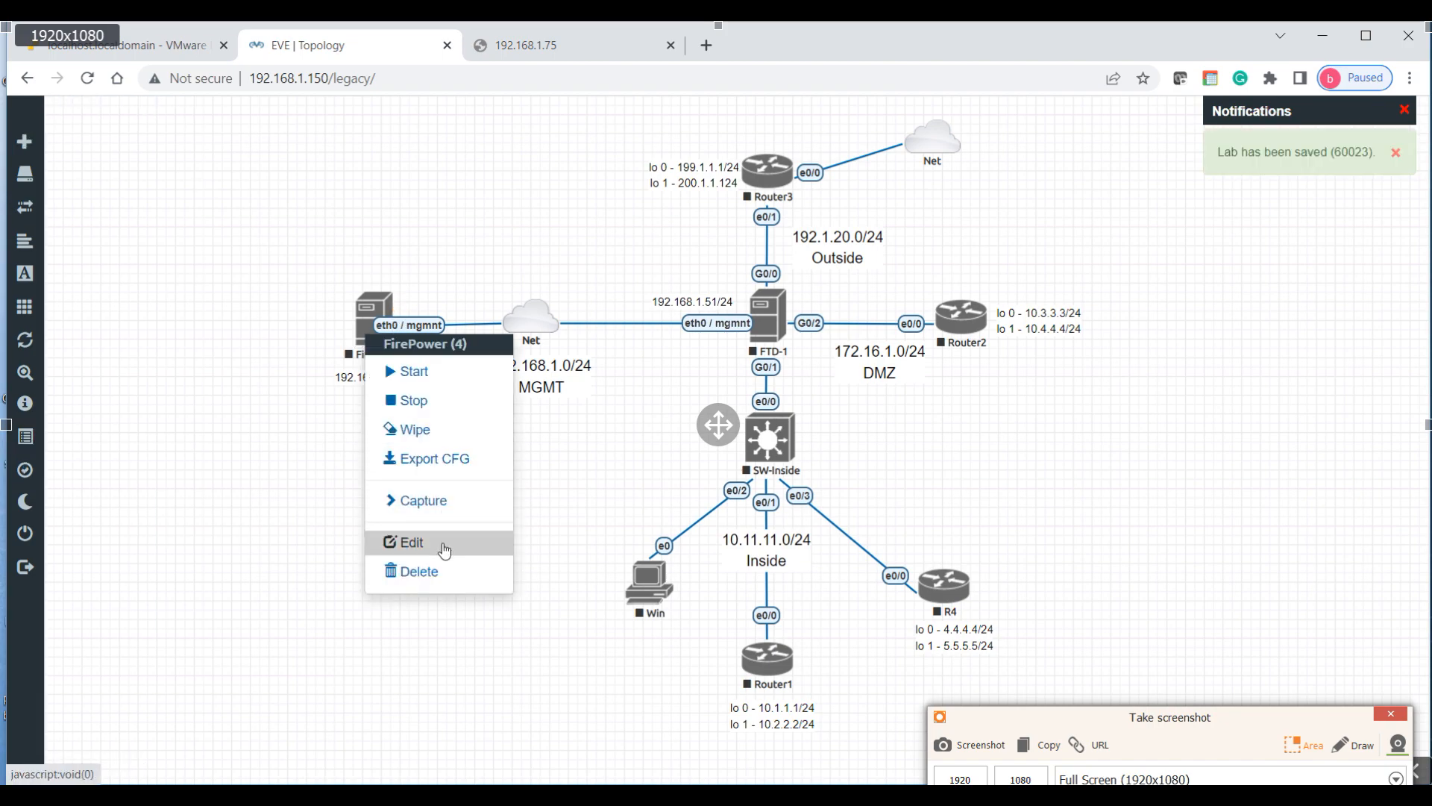
click(445, 549)
scroll(567, 527, down, 3)
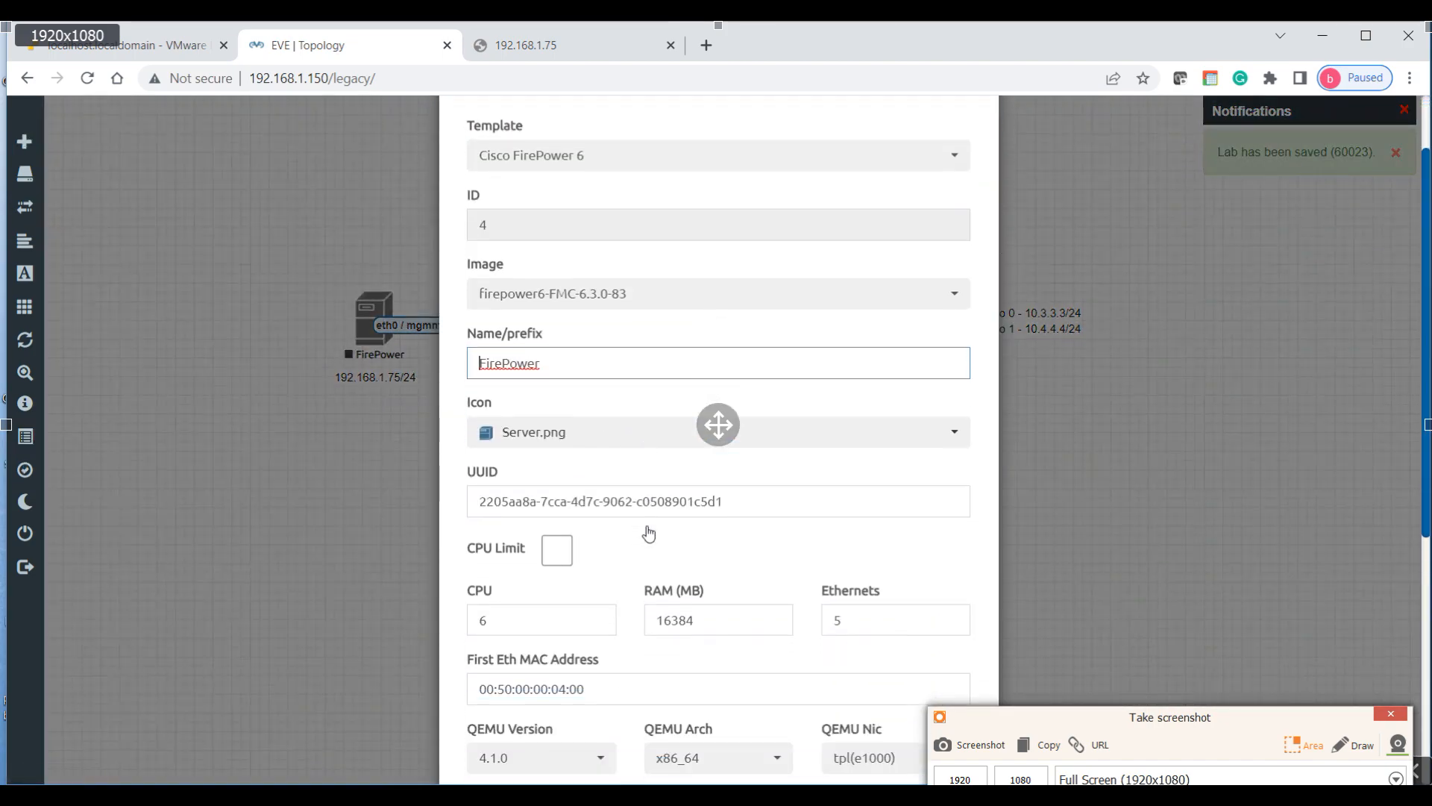
click(504, 525)
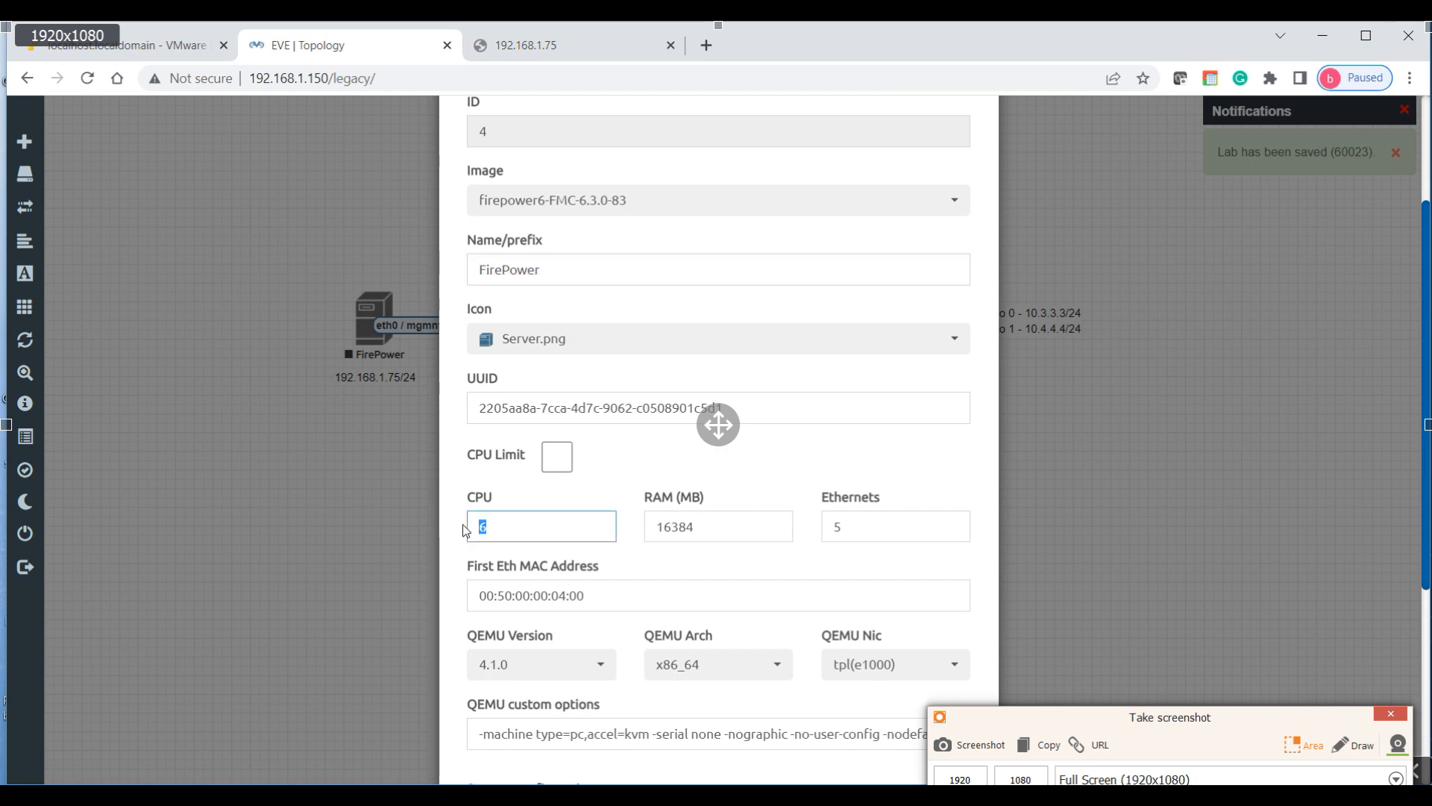
drag(722, 525, 643, 528)
drag(843, 528, 822, 536)
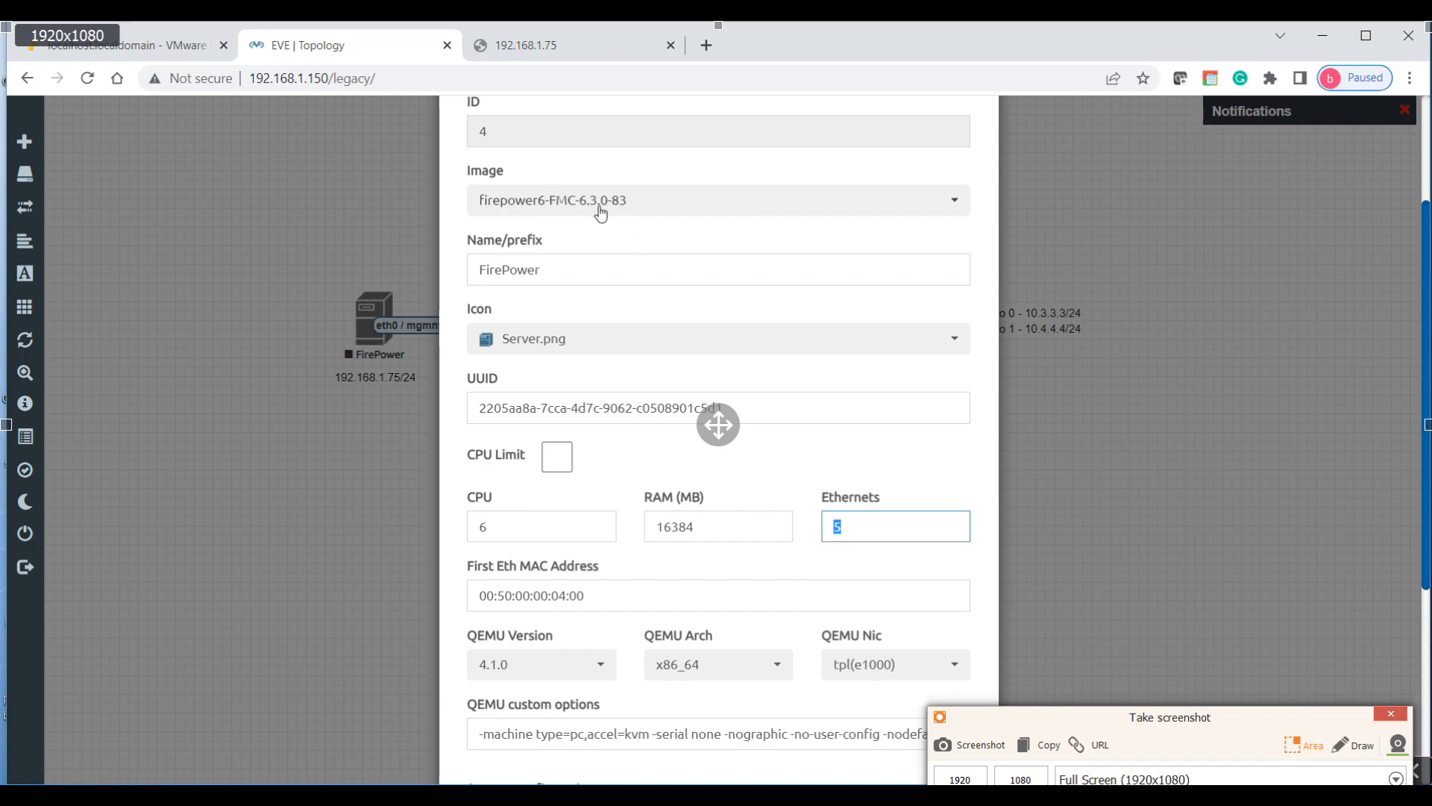
scroll(1089, 298, up, 3)
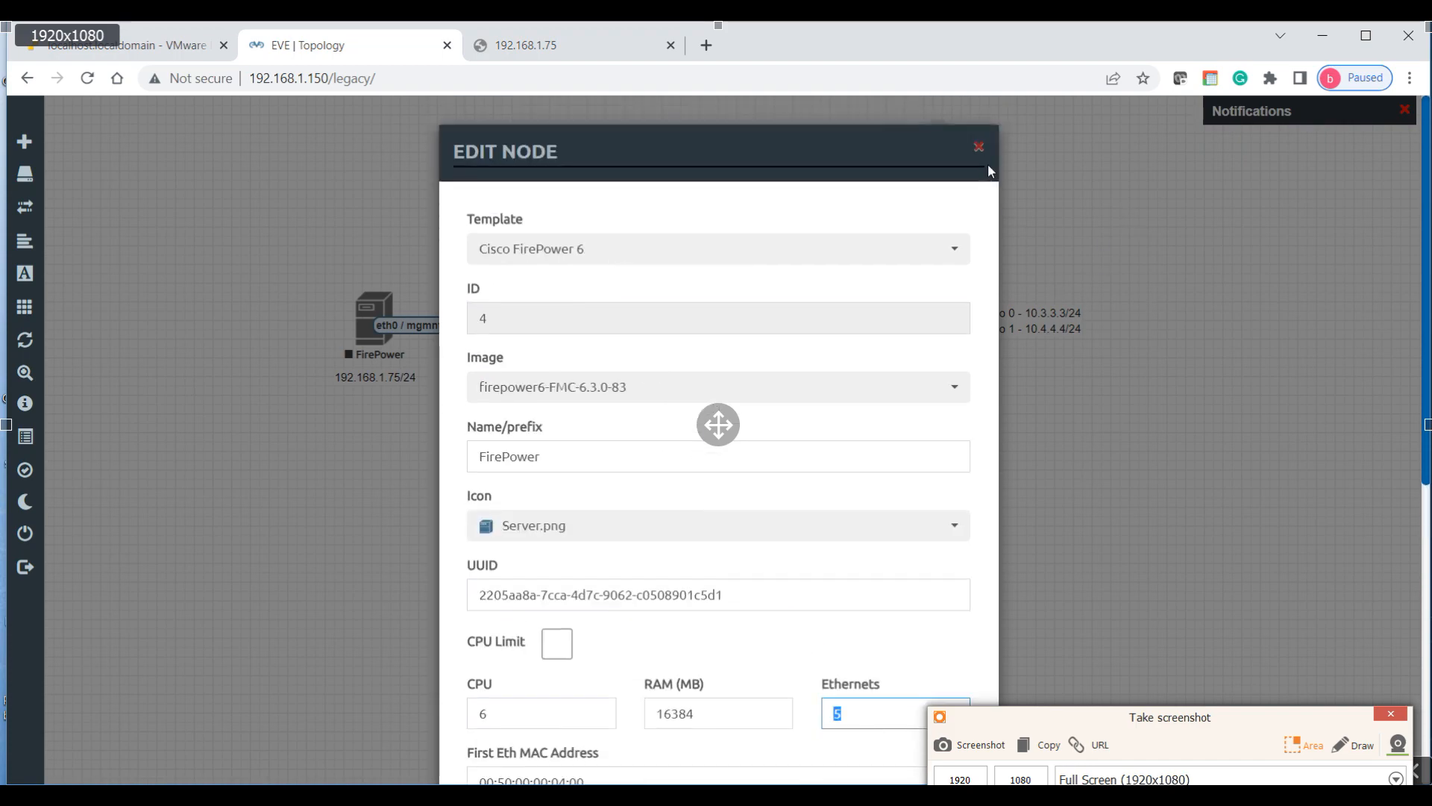
click(979, 146)
Step: Confirm FTD-1 has 4 CPUs, 16384 MB RAM and 5 Ethernets, then save its settings
right_click(771, 341)
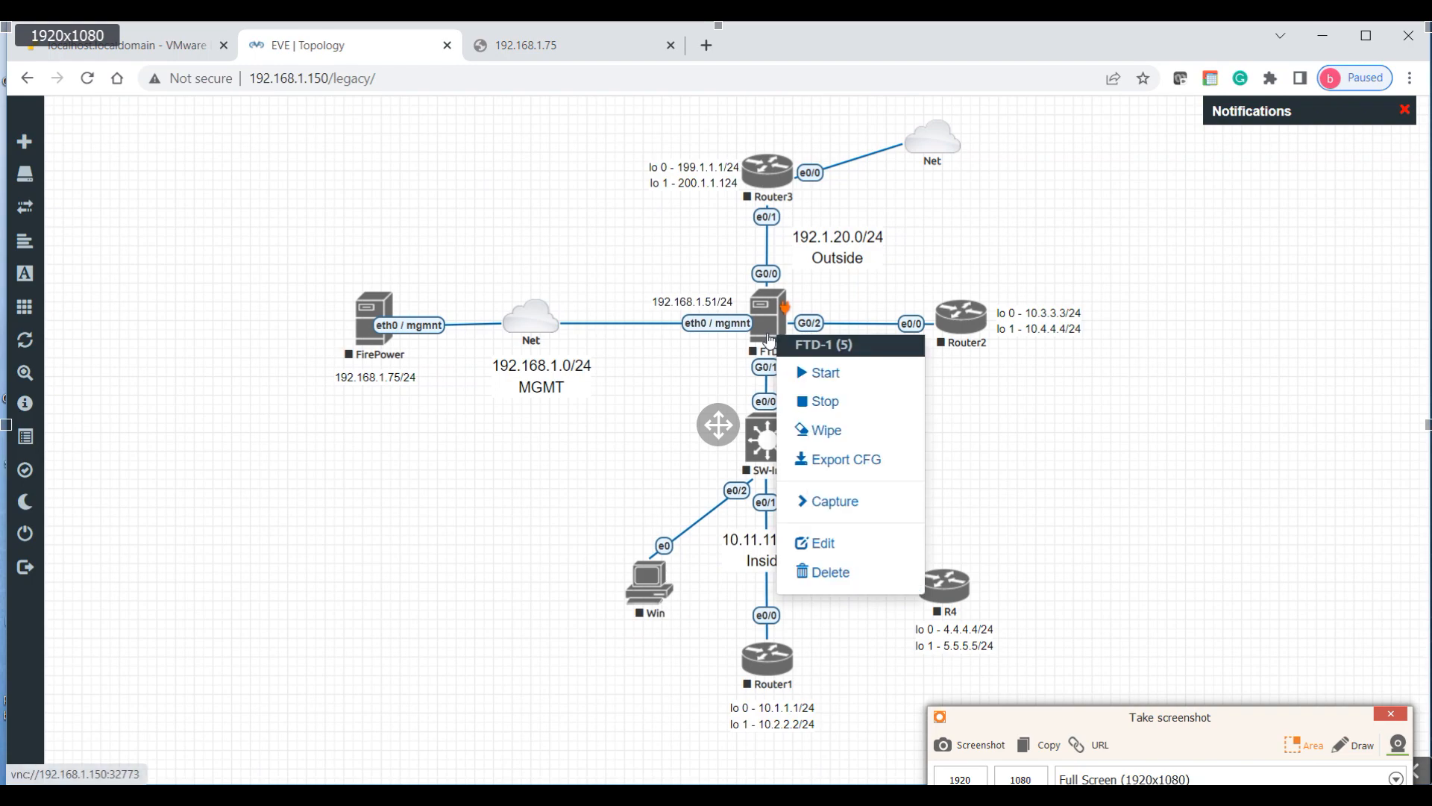
click(815, 547)
click(705, 442)
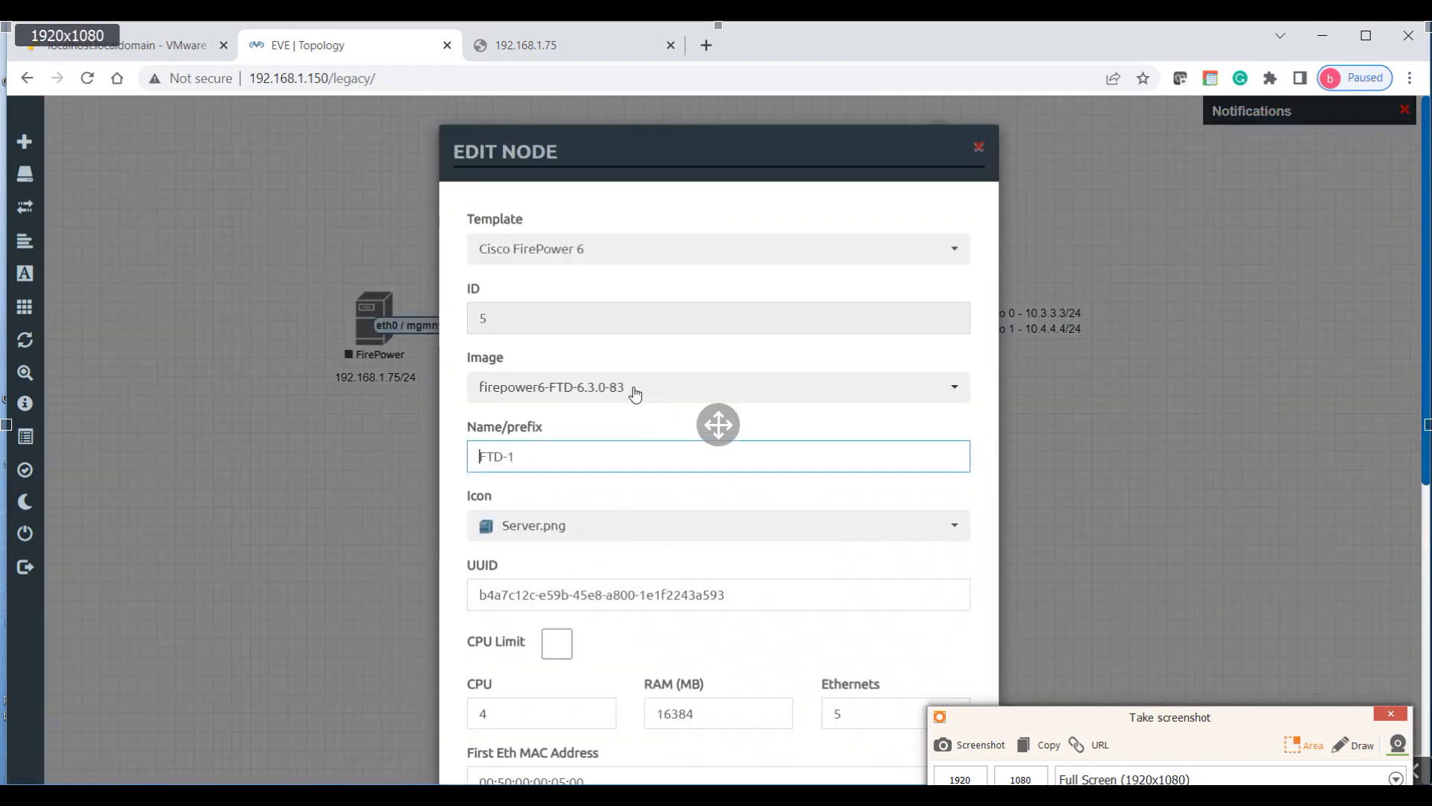
scroll(643, 421, down, 1)
scroll(643, 424, down, 1)
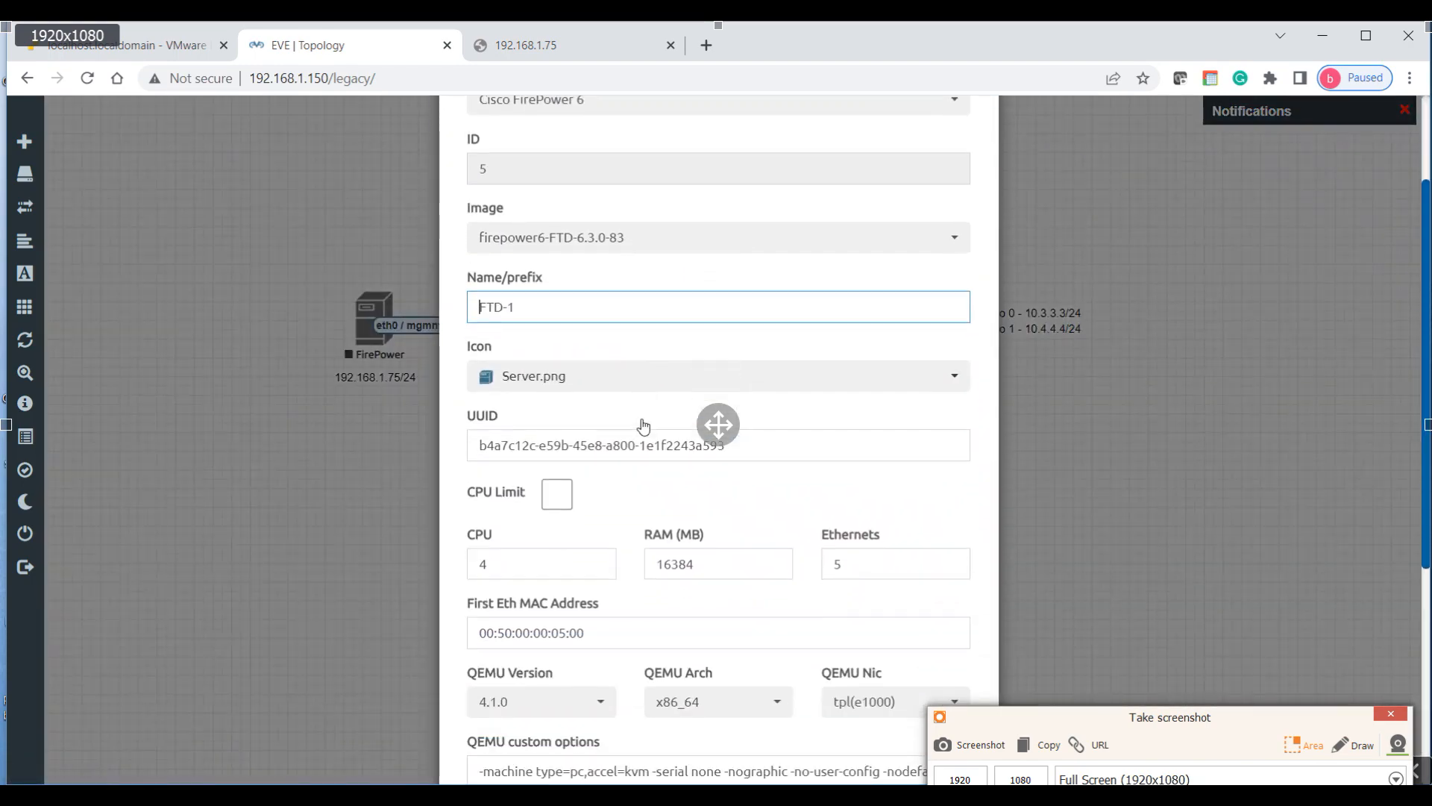
drag(503, 536, 468, 537)
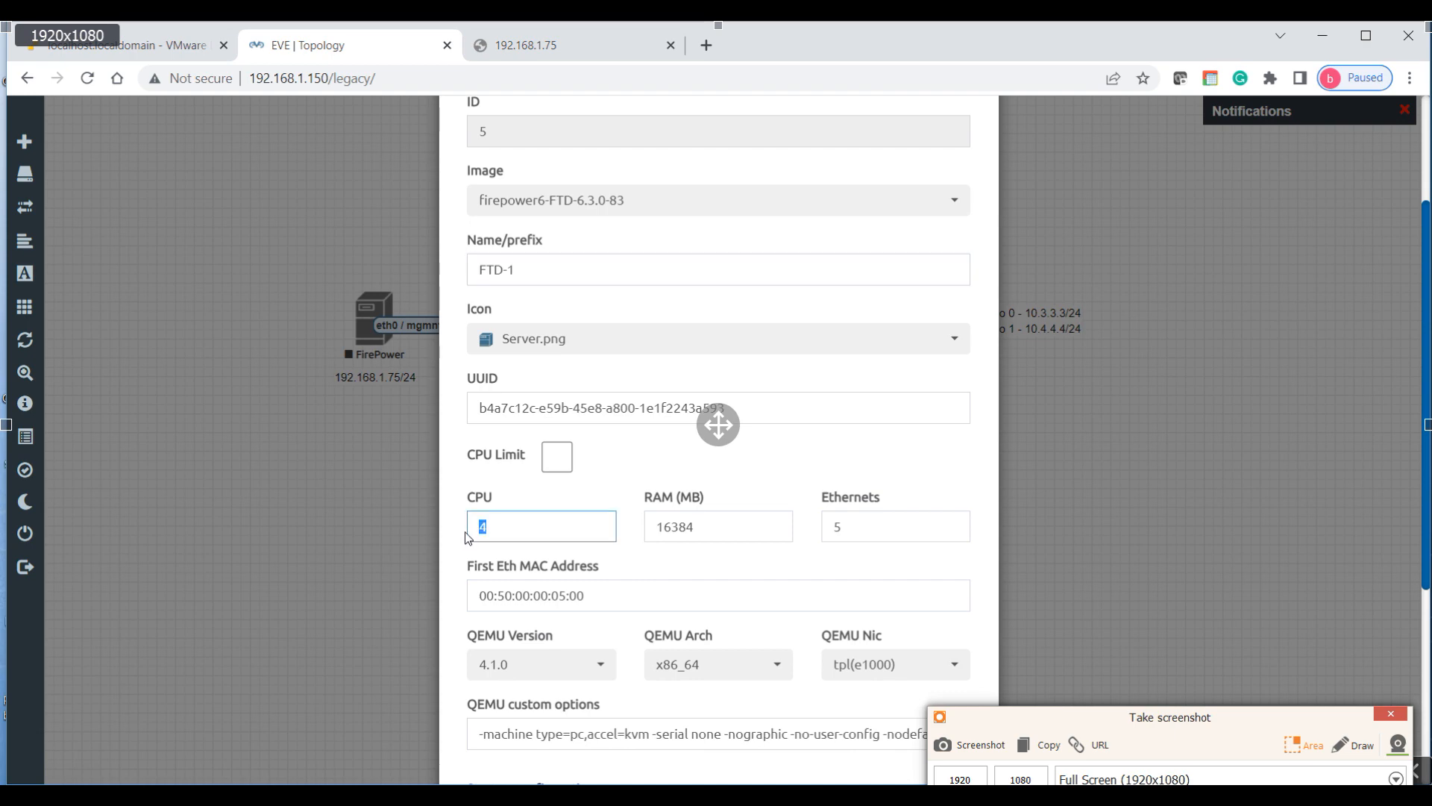
drag(720, 530, 655, 526)
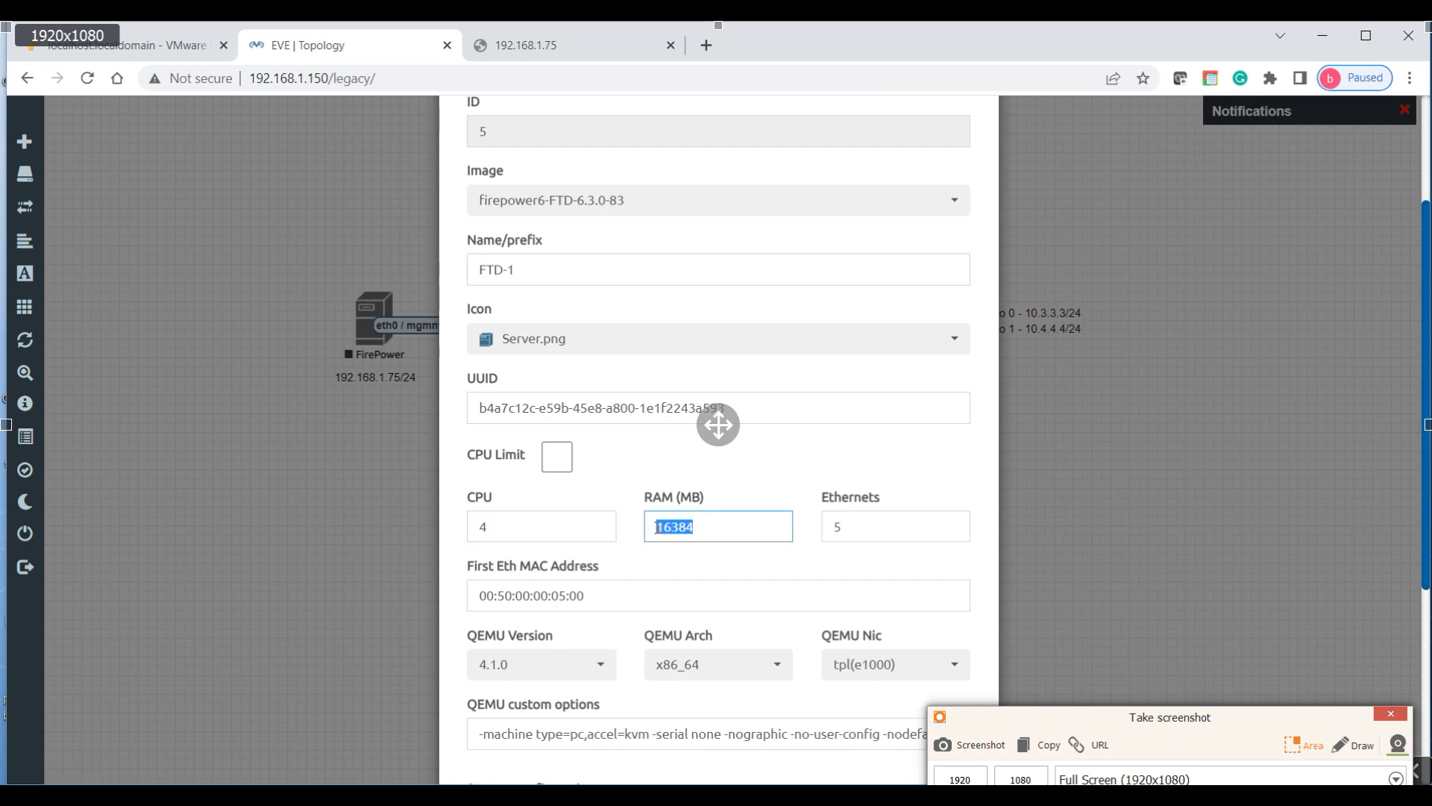
double_click(848, 527)
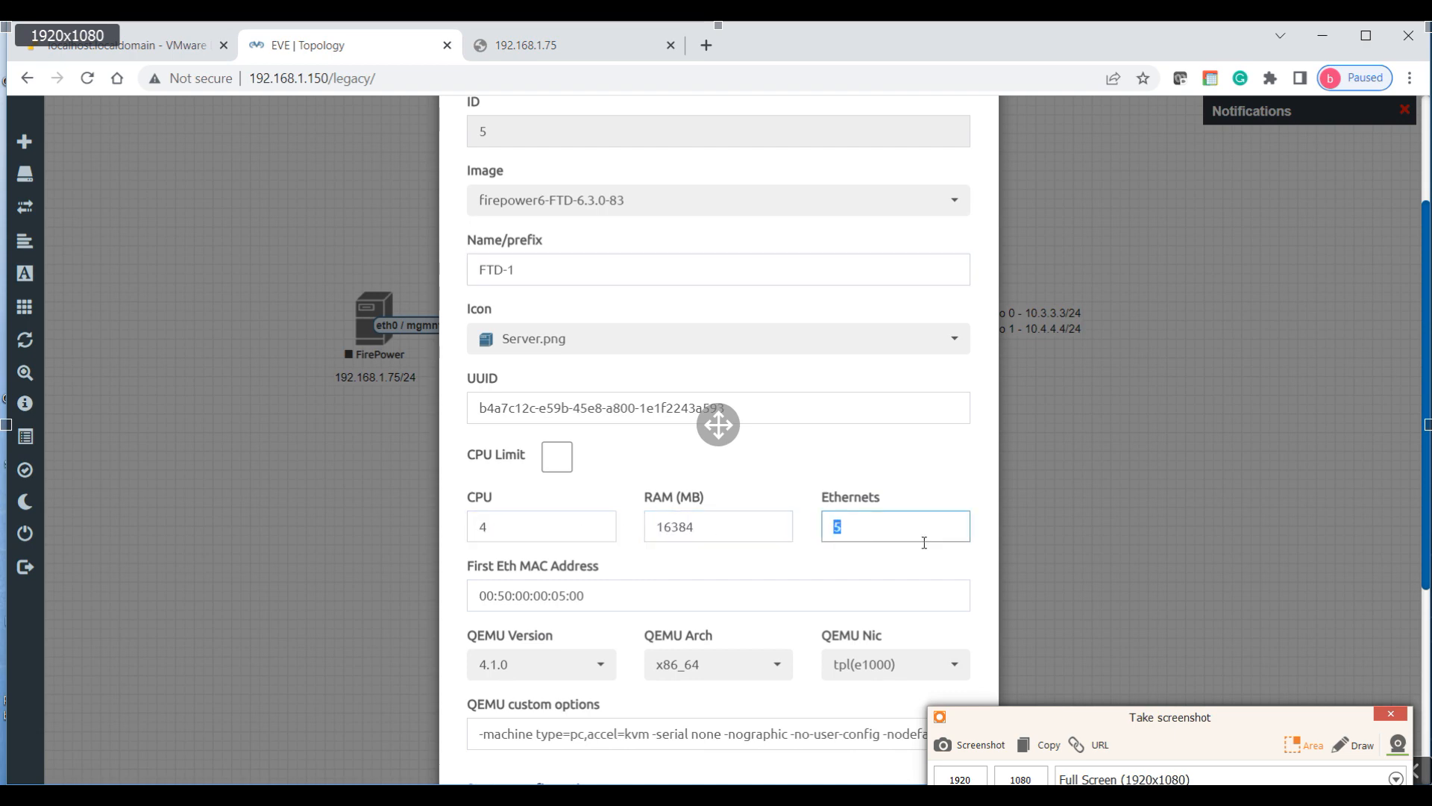
scroll(925, 542, down, 5)
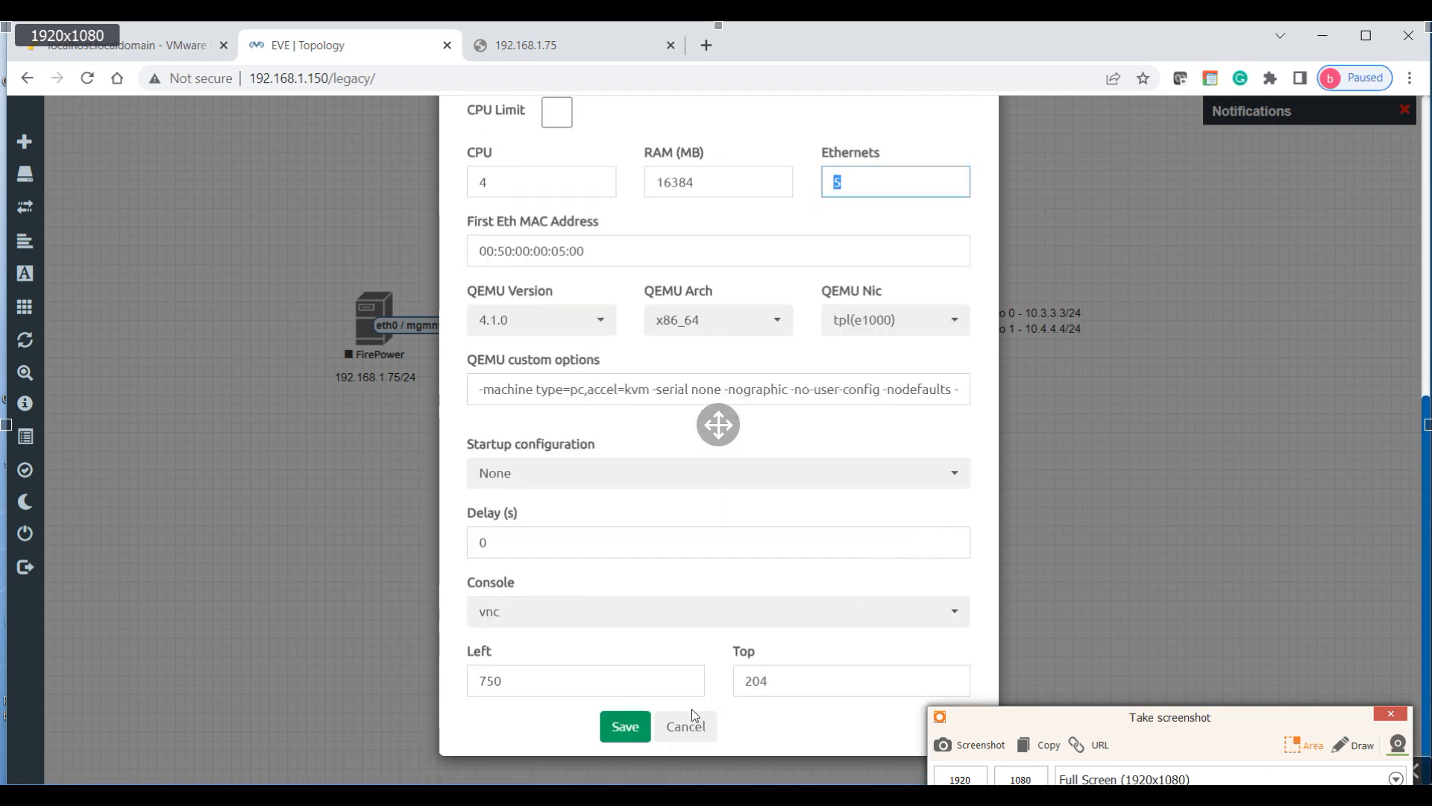
click(625, 726)
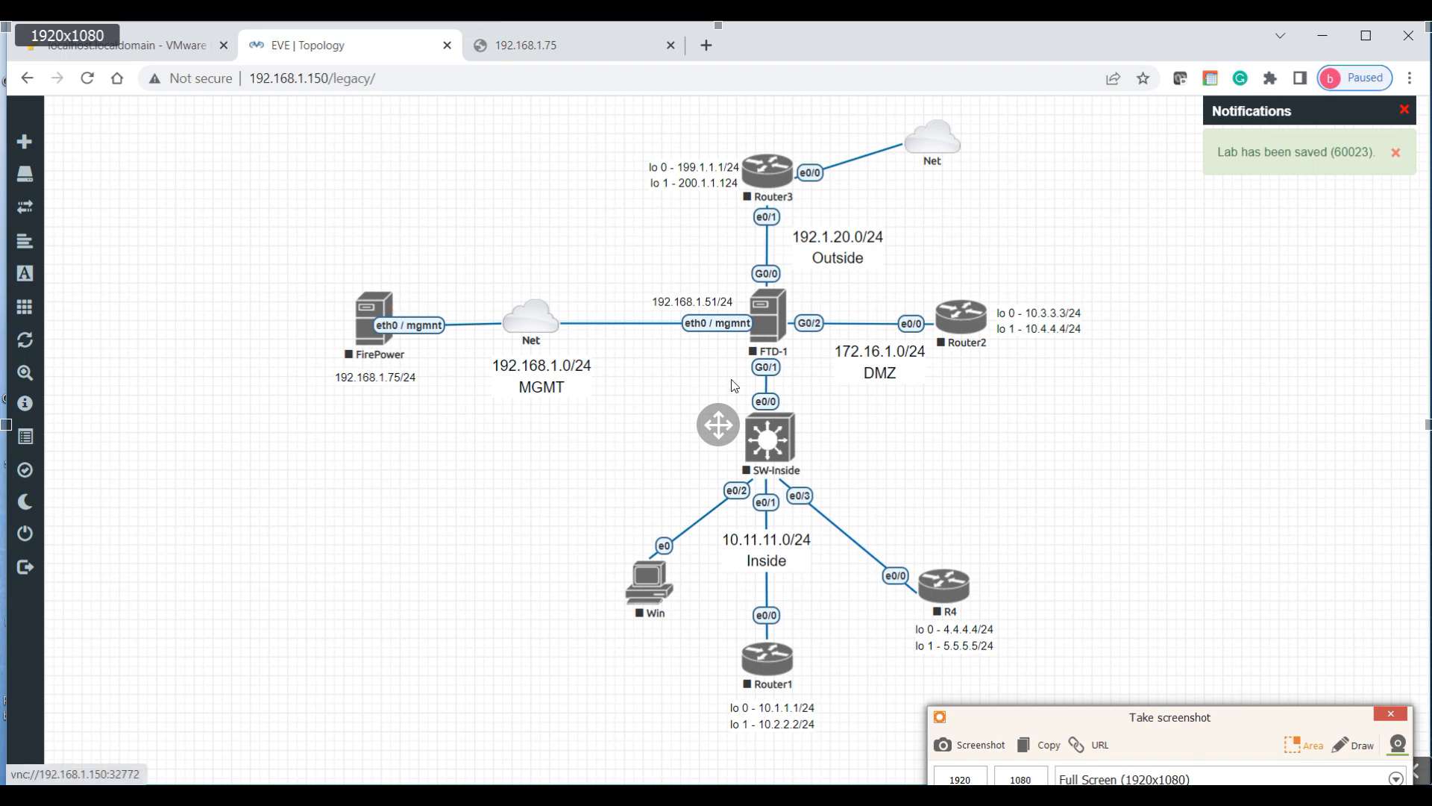
Step: Wipe the FirePower and FTD-1 nodes, confirming FTD-1's wipe, then start FirePower
click(371, 332)
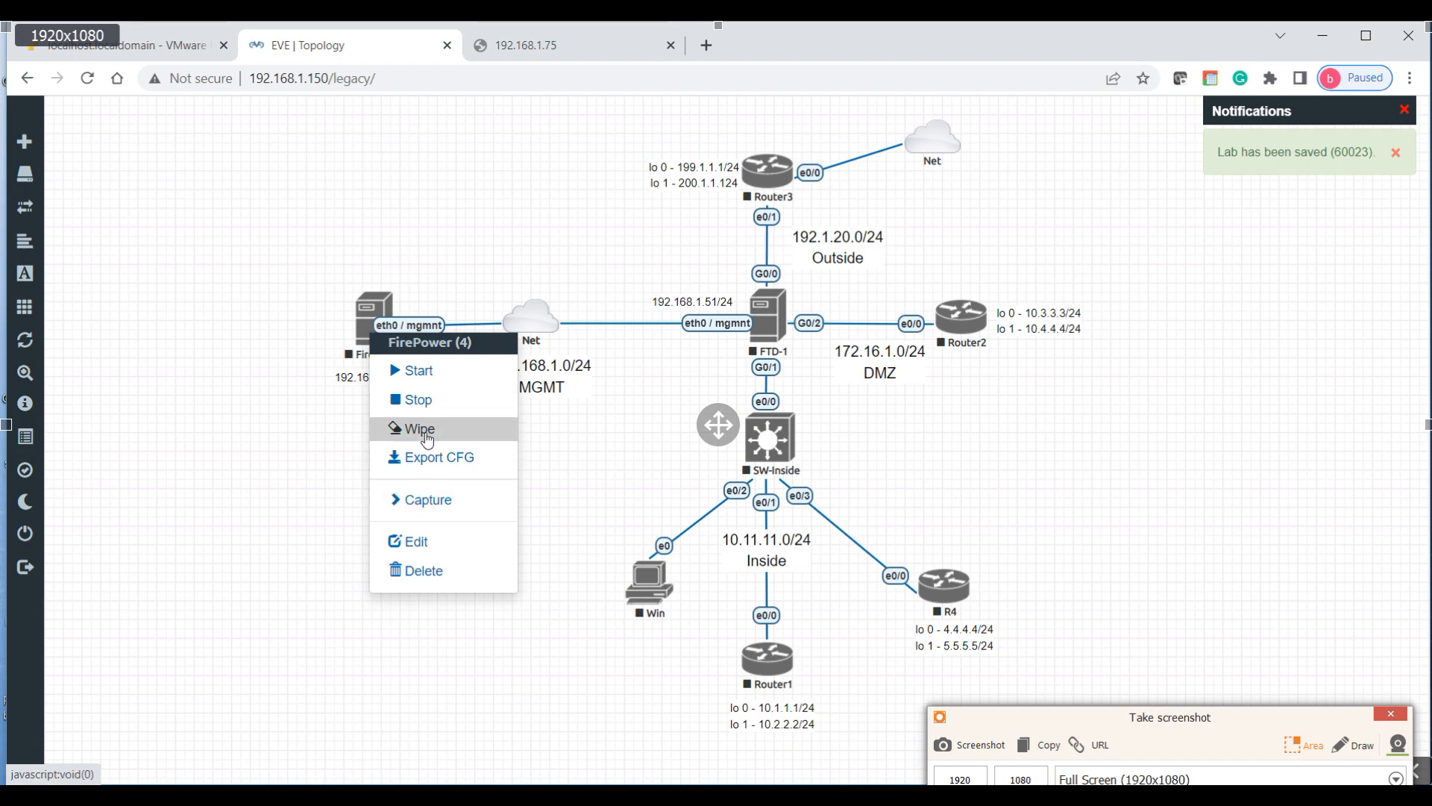
click(418, 426)
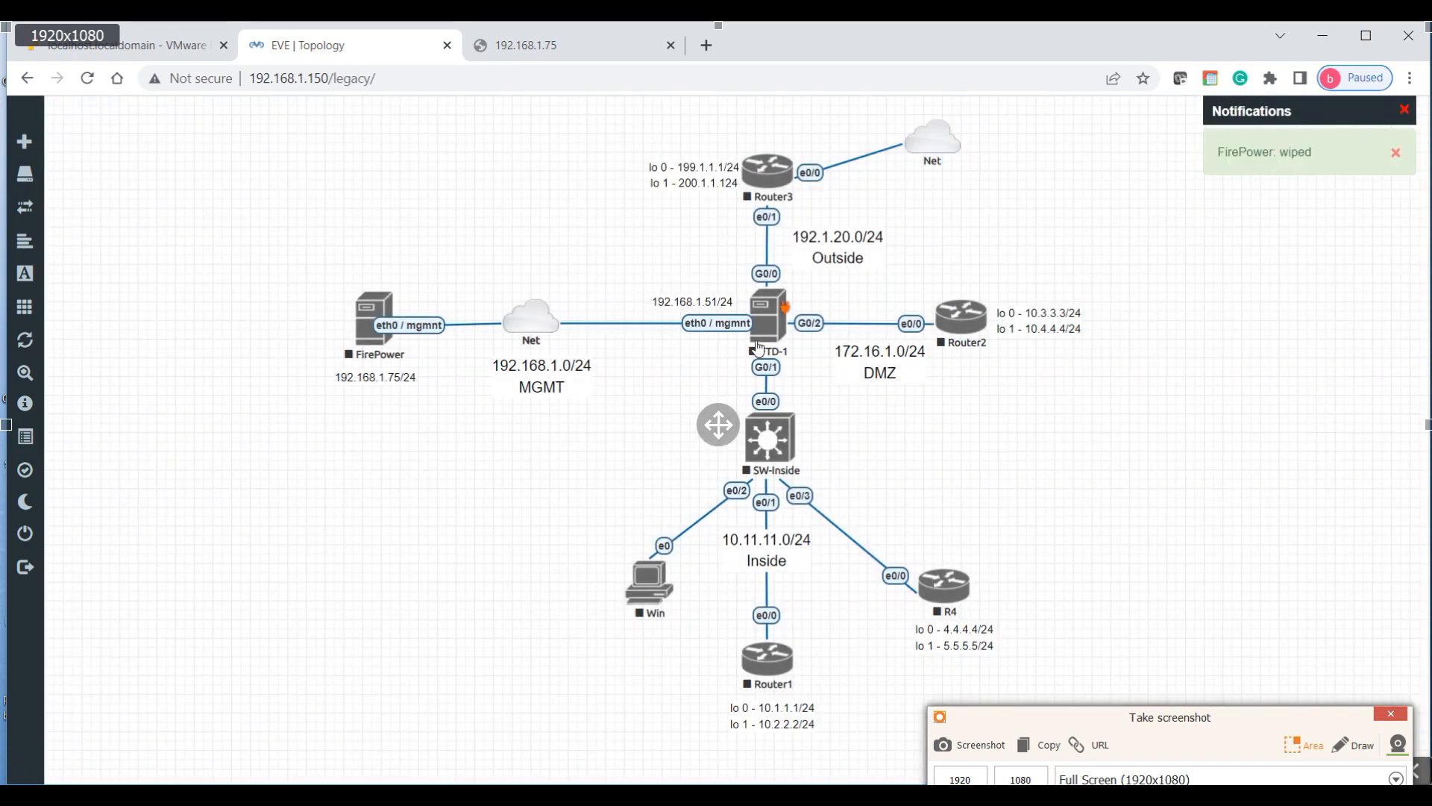
right_click(765, 319)
click(826, 411)
click(659, 240)
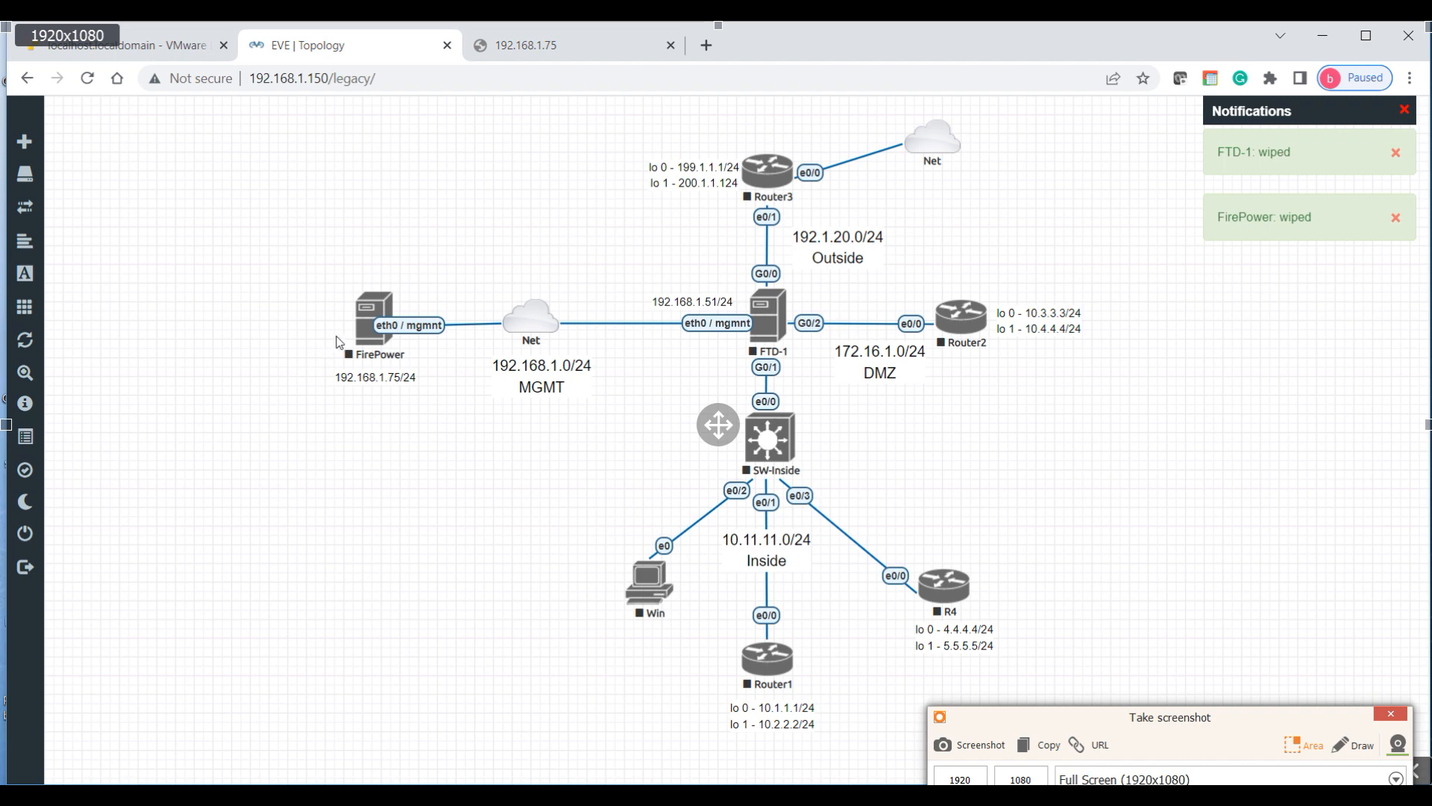
right_click(371, 342)
click(412, 371)
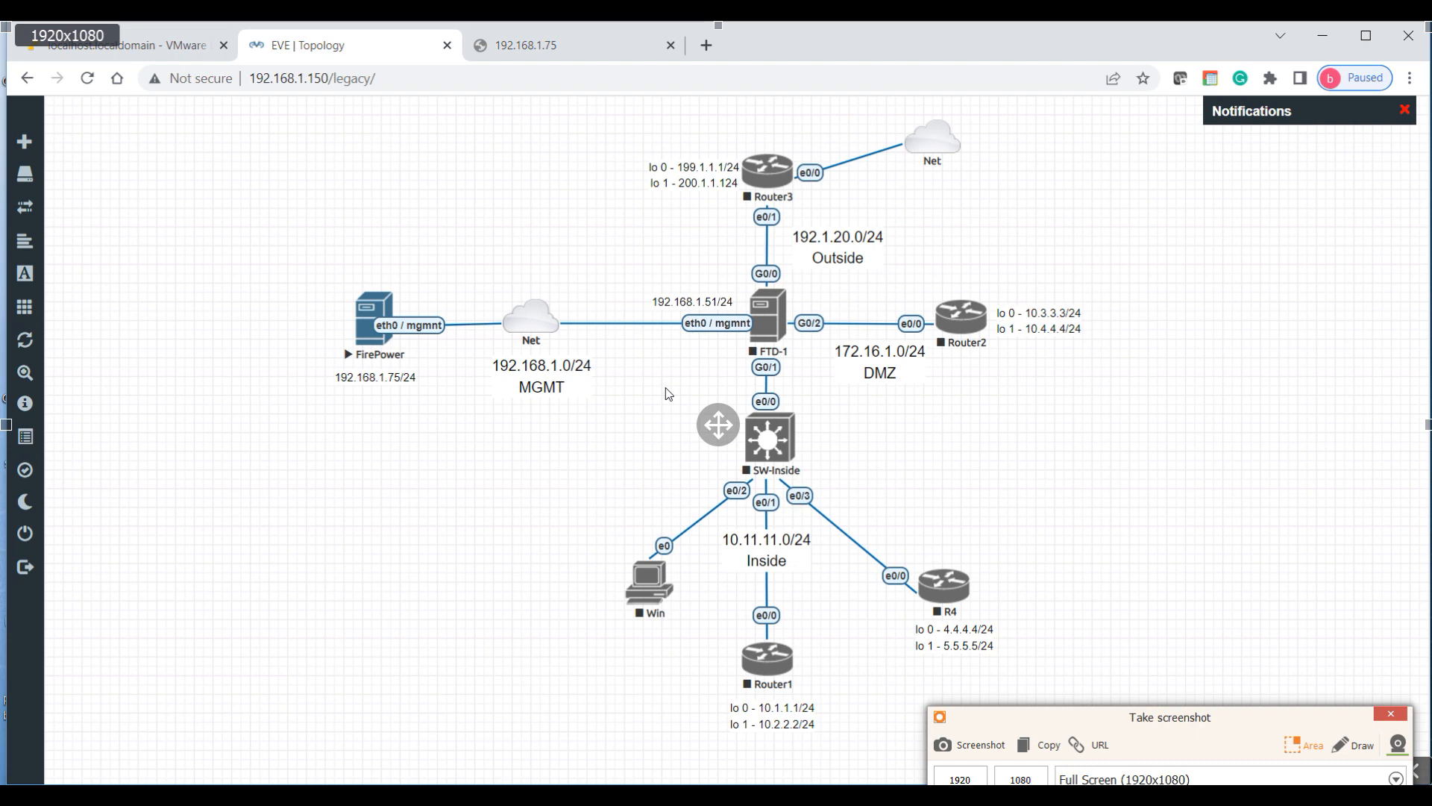
Step: Start the FTD-1, Router3 and Router2 nodes
right_click(776, 320)
click(806, 362)
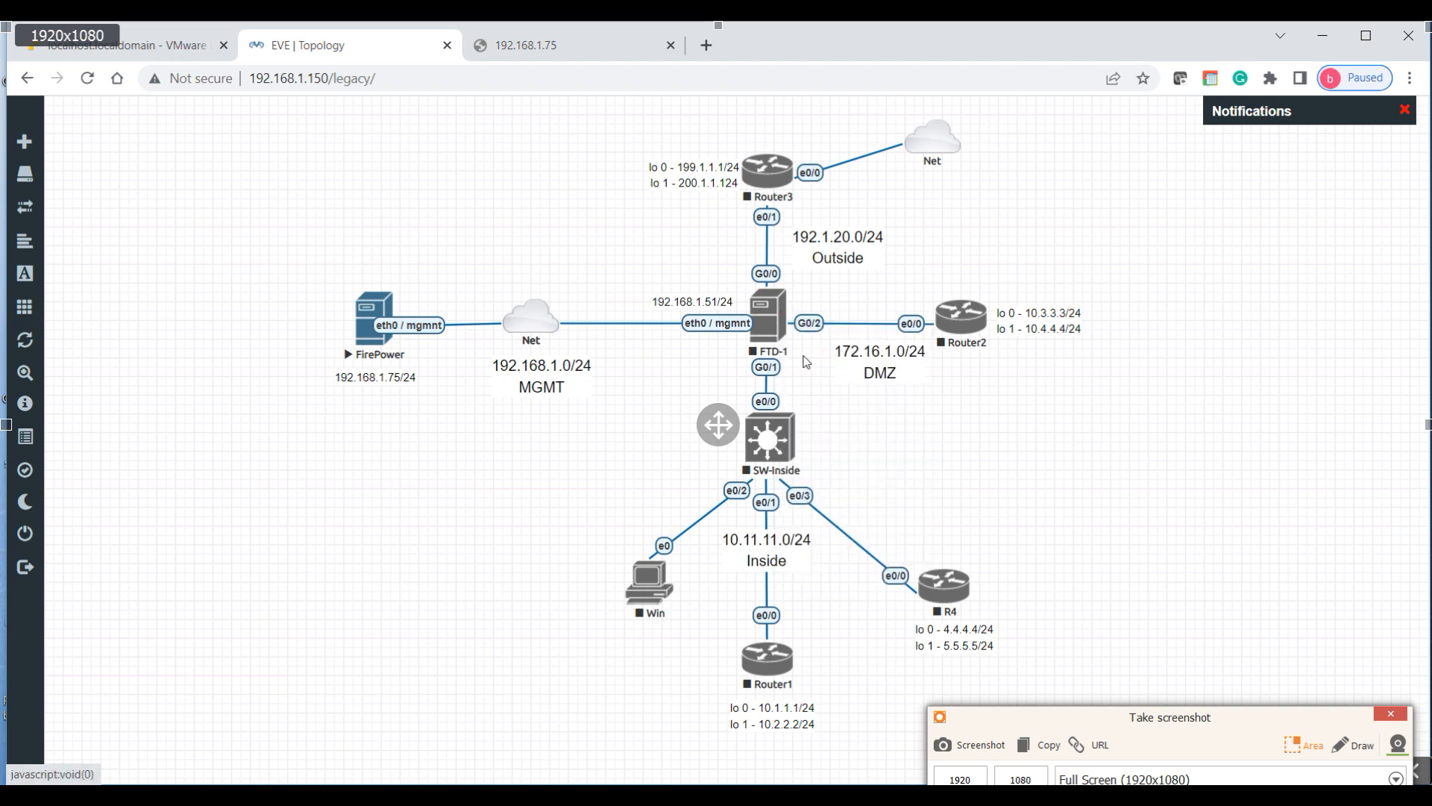
right_click(779, 187)
click(813, 216)
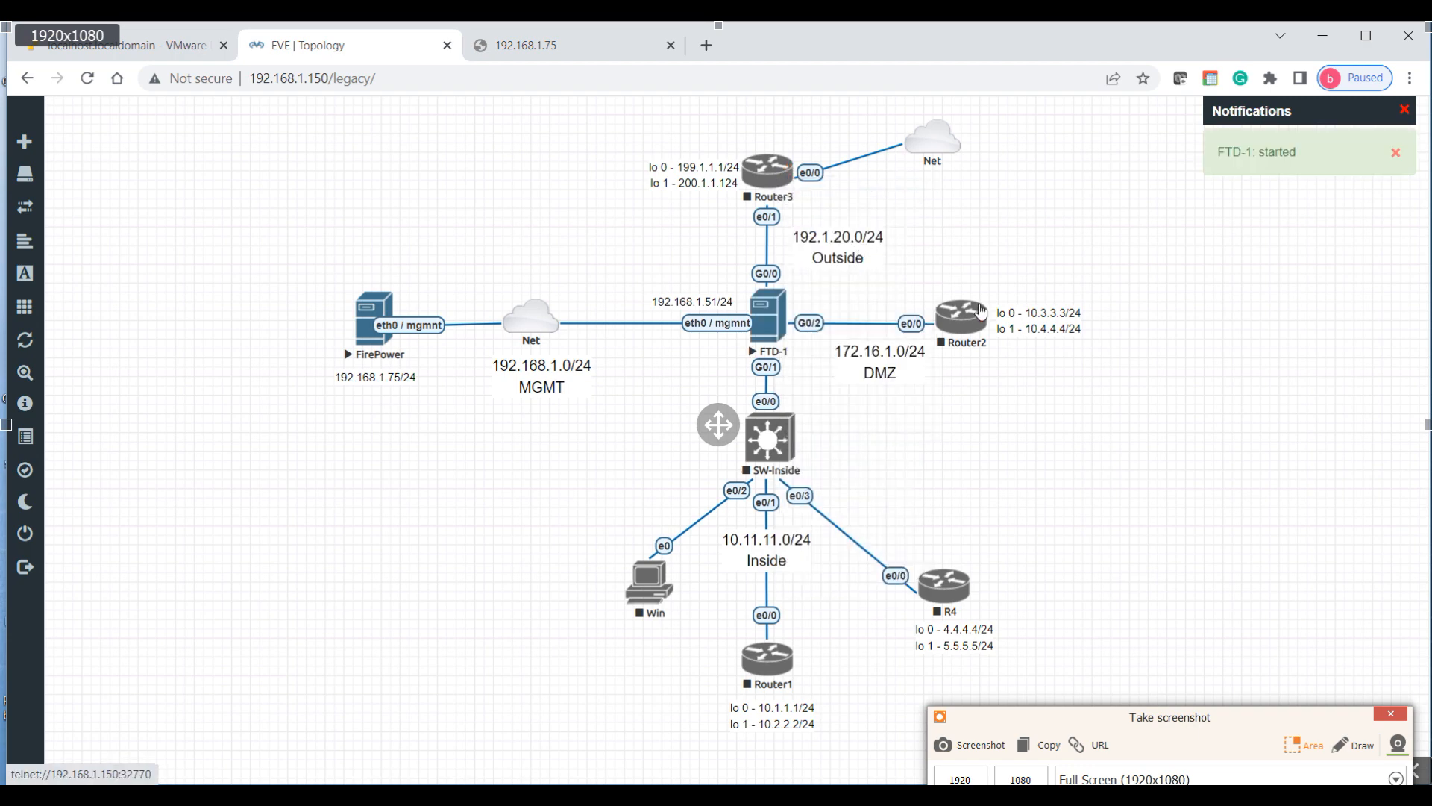
right_click(980, 310)
click(998, 353)
Step: Start the SW-Inside, Win, Router1 and R4 nodes
right_click(801, 457)
click(825, 484)
right_click(652, 591)
click(714, 560)
right_click(767, 662)
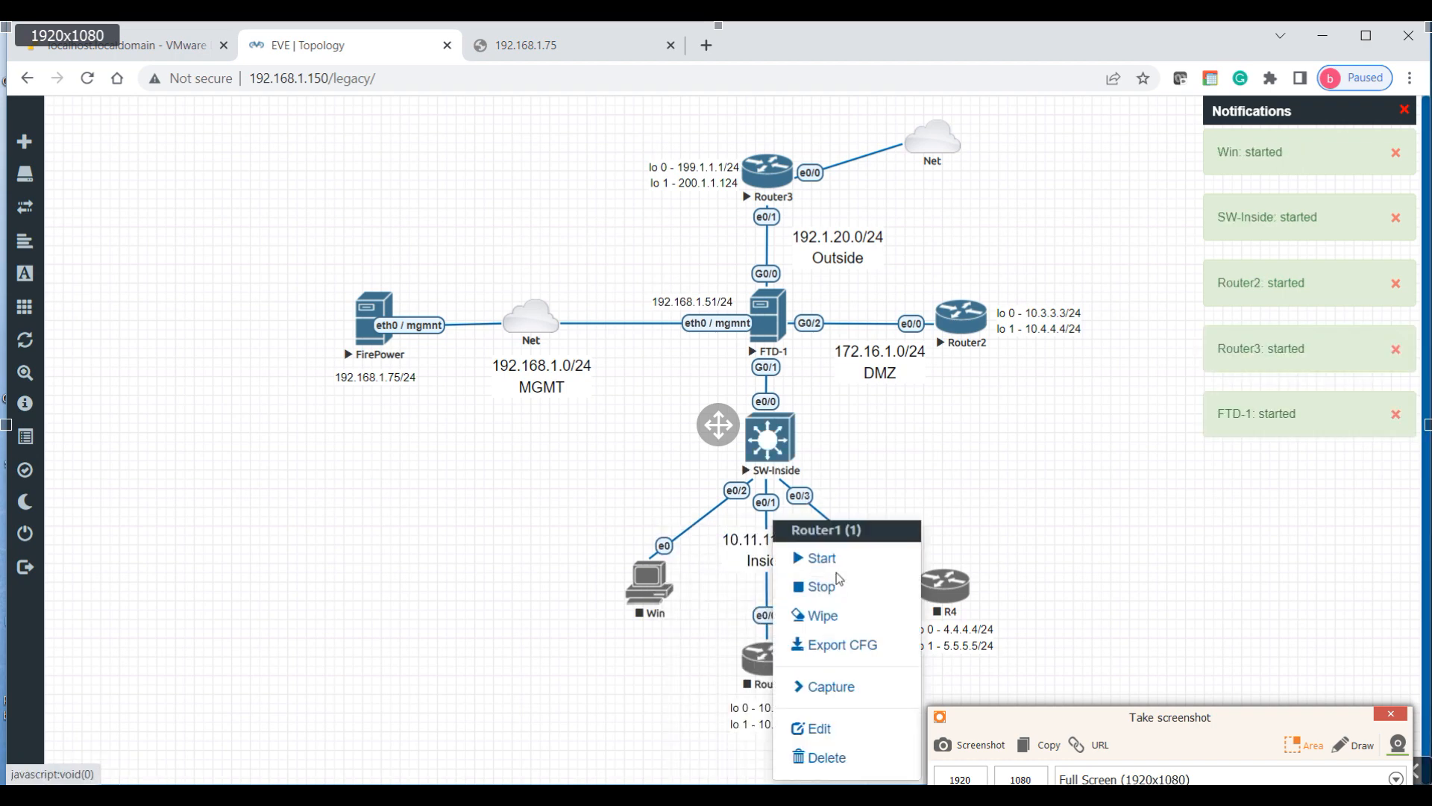
click(821, 558)
right_click(946, 587)
click(988, 559)
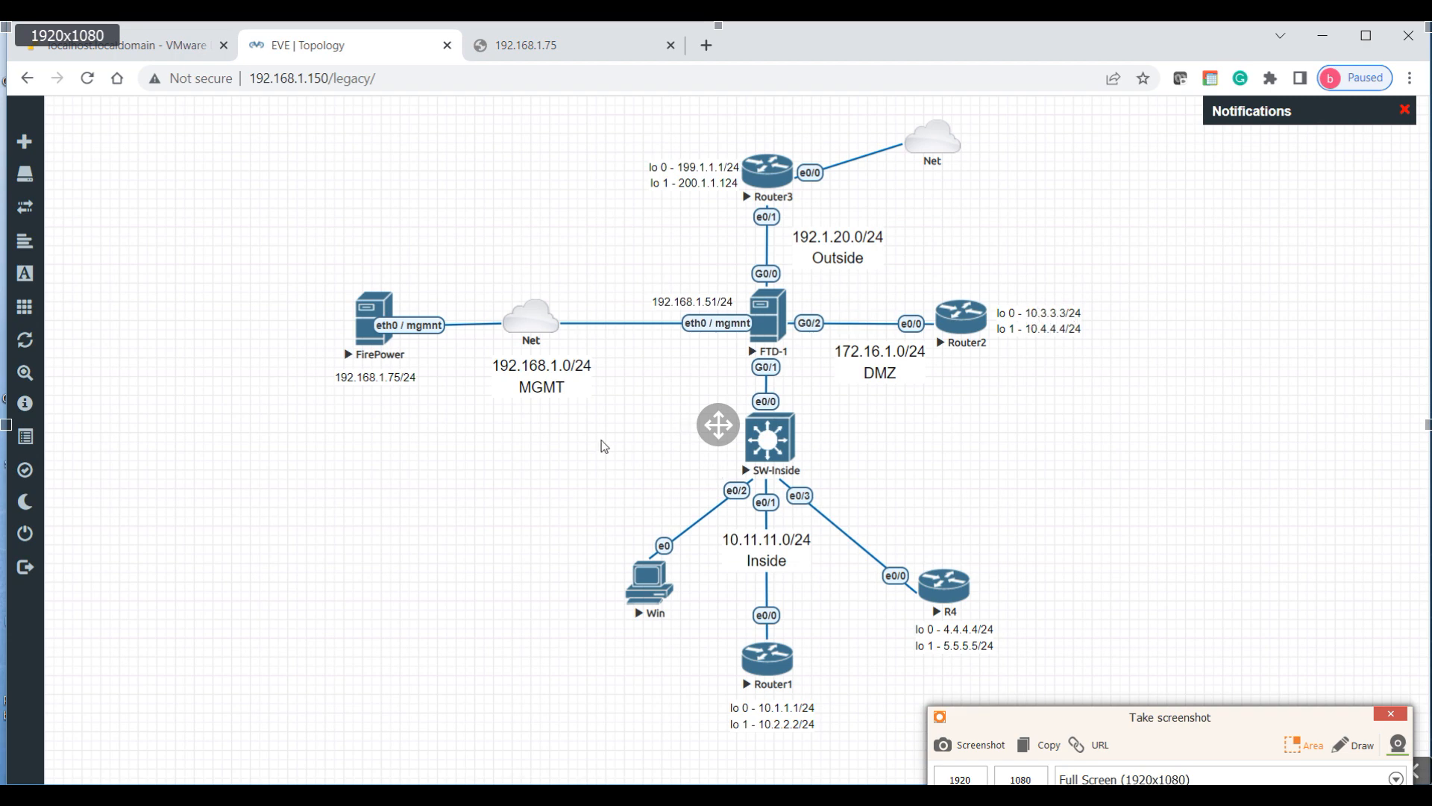
Step: Open the FirePower and FTD-1 consoles through the VNC viewer
click(369, 343)
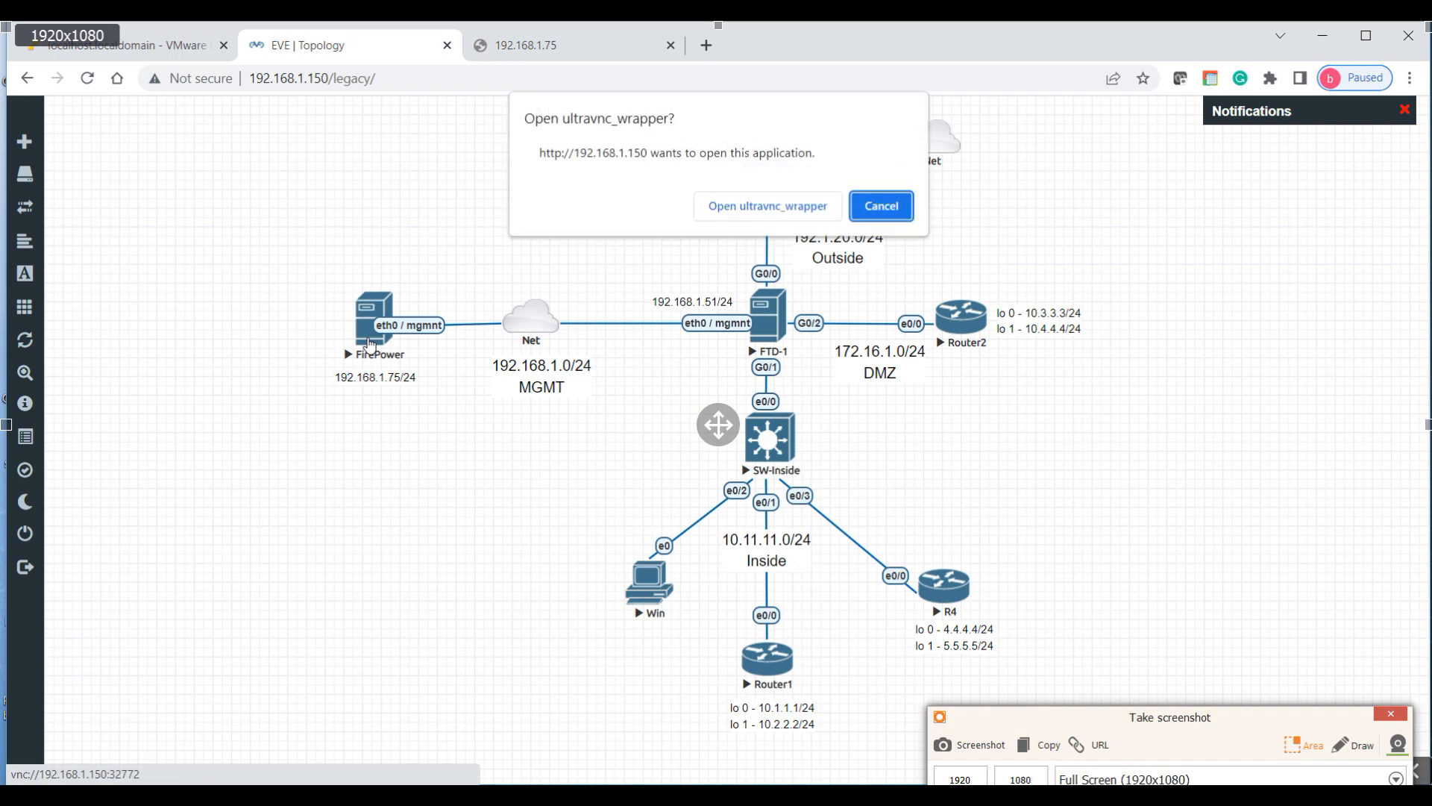
click(748, 212)
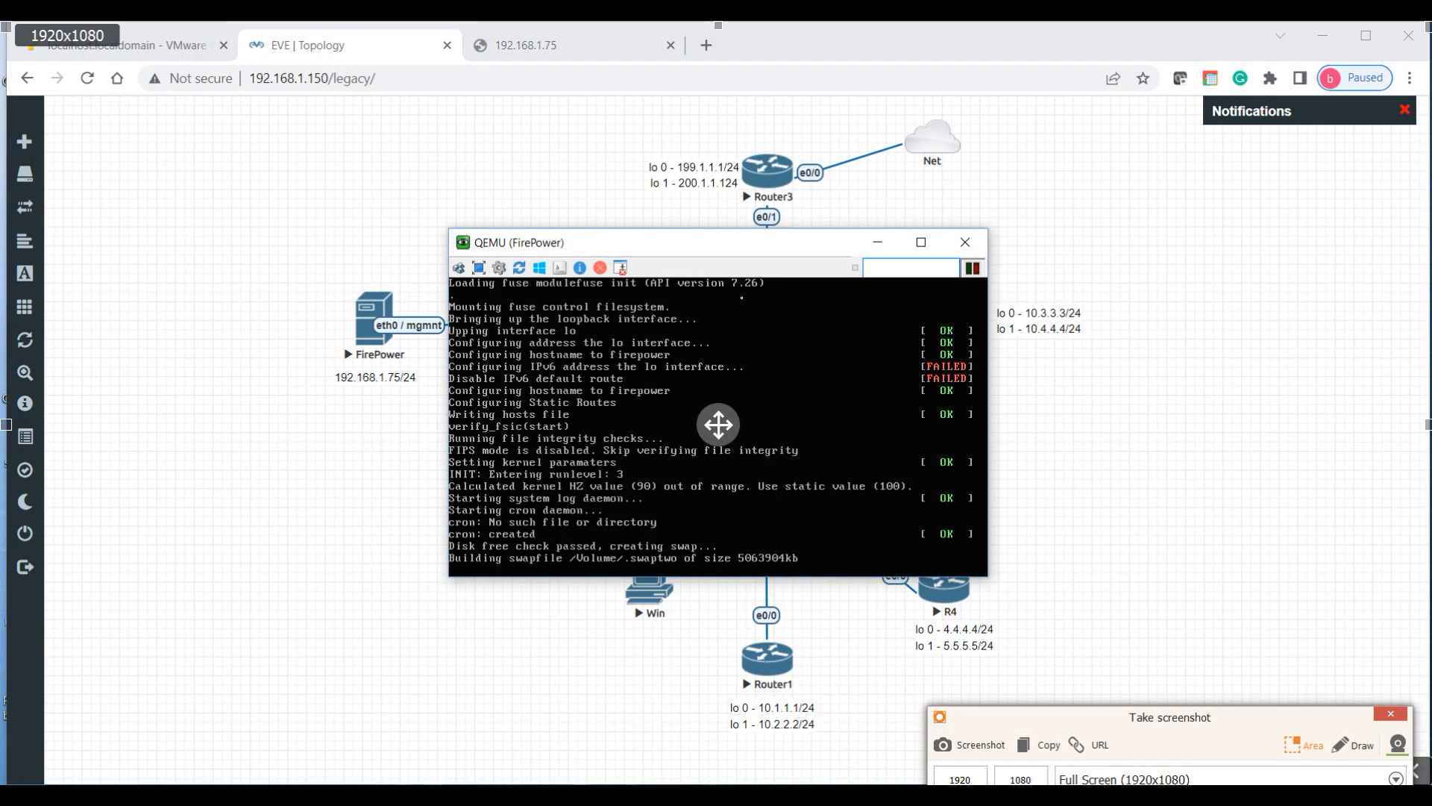
drag(696, 249, 336, 384)
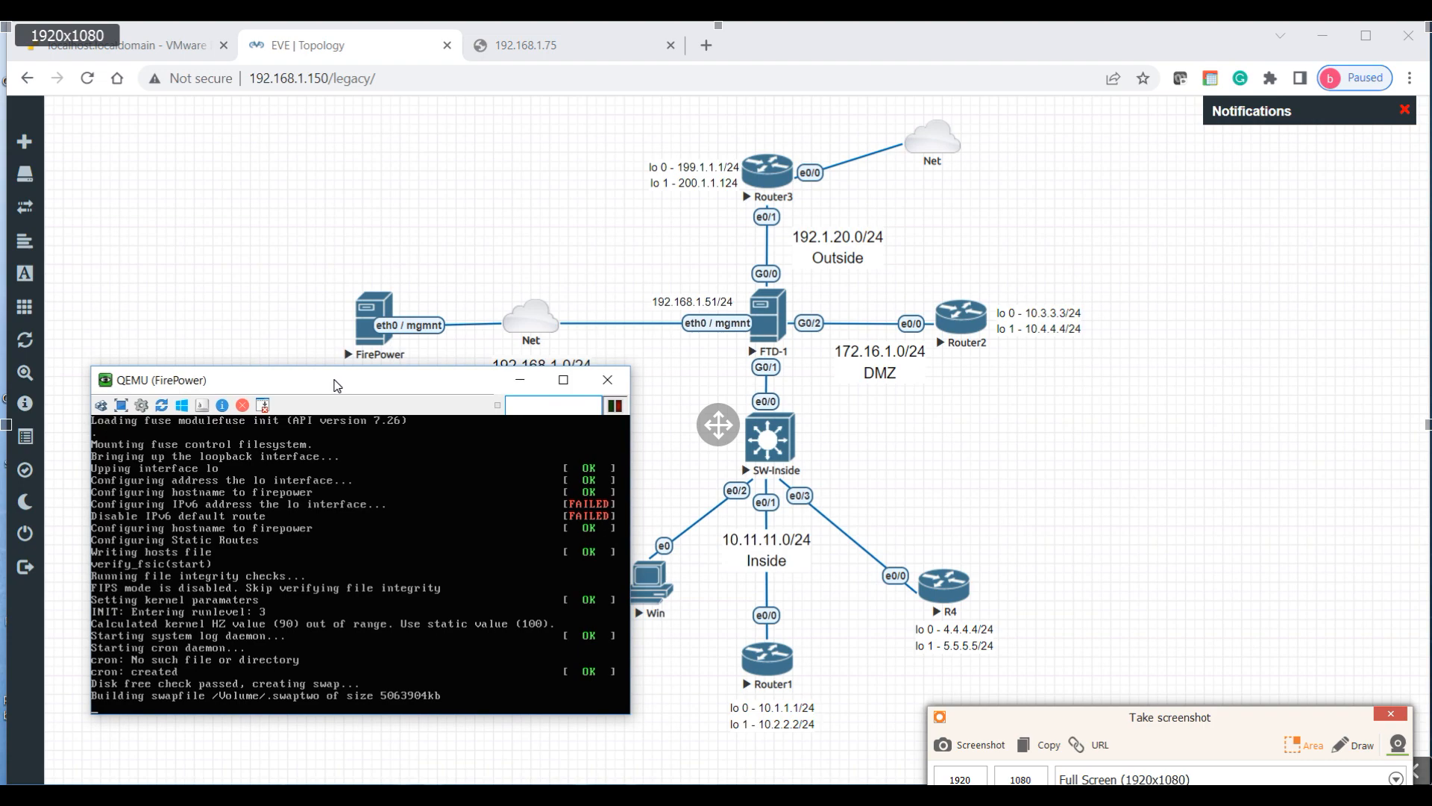
click(761, 323)
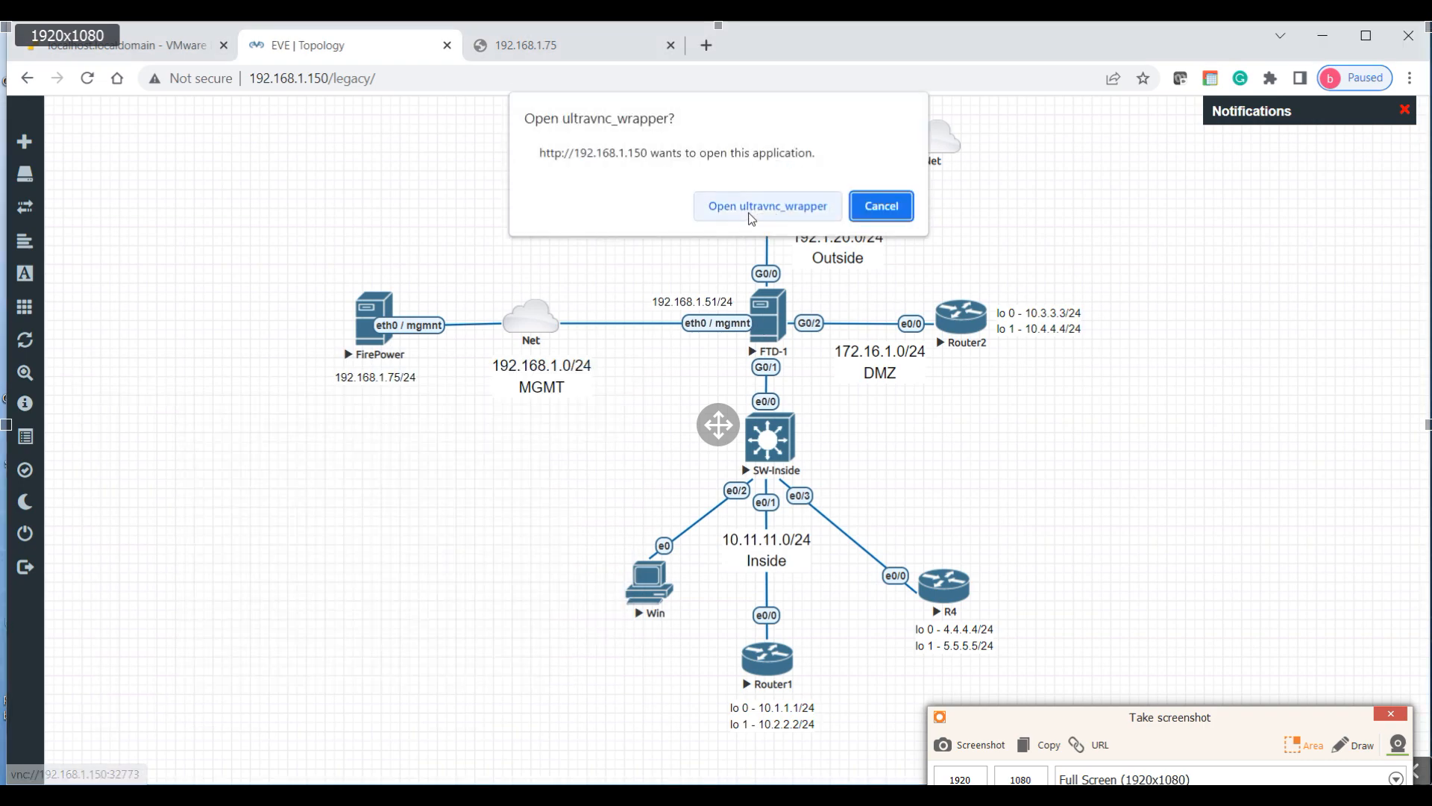
click(768, 206)
drag(639, 246, 794, 278)
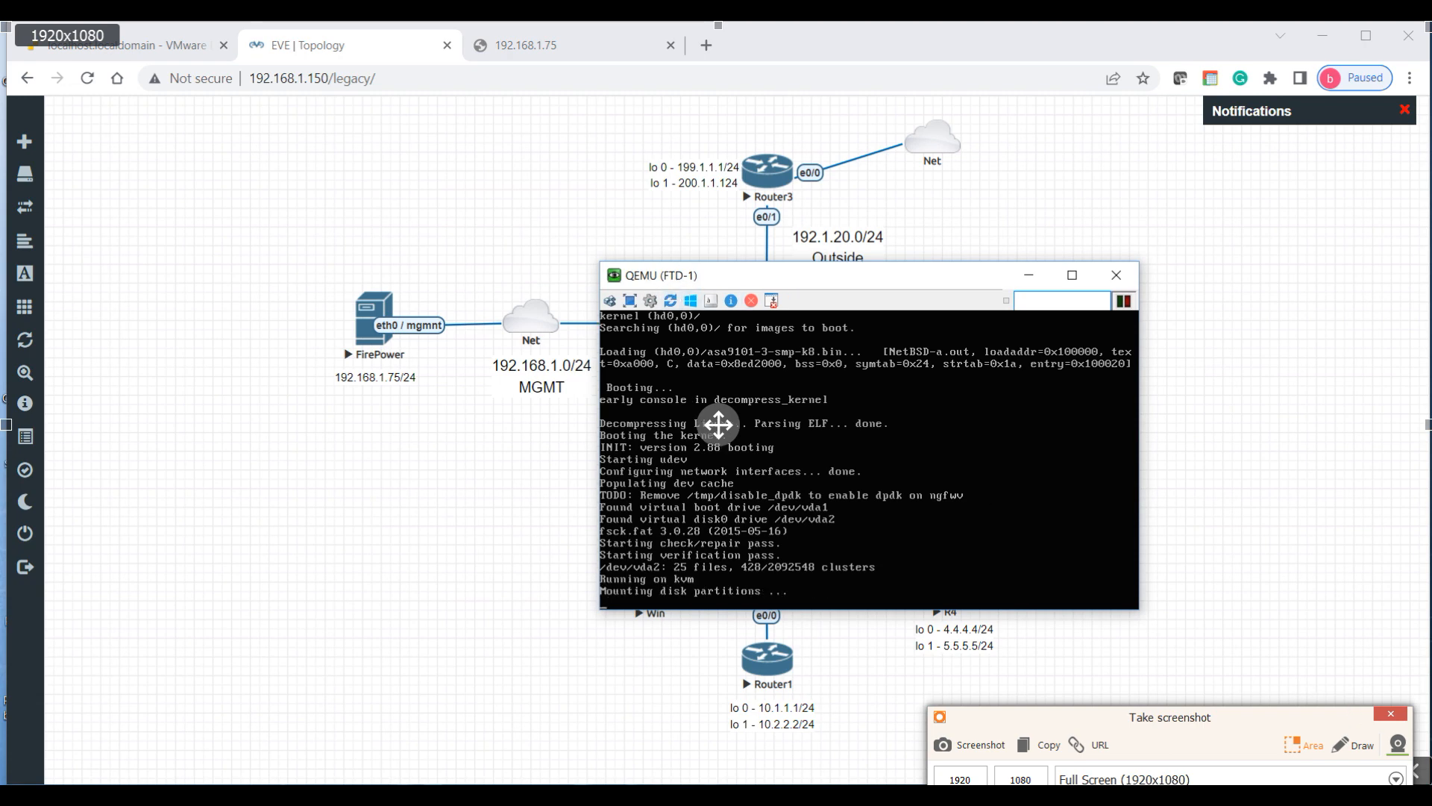
Step: Minimize the screen recorder, arrange both consoles side by side, and take a fullscreen screenshot
click(1392, 715)
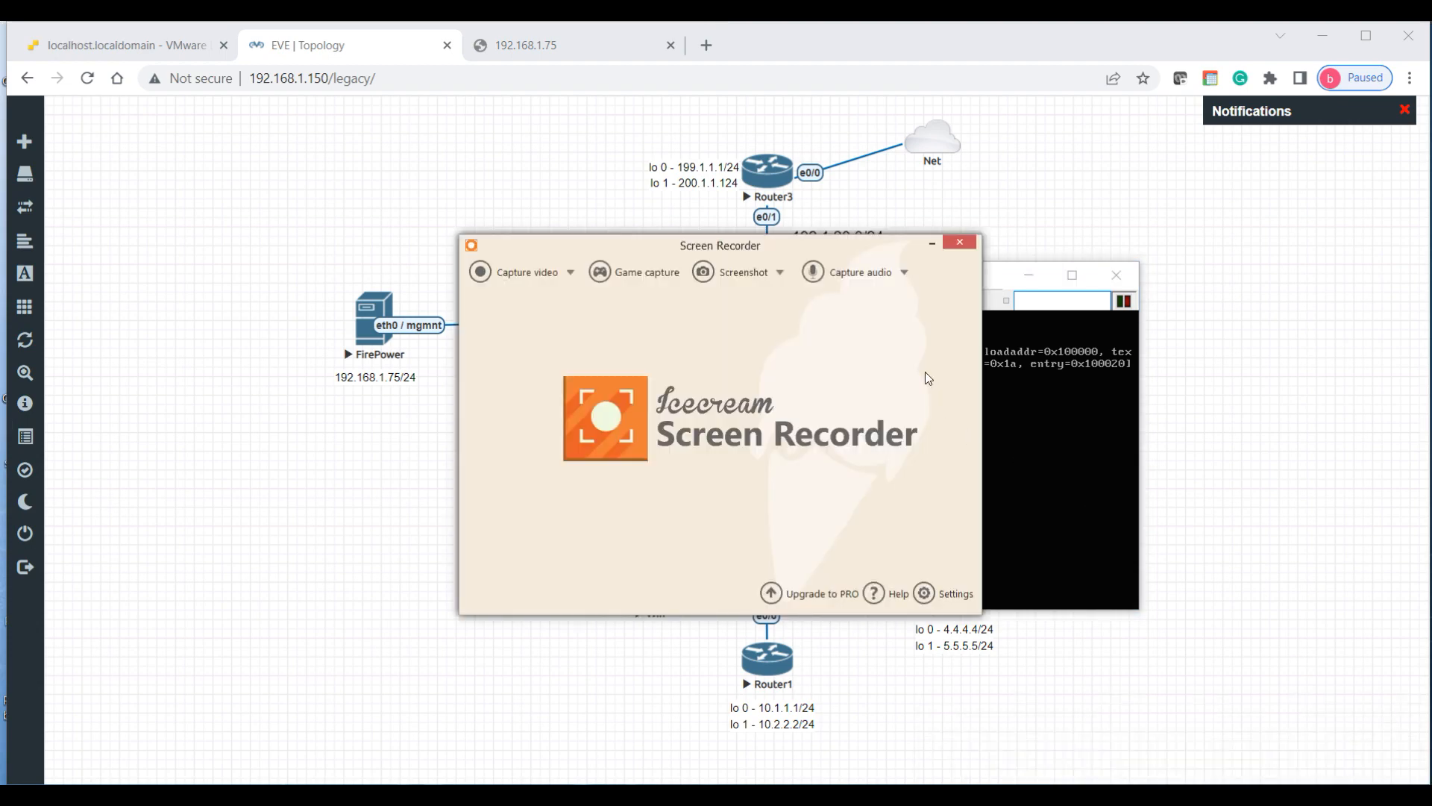
click(931, 243)
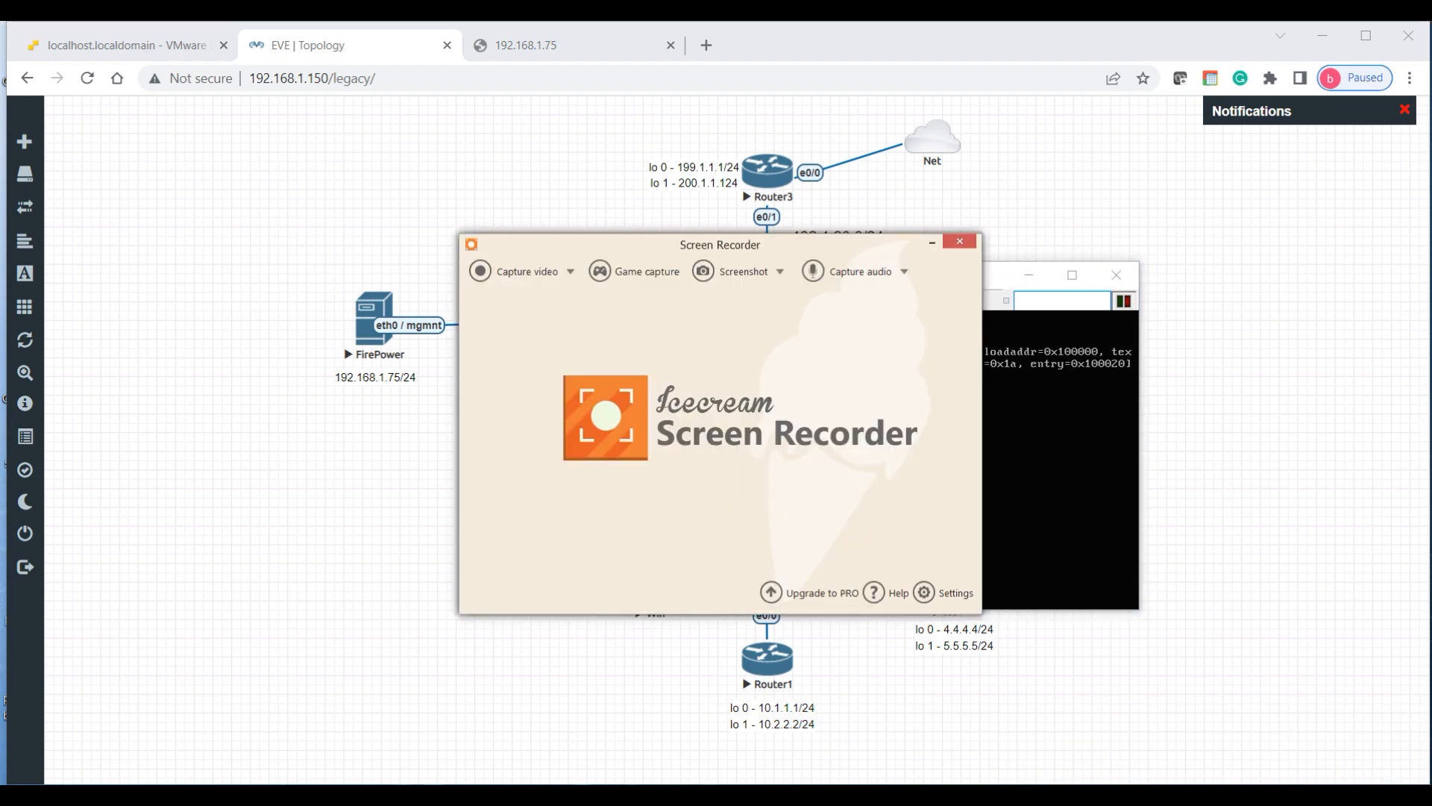
click(928, 249)
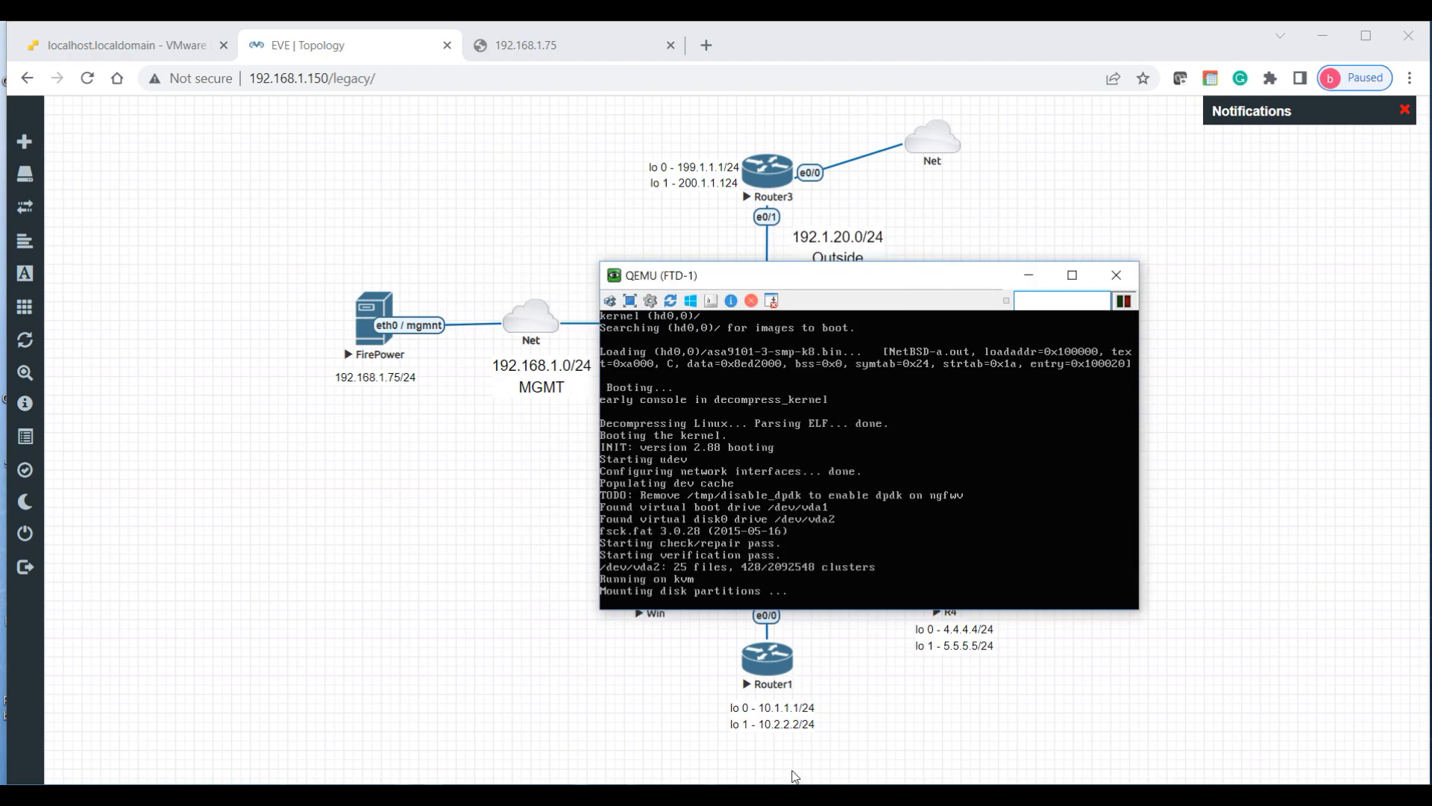
click(668, 727)
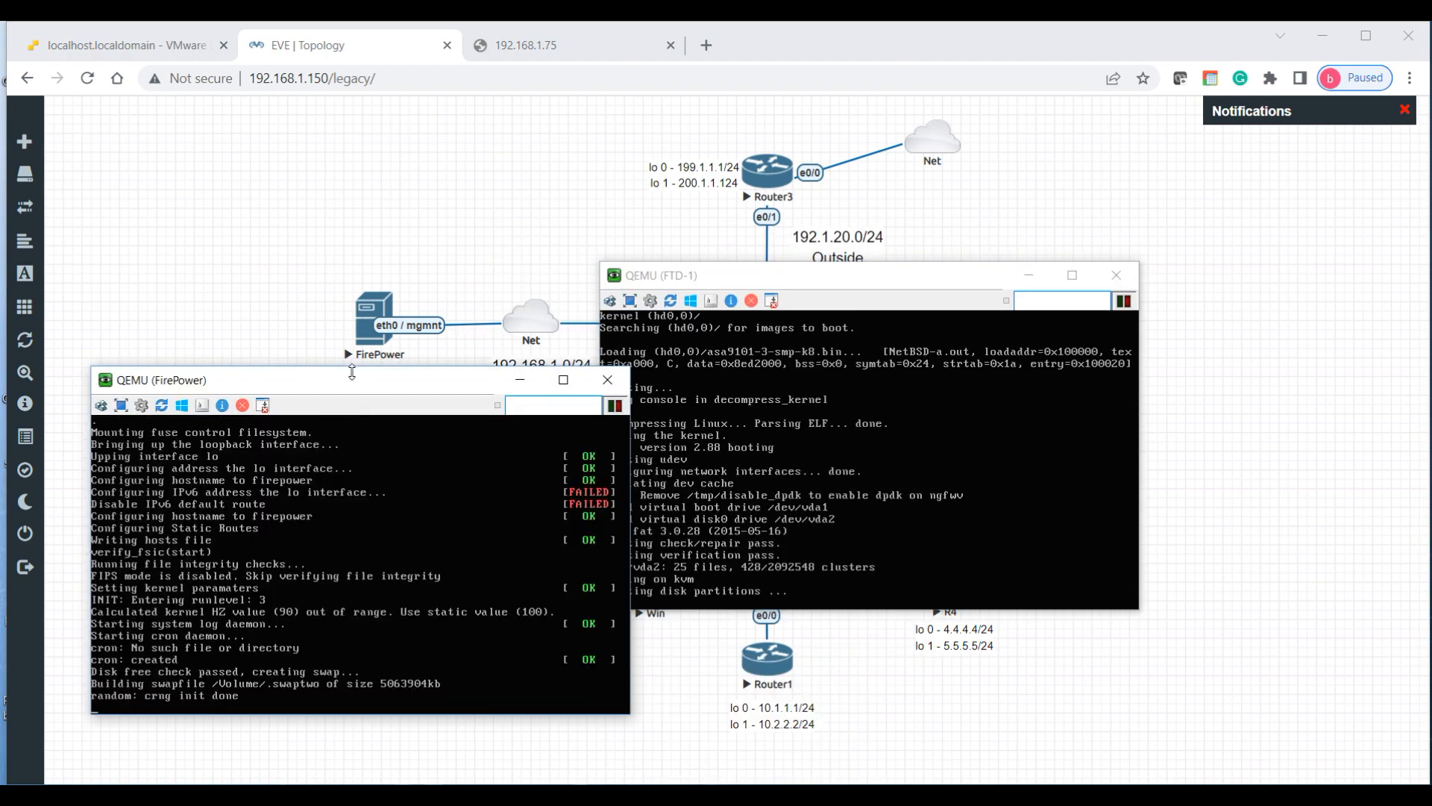
drag(352, 373, 338, 341)
drag(764, 285, 813, 355)
drag(521, 352, 524, 350)
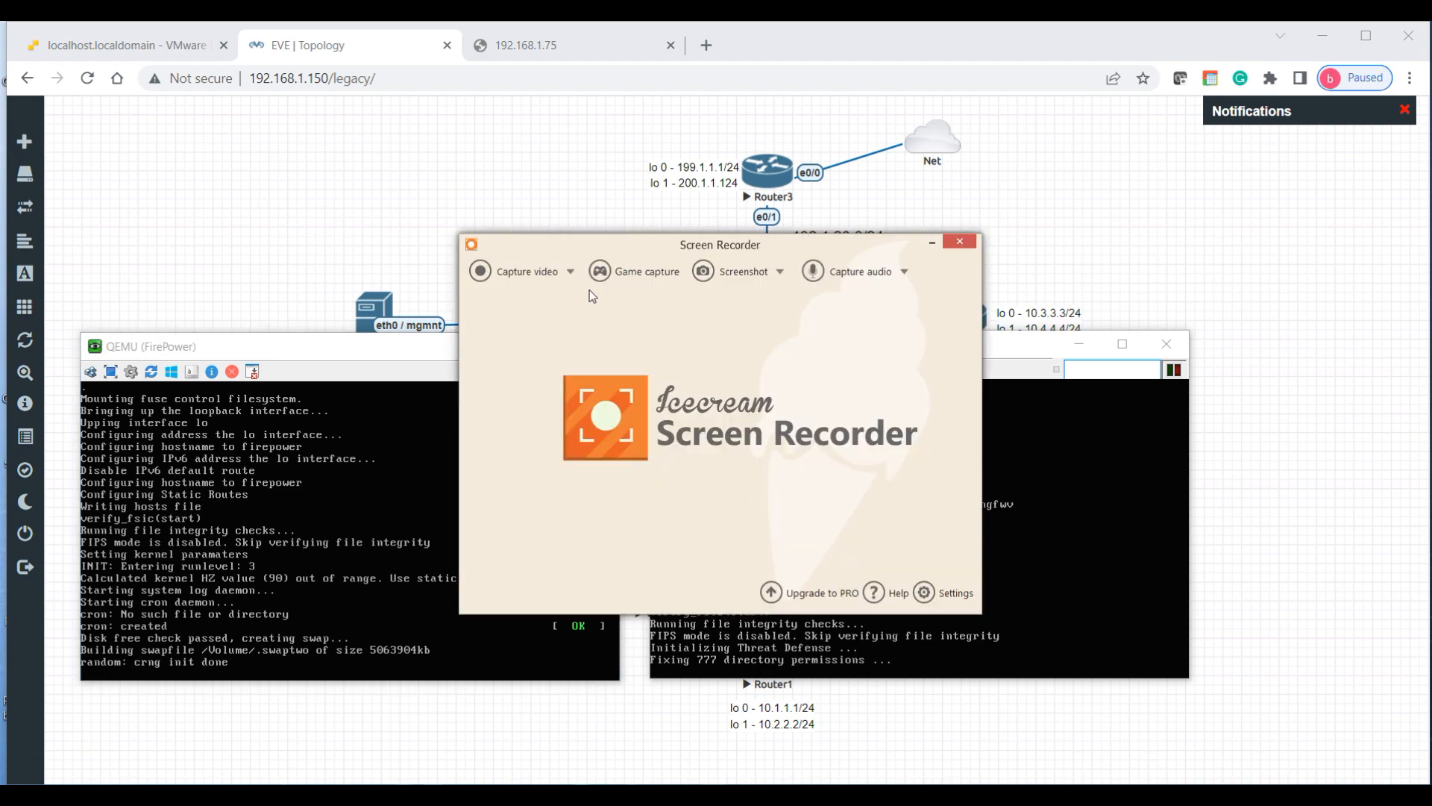
click(703, 273)
click(743, 293)
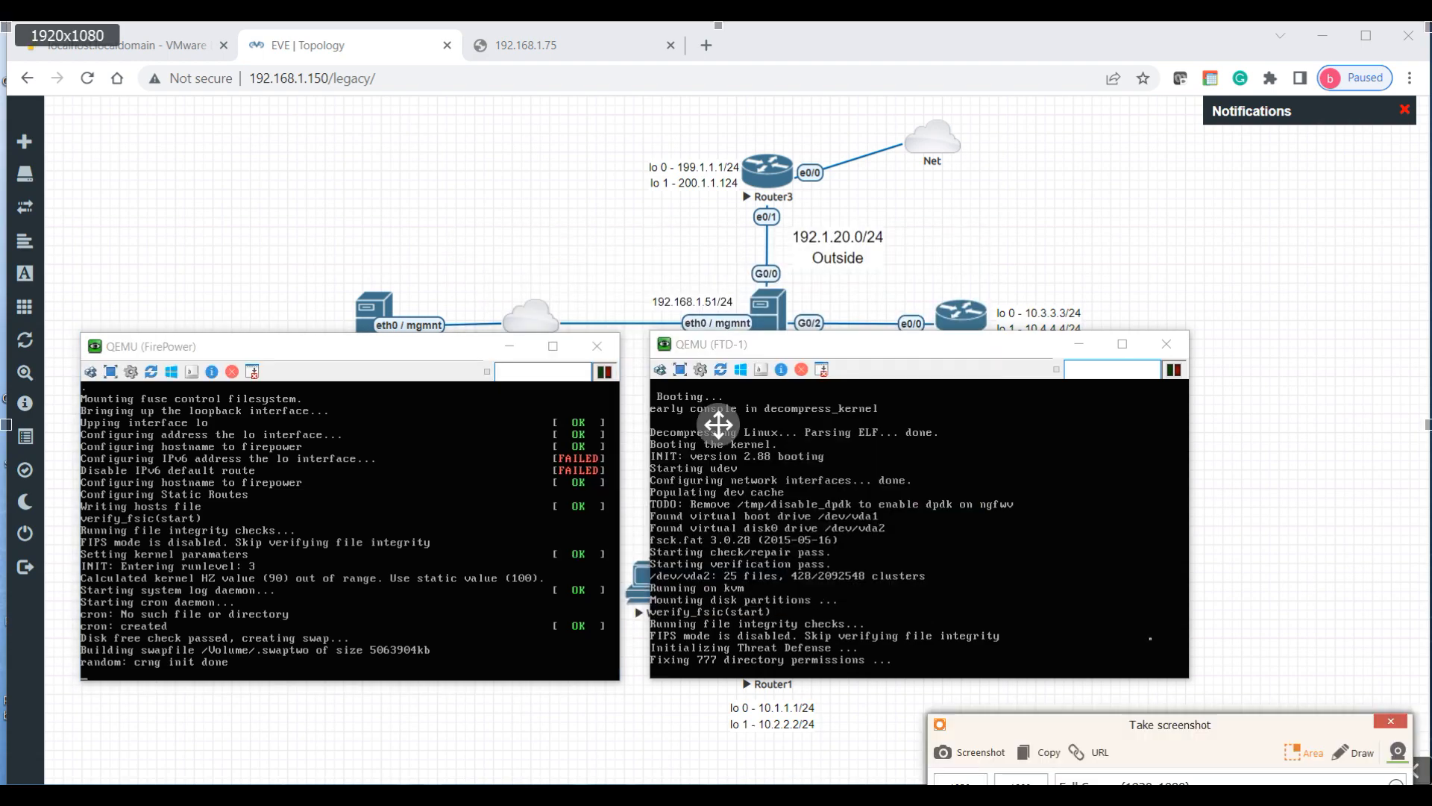
Step: Add the text note 'Initializing the FMC and the FTD' at the screenshot's upper left
click(1352, 752)
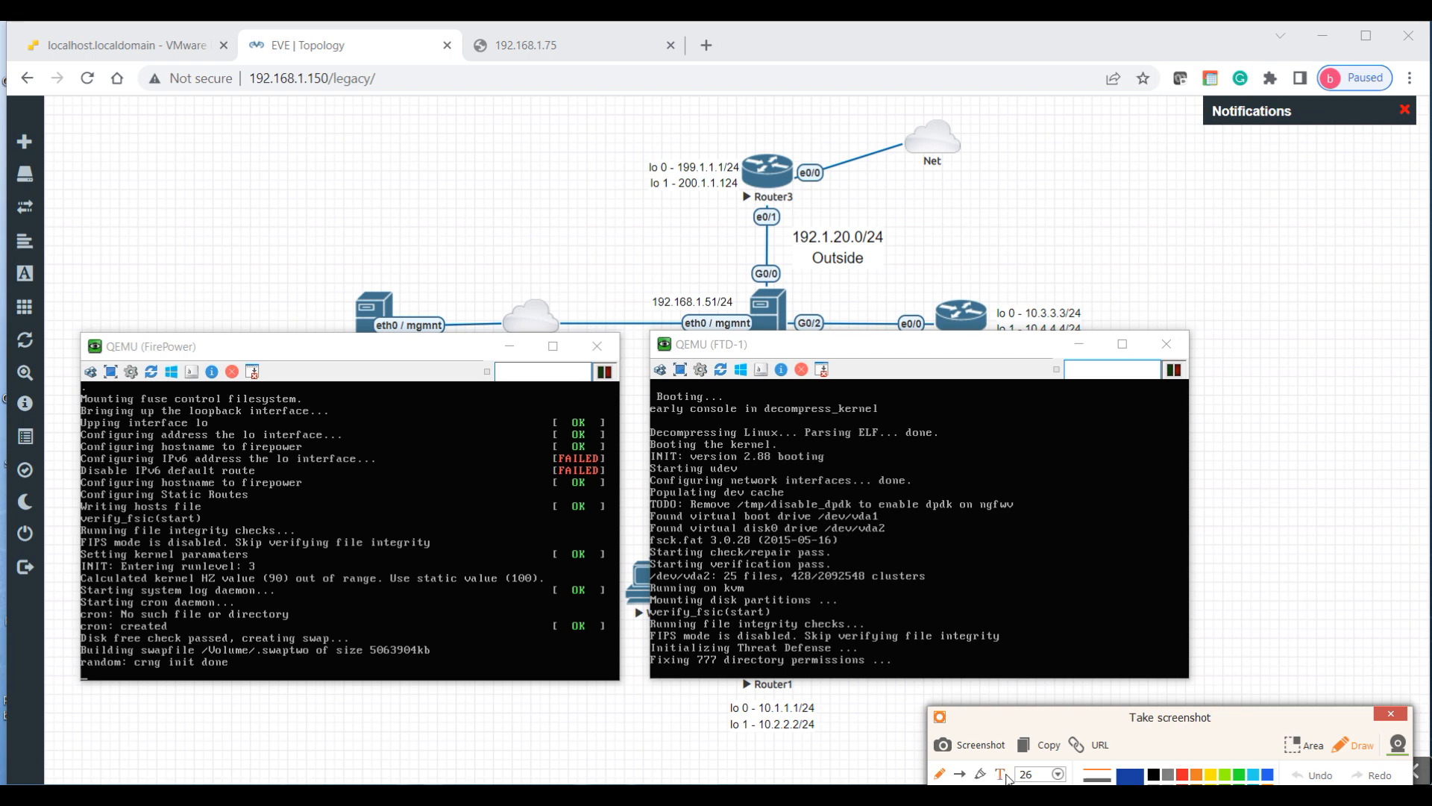
click(1001, 776)
click(177, 156)
text(nitializing )
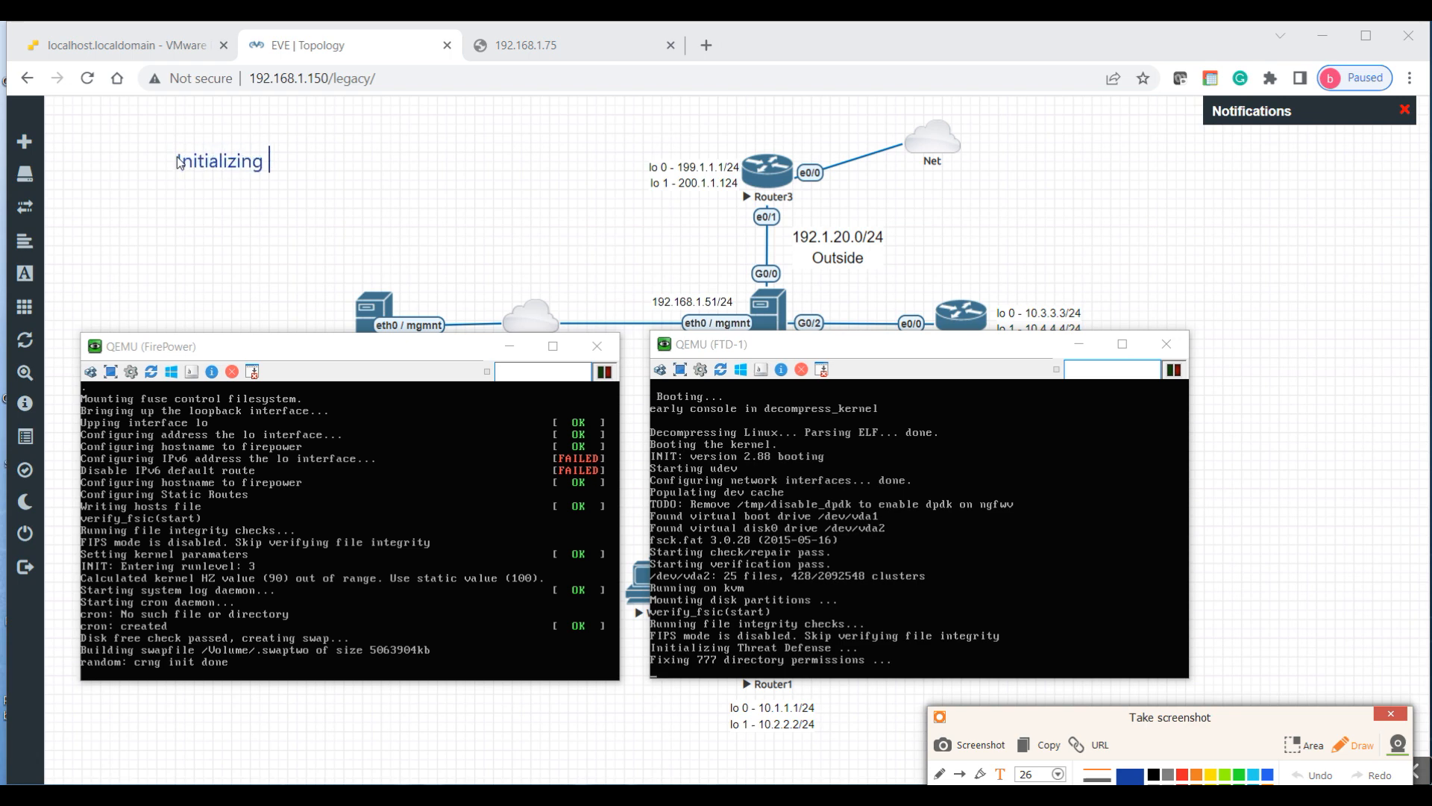
text(the FMS and t)
key(BackSpace)
key(BackSpace)
key(BackSpace)
key(BackSpace)
key(BackSpace)
key(BackSpace)
key(BackSpace)
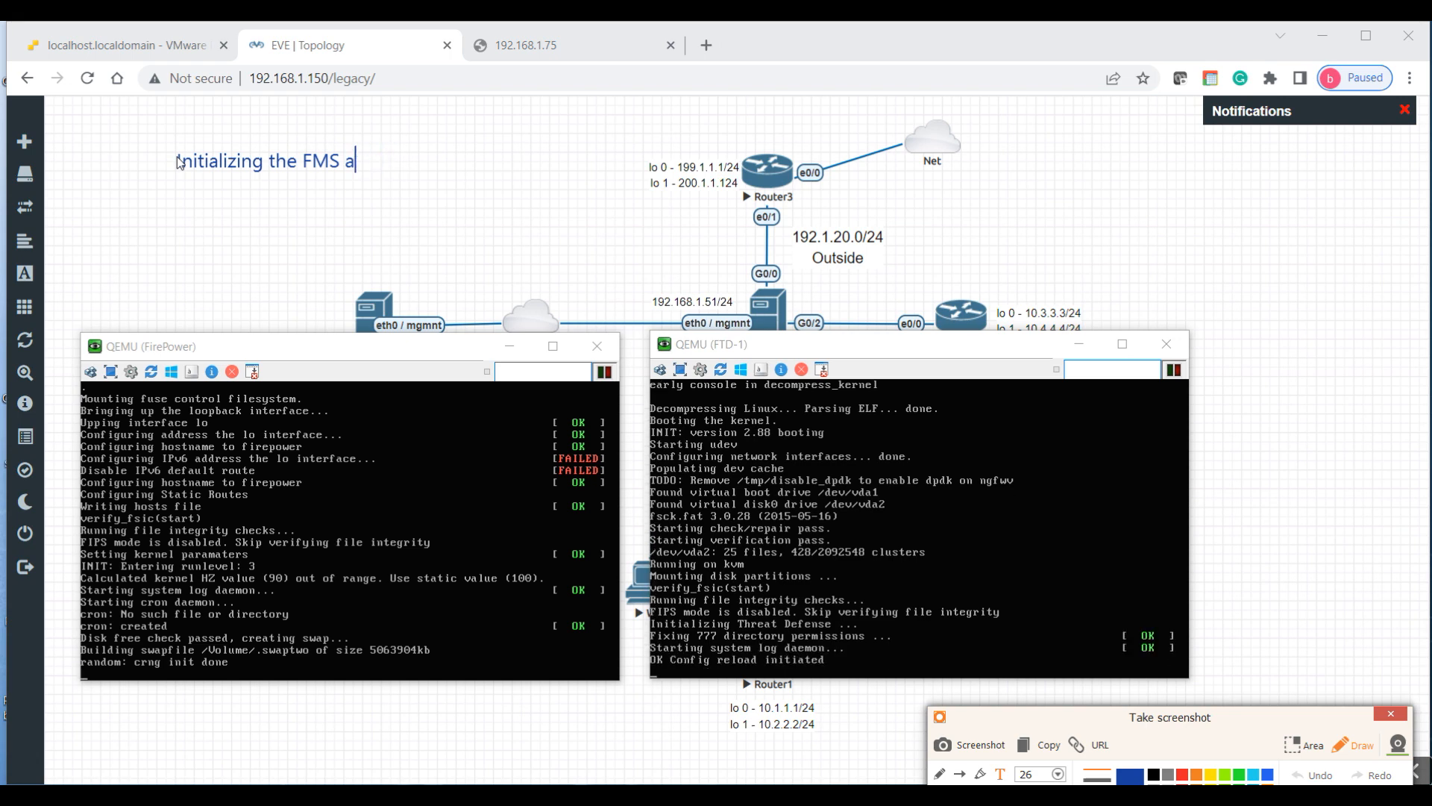
text(C and the FTD)
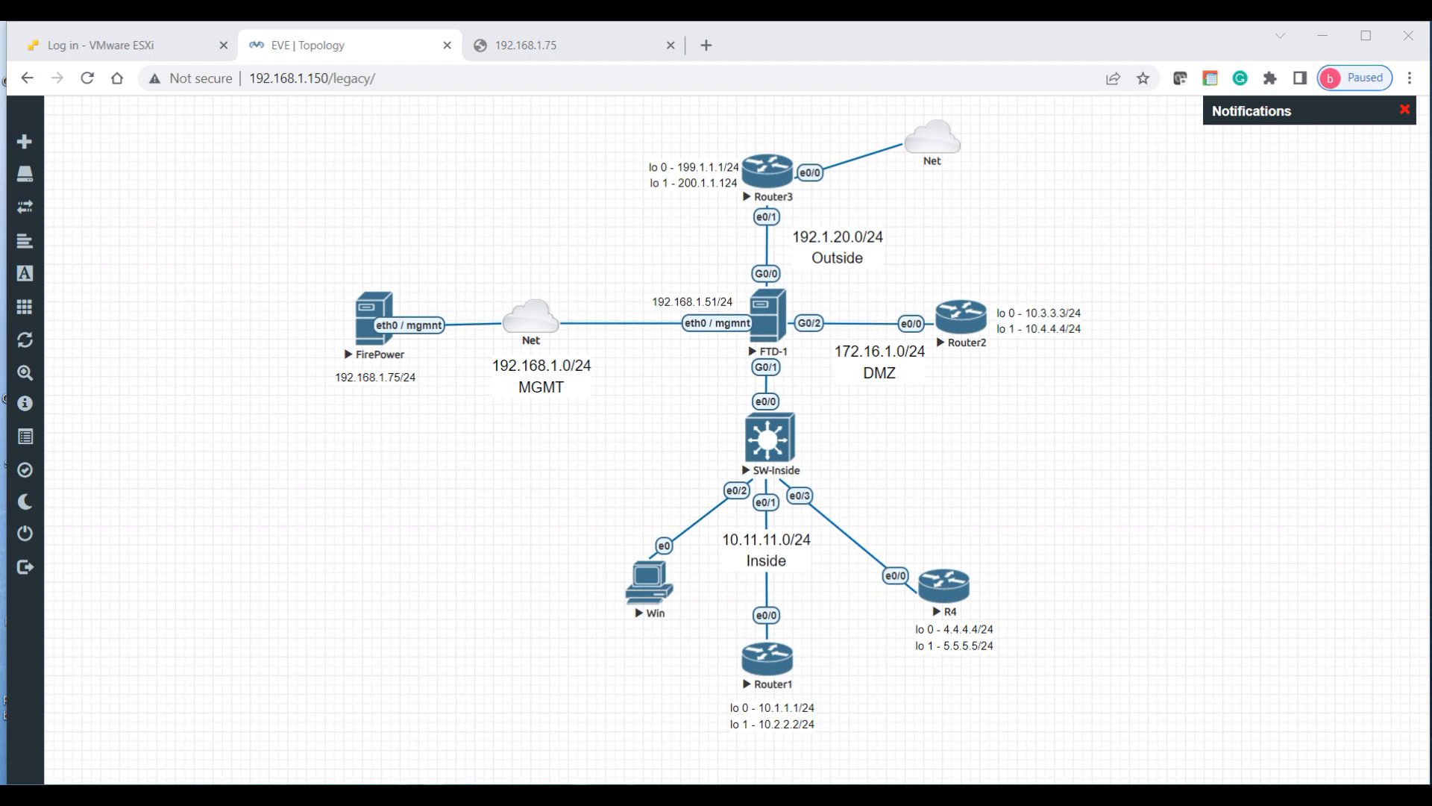
Step: Bring the FirePower console forward, enlarge and raise it, and wake it to the login prompt
mouse_move(761, 796)
click(642, 733)
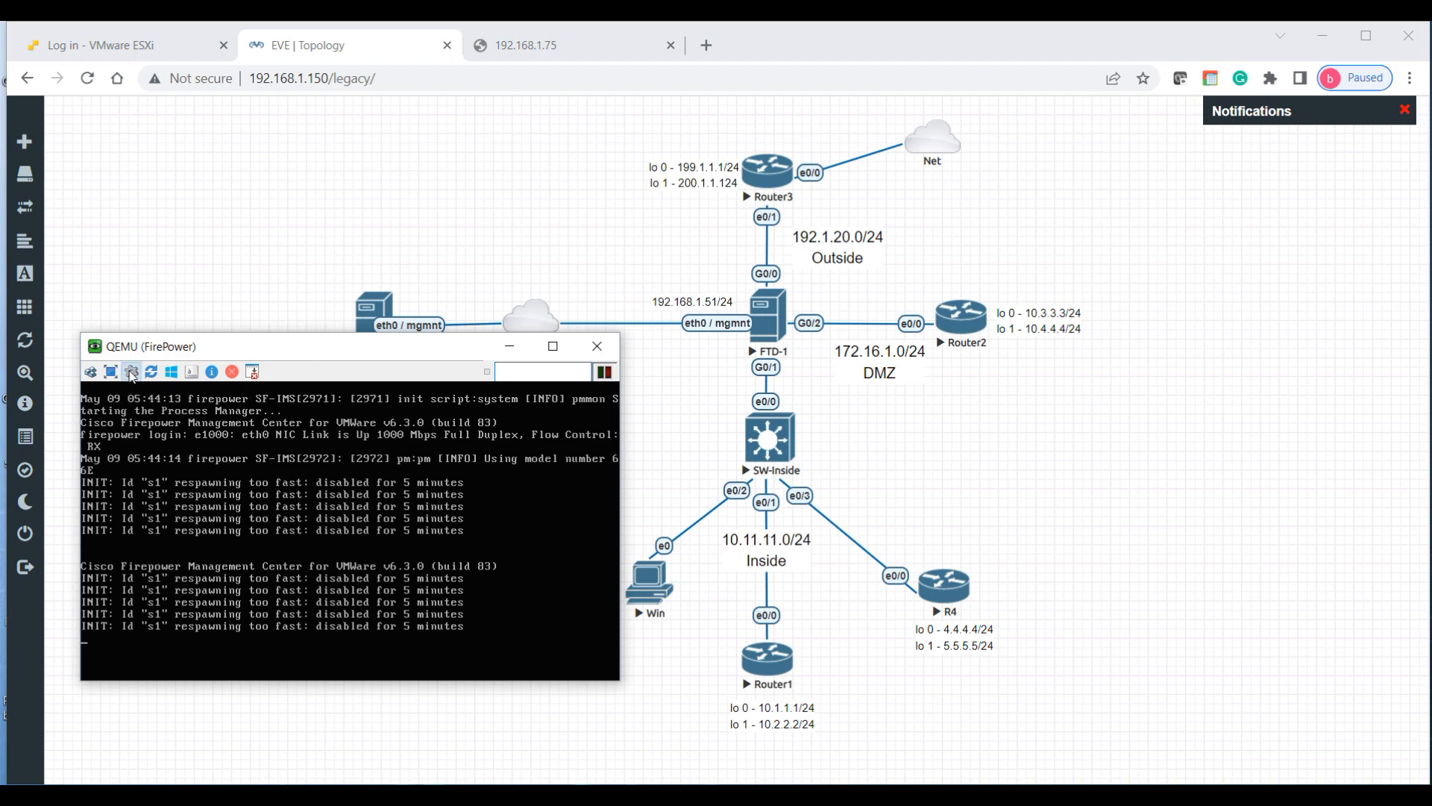
click(131, 372)
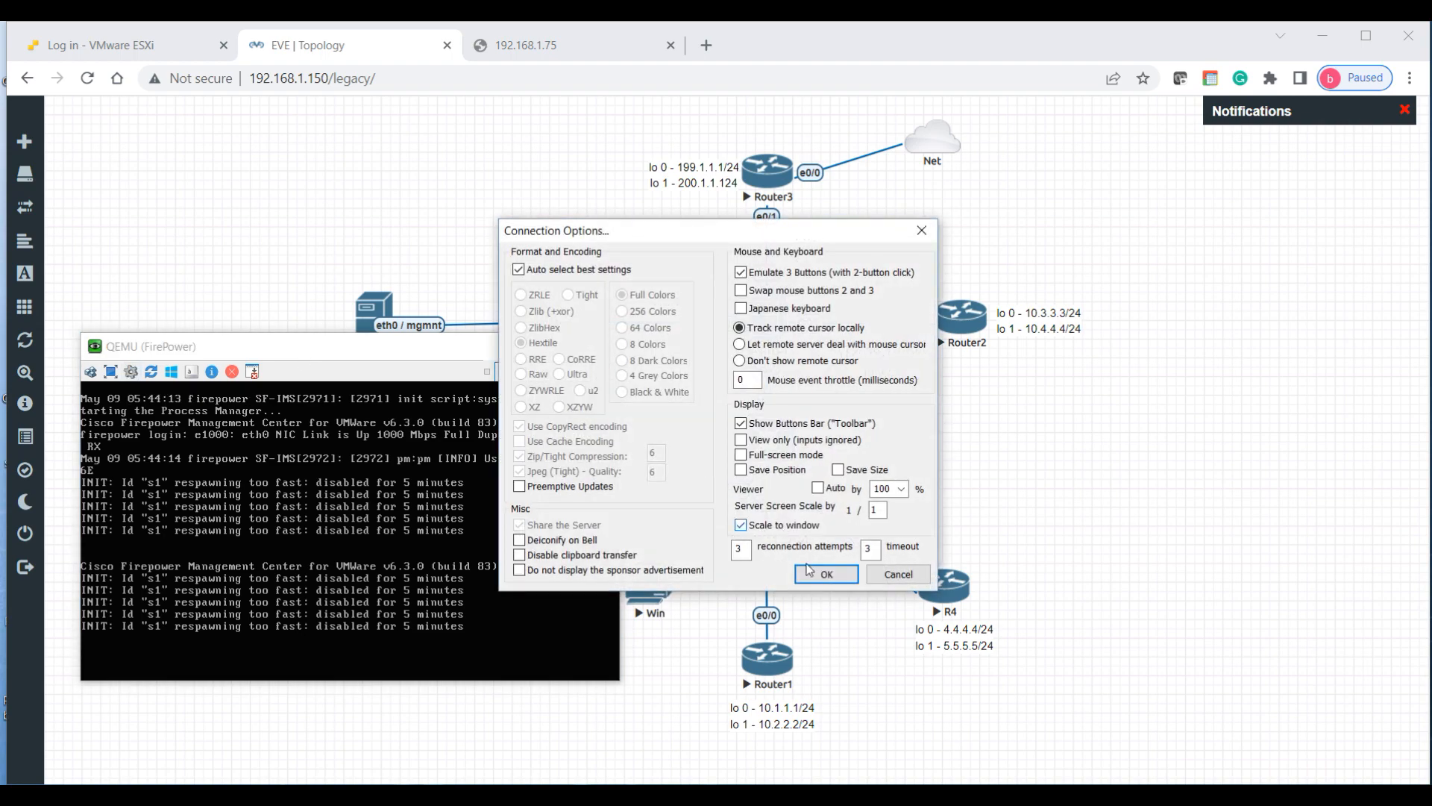
click(826, 574)
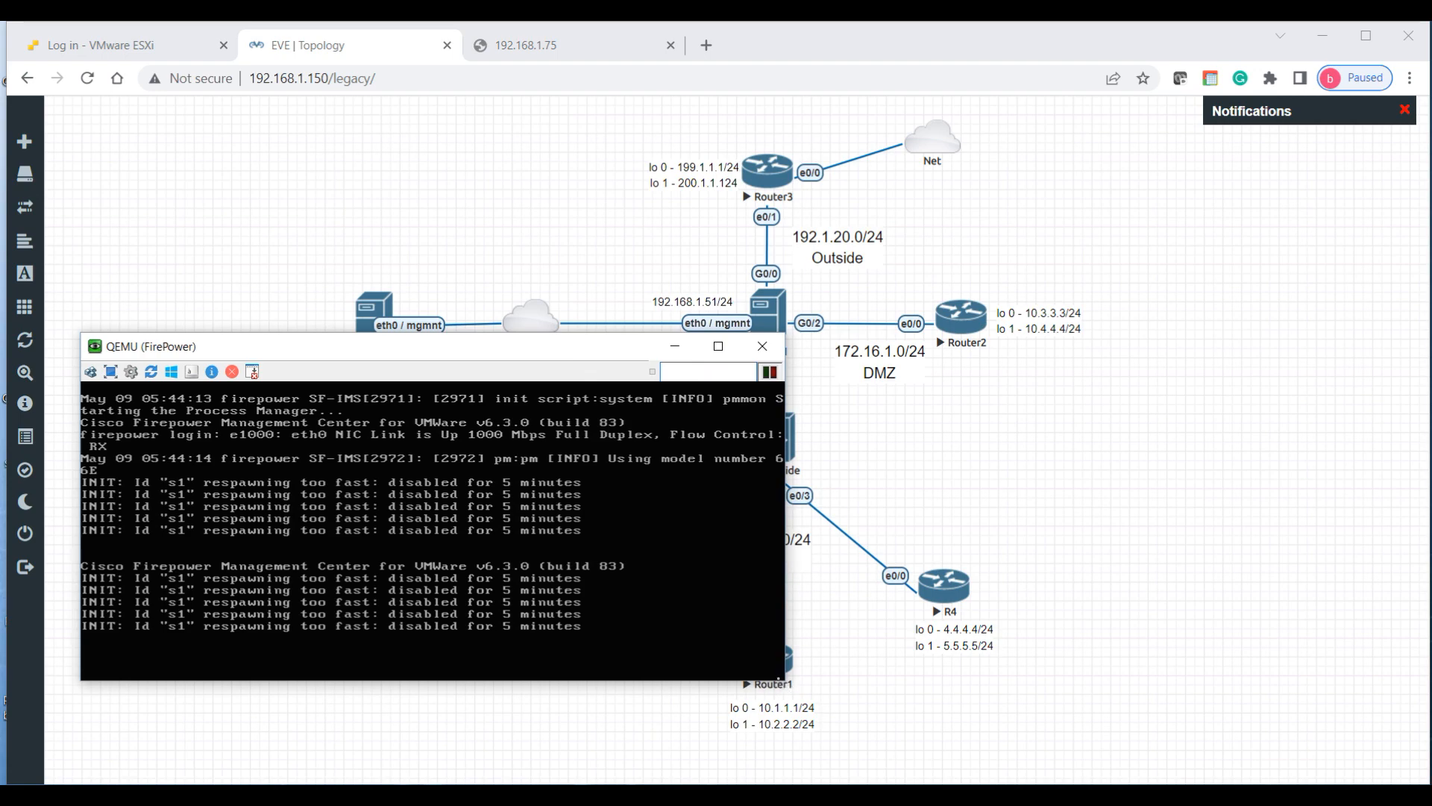
drag(785, 679, 810, 742)
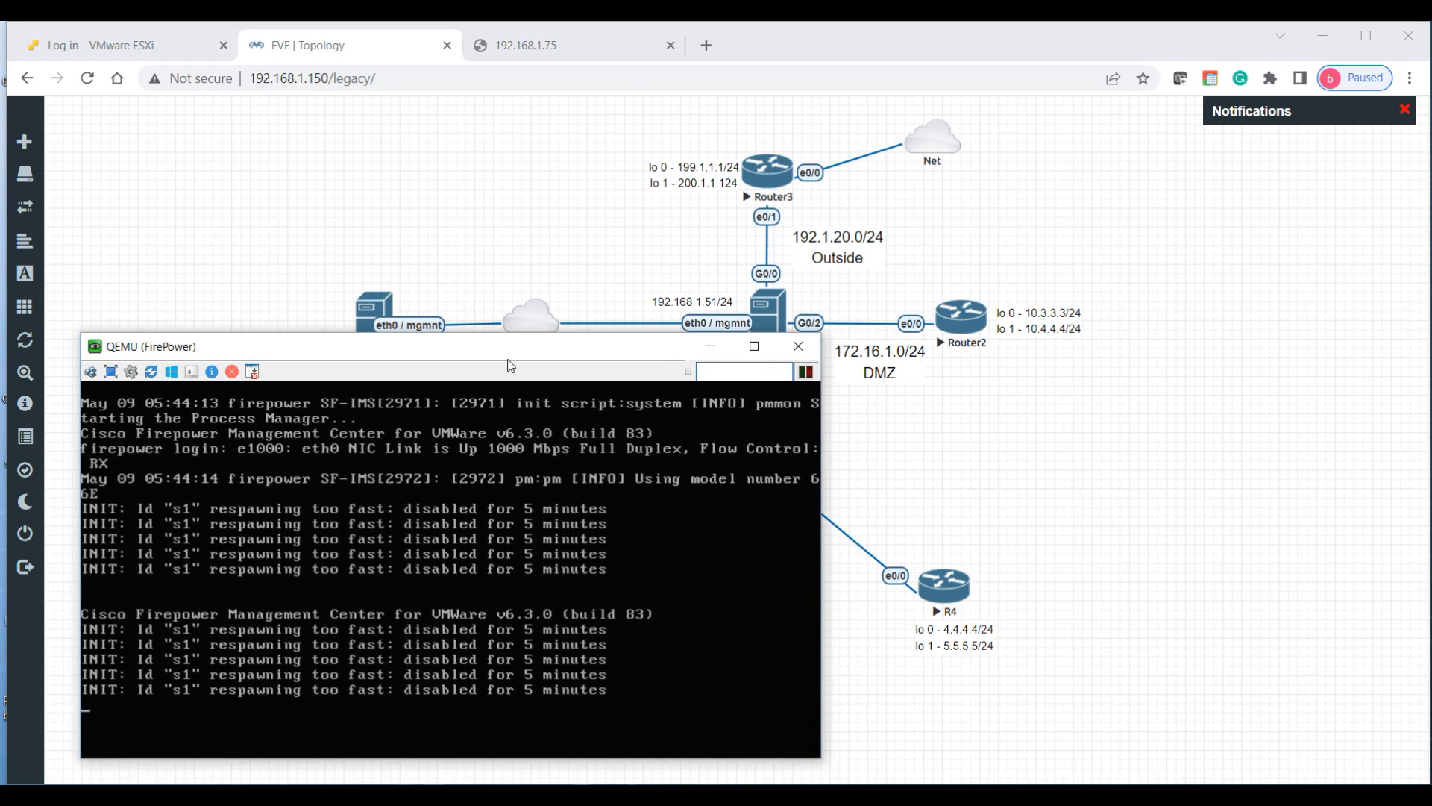
drag(502, 350, 502, 305)
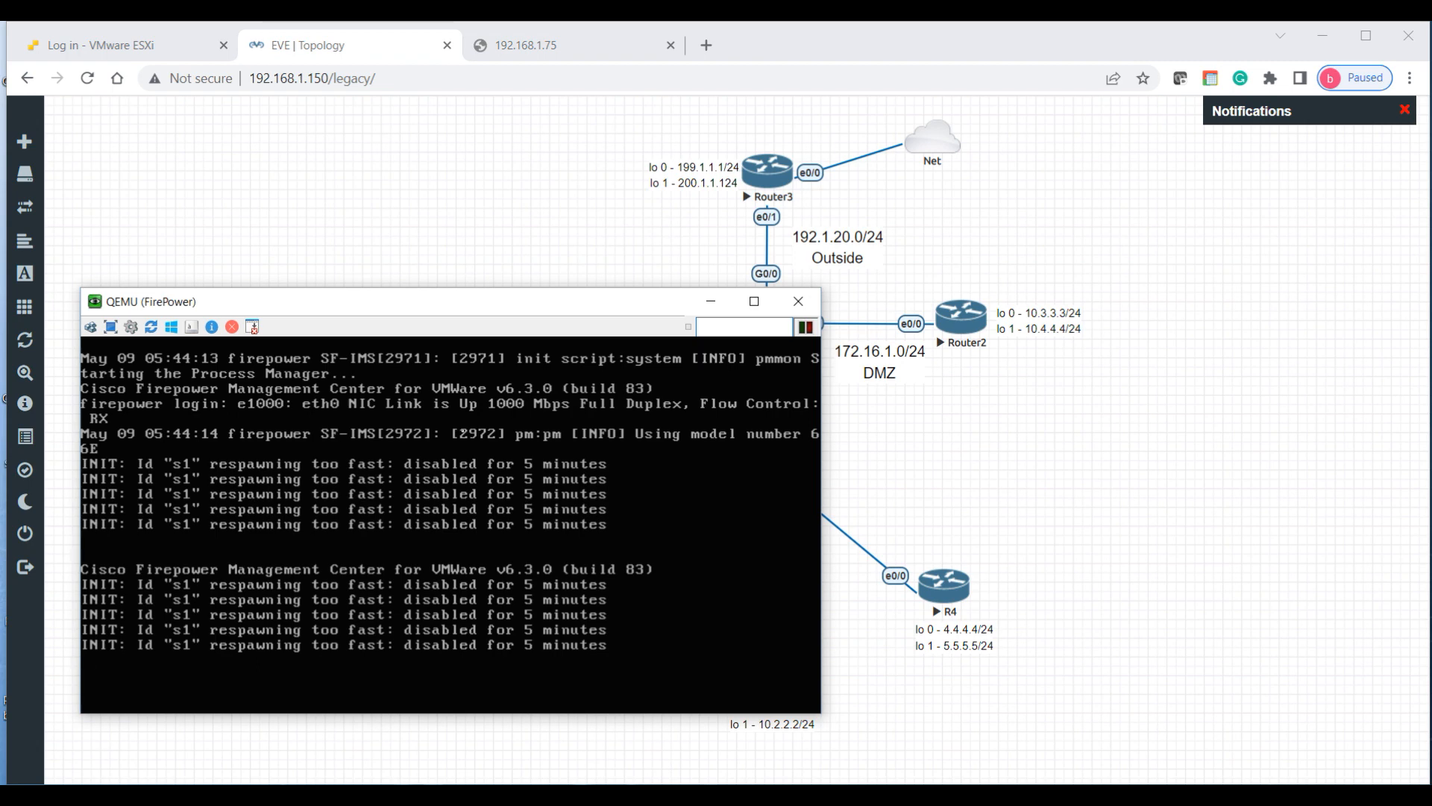
key(Return)
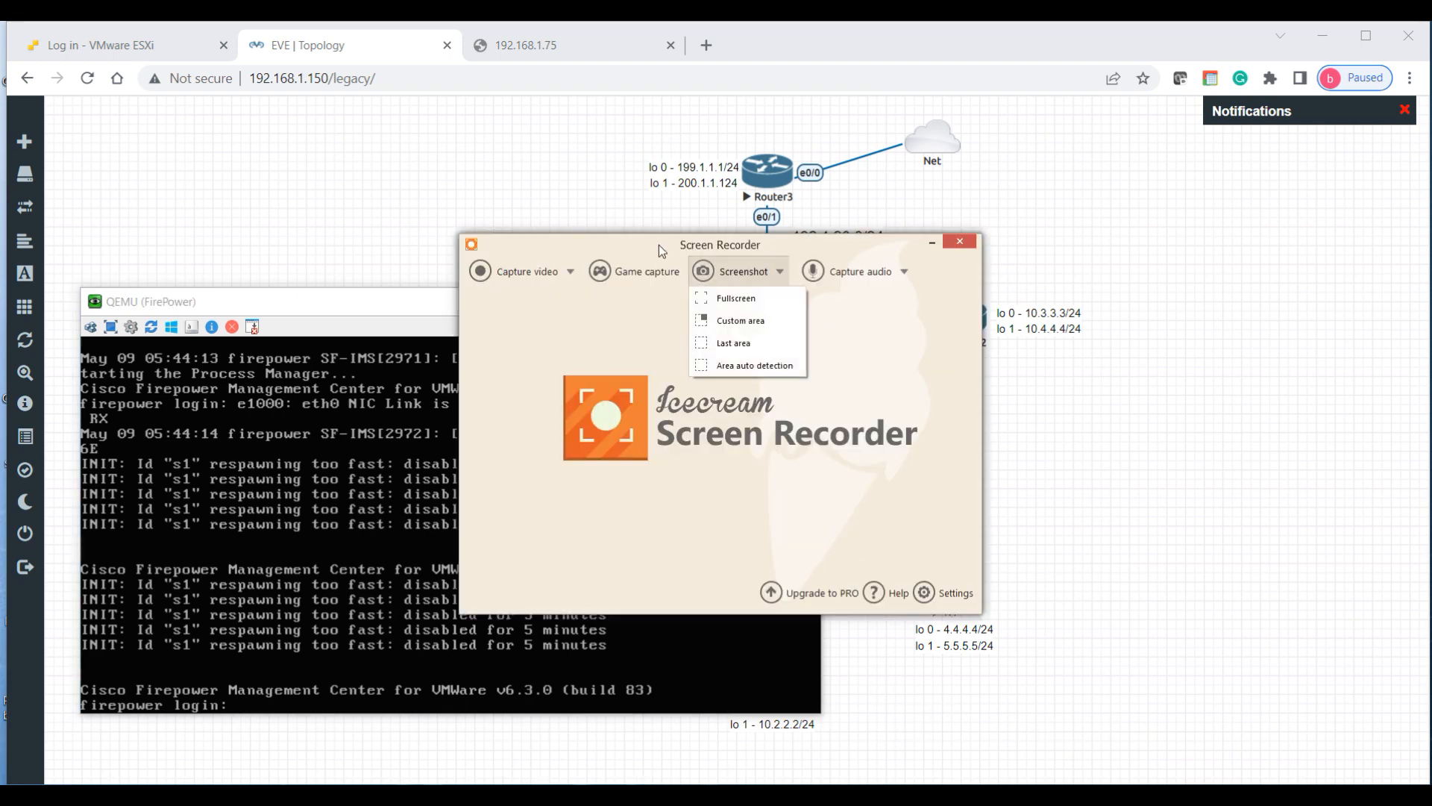
Step: Annotate a full-screen screenshot with a two-line note of the FirePower default username and password
click(760, 298)
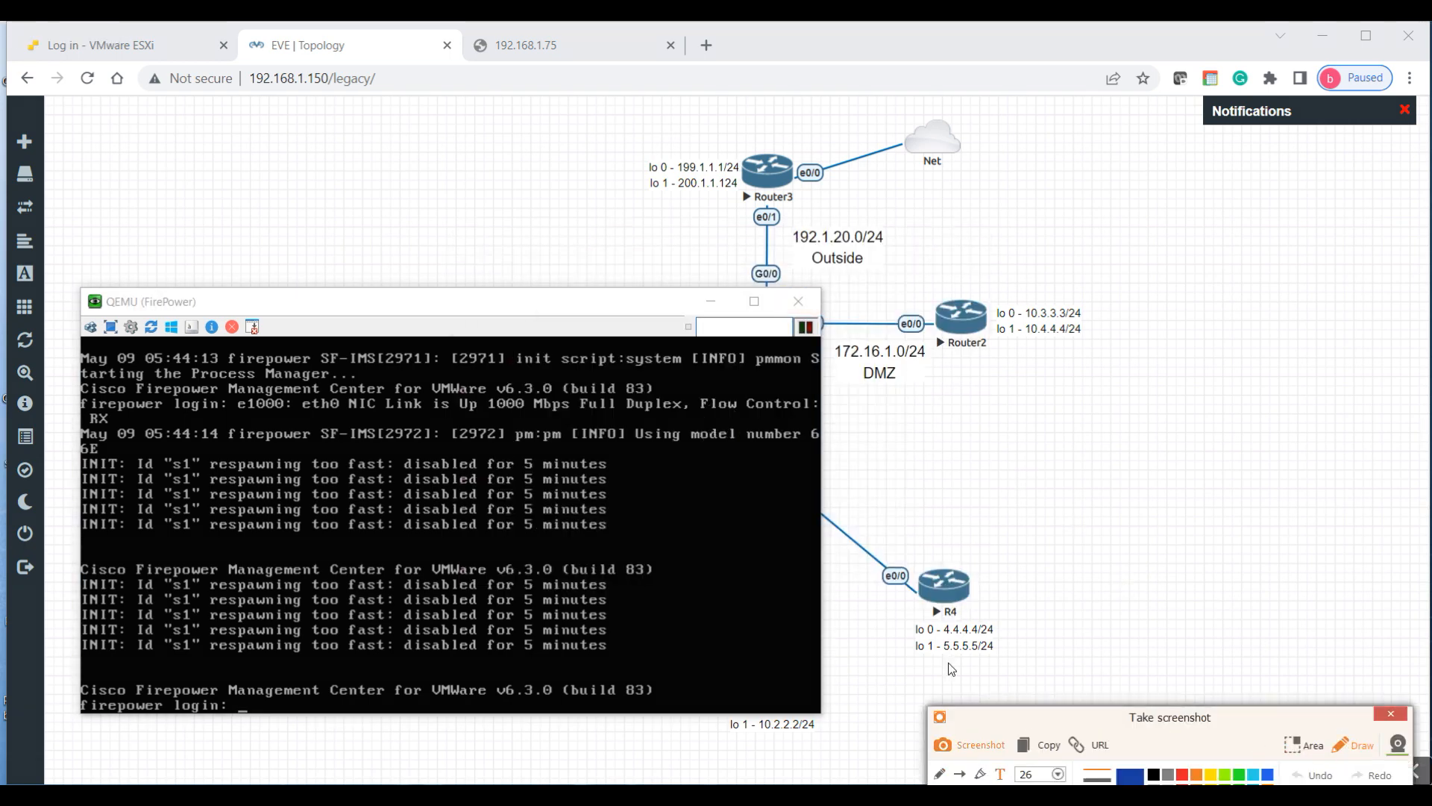
text(Defaul)
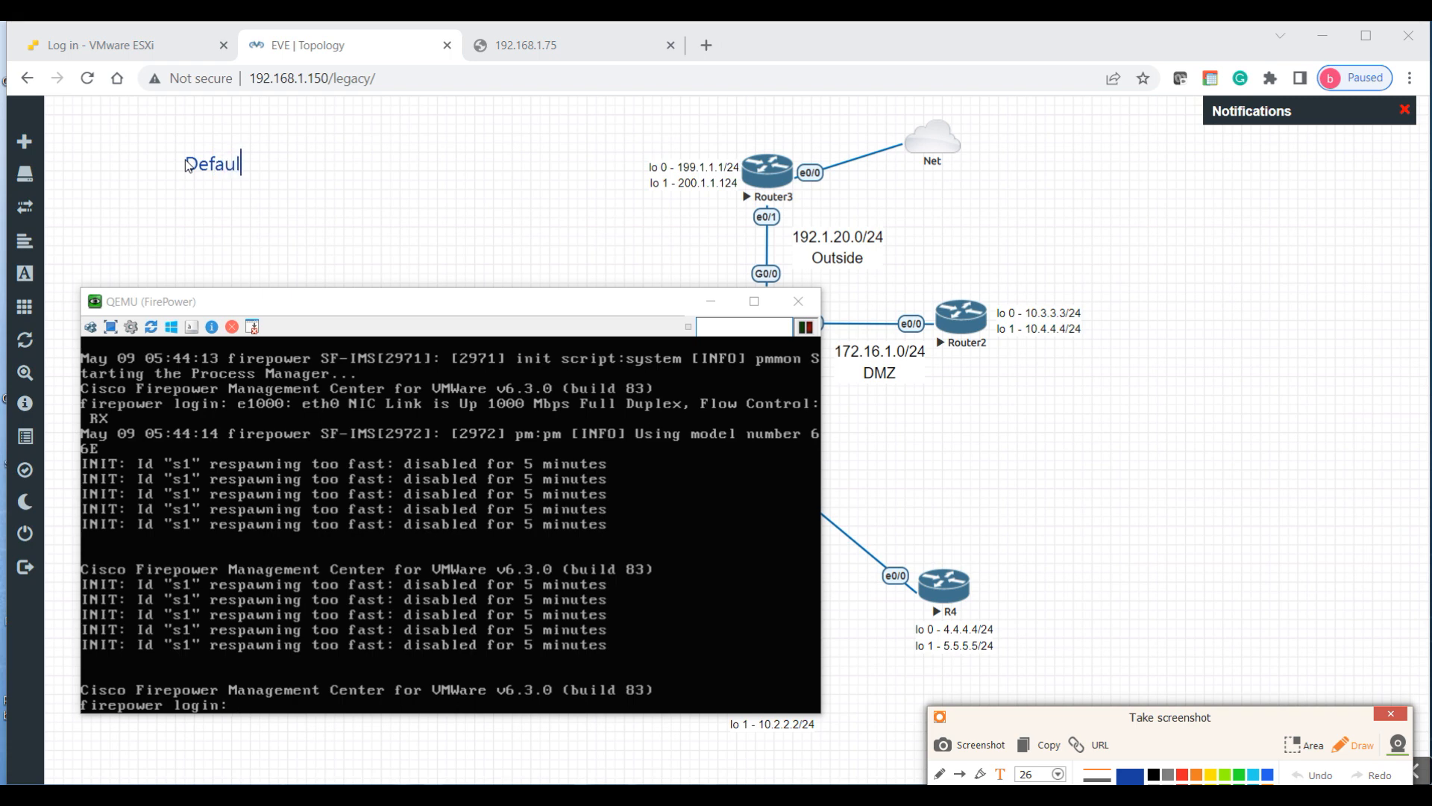
text(t UN :)
text(admin)
key(Return)
text(Default )
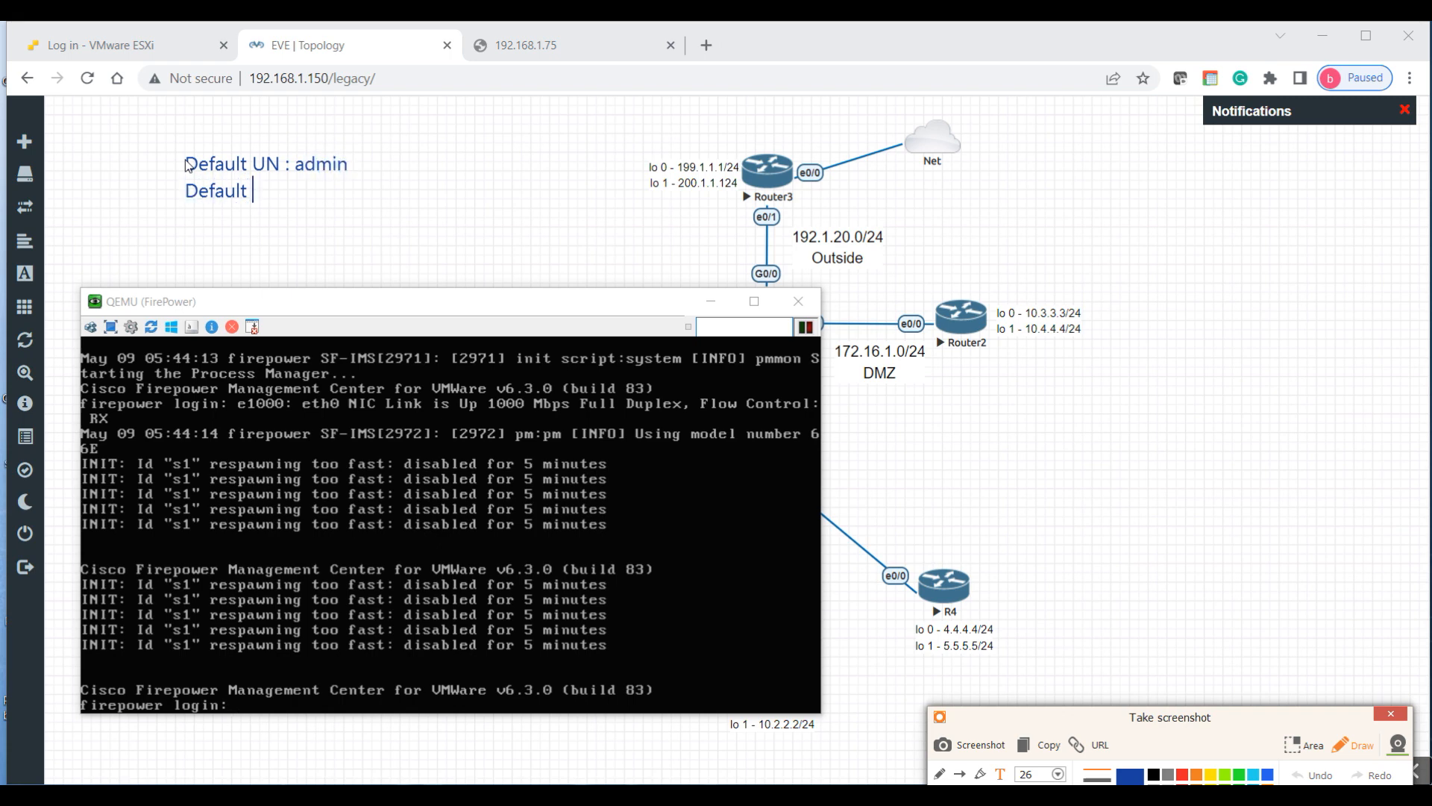
text(PW : Admin123)
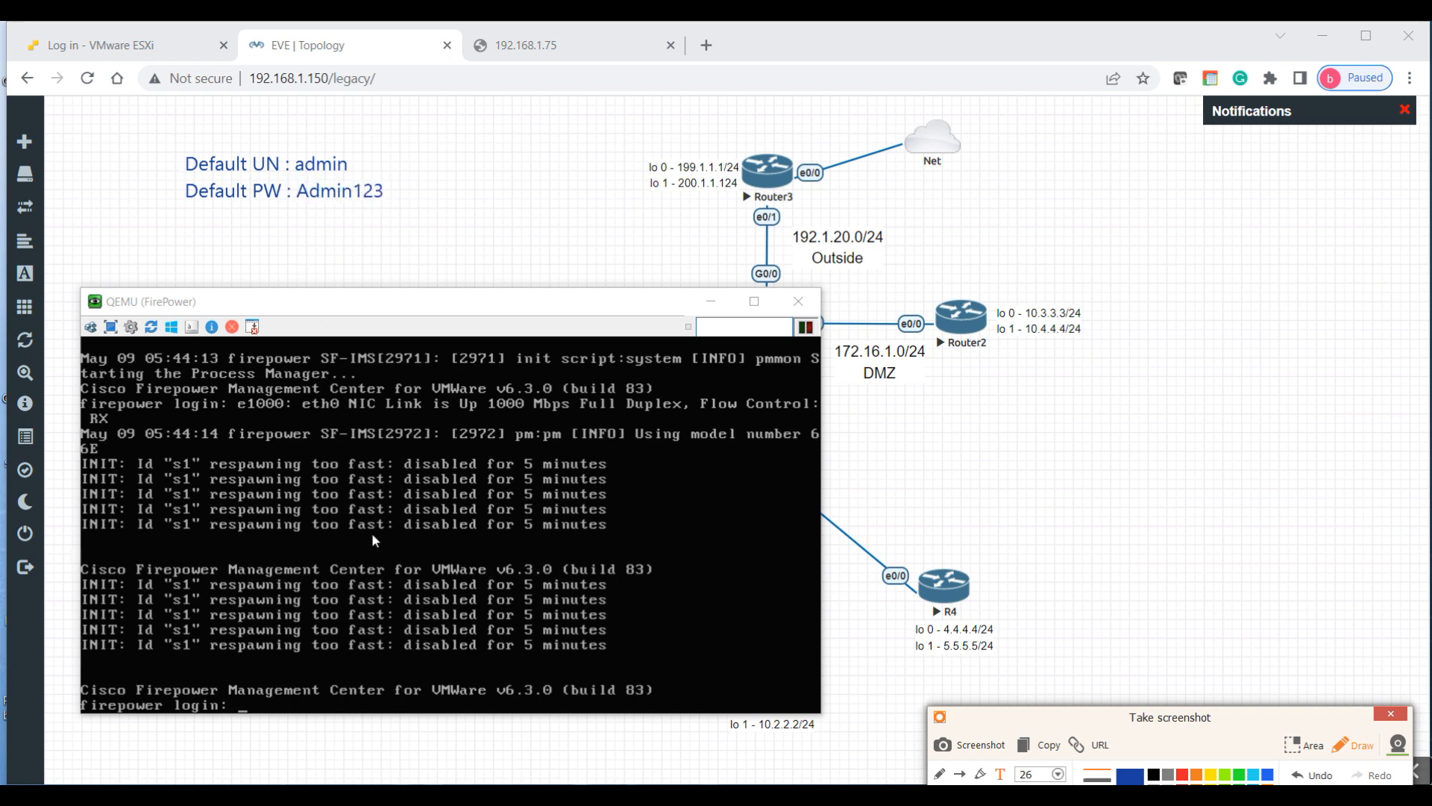
click(386, 613)
text(admin)
key(BackSpace)
key(BackSpace)
key(BackSpace)
key(BackSpace)
key(BackSpace)
click(1354, 745)
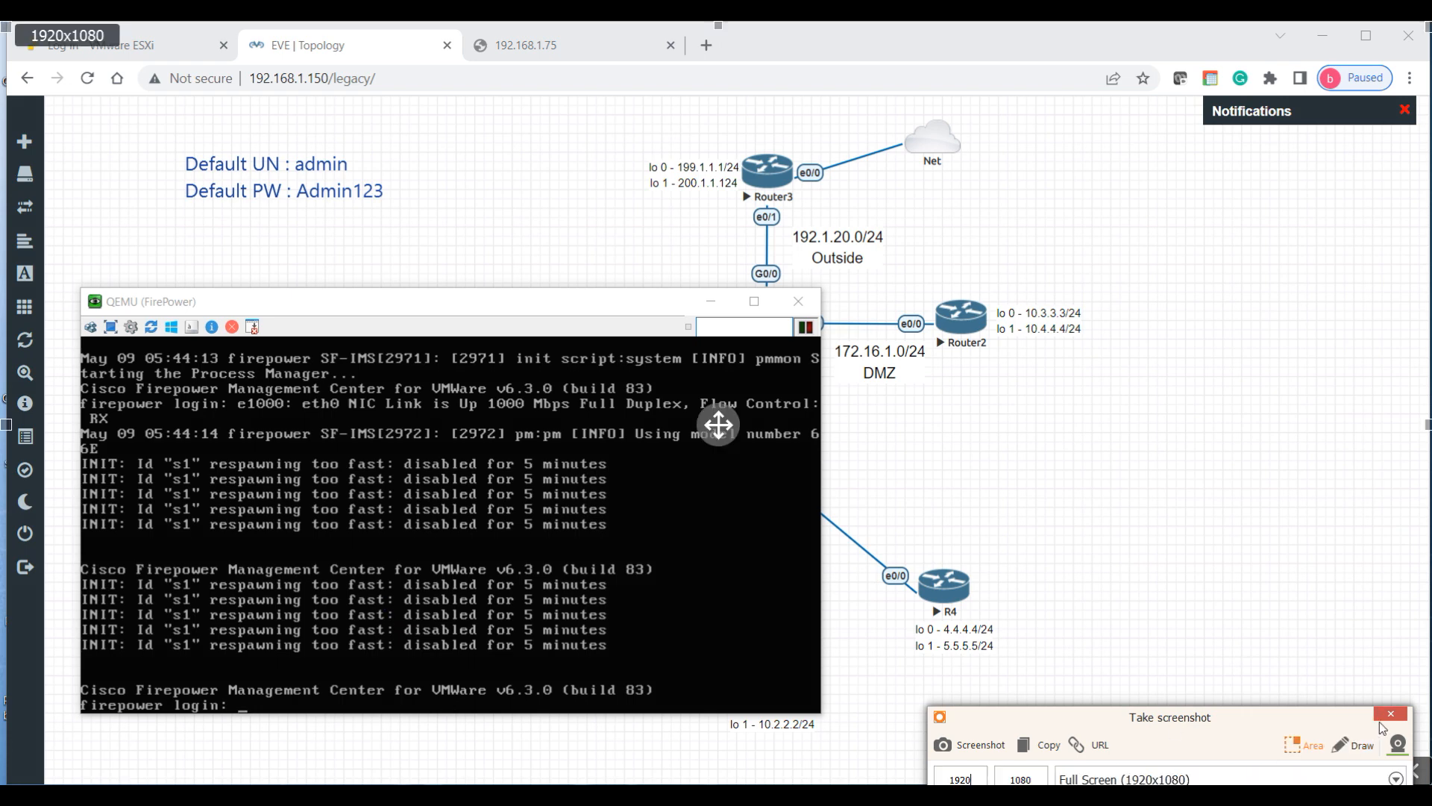
Step: Dismiss the screenshot tool and log in to the FirePower console as admin
click(1382, 716)
click(930, 239)
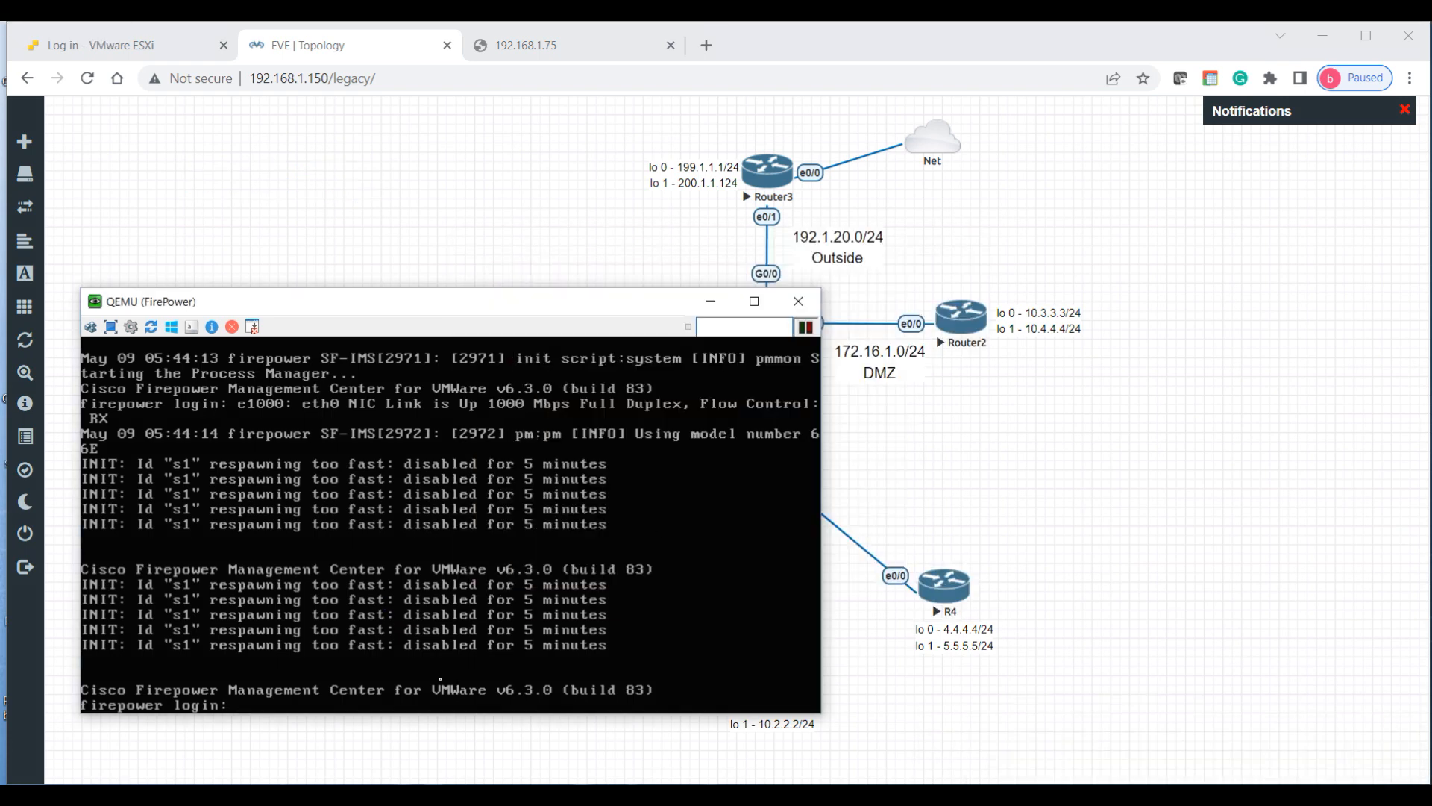
text(admin)
key(Return)
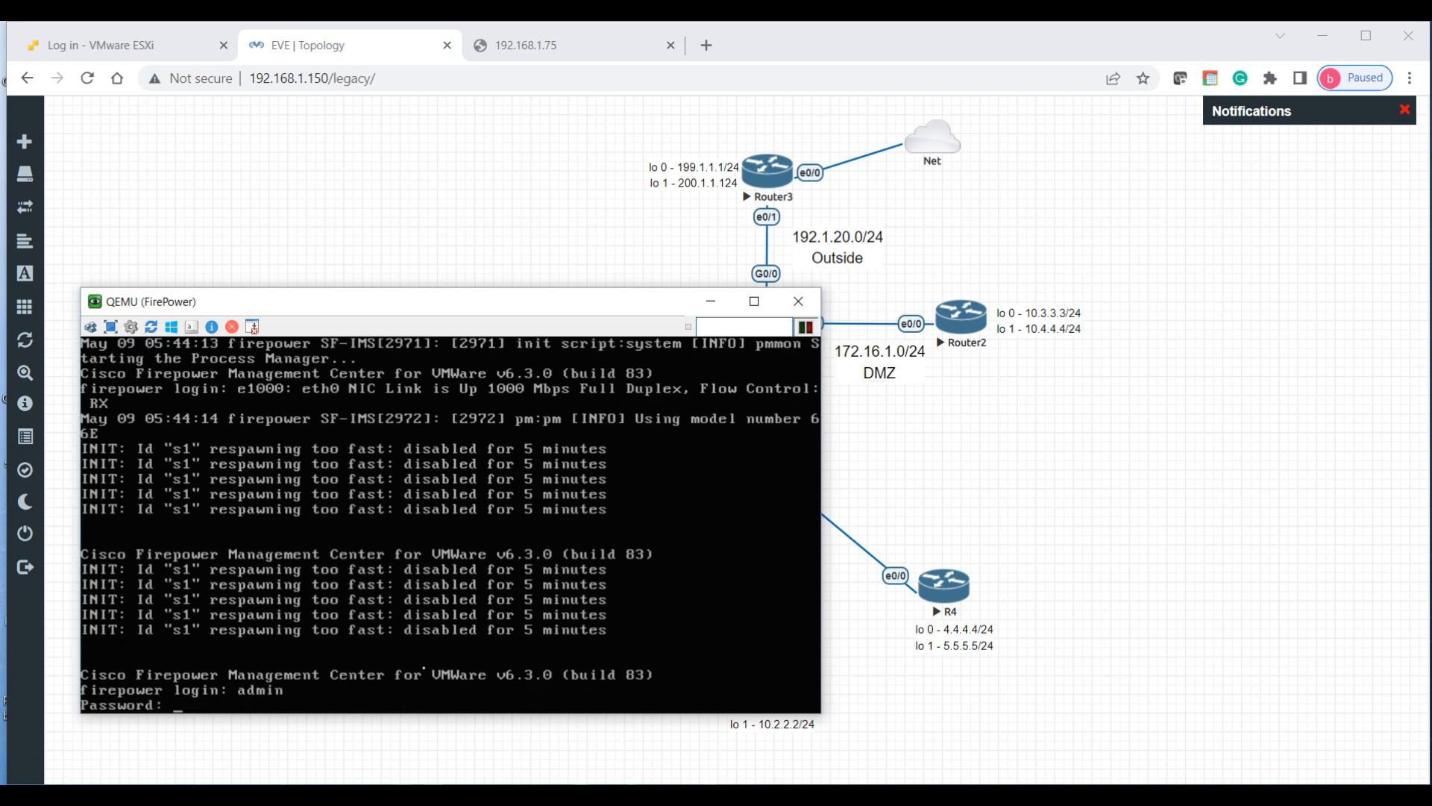
key(Return)
key(Return)
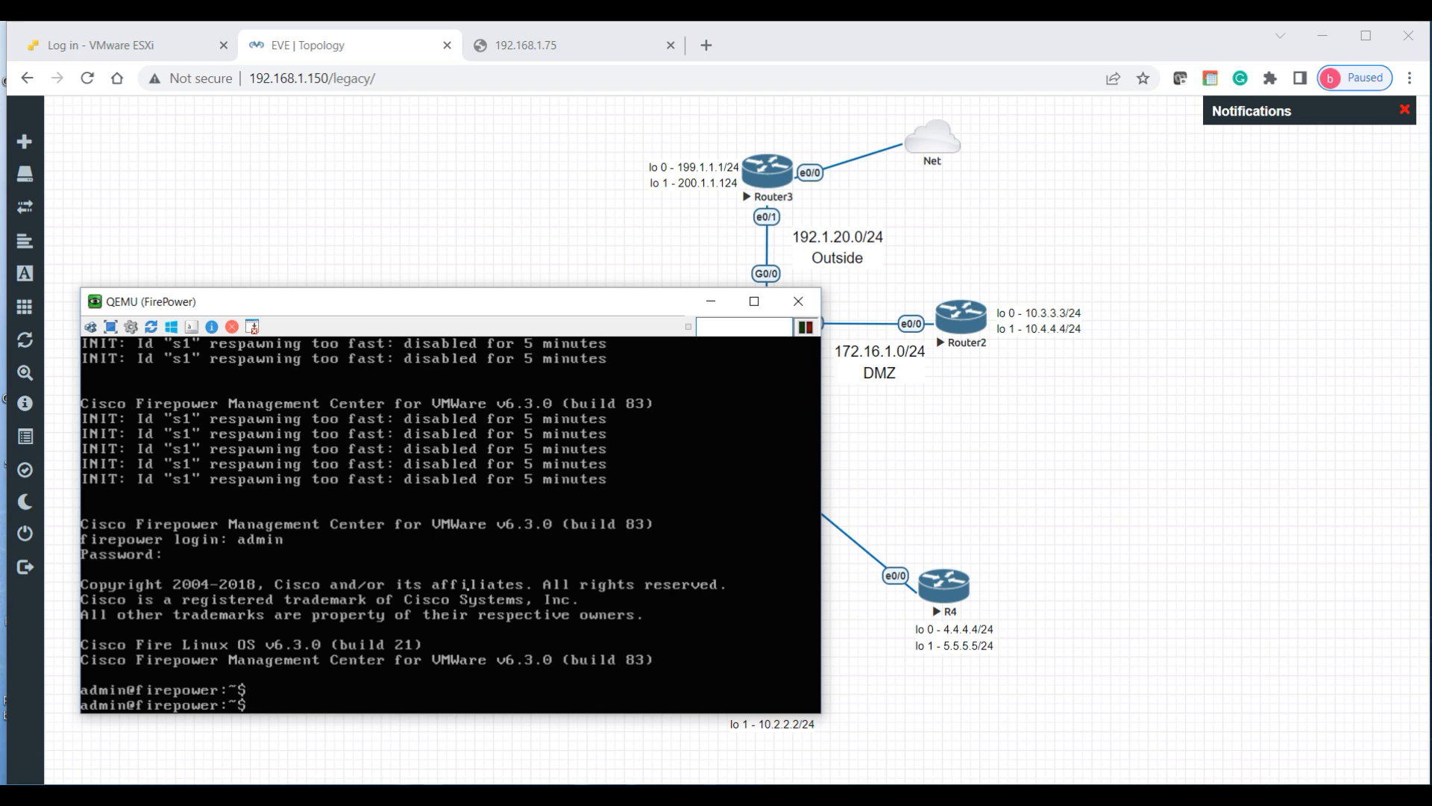
Step: Move the console aside, widen the FirePower label to show 192.168.1.75/24, and reopen the console
drag(552, 303, 747, 408)
mouse_move(384, 389)
mouse_down()
mouse_move(388, 426)
mouse_move(377, 393)
mouse_up()
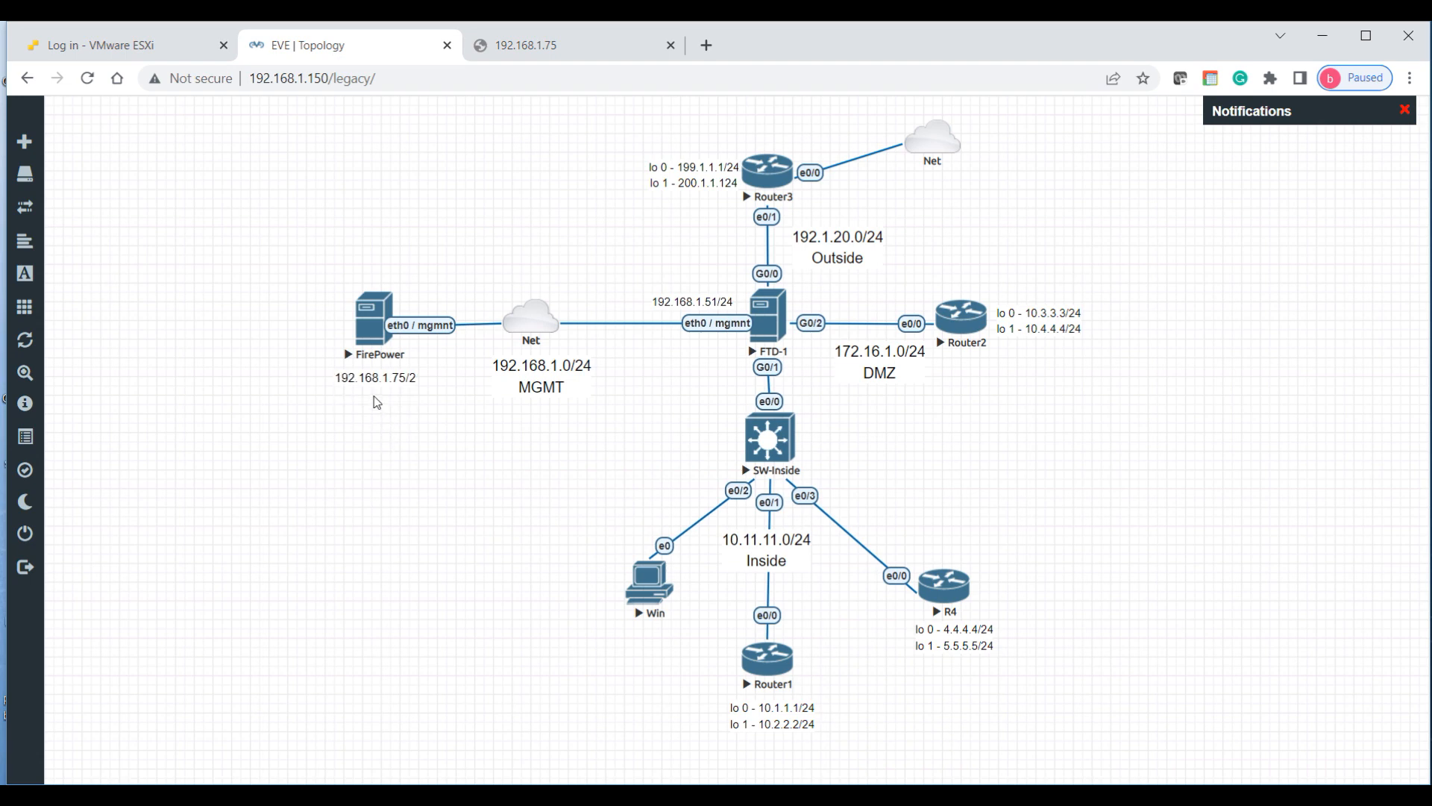
double_click(389, 376)
click(396, 420)
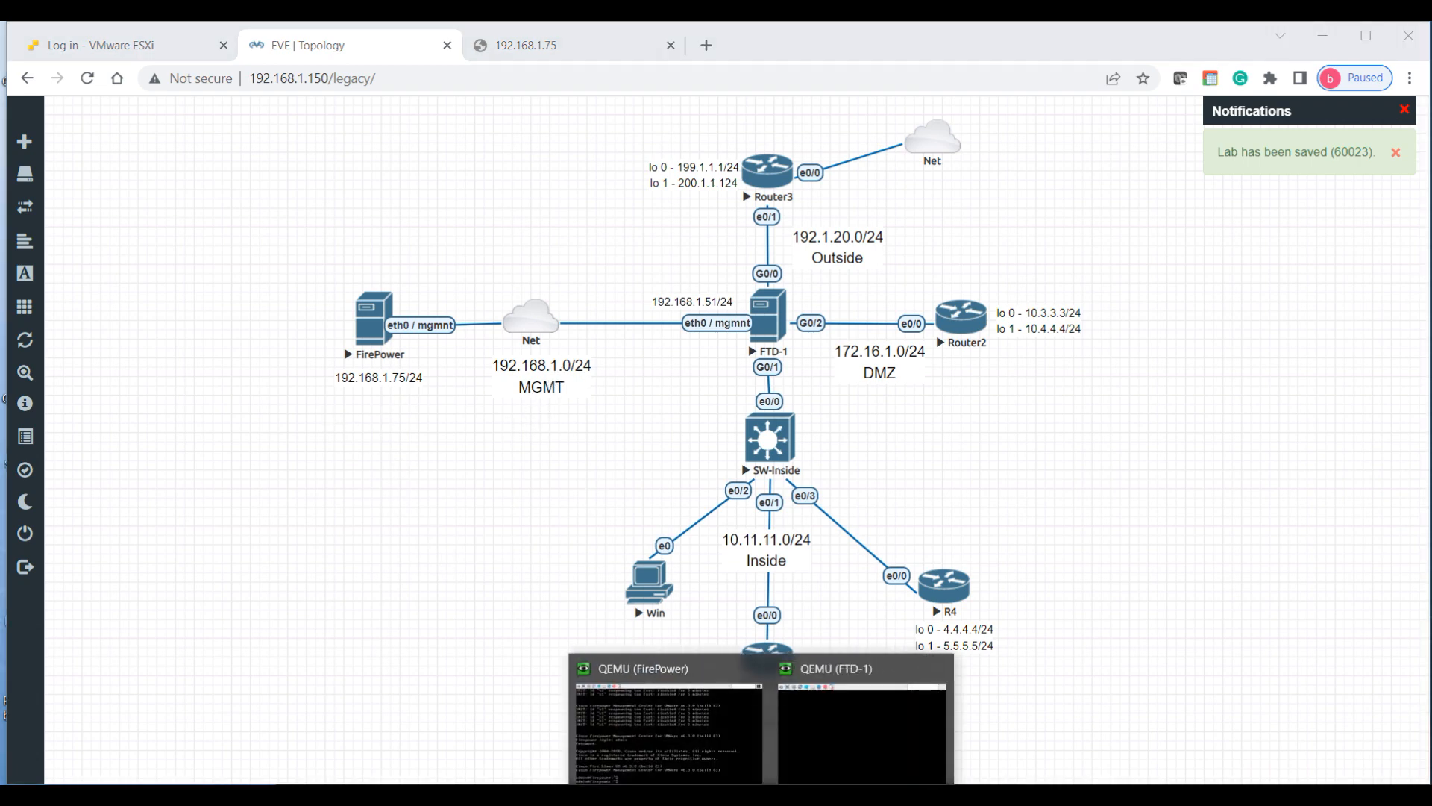
click(649, 716)
Step: Run sudo configure-network, authenticate, and choose to configure IPv4
mouse_move(550, 404)
mouse_down()
mouse_move(550, 473)
mouse_move(543, 404)
mouse_up()
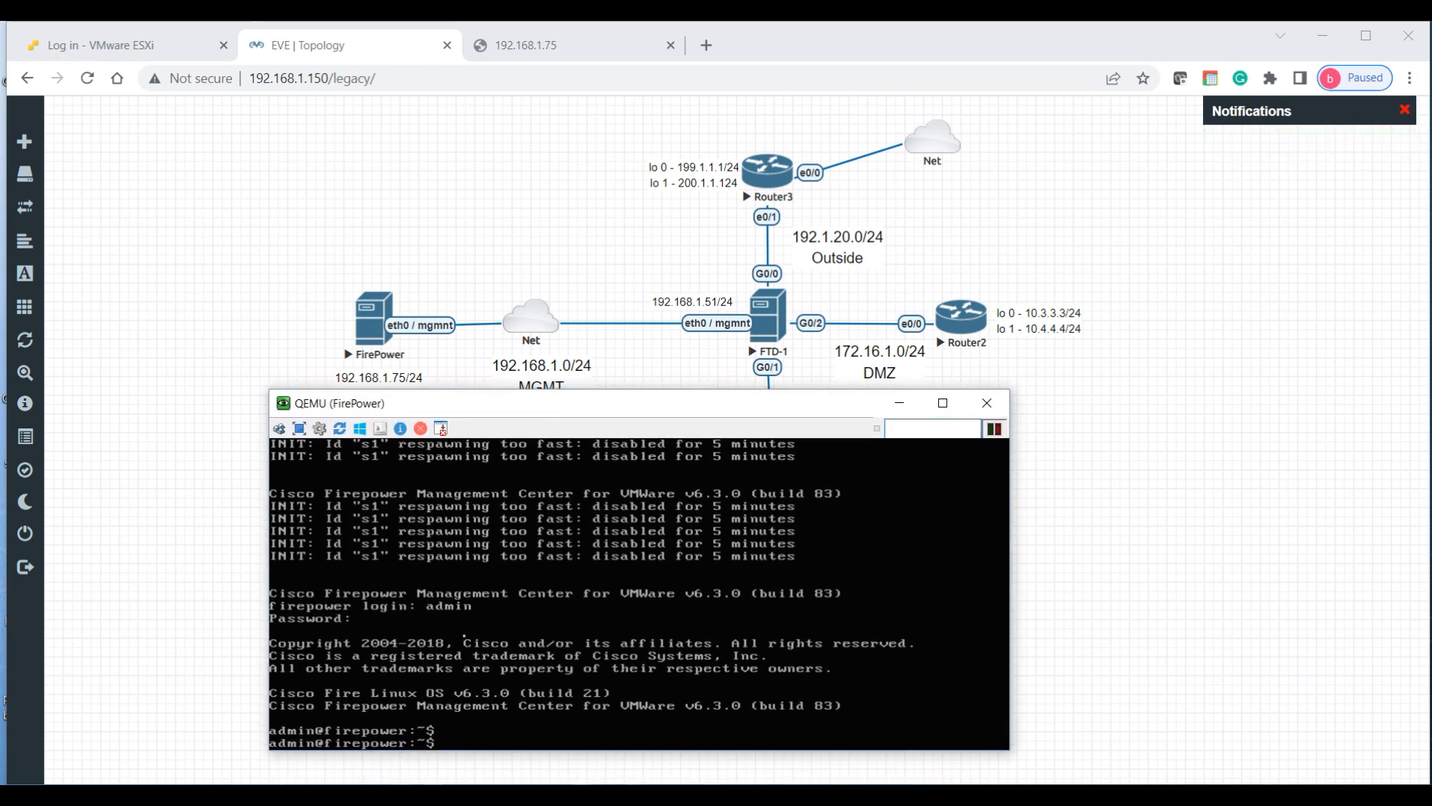
text(sudo configure-network)
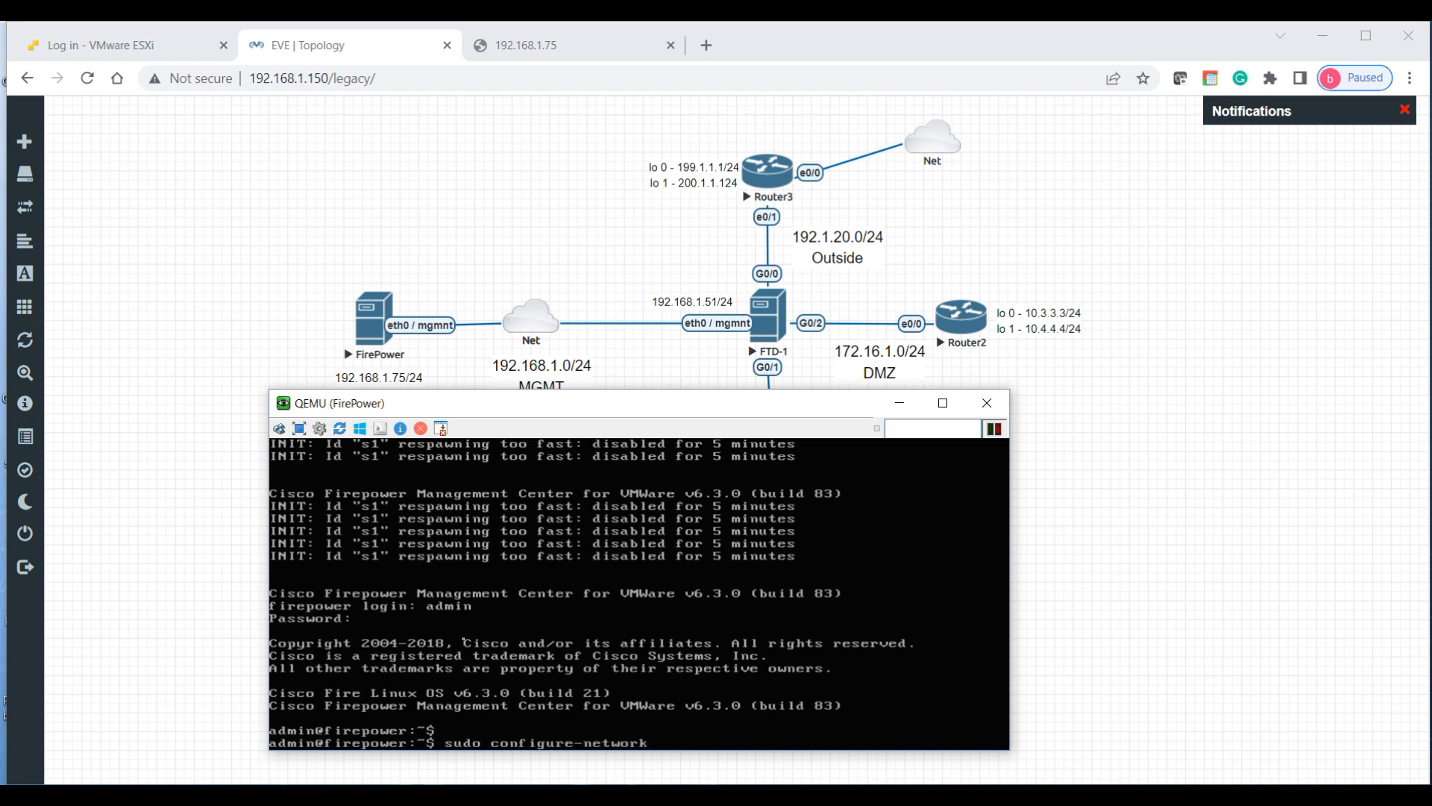
key(Return)
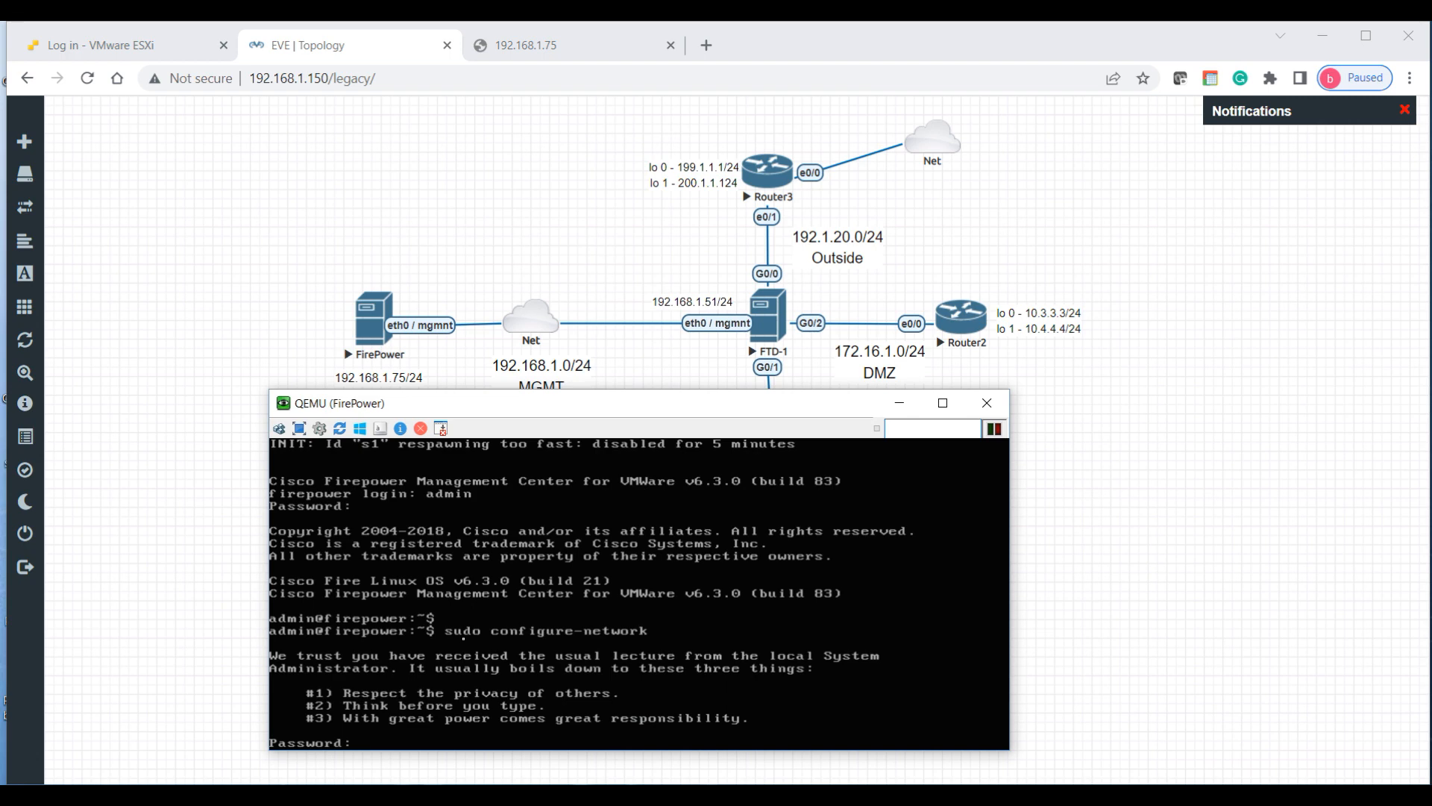
key(Return)
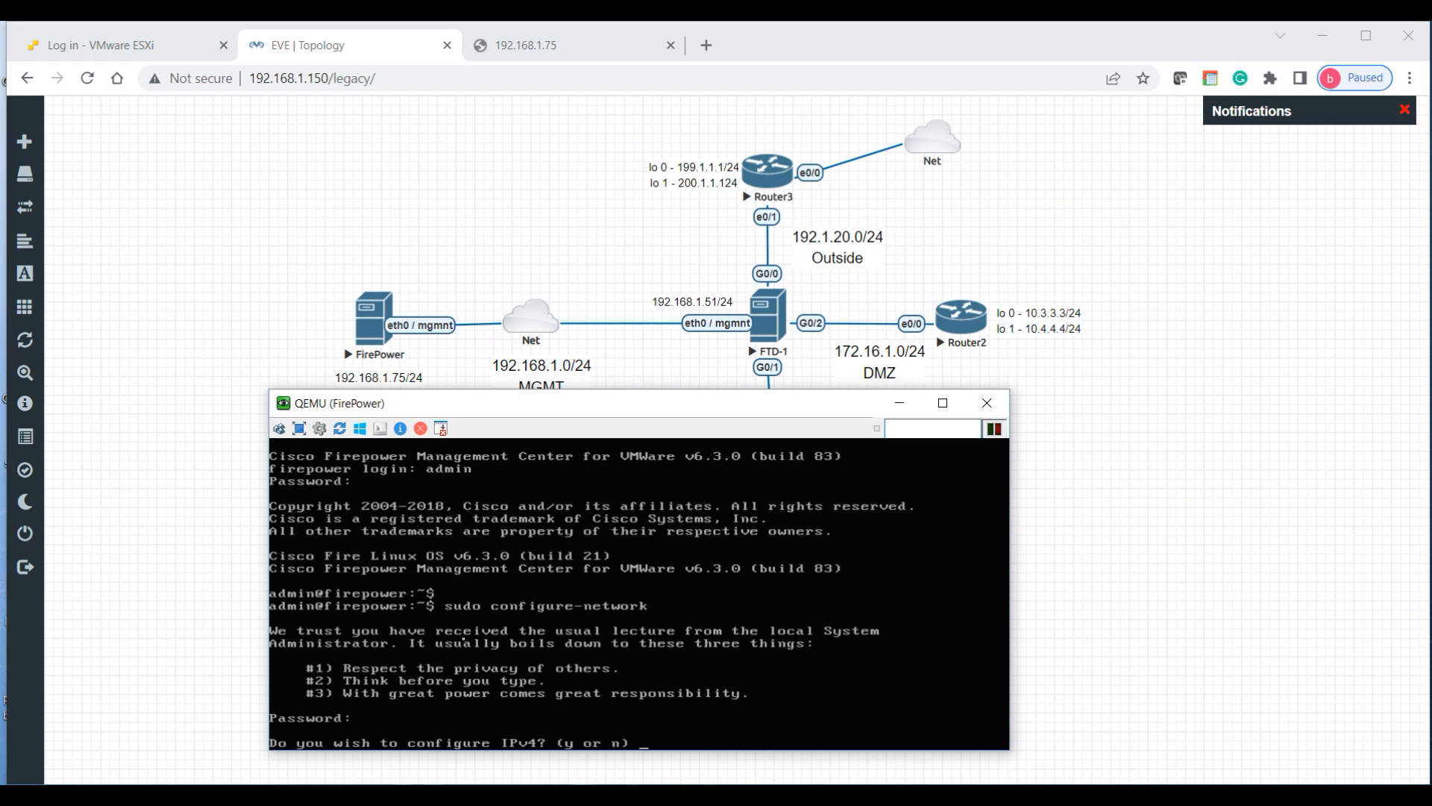
text(y)
key(Return)
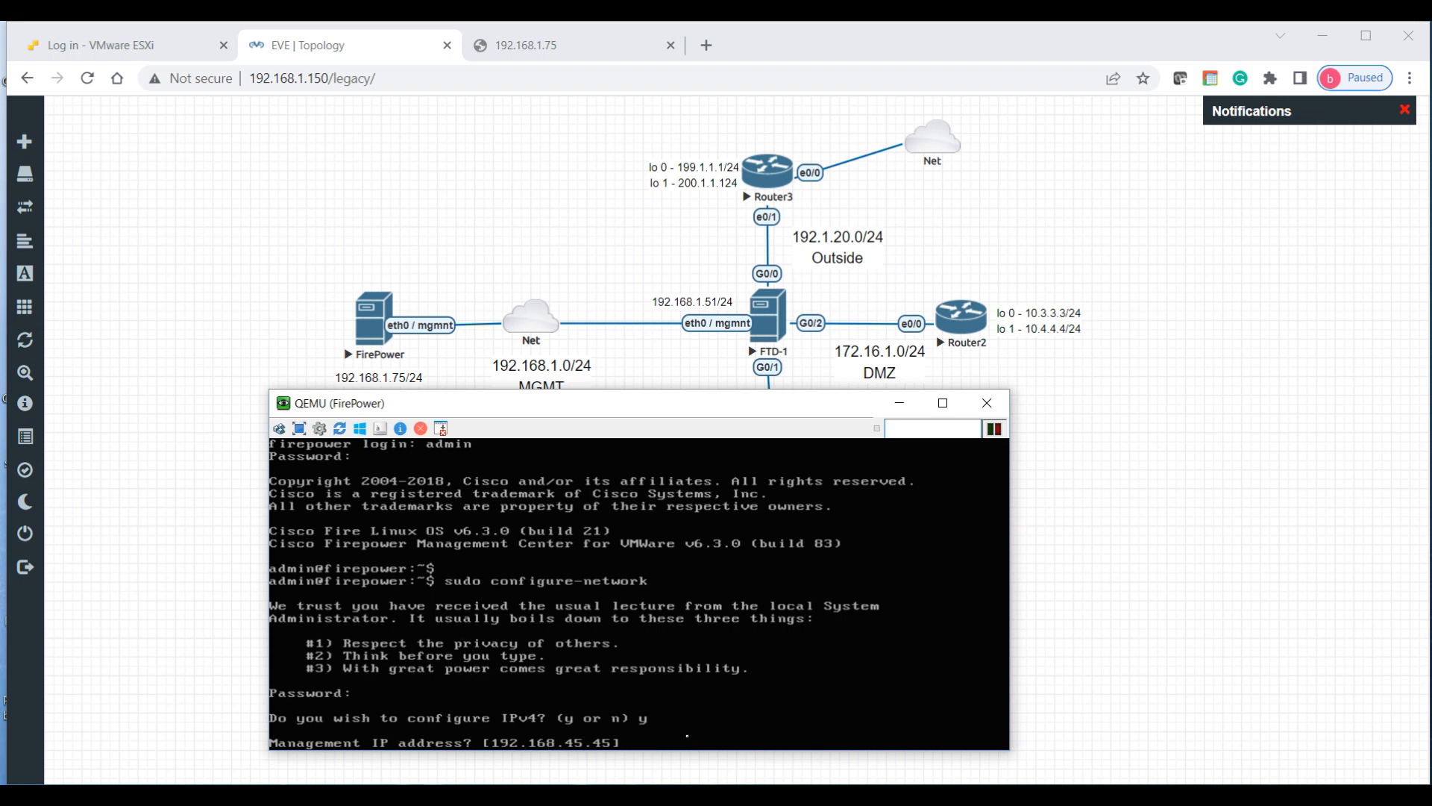
Step: Enter IP 192.168.1.75, netmask 255.255.255.0, gateway 192.168.1.1, confirm, and decline IPv6
text(192.168.1.75)
key(Return)
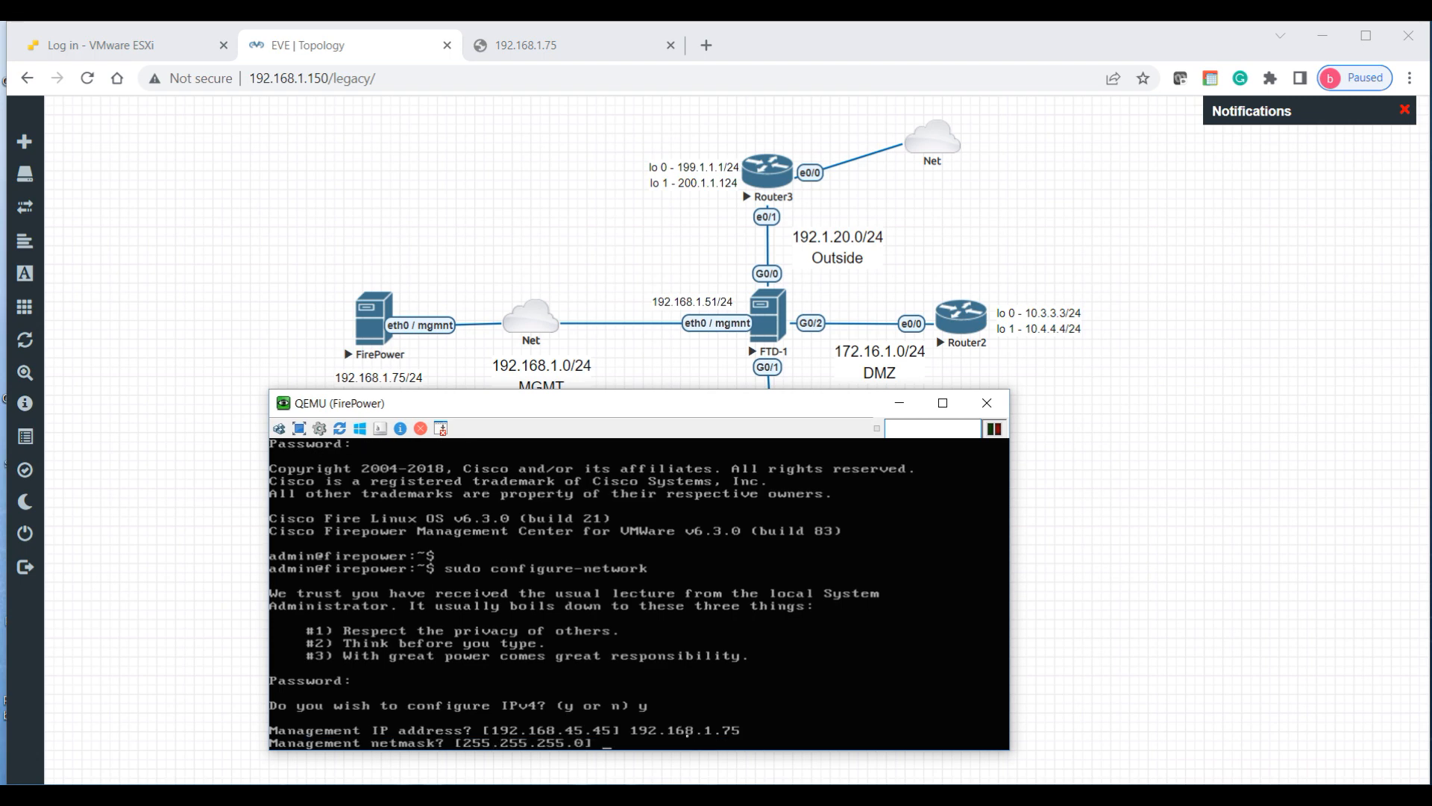
text(255.255.255.0)
key(Return)
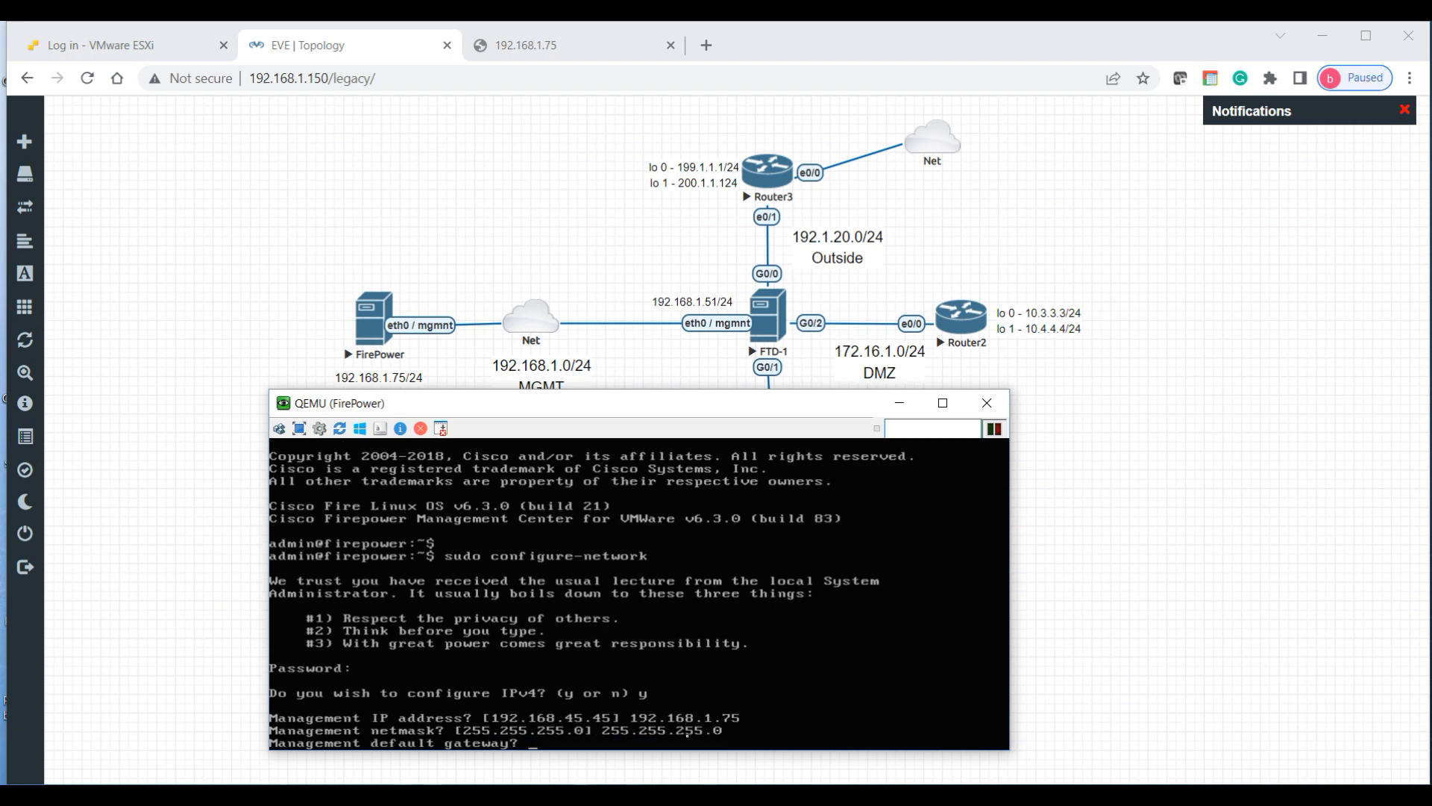
text(192.168.1.1)
key(Return)
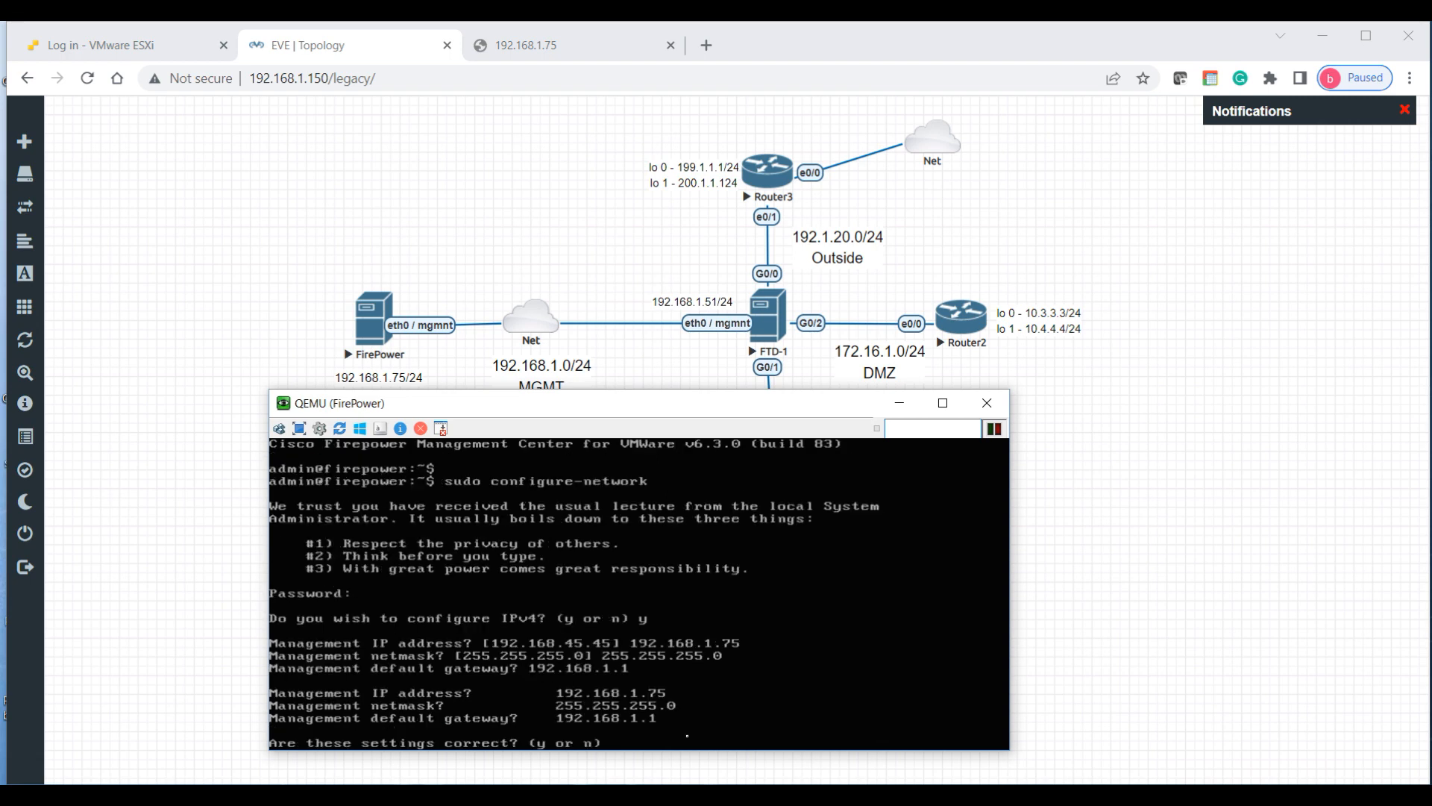
text(y)
key(Return)
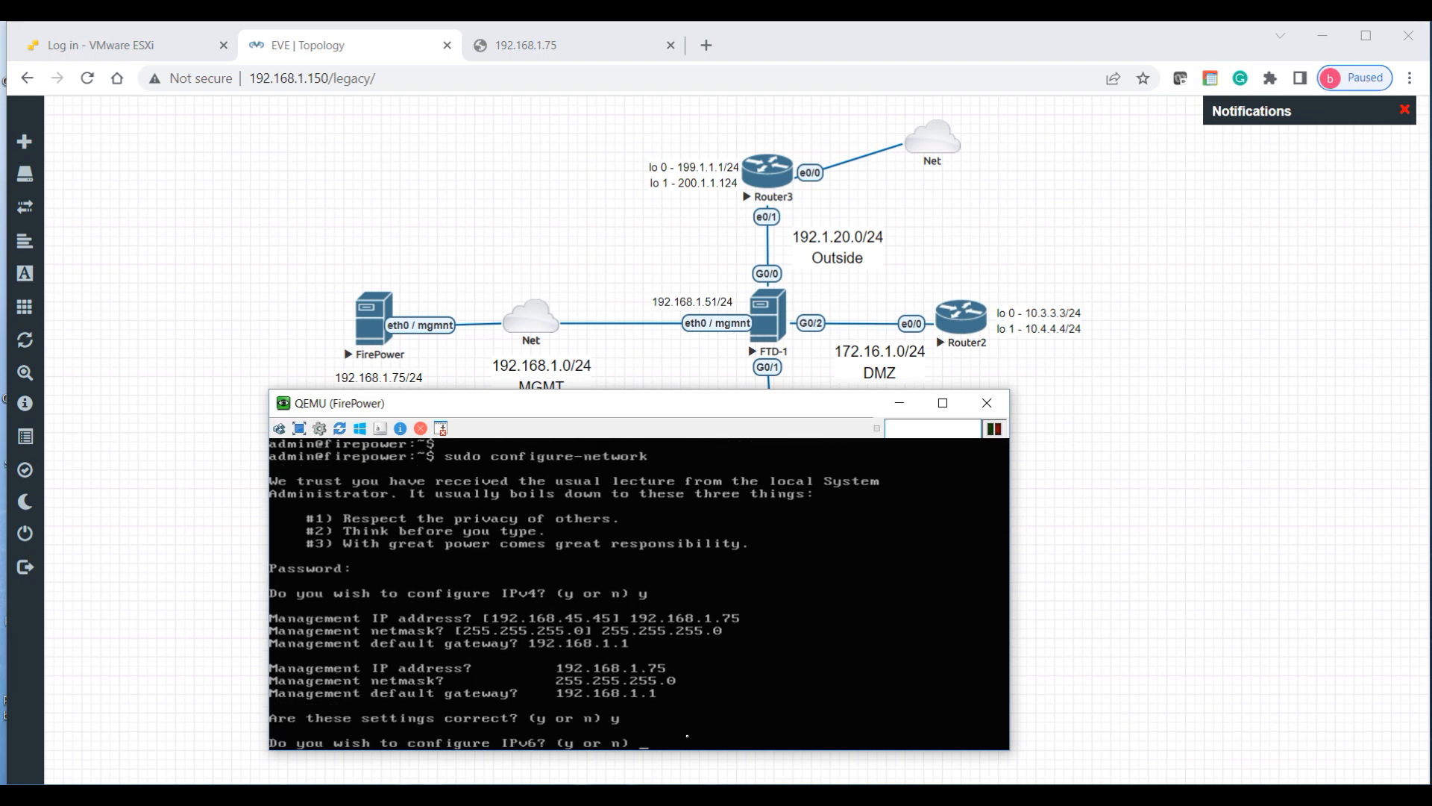
text(n)
key(Return)
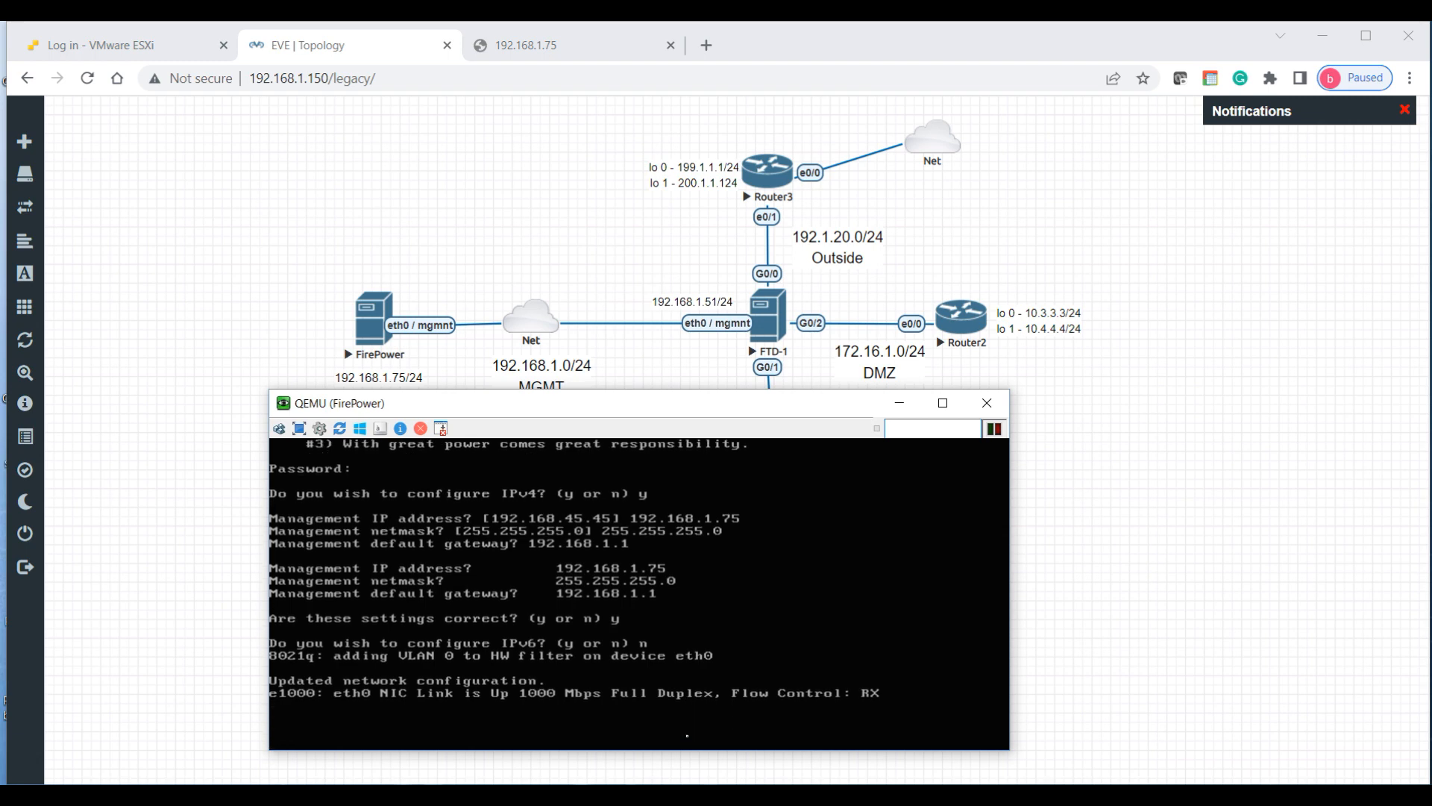
Step: Open a SecureCRT console session to Router1 and shrink its window
click(901, 404)
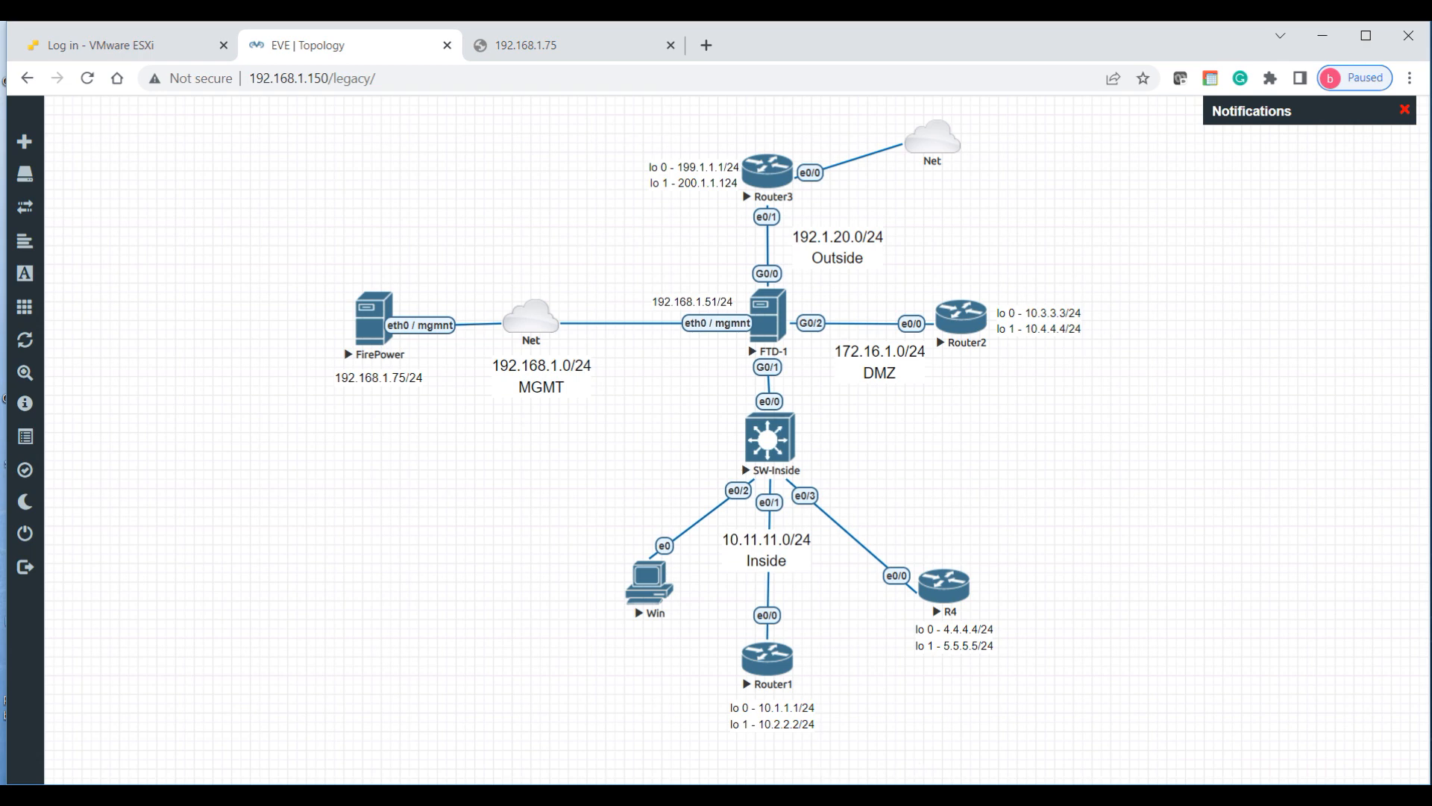
mouse_move(808, 795)
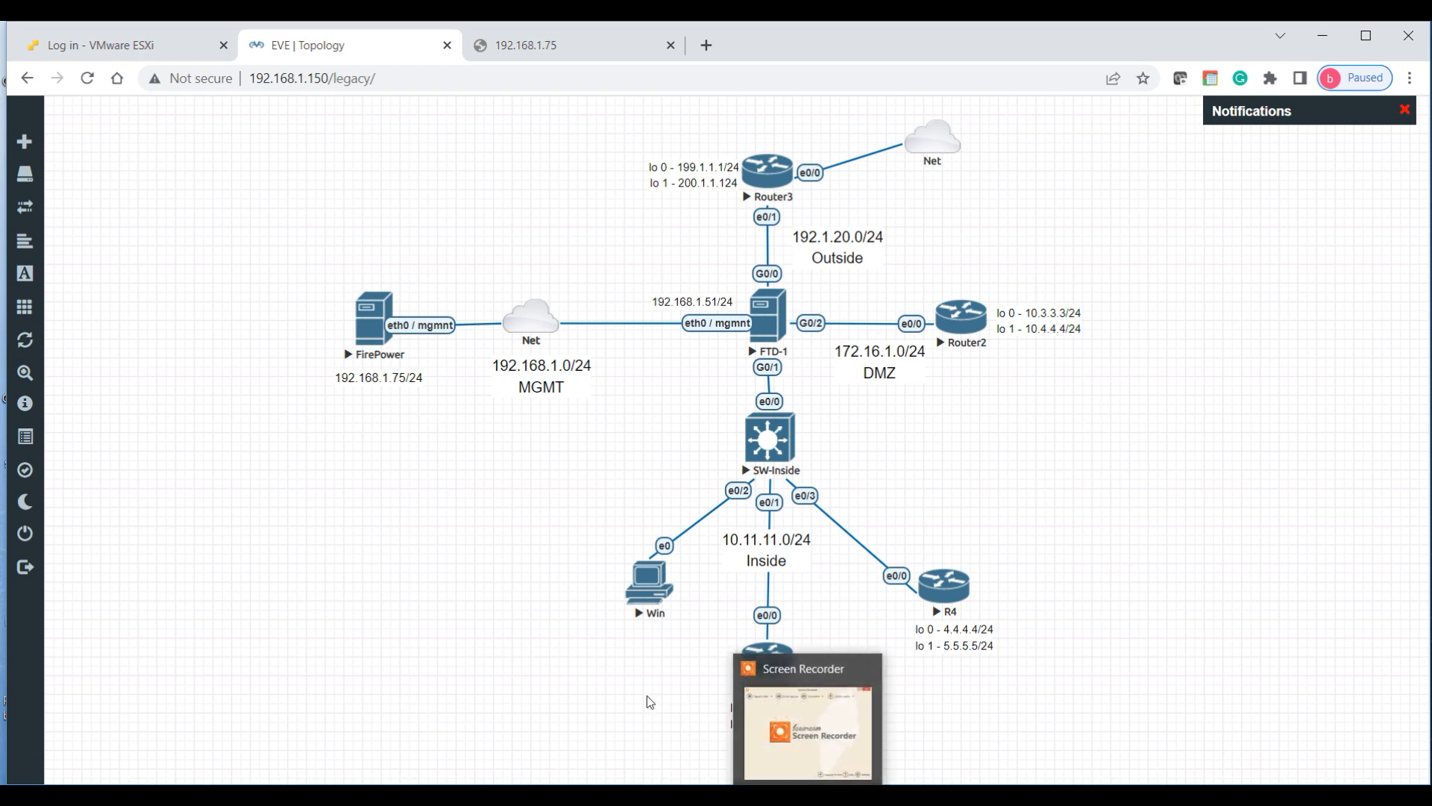
click(756, 669)
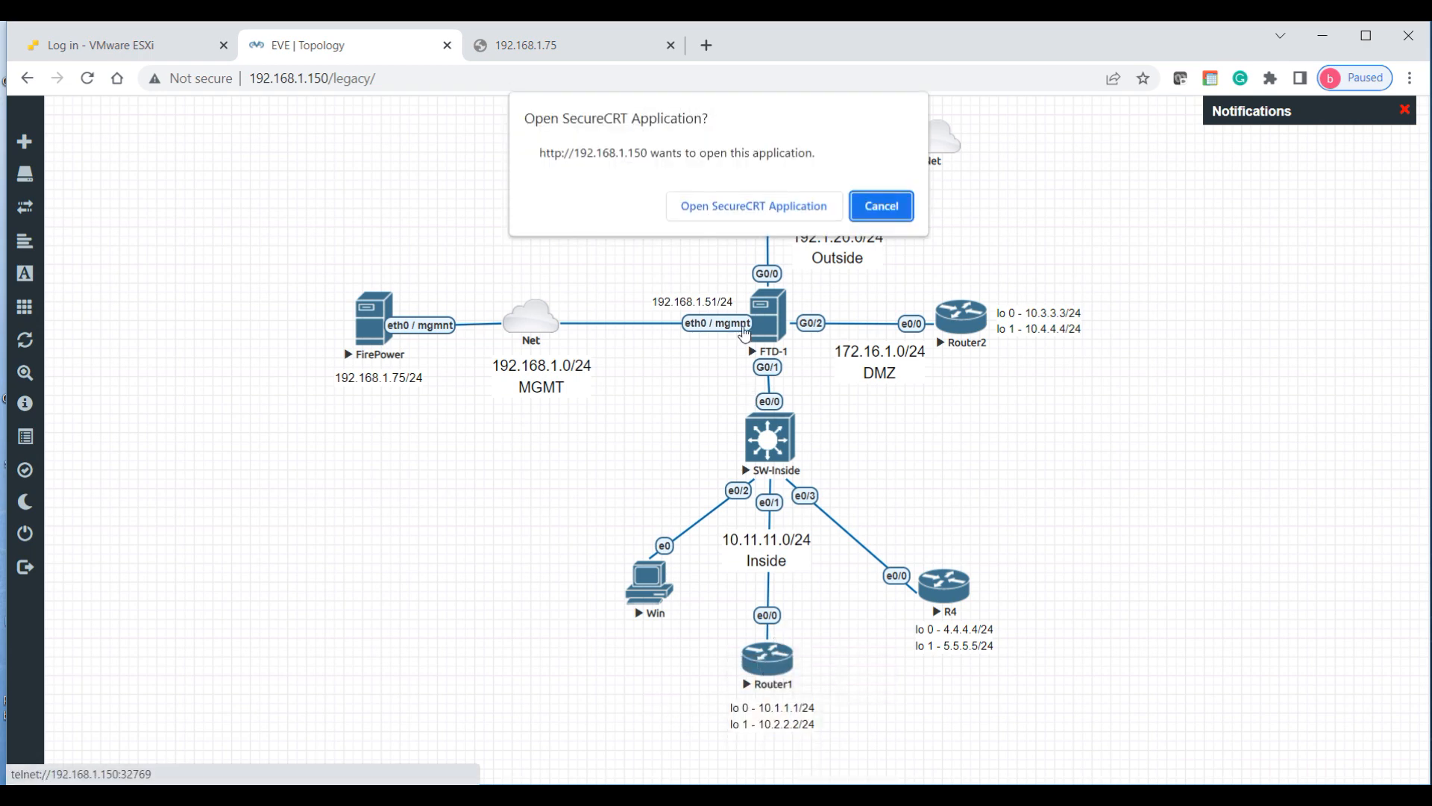
click(755, 205)
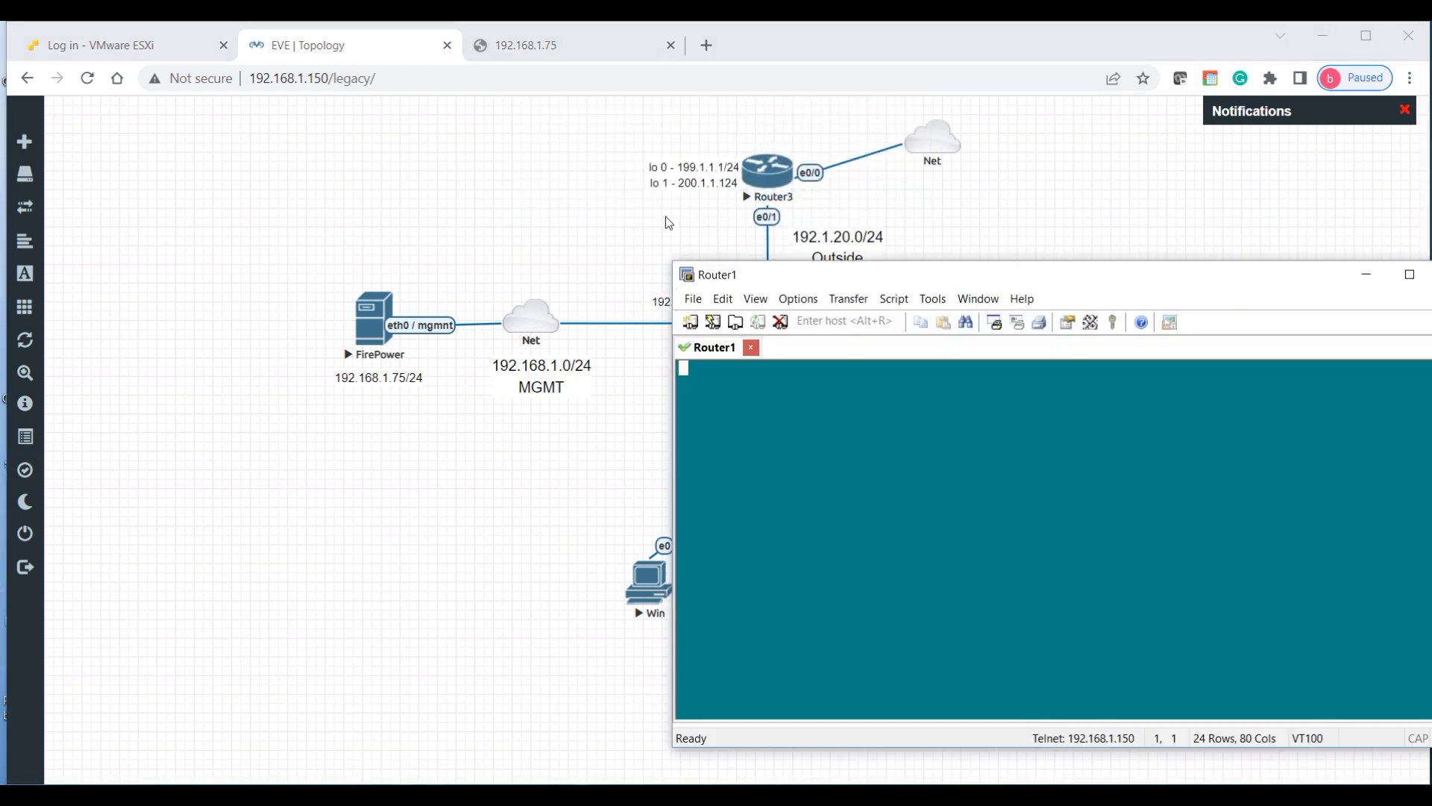
drag(757, 262, 301, 451)
click(886, 442)
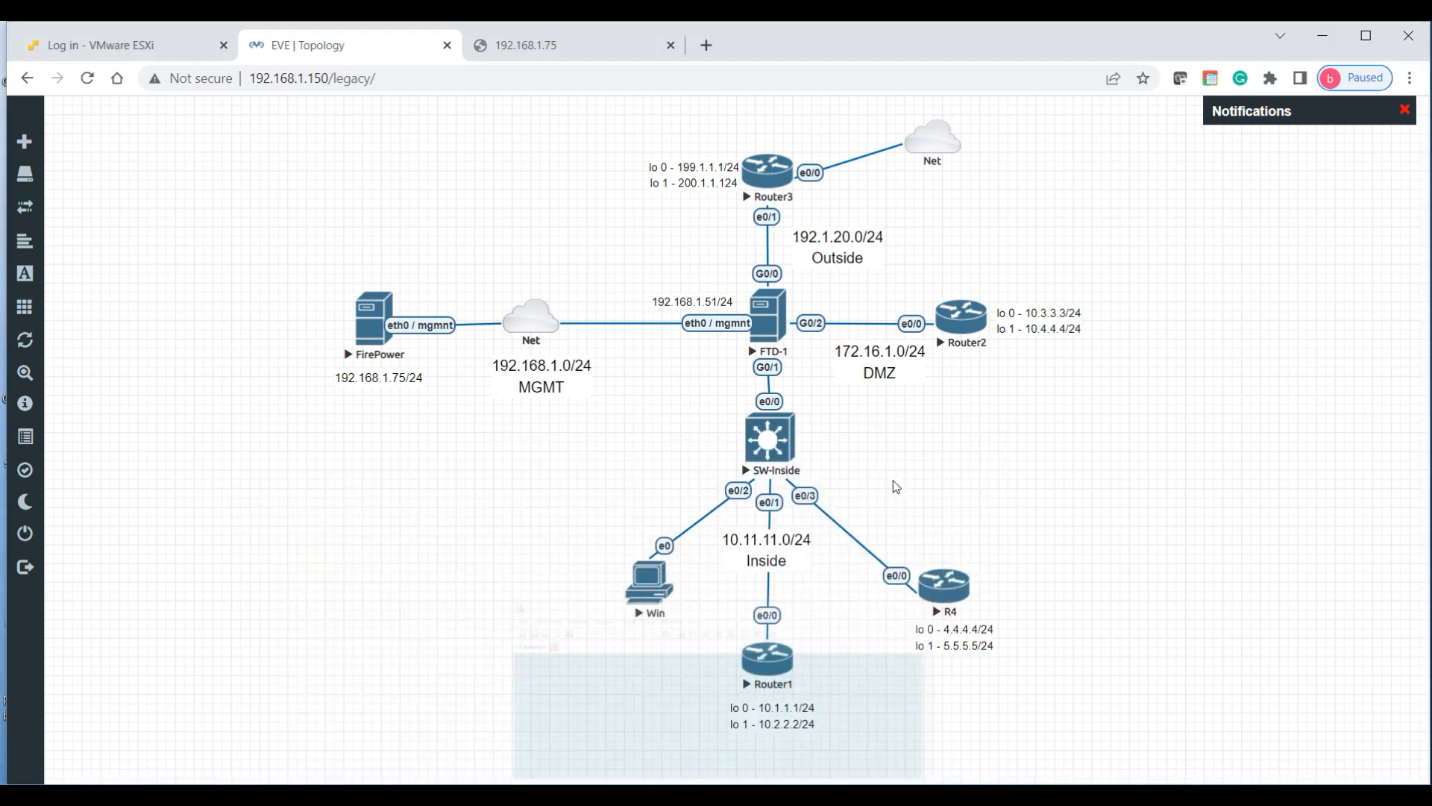
Step: Open SecureCRT console sessions to Router2, Router3 and R4
click(957, 322)
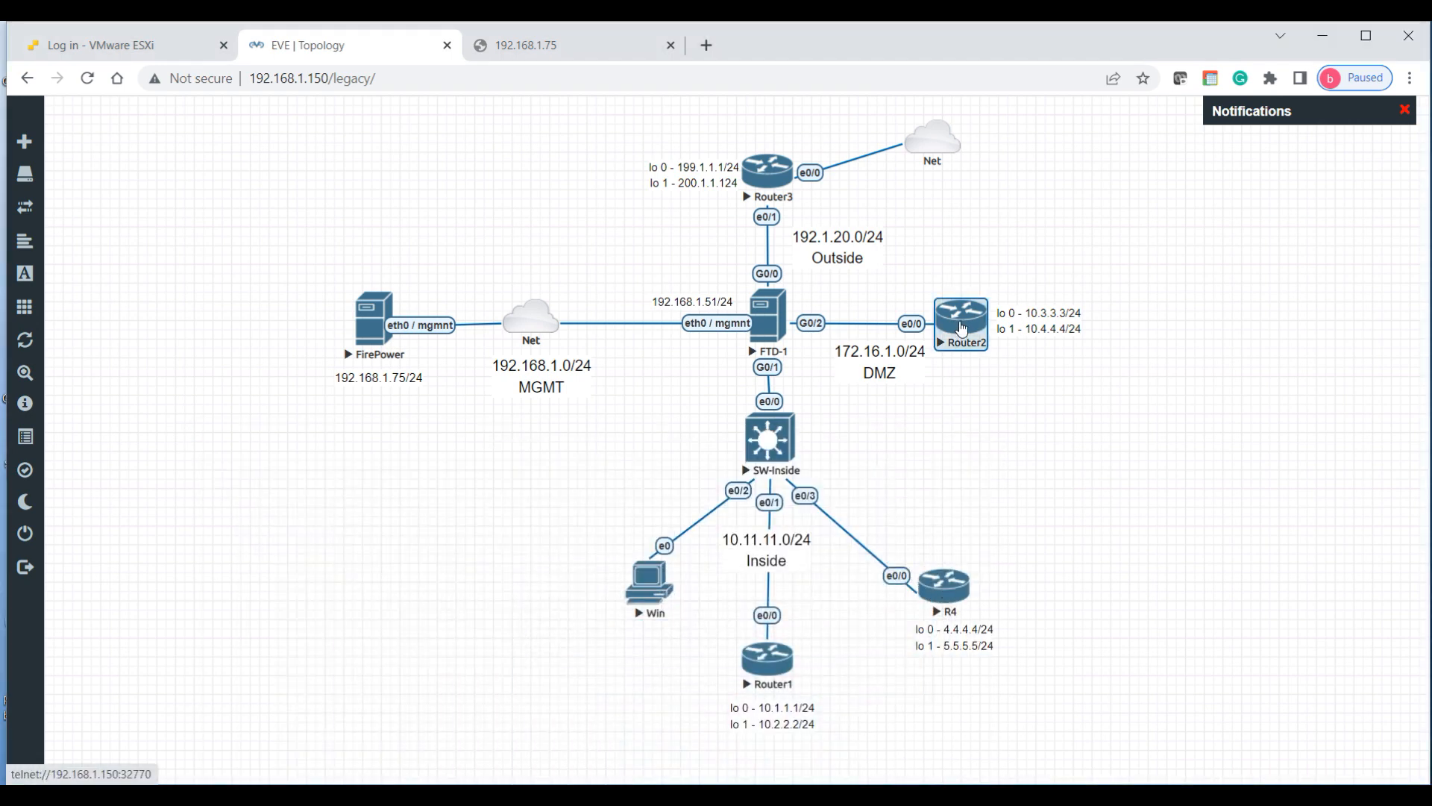
click(746, 205)
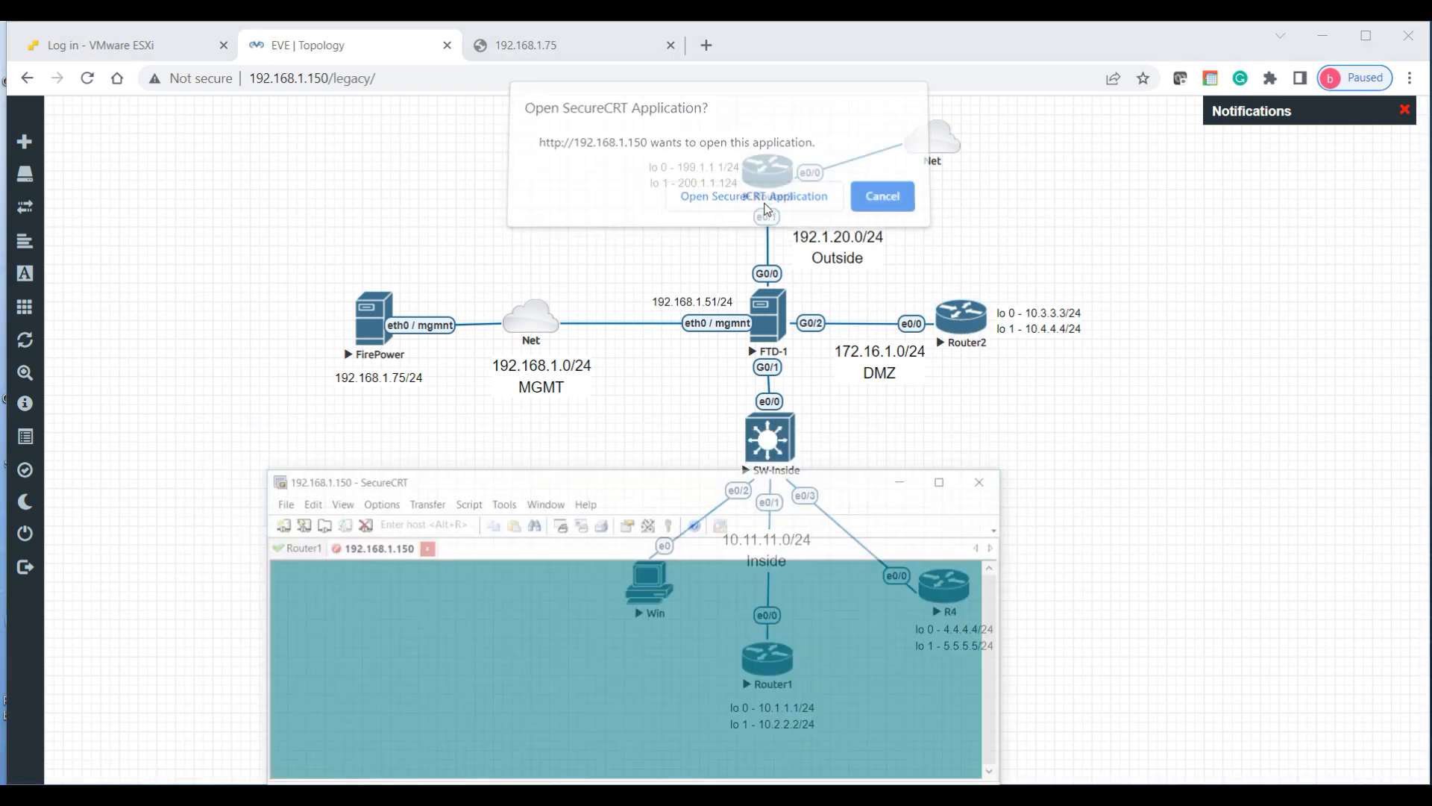
click(886, 442)
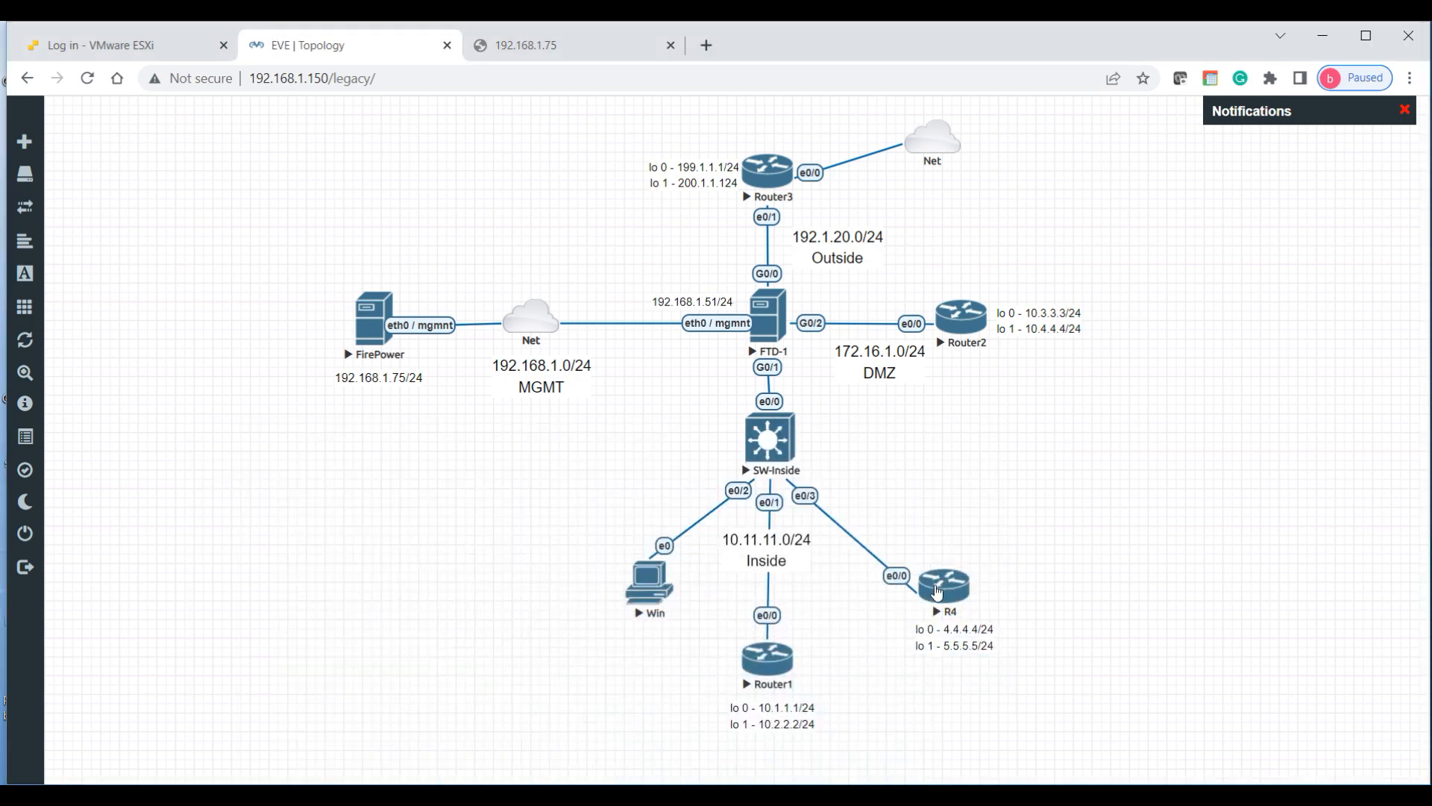
click(771, 185)
click(750, 202)
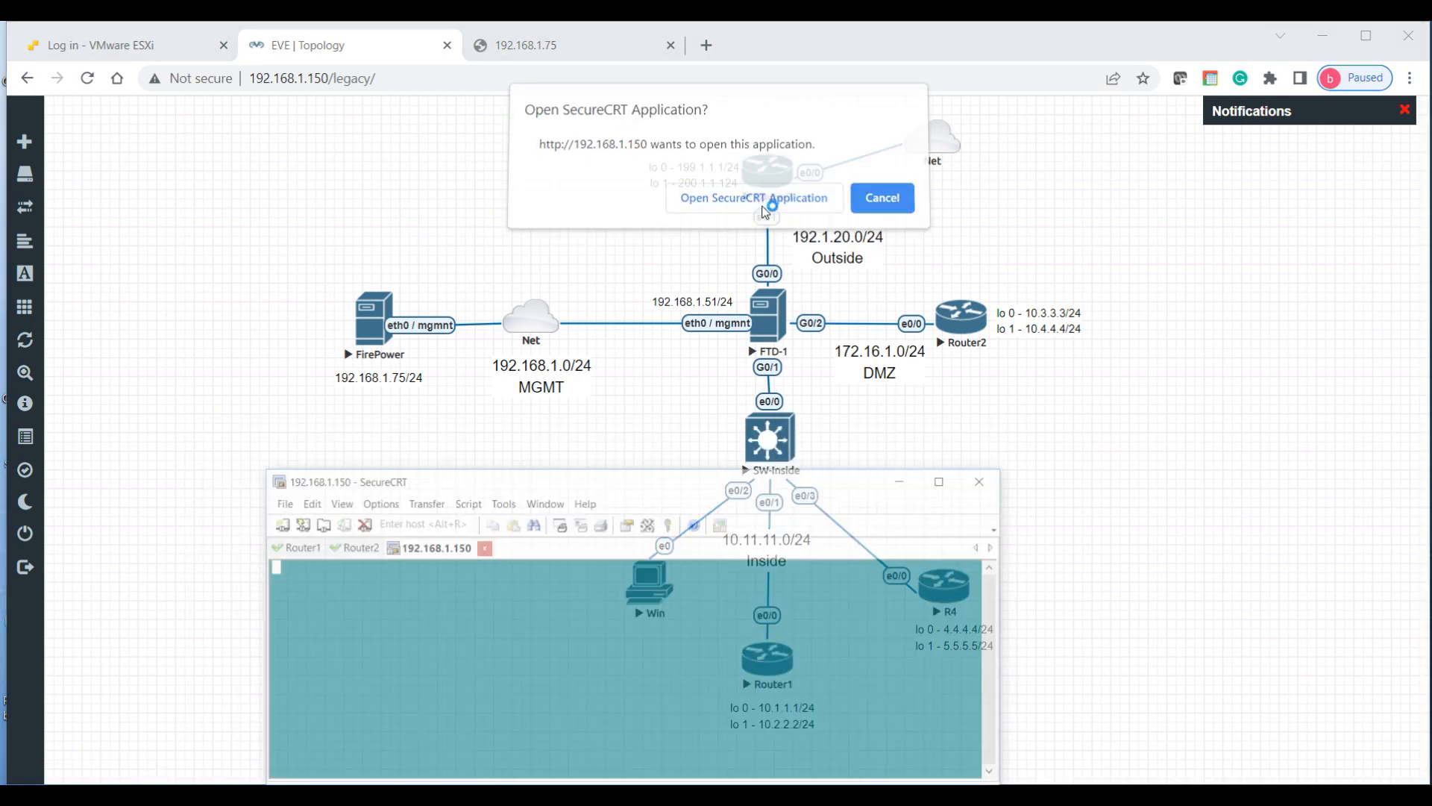
click(886, 442)
click(944, 587)
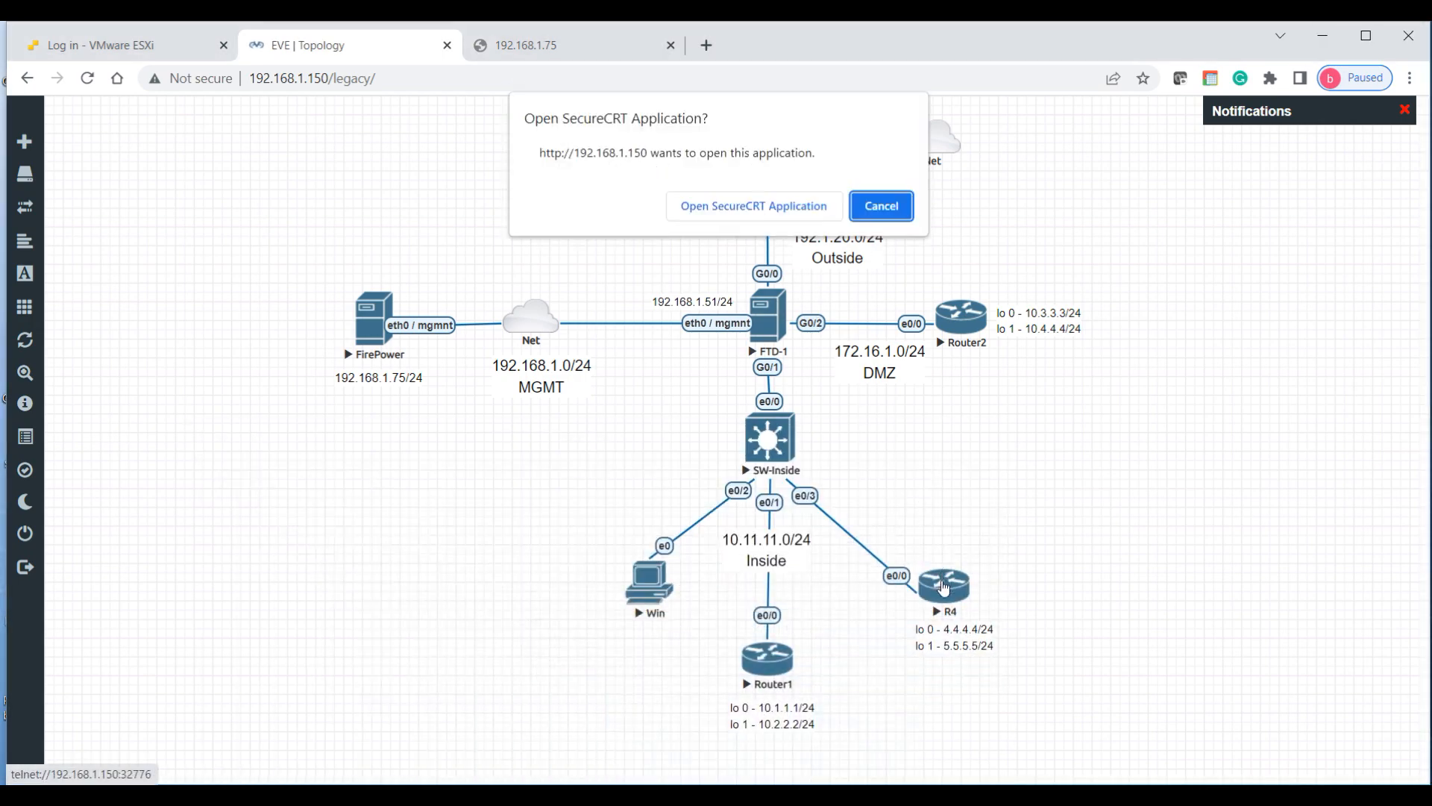
click(760, 204)
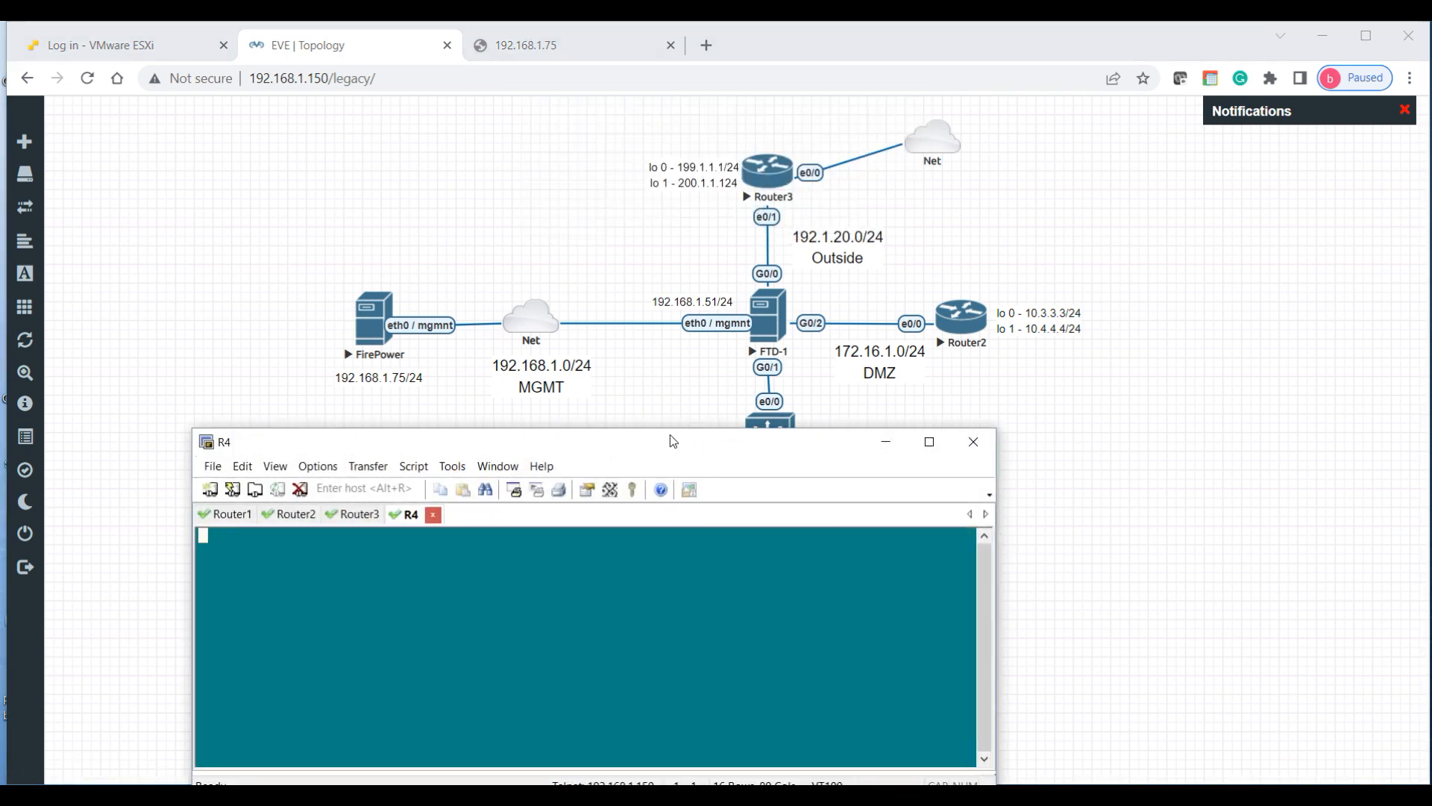
drag(670, 430, 877, 214)
Step: Decline the initial configuration dialog on Router1 and Router2
click(441, 282)
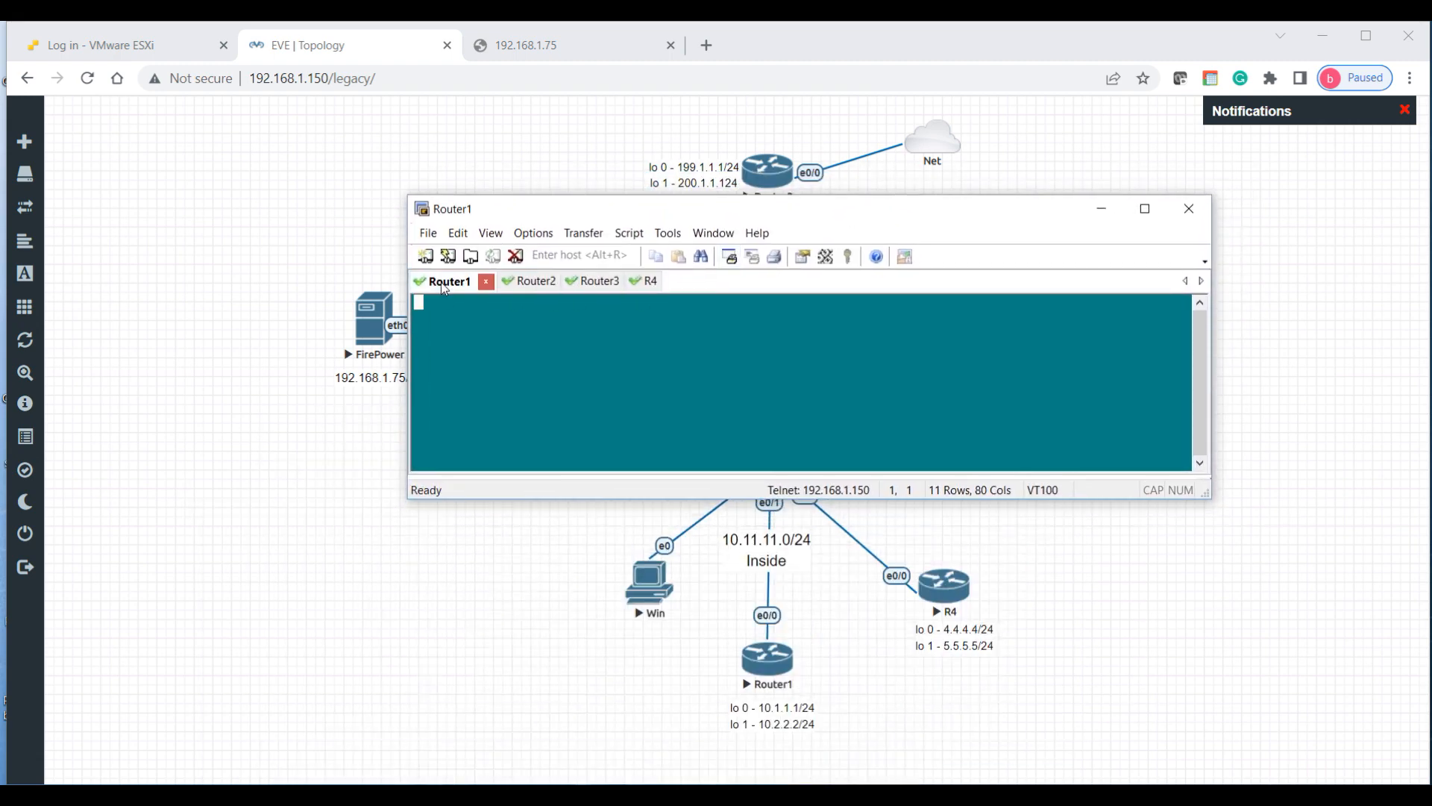
key(Return)
text(n)
key(Return)
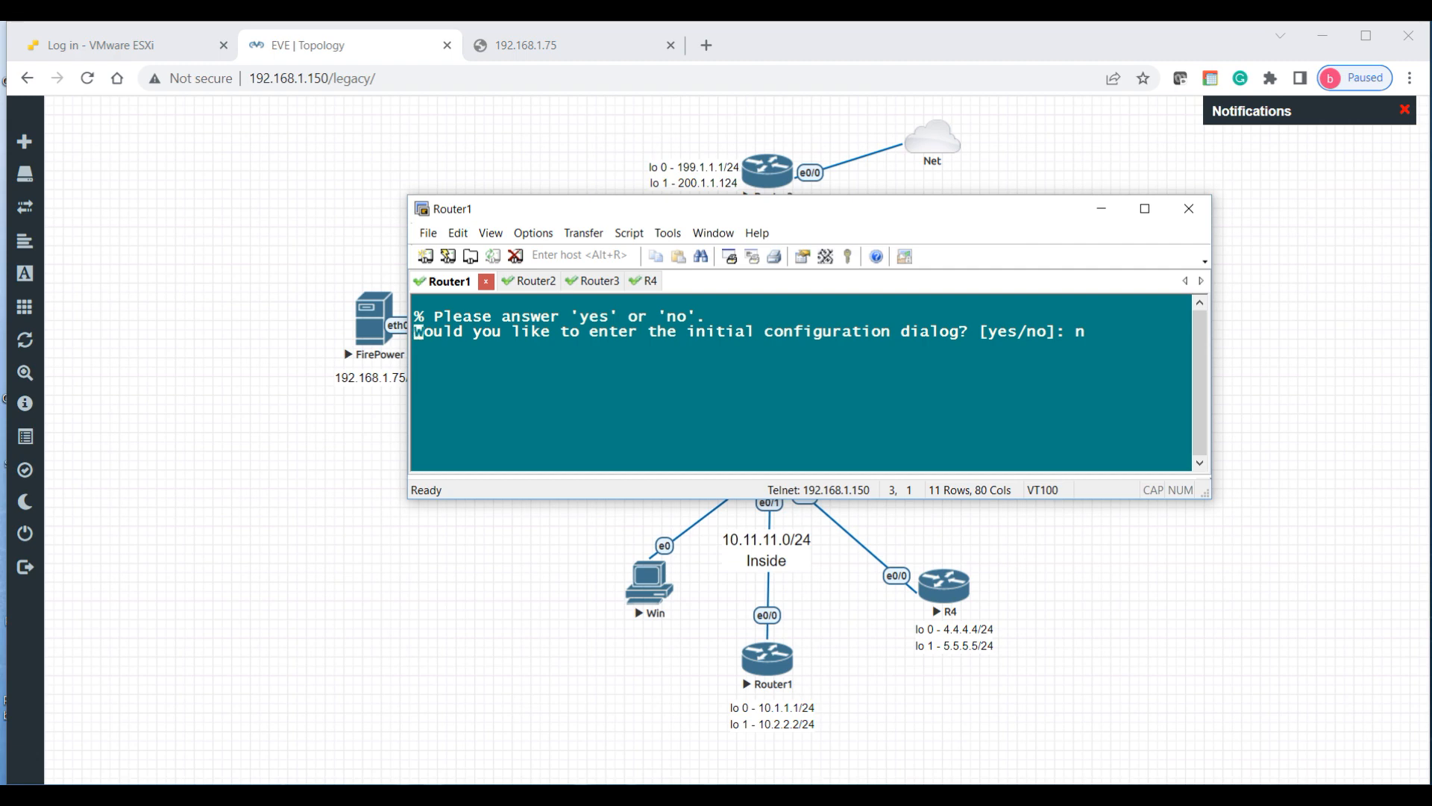
click(522, 285)
key(Return)
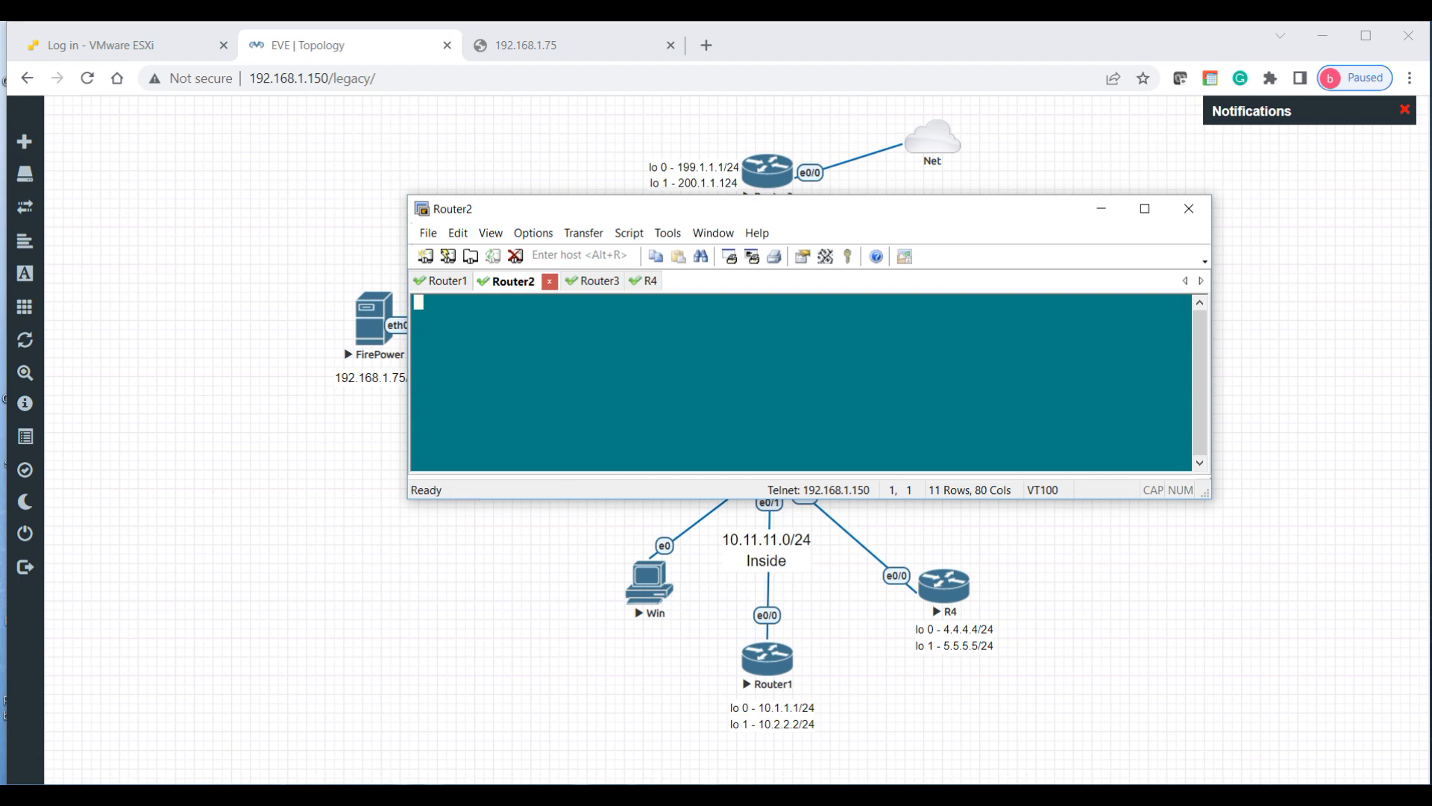
key(Return)
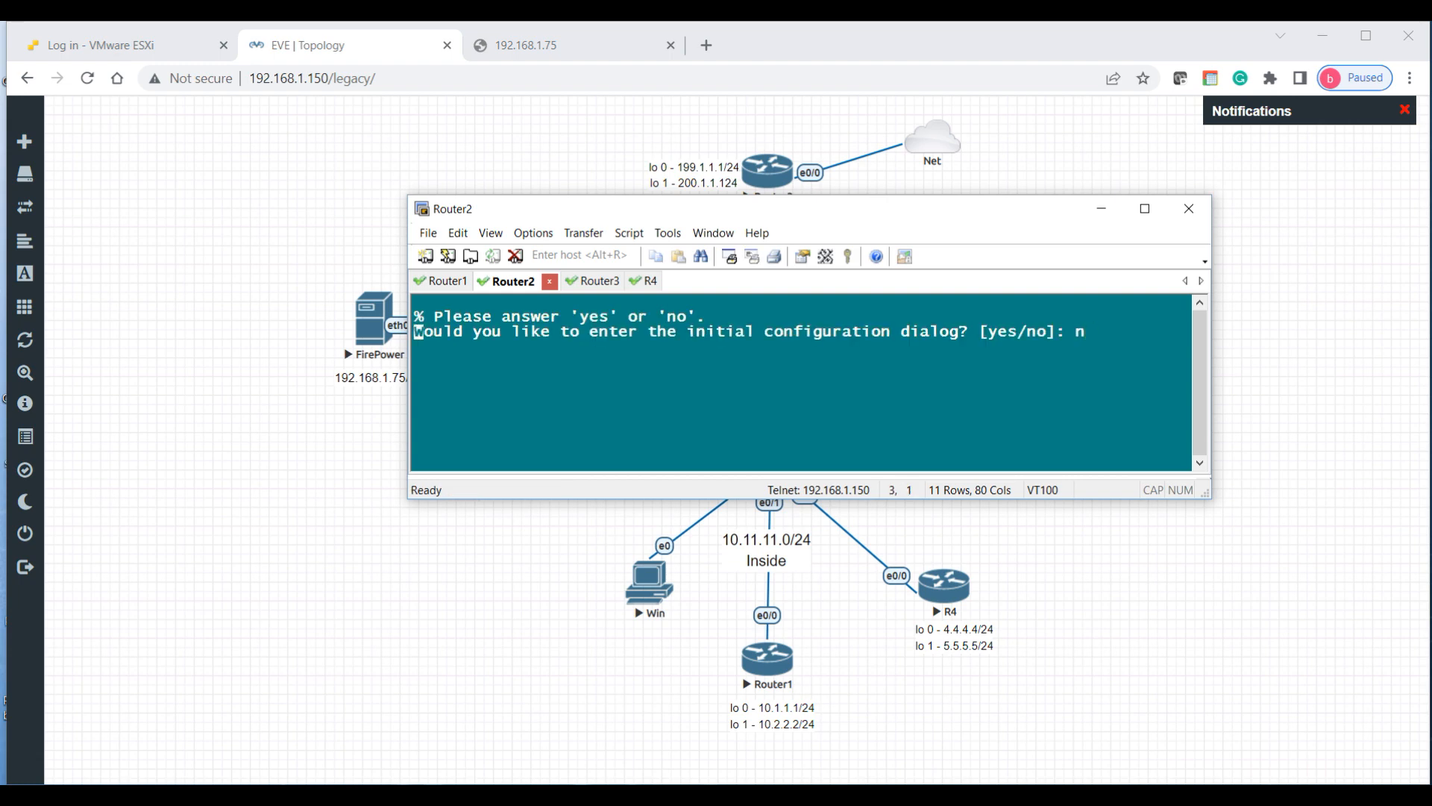
Step: Decline the initial configuration dialog on Router3 and R4, then return to Router1
click(595, 282)
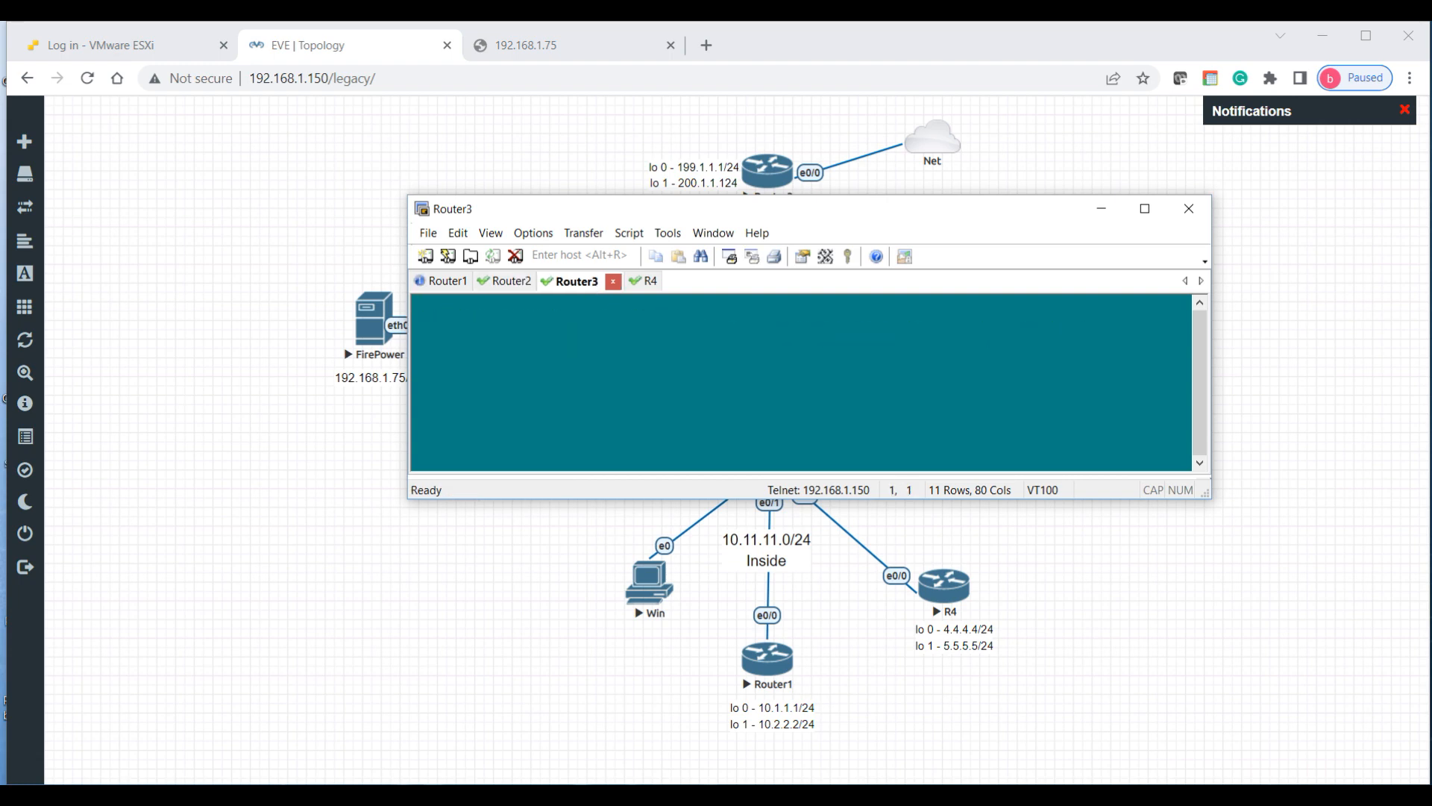
key(Return)
text(n)
key(Return)
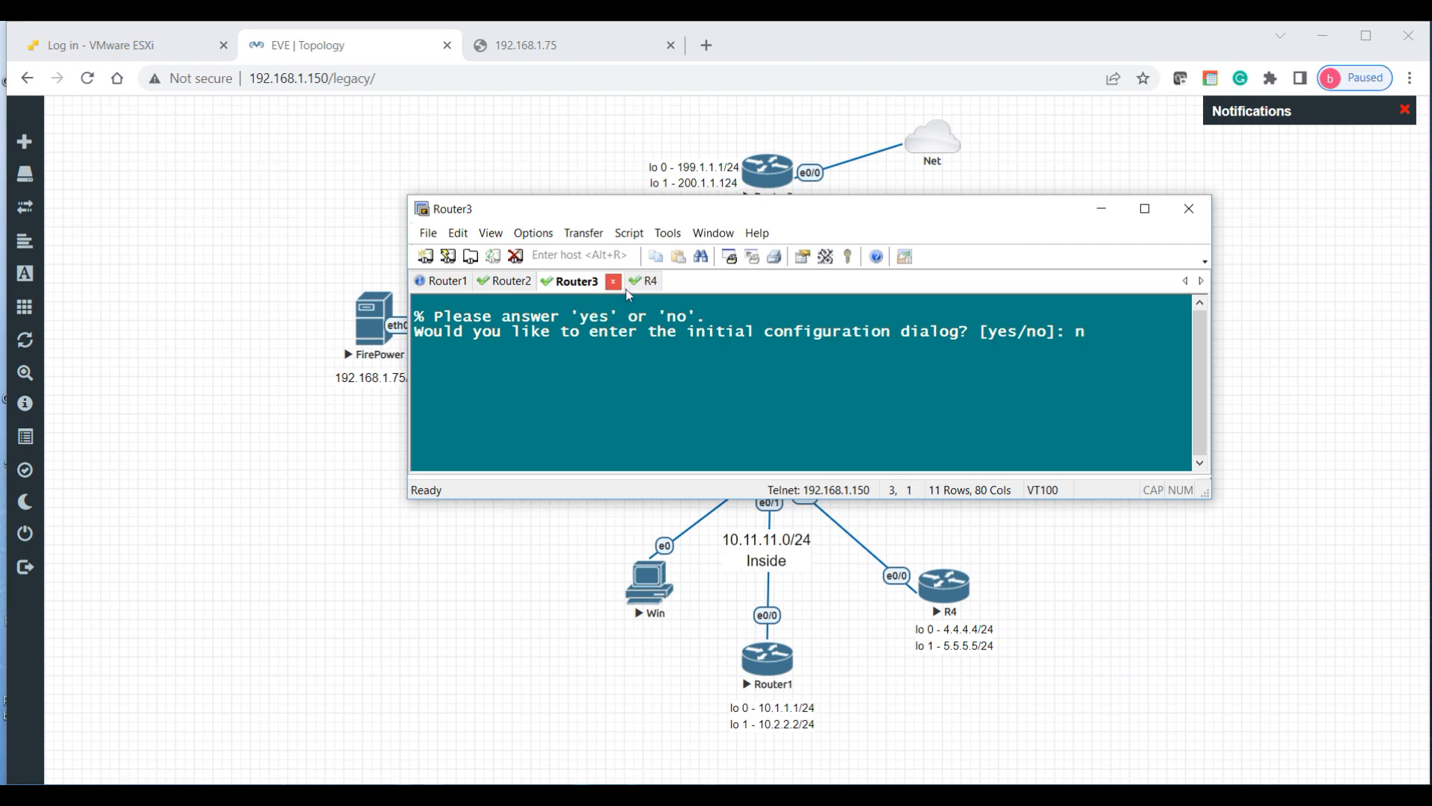
click(648, 281)
key(Return)
text(n)
key(Return)
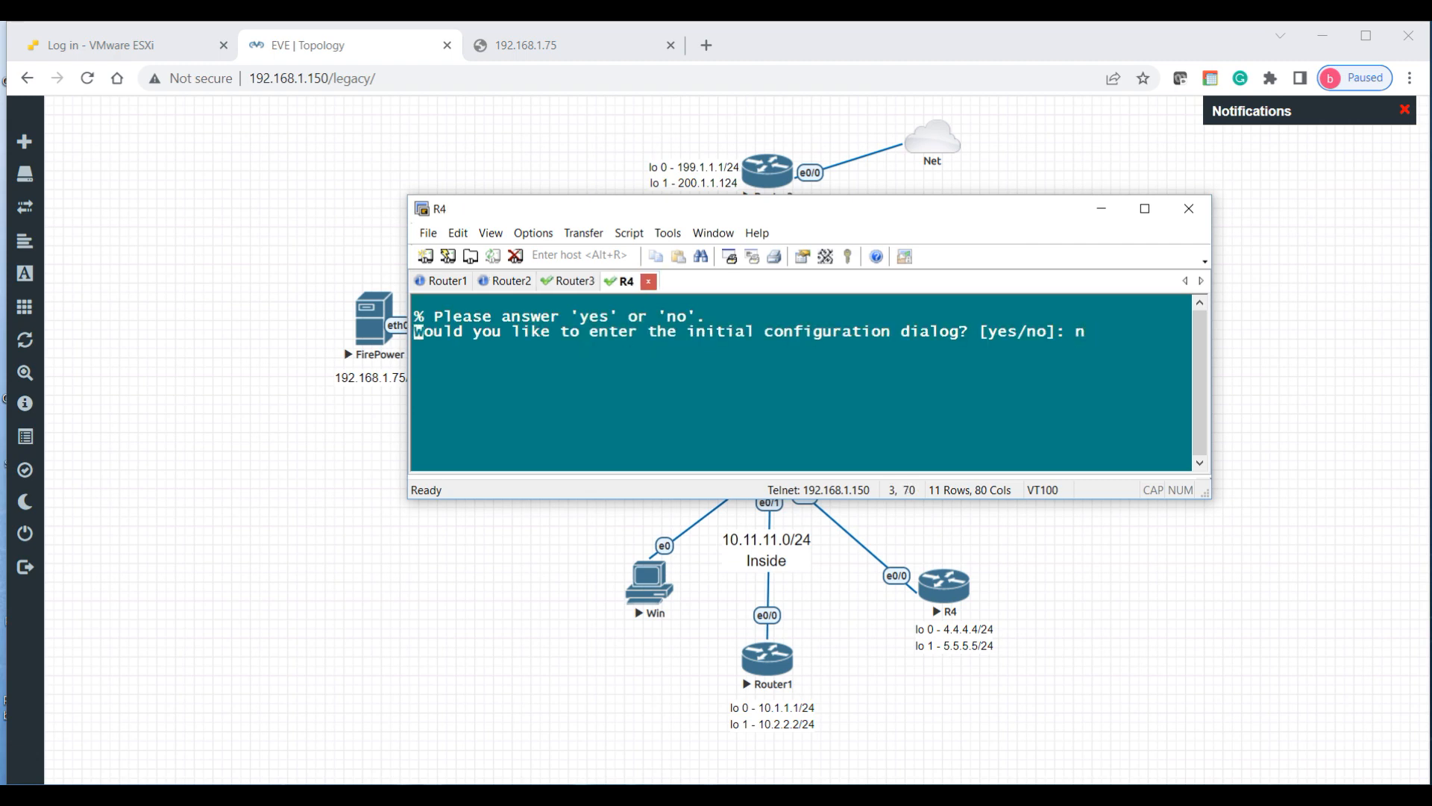
click(440, 281)
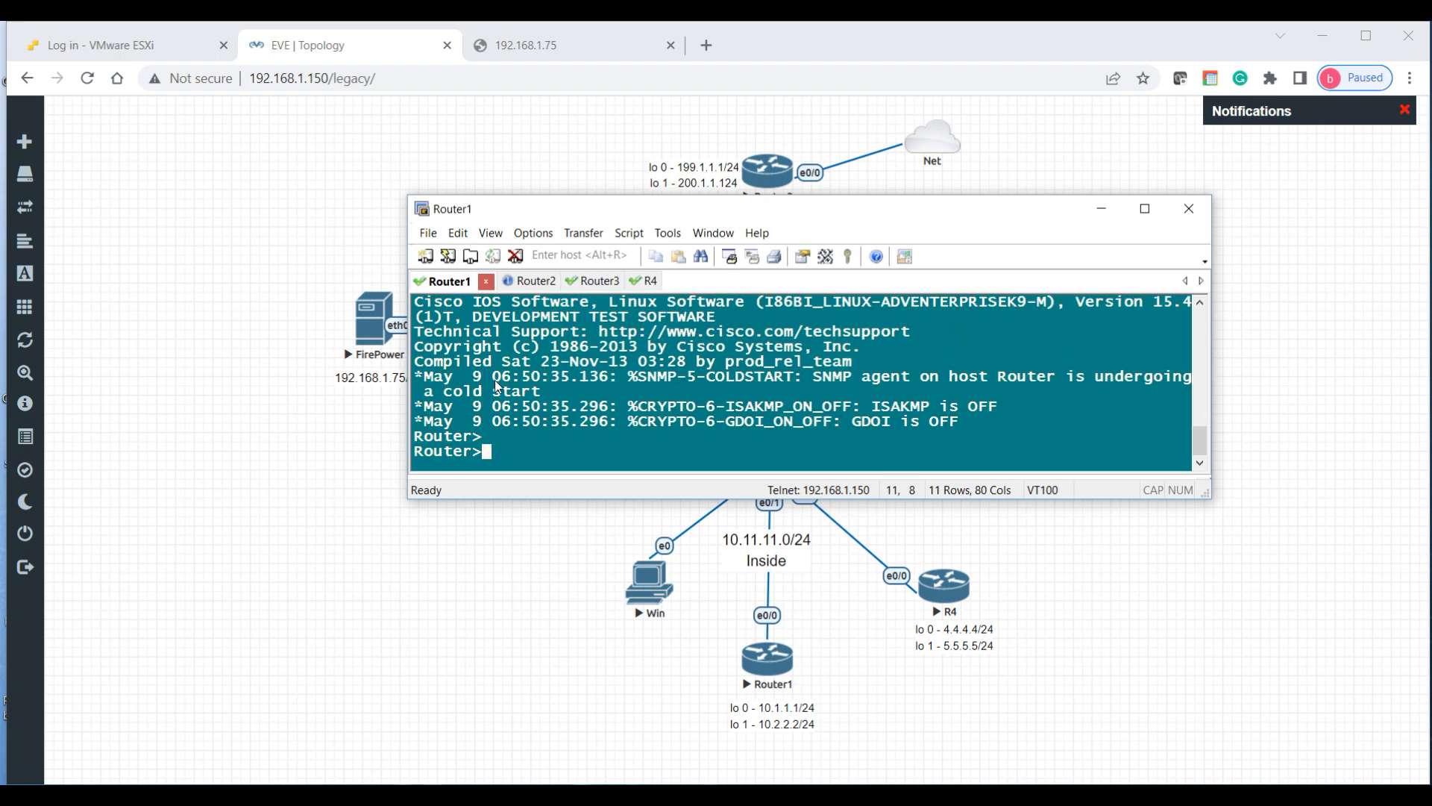
Step: Enter global configuration mode and set Router1's hostname to R1-INS
key(Return)
key(Return)
key(Return)
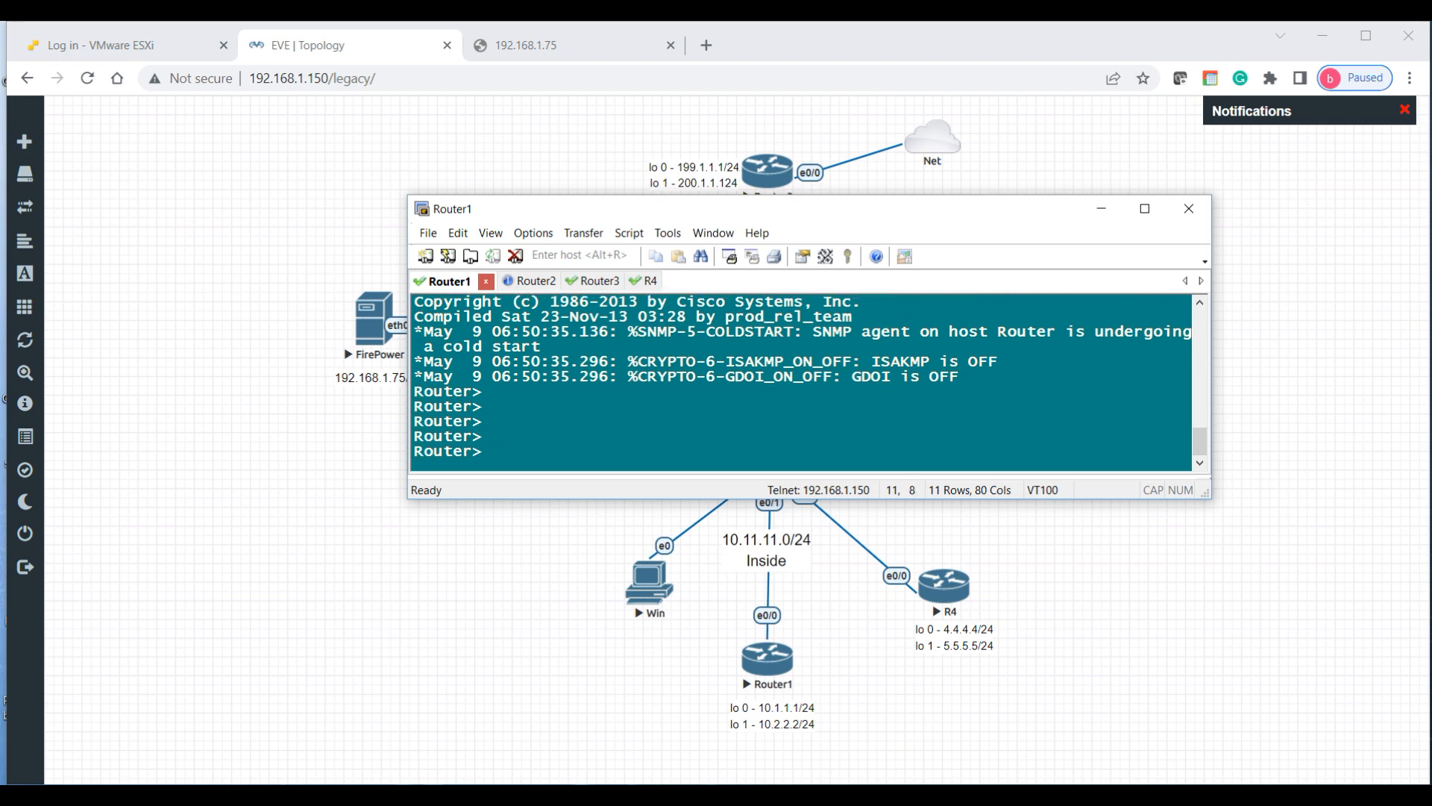
text(en)
key(Return)
text(conf t)
key(Return)
text(ho)
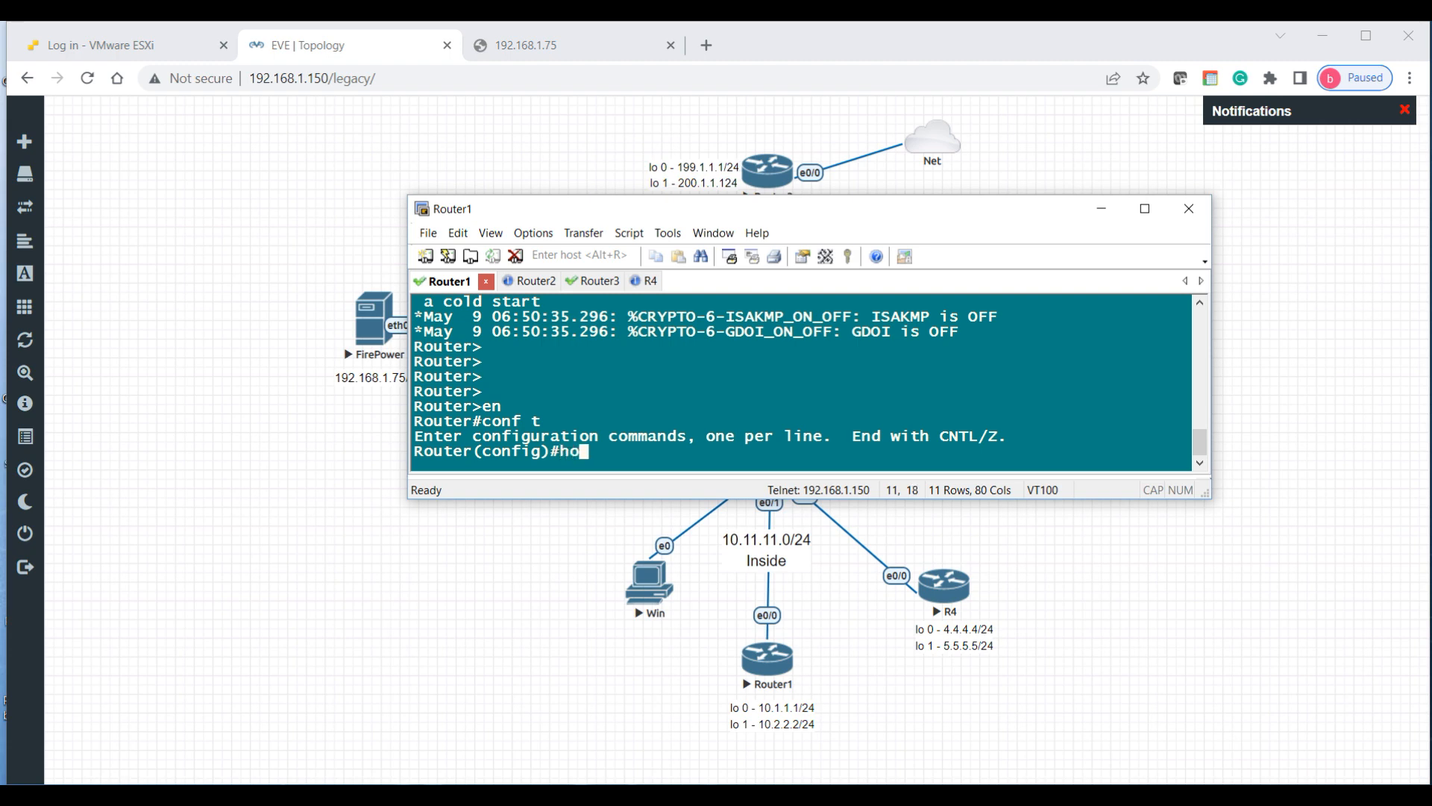
text( R1-INS)
key(Return)
key(Return)
key(Return)
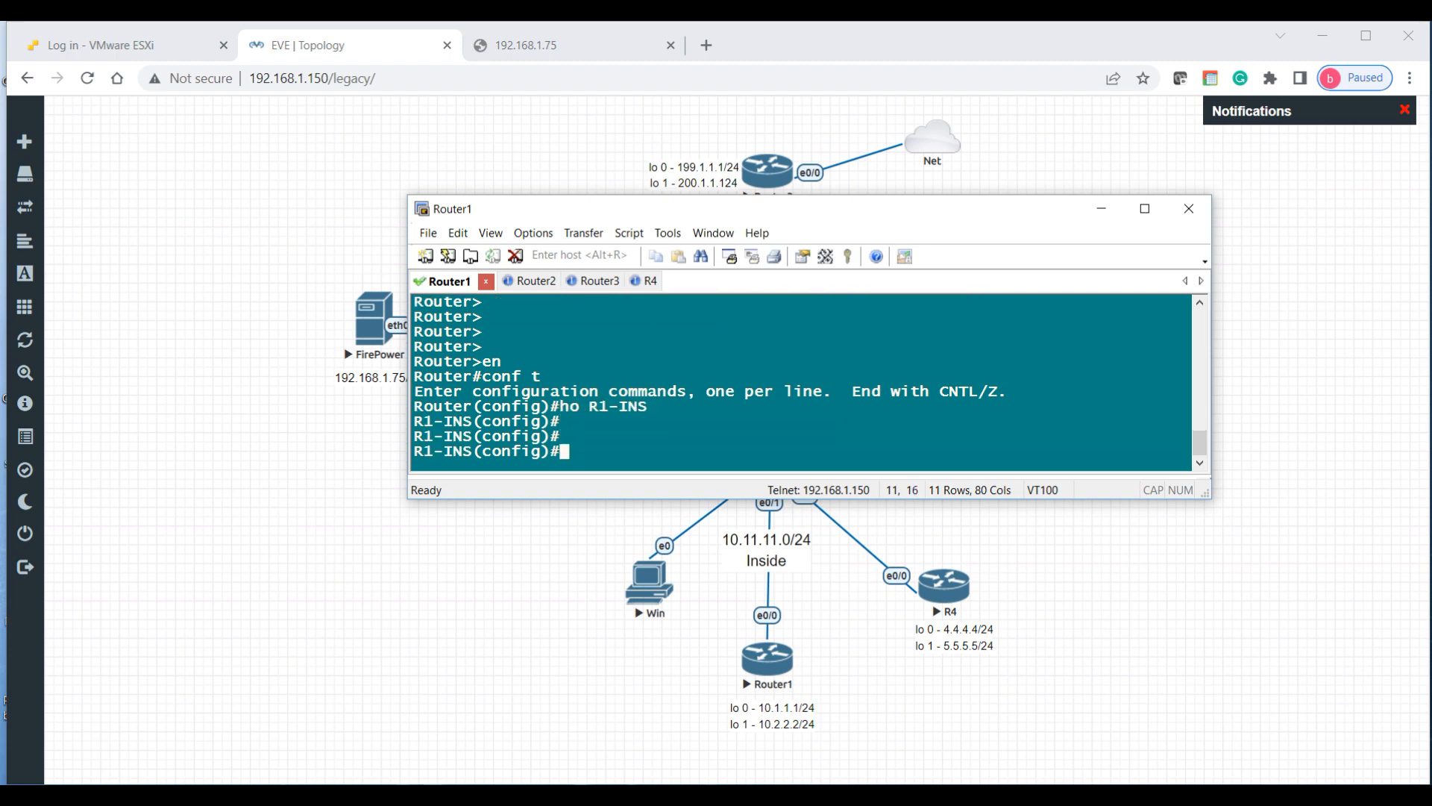
Step: Enable Ethernet0/0 with address 10.11.11.1 255.255.255.0
text(int e0/0)
key(Return)
text(no sh)
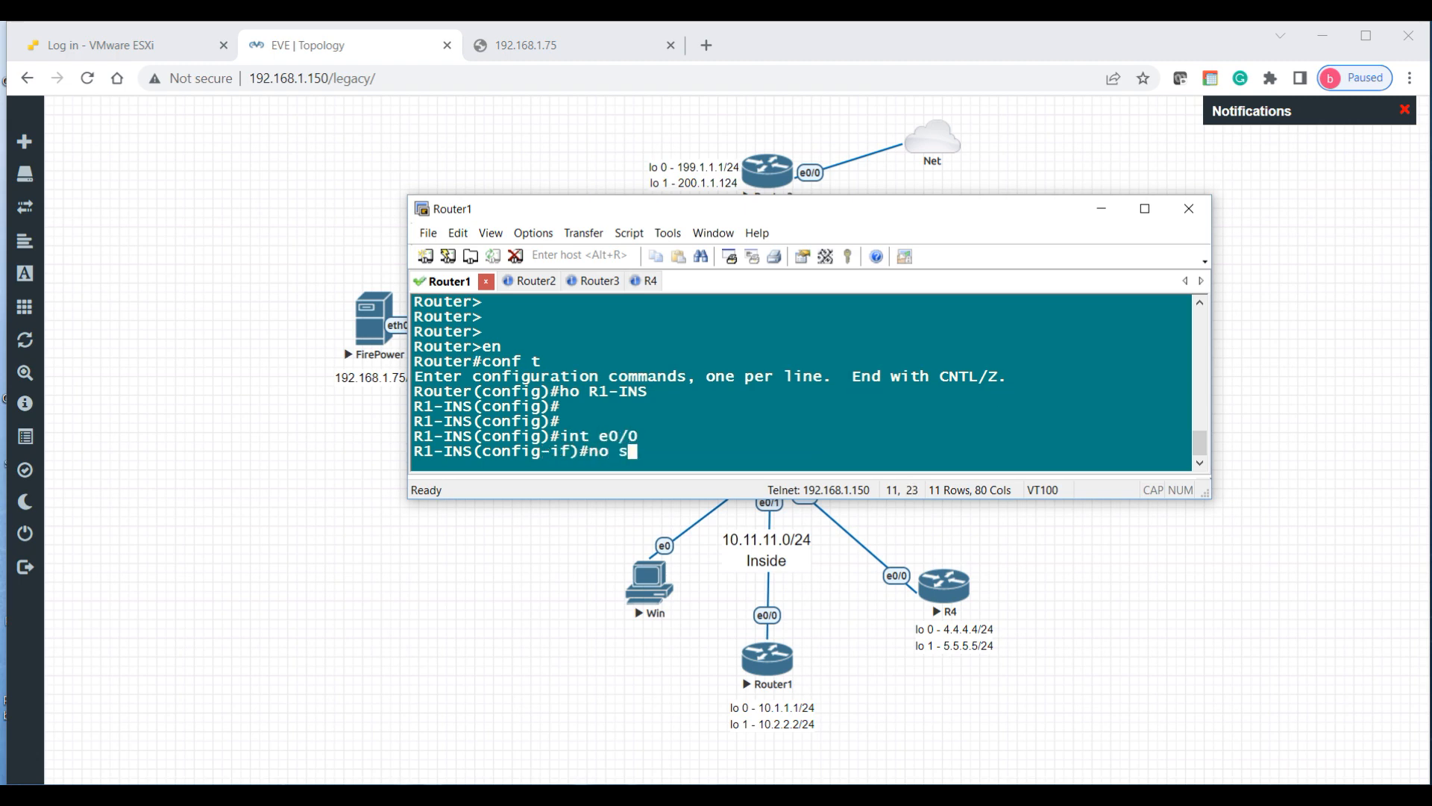
key(Return)
text(ip add 10.11.11.11)
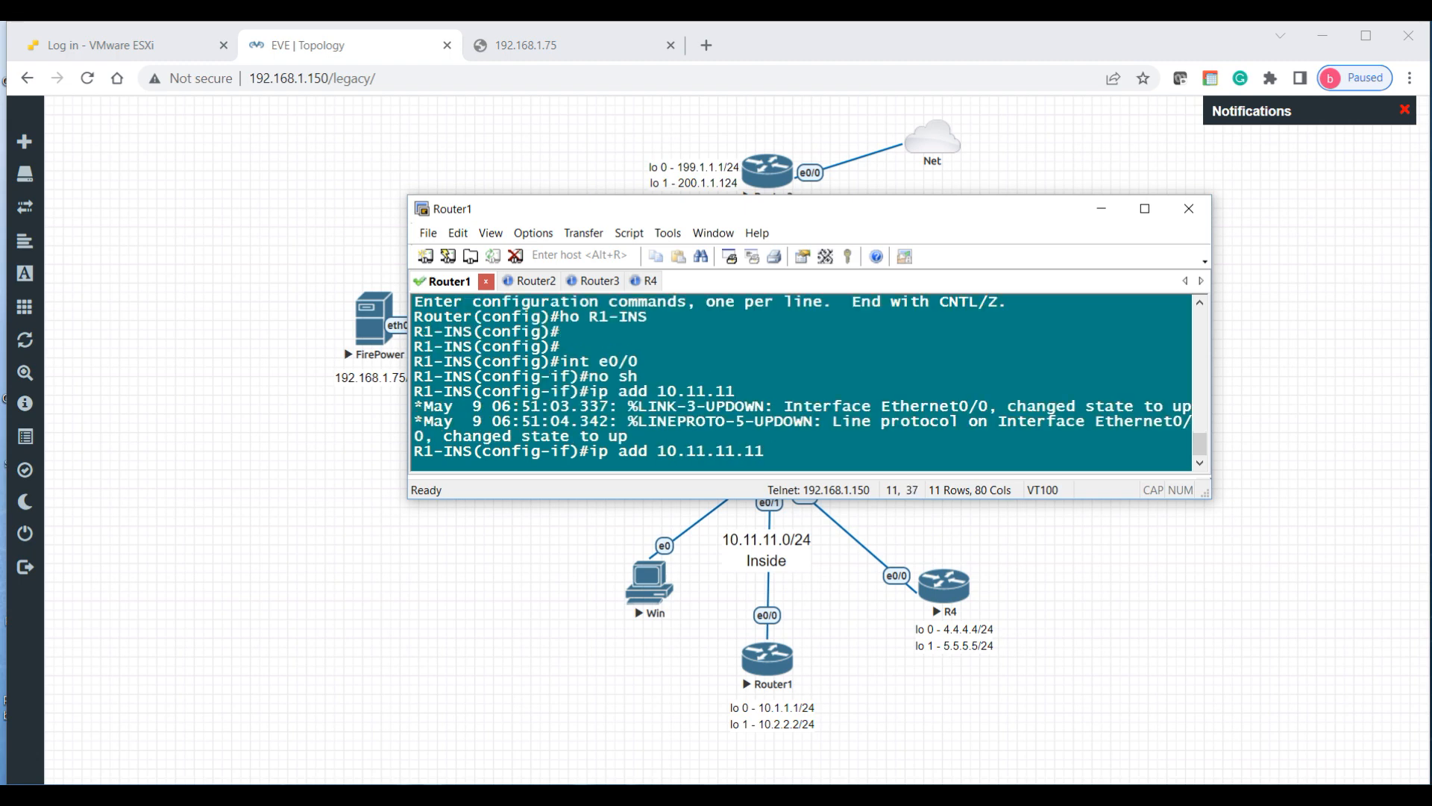
text(255.255.255.0)
key(Return)
key(Return)
Step: Assign 10.1.1.1 255.255.255.0 to Loopback0
text(int lo 0)
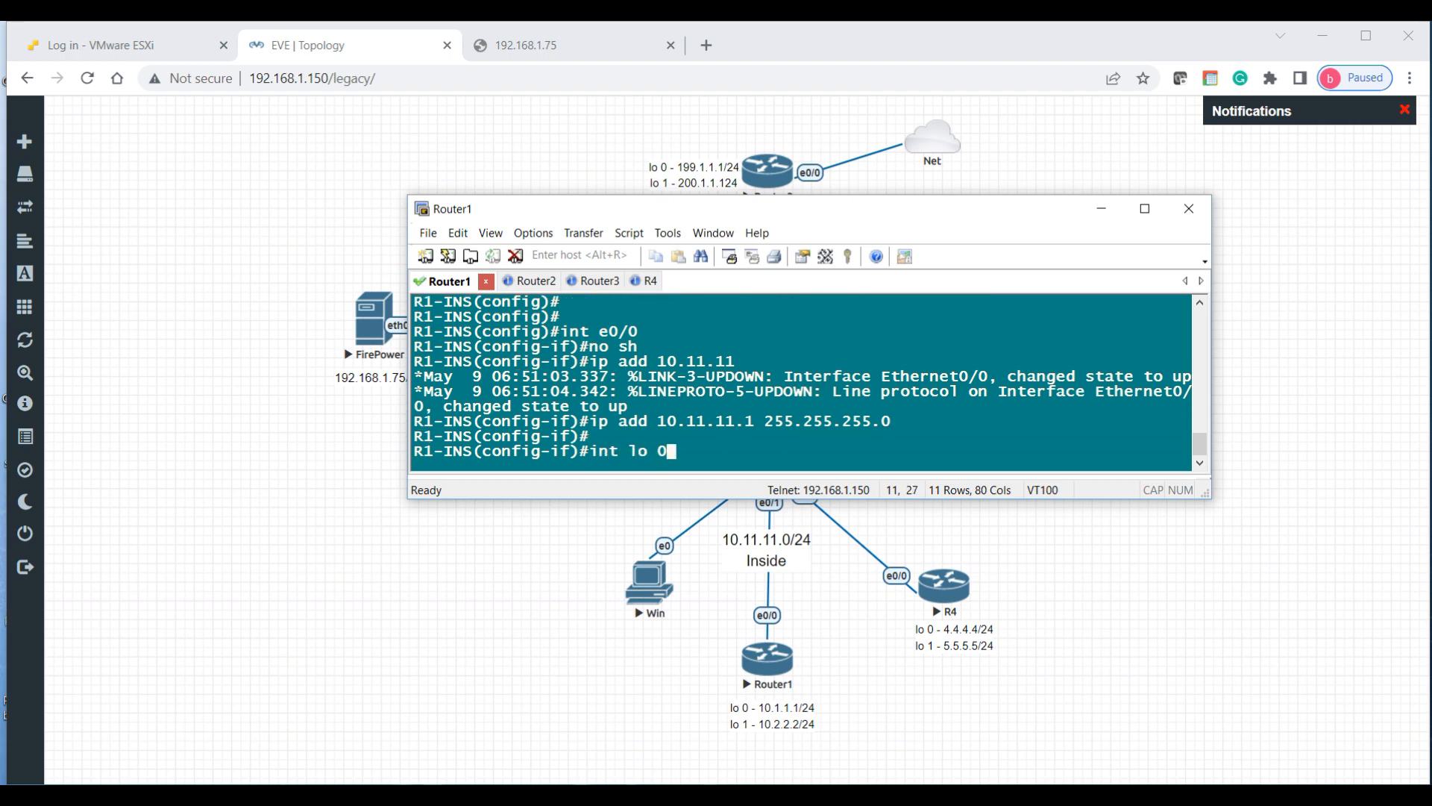
key(Return)
text(ip ad)
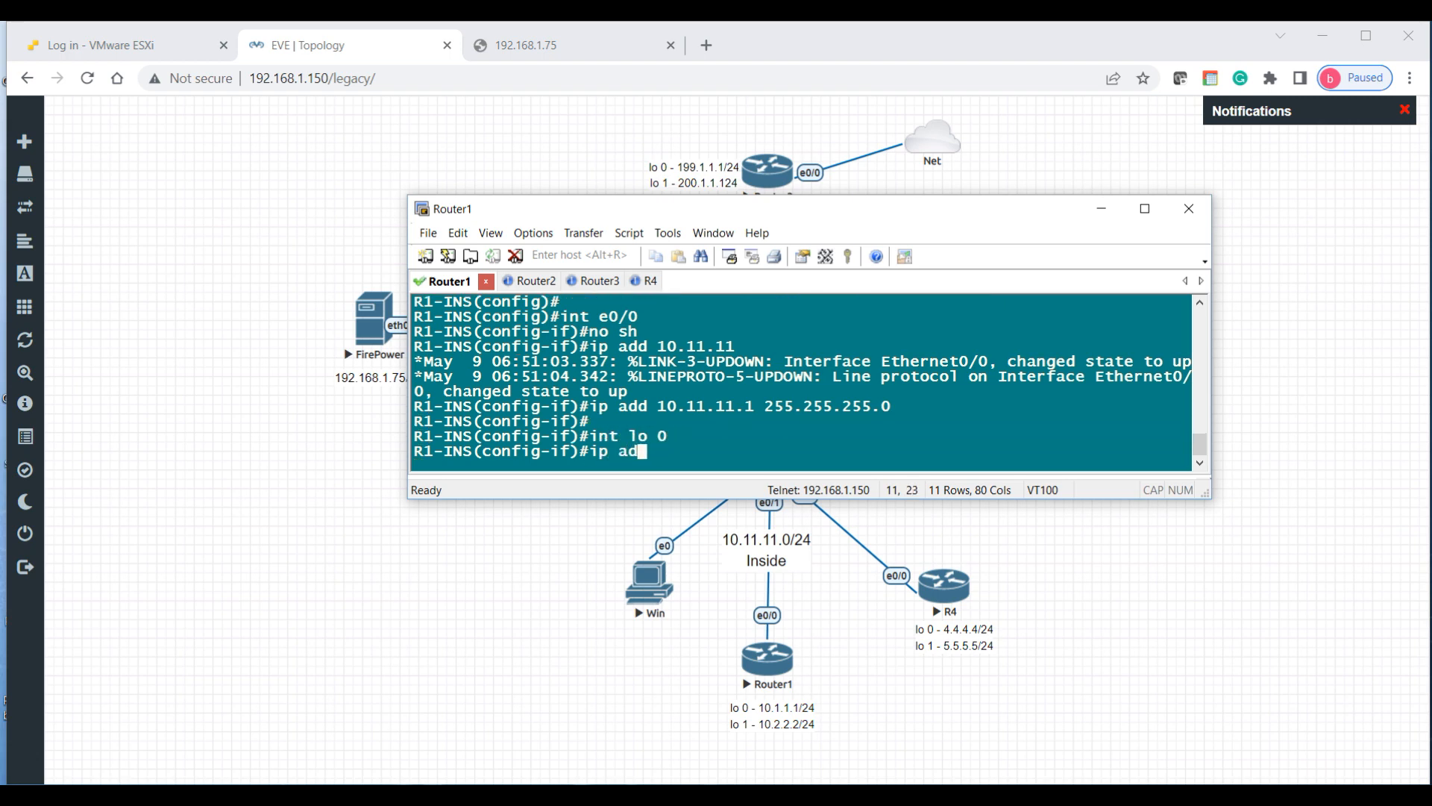
text(d 10.1.1.1 2)
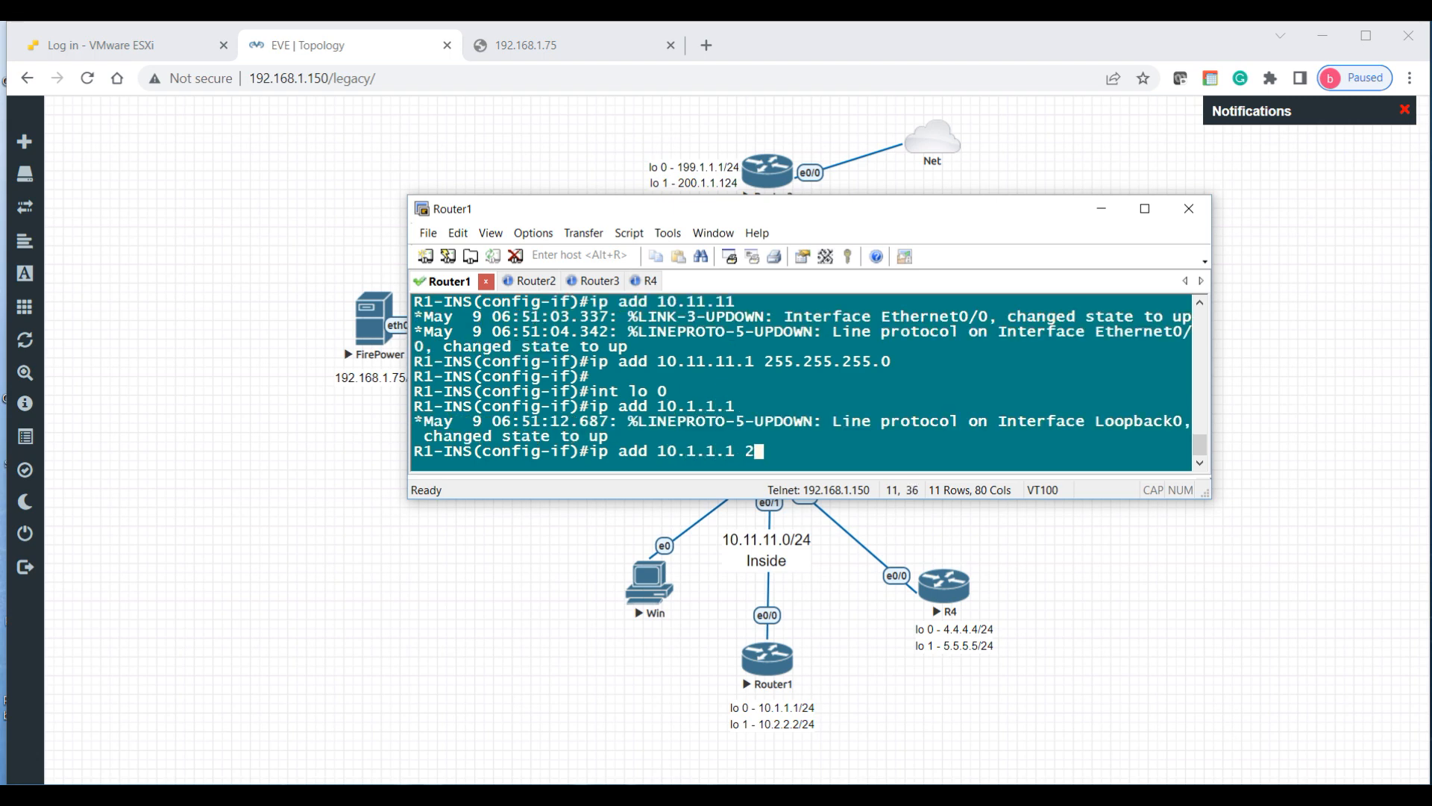
text(55.255.255.0)
key(Return)
key(Return)
Step: Assign 10.2.2.2 255.255.255.0 to Loopback1 and exit interface configuration
text(int lo 1)
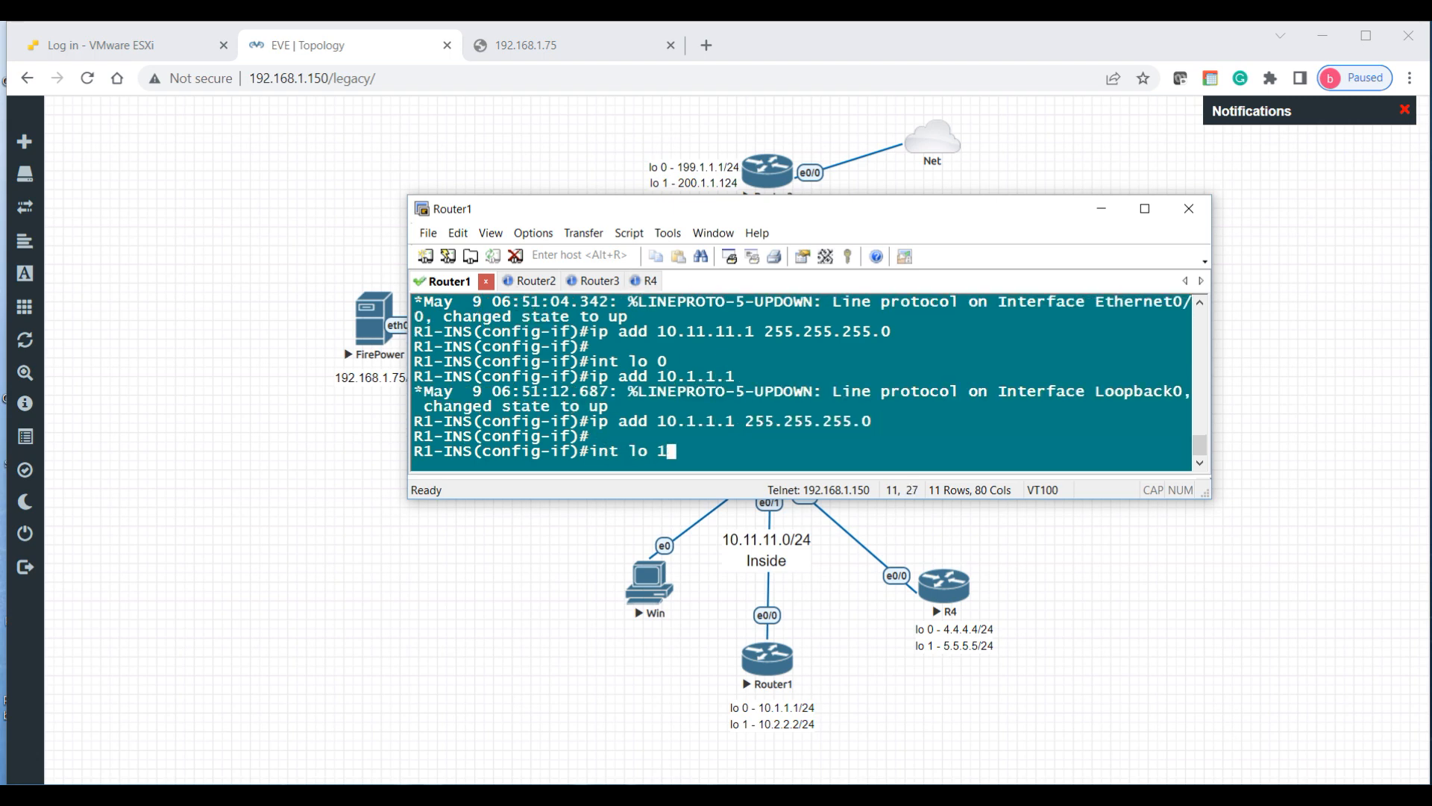
key(Return)
text(ip add 10.2.2.2/24)
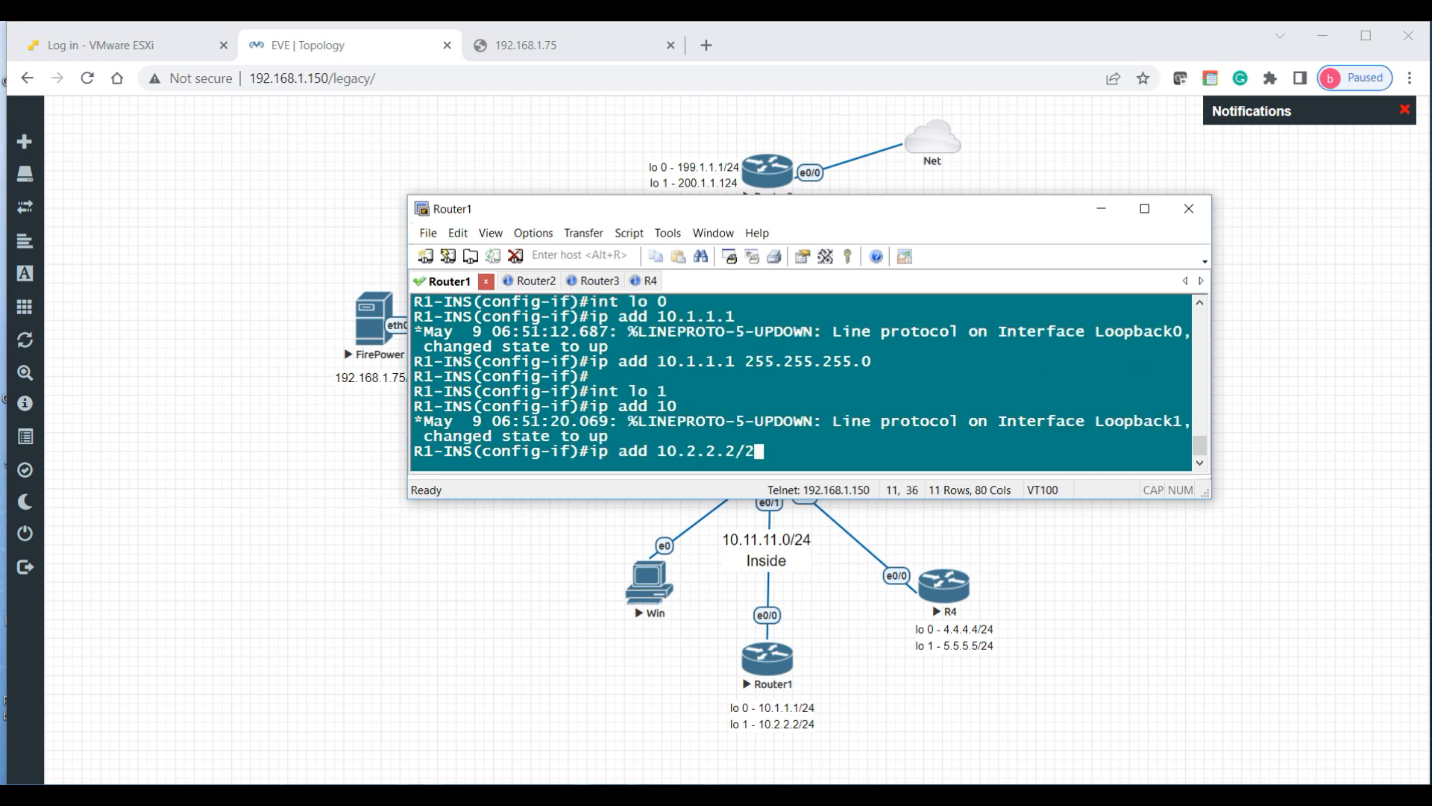
key(Return)
key(Return)
key(Return)
key(Return)
key(Up)
key(BackSpace)
key(BackSpace)
key(BackSpace)
key(BackSpace)
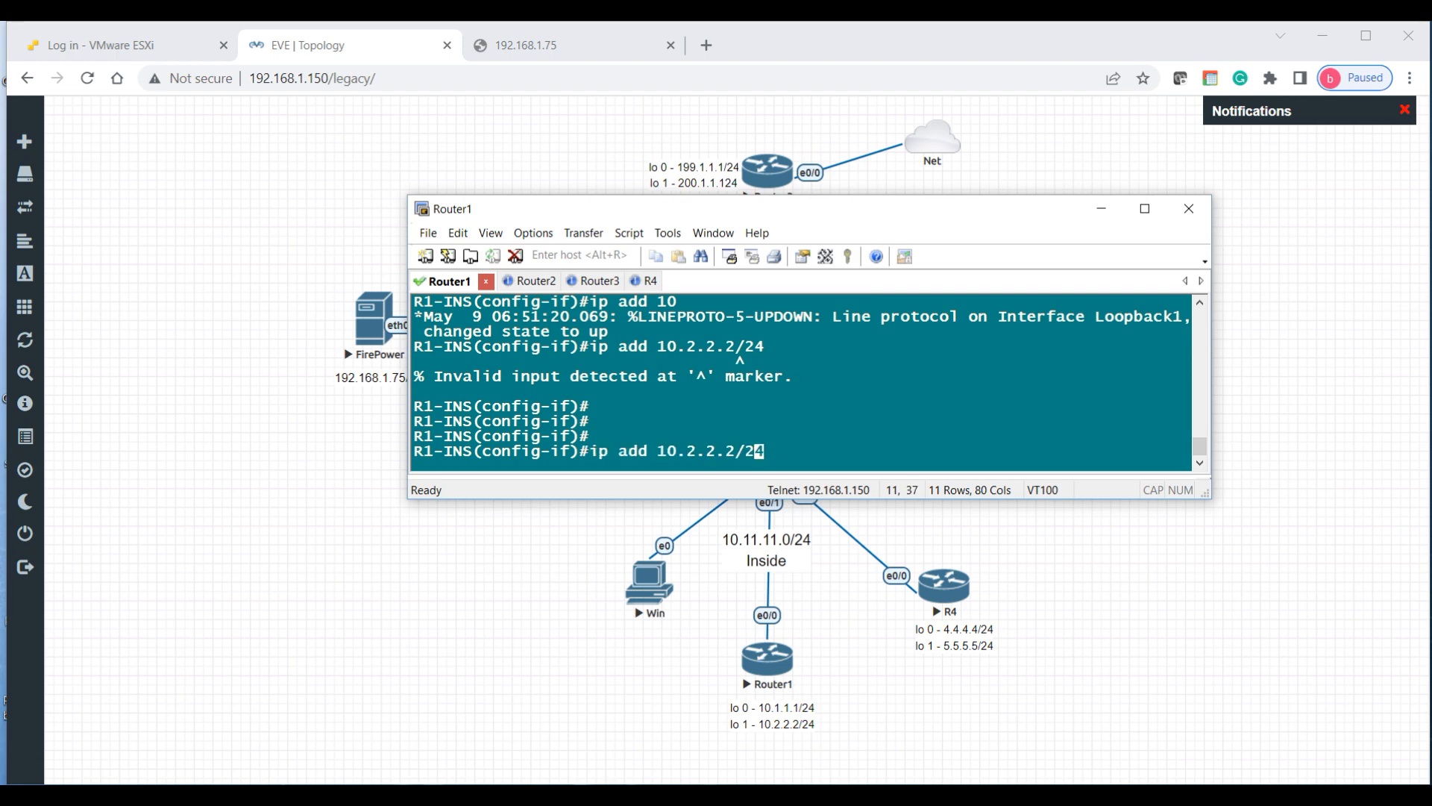
text(2 255.255.255.0)
key(Return)
text(exit)
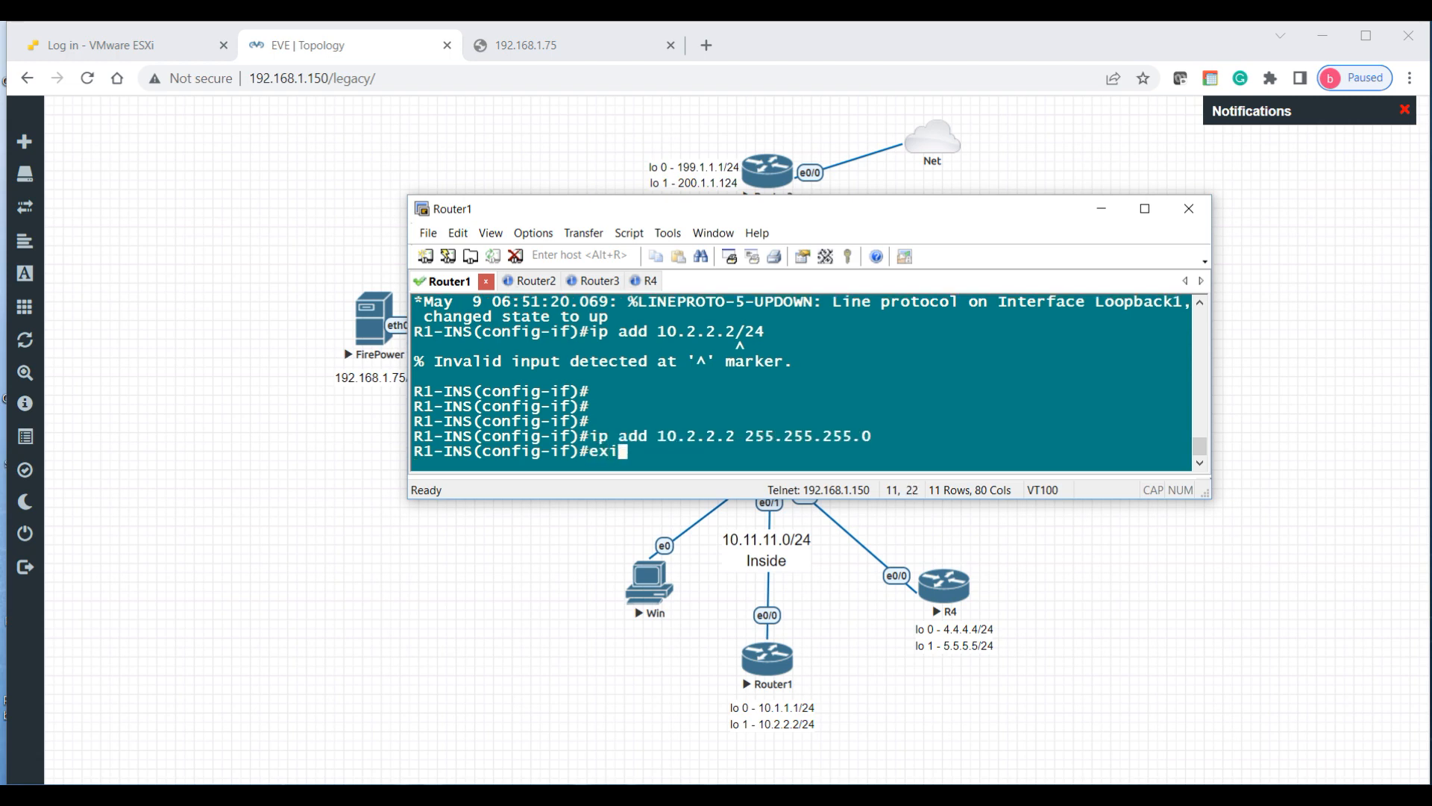
key(Return)
key(Return)
key(Return)
key(Return)
key(Return)
text(do )
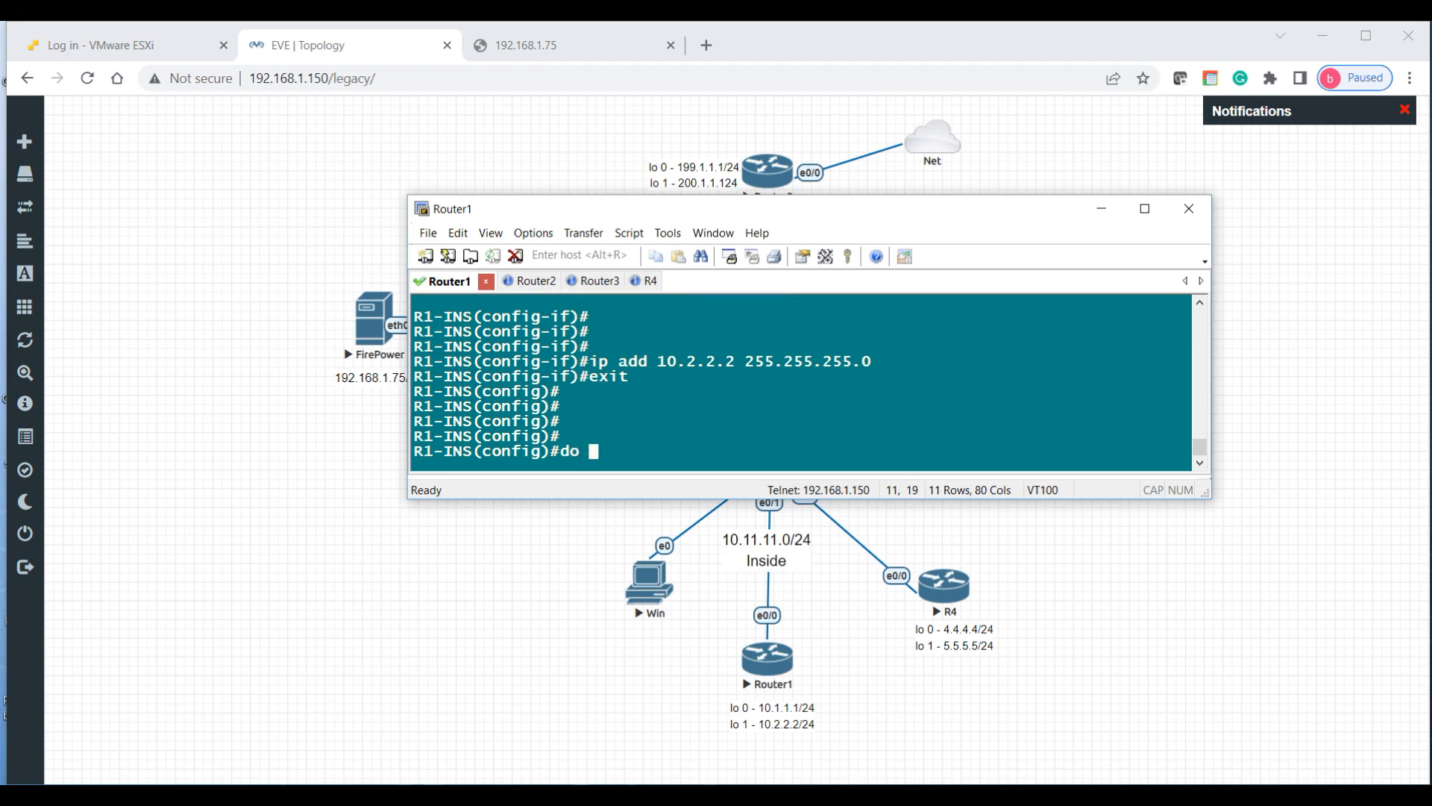
text(sh ip int hbri)
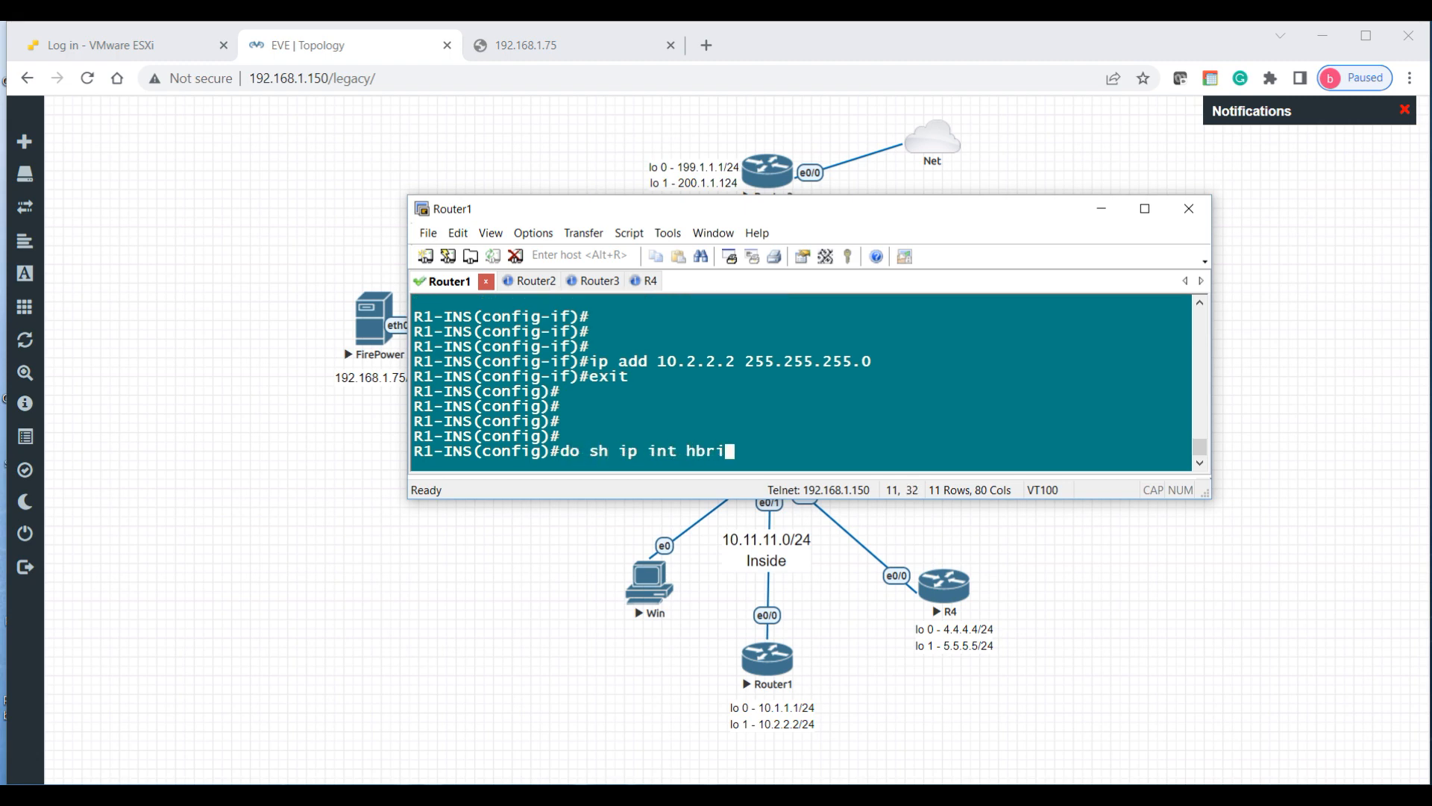
Step: List R1-INS interface addresses and status with show ip interface brief
key(BackSpace)
key(BackSpace)
key(BackSpace)
text(bri)
key(Return)
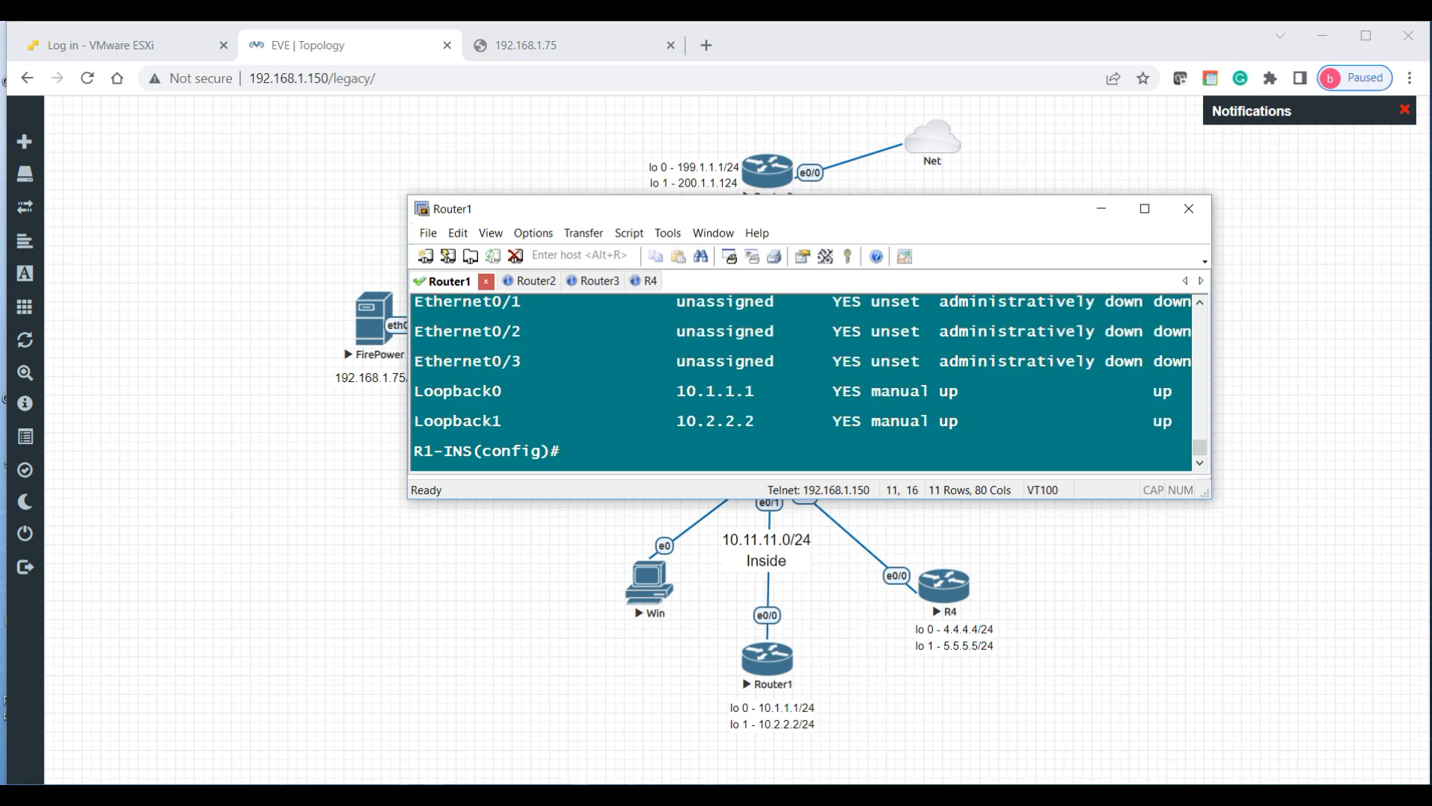
click(1201, 303)
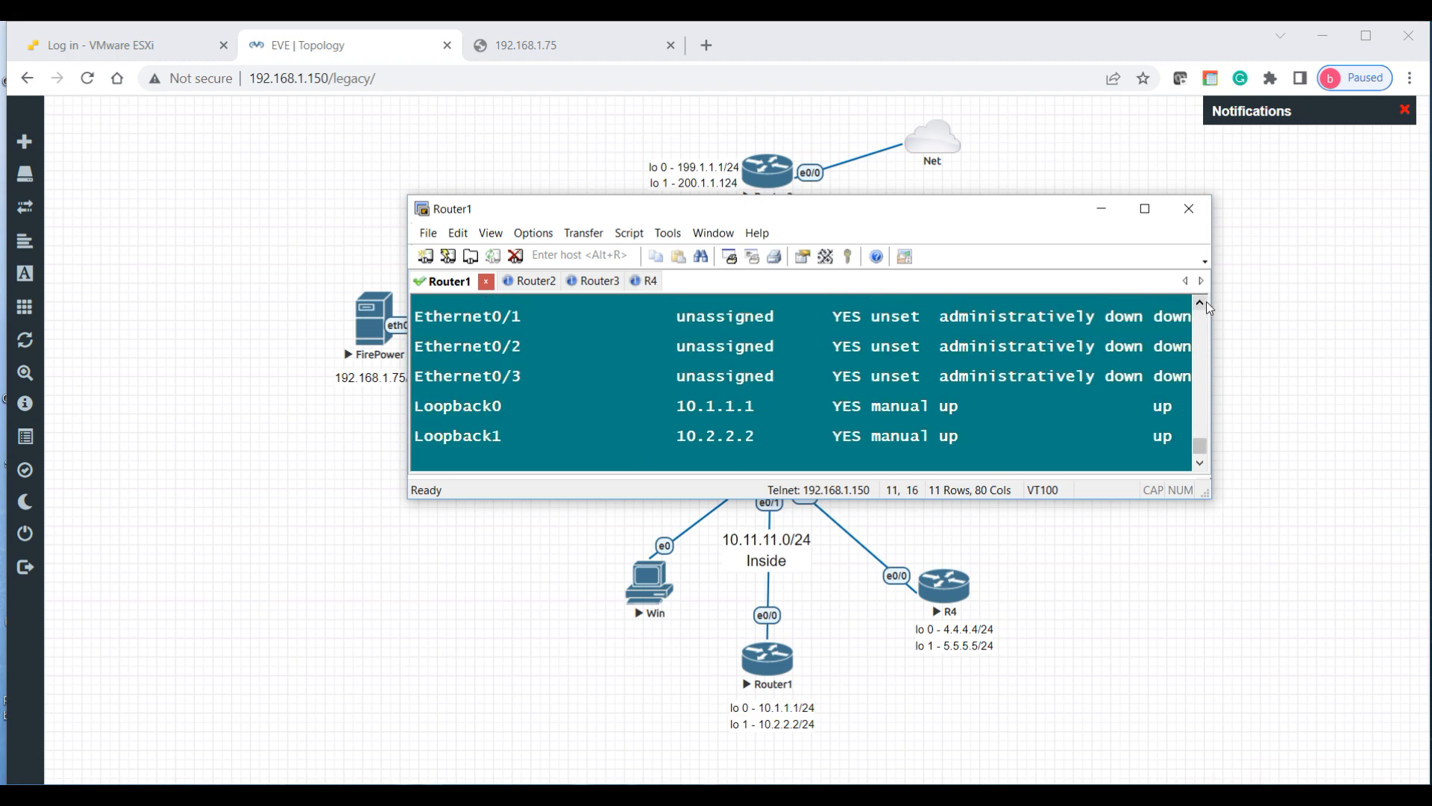
click(1203, 302)
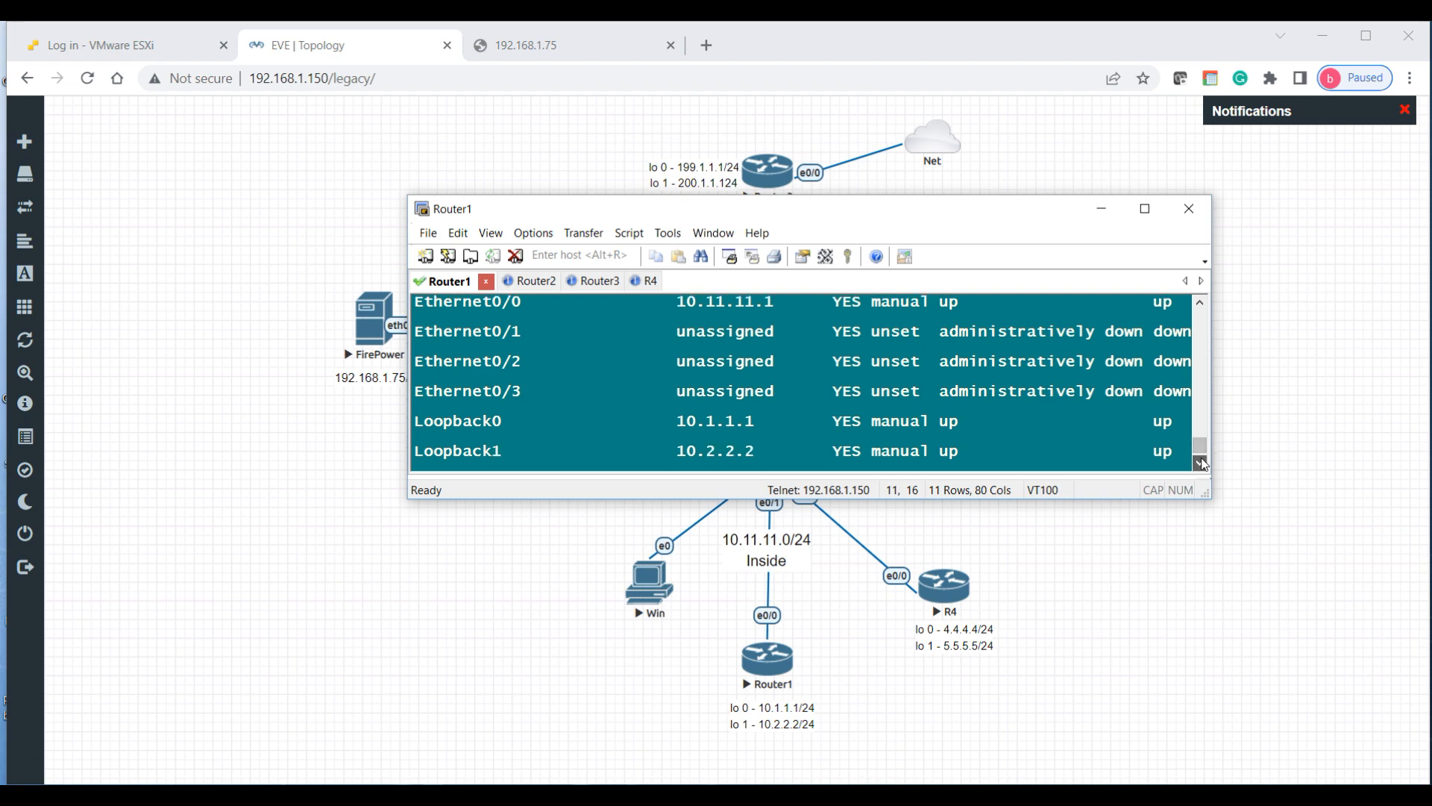
scroll(930, 373, down, 2)
Step: Save R1-INS's configuration with do wr mem and exit to privileged mode
key(Return)
key(Return)
key(Return)
text(do wr mem)
key(Return)
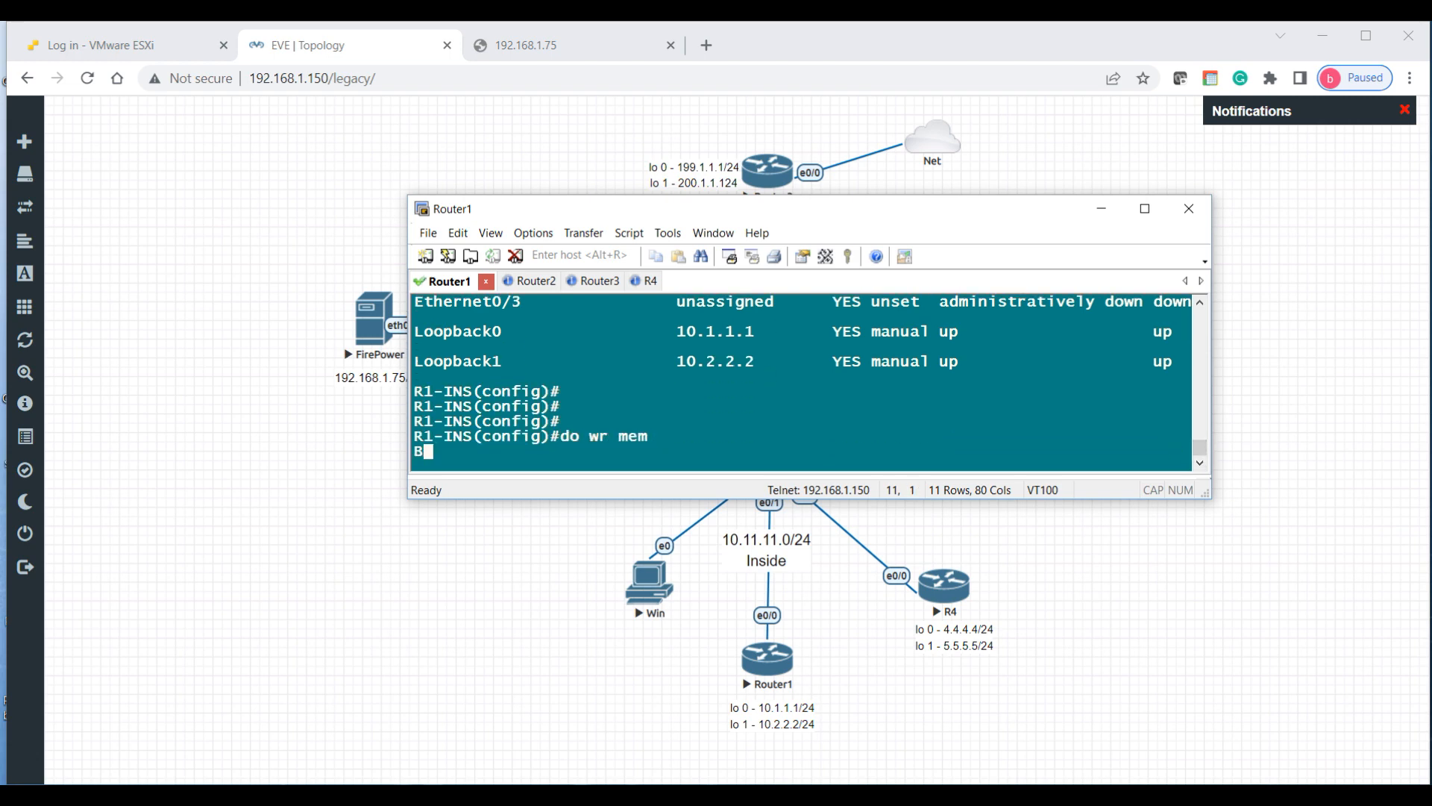
text(do wr mem)
key(Return)
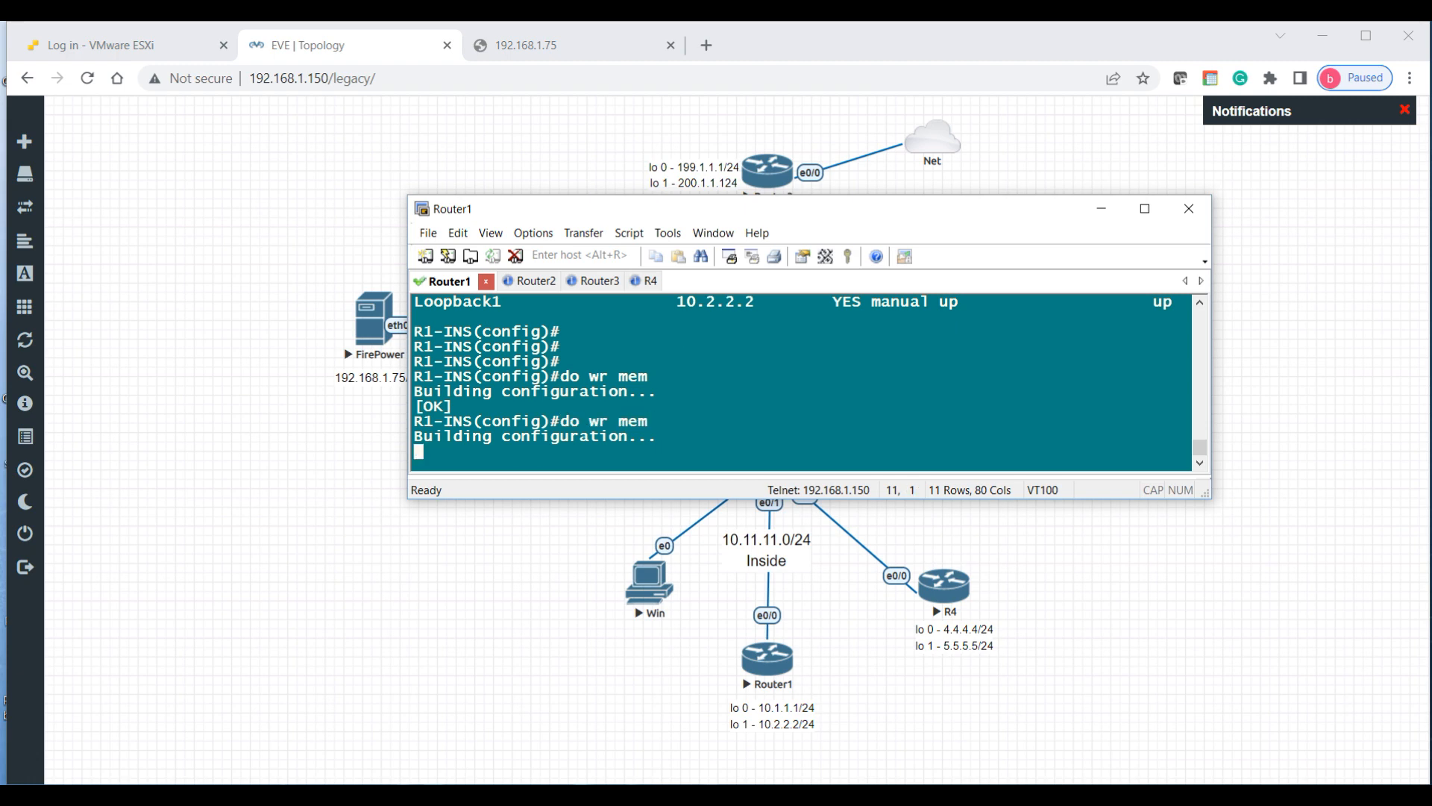
key(Return)
key(Return)
key(Return)
key(Return)
text(end)
key(Return)
key(Return)
key(Return)
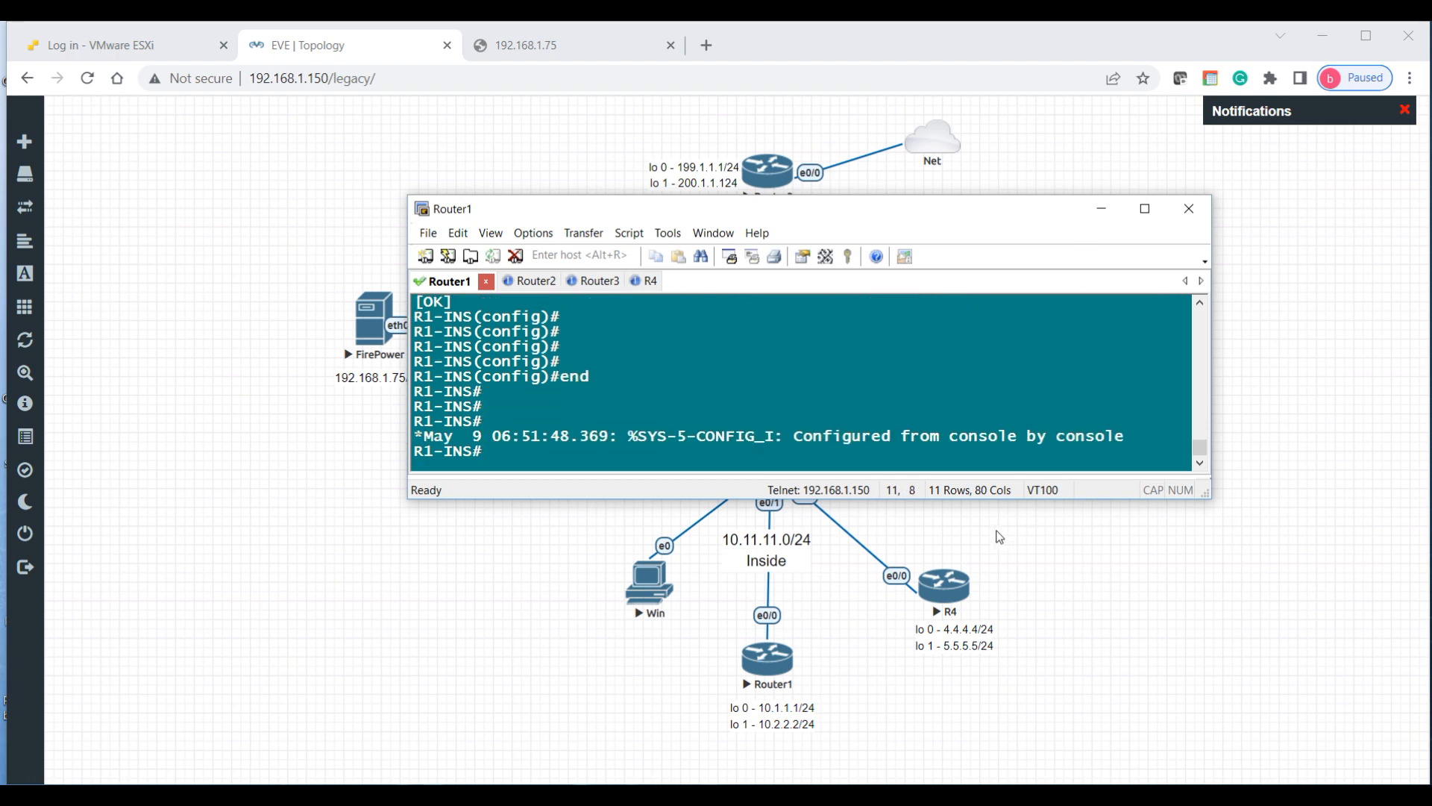
click(643, 283)
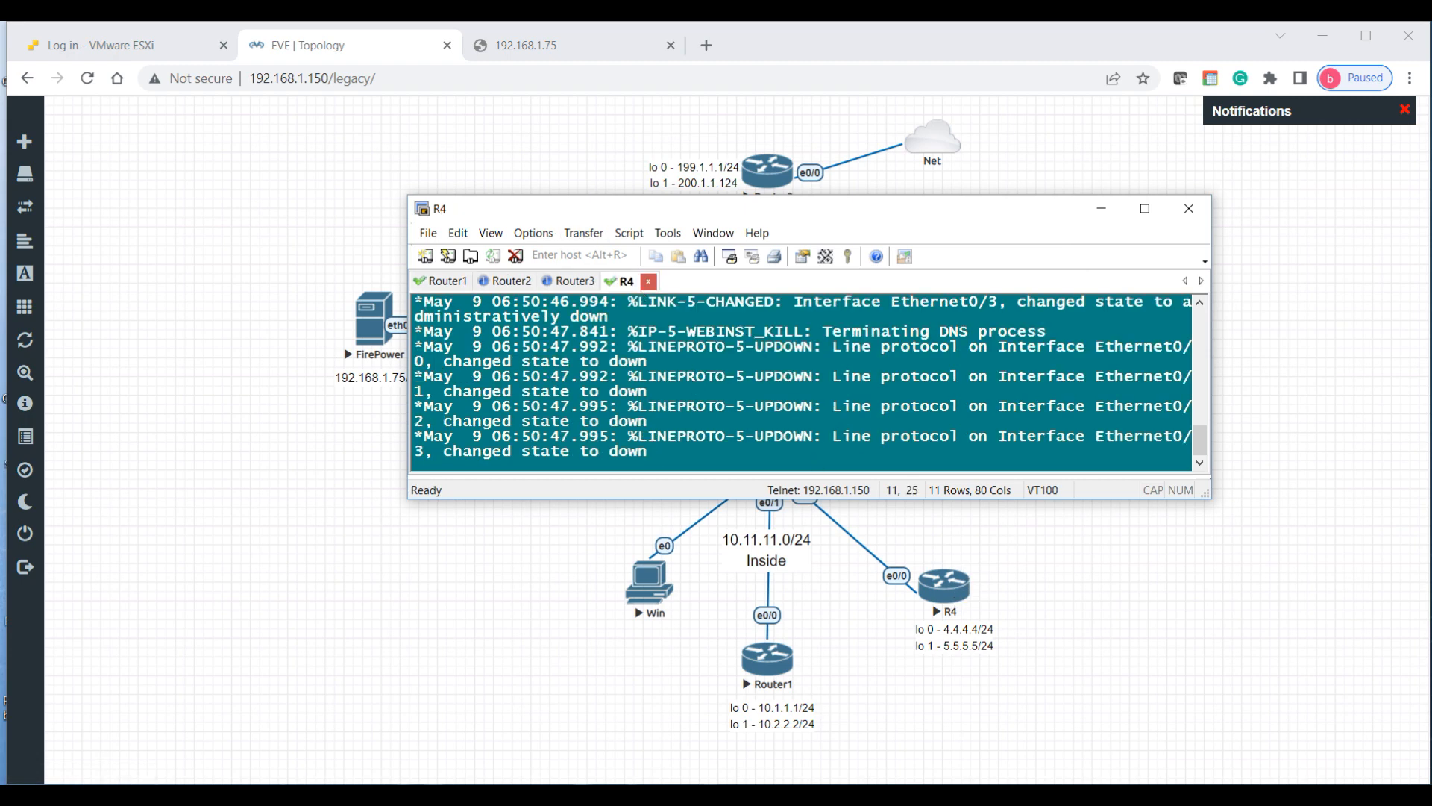
Step: Rename R4 to R4-Inside in global configuration mode
key(Return)
key(Return)
key(Return)
key(Return)
key(Return)
text(en)
key(Return)
text(conf t)
key(Return)
text(ho R4-Inside)
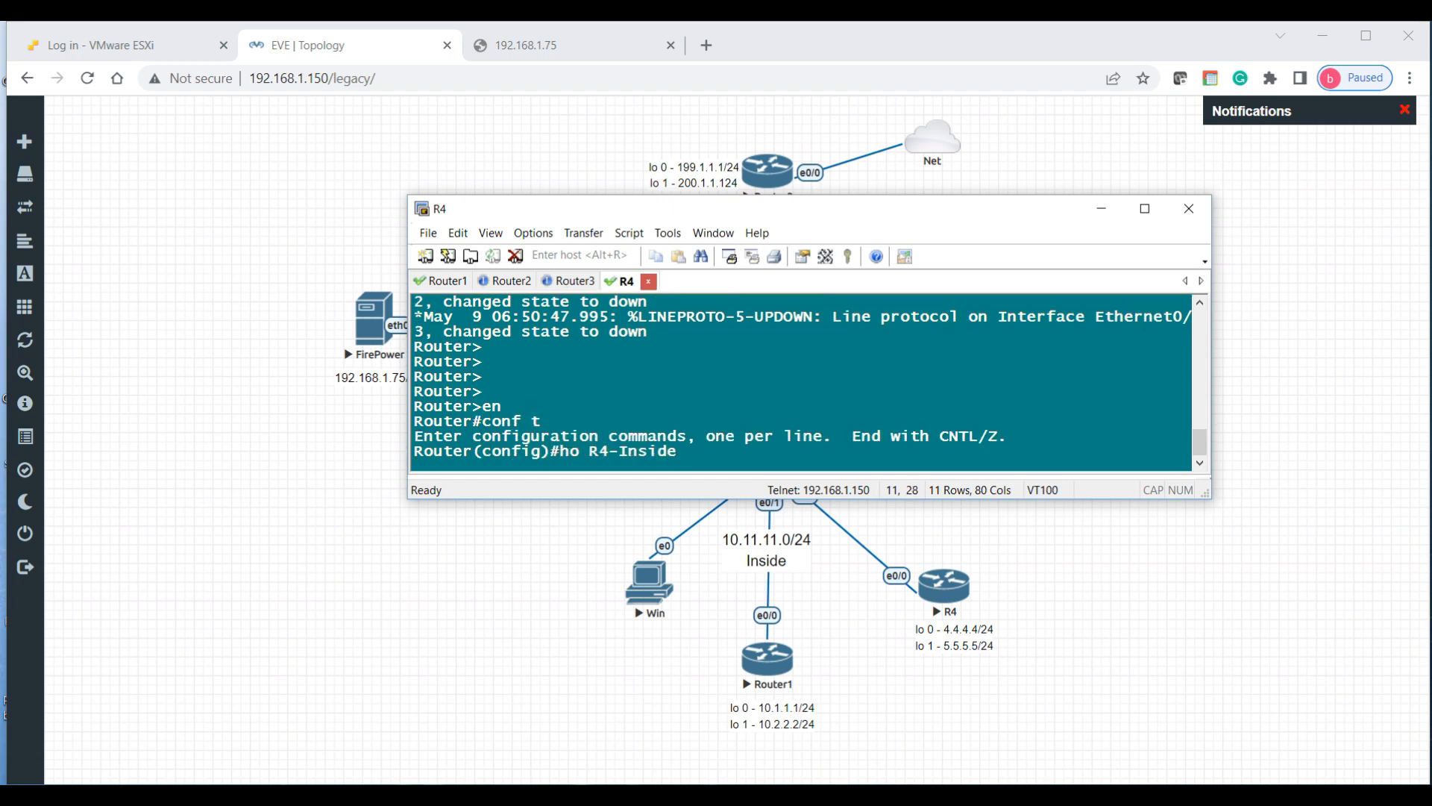
key(Return)
text(\)
key(Return)
key(Return)
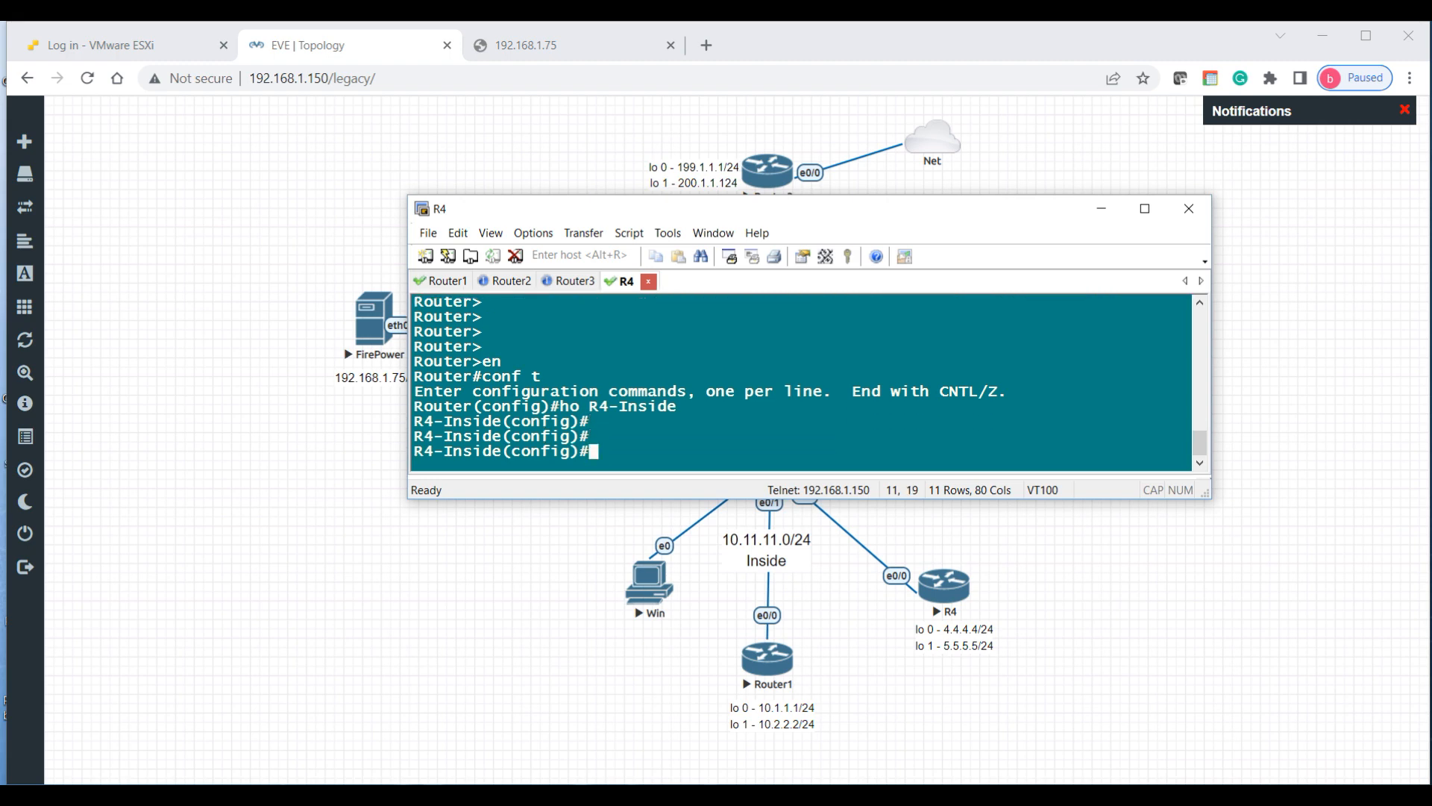
Step: Enable R4-Inside's Ethernet0/0 with address 10.11.11.4 255.255.255.0
text(int e0/0)
key(Return)
text(no sg)
key(BackSpace)
key(BackSpace)
text(h)
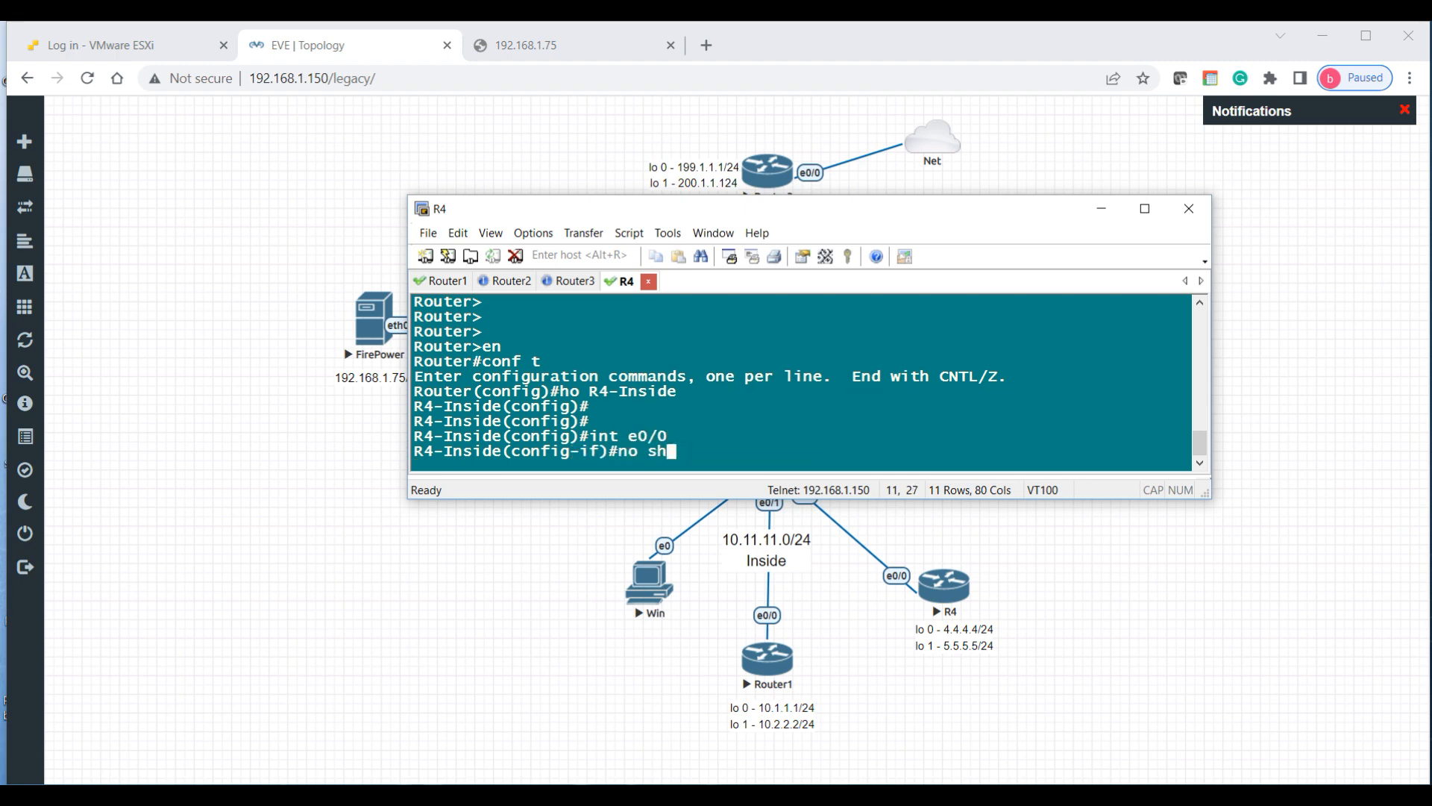
key(Return)
text(ip add )
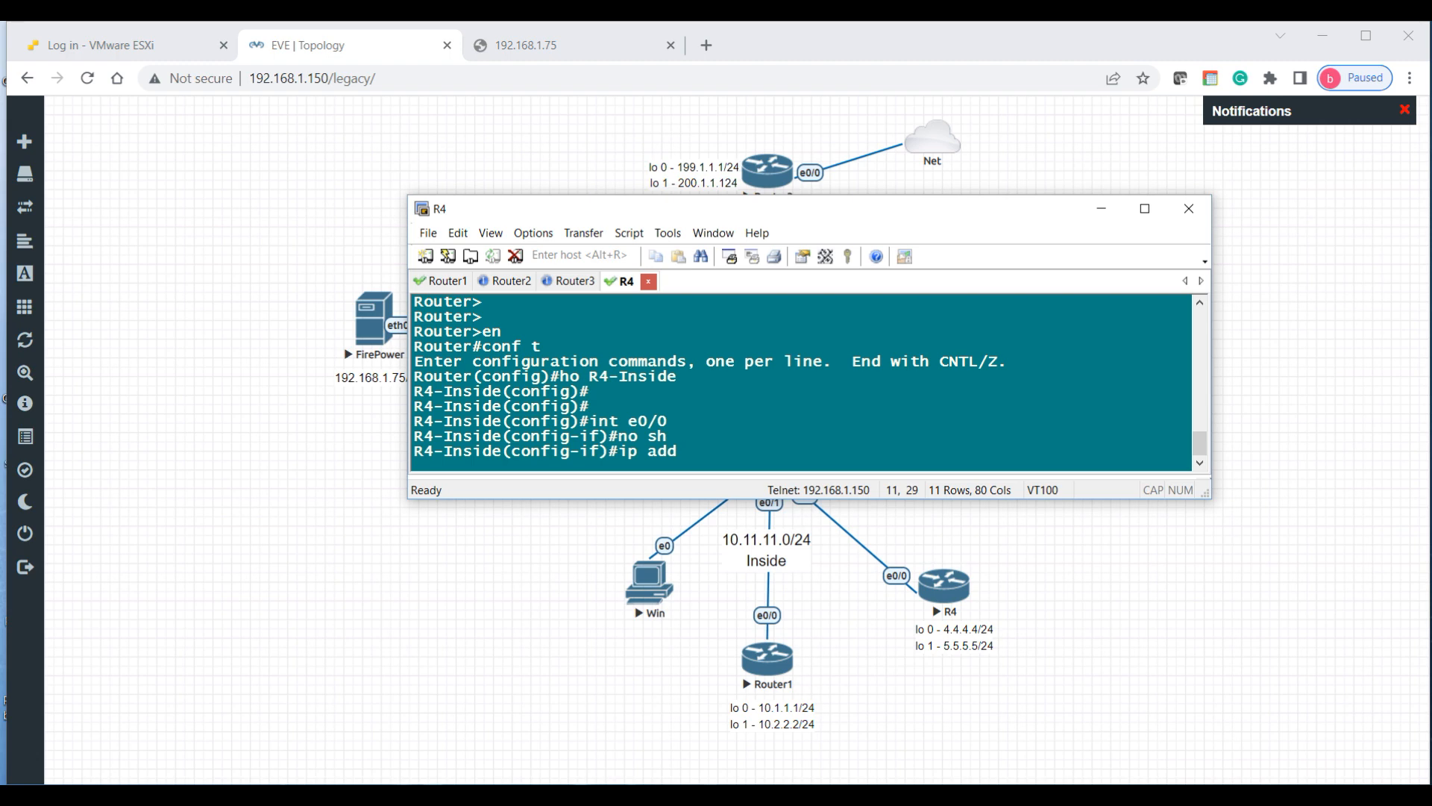
text(10.11.1)
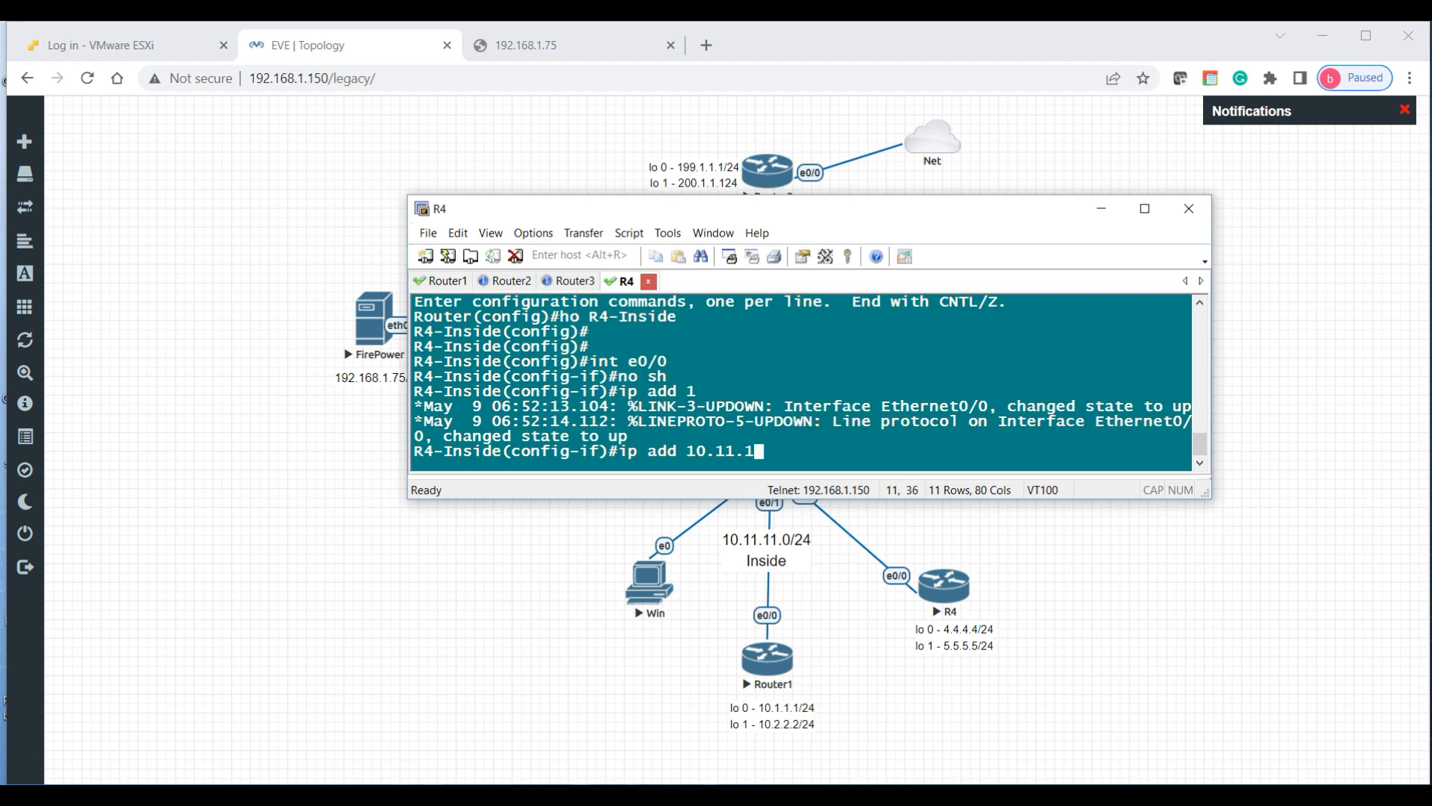
text(1.4 255.255.255.0)
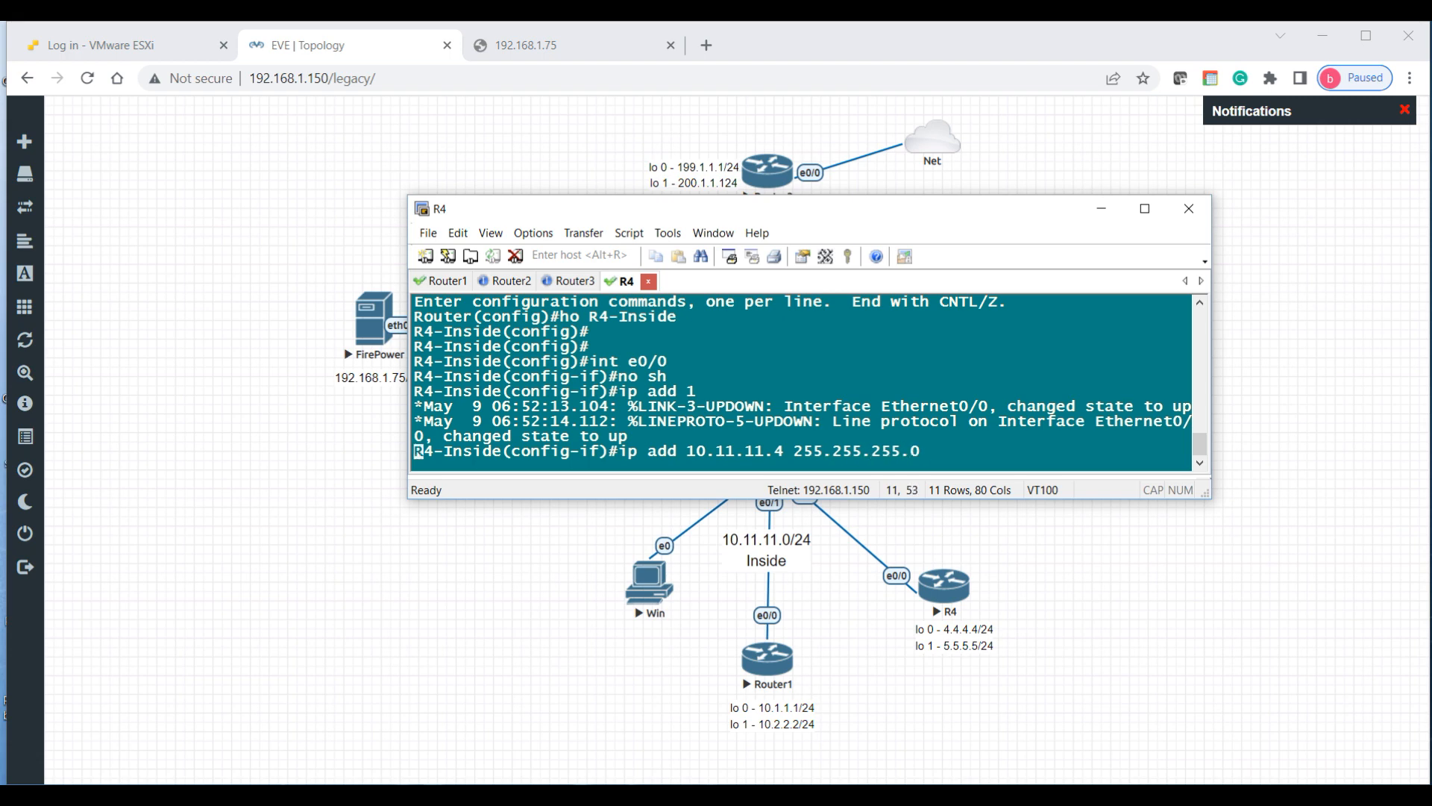
key(Return)
key(Return)
key(Return)
Step: Give Loopback0 10.4.4.4/24 and Loopback1 5.5.5.5/24
text(int lo 0)
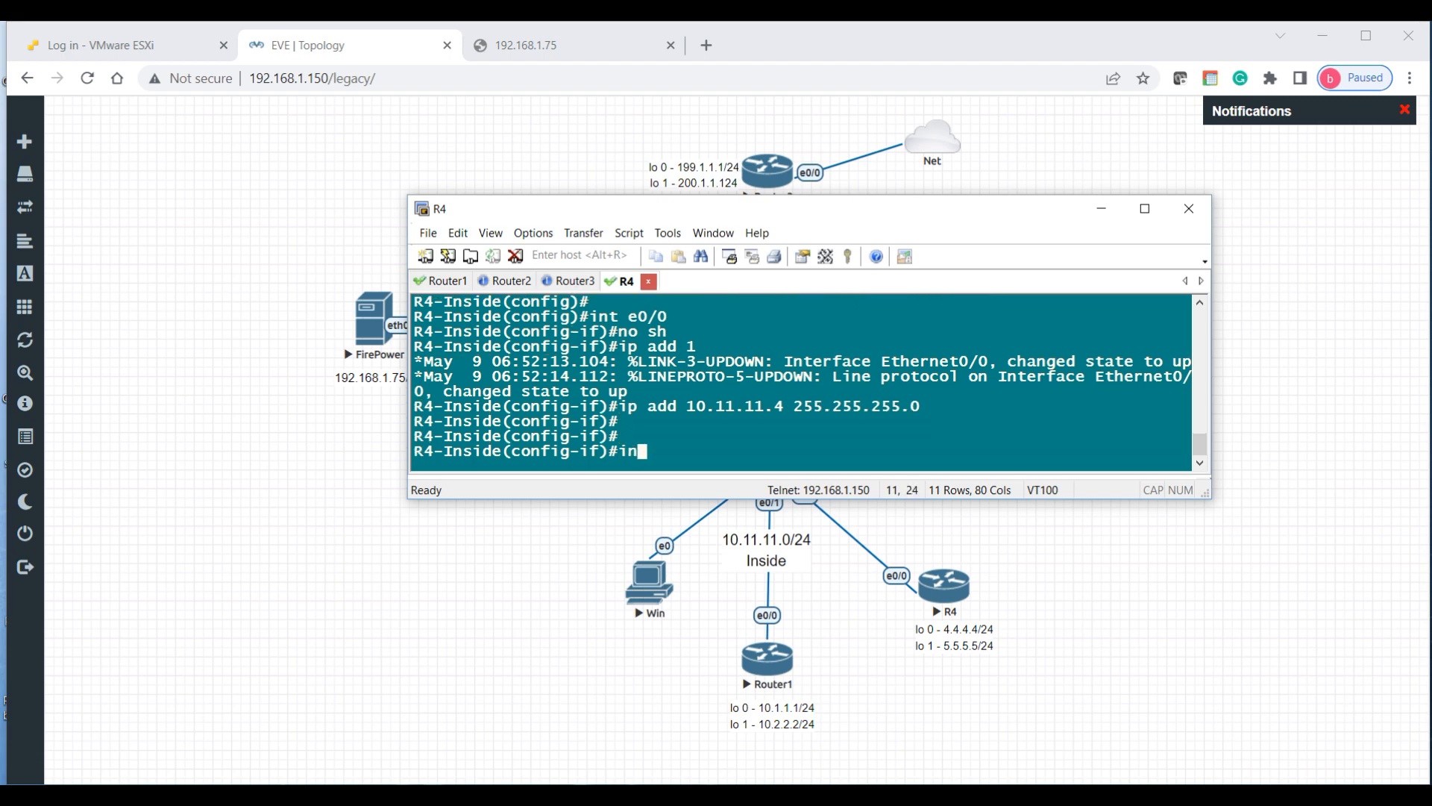
key(Return)
text(ip)
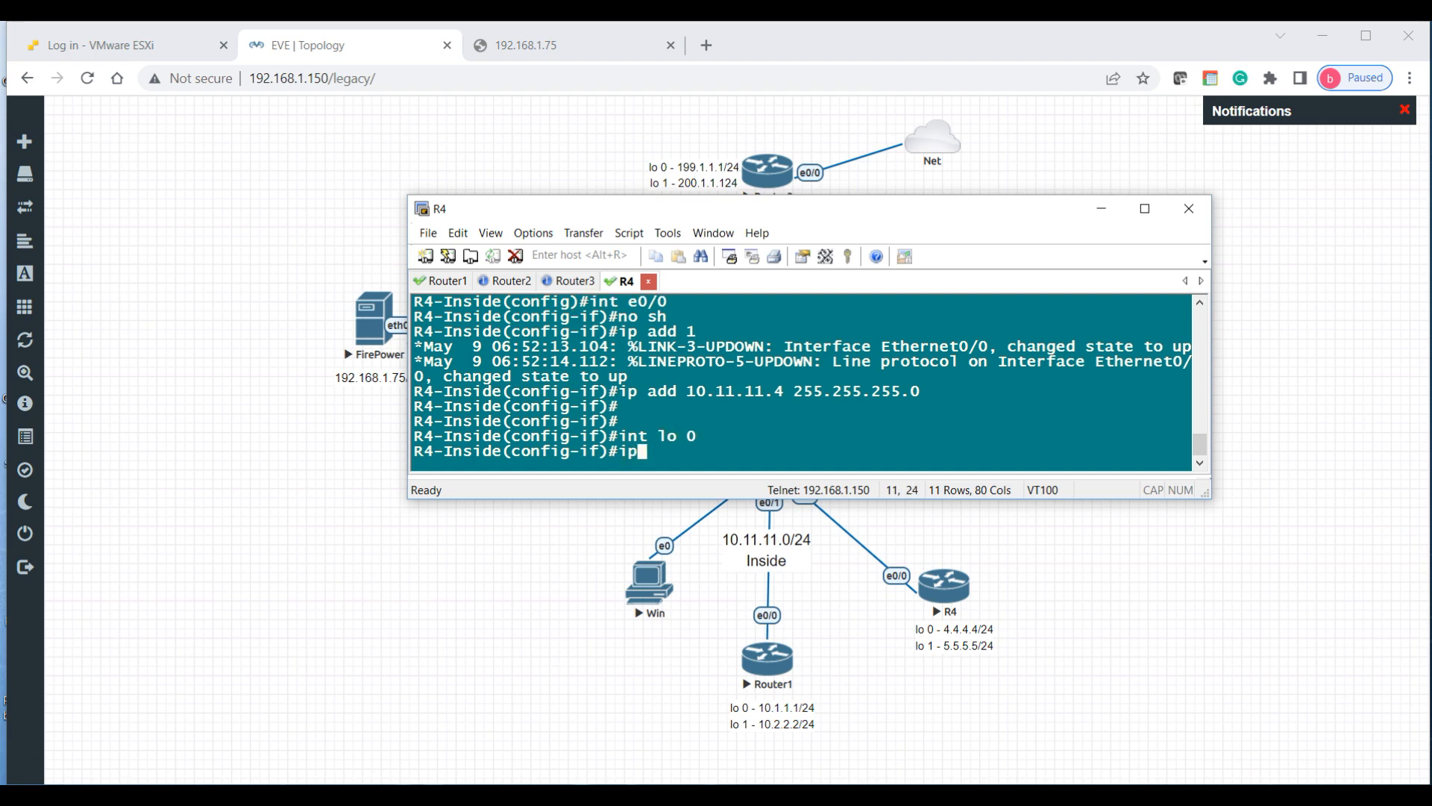
text( add 10.)
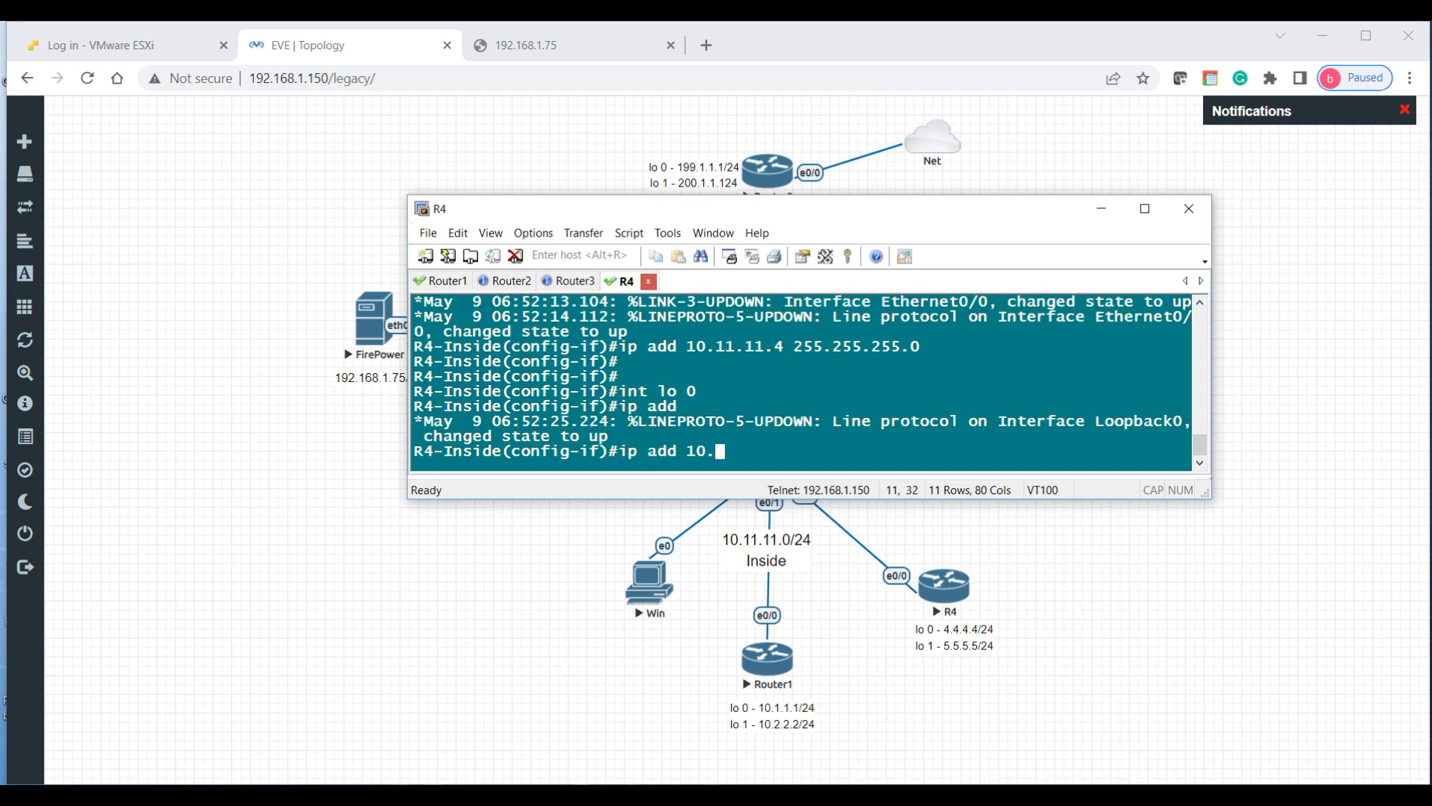
text(4.4.4 255.255.25.)
text(.0)
key(Return)
key(Return)
text(i)
key(BackSpace)
key(BackSpace)
text(int lo 1)
key(Return)
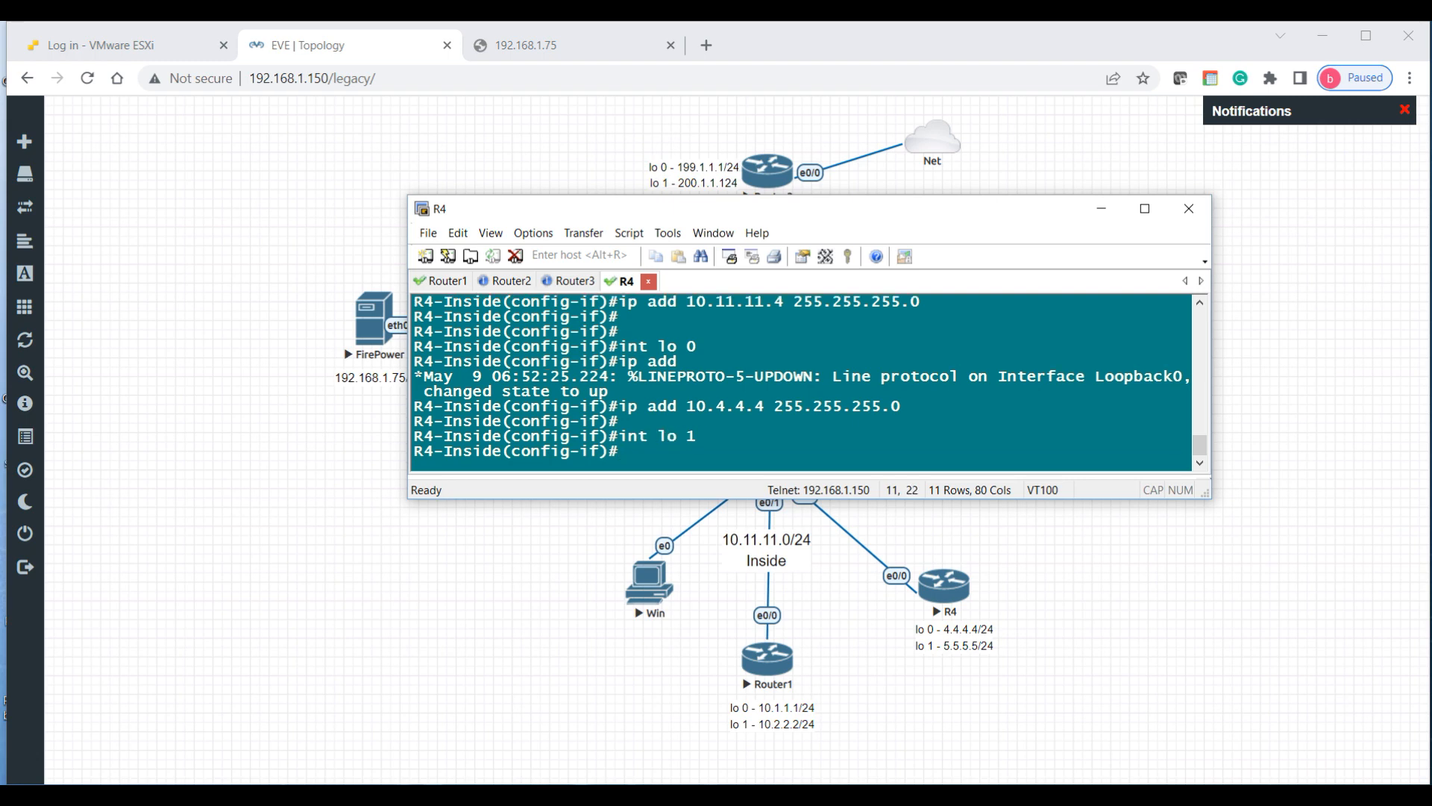
text(ip add 5.5.5.5)
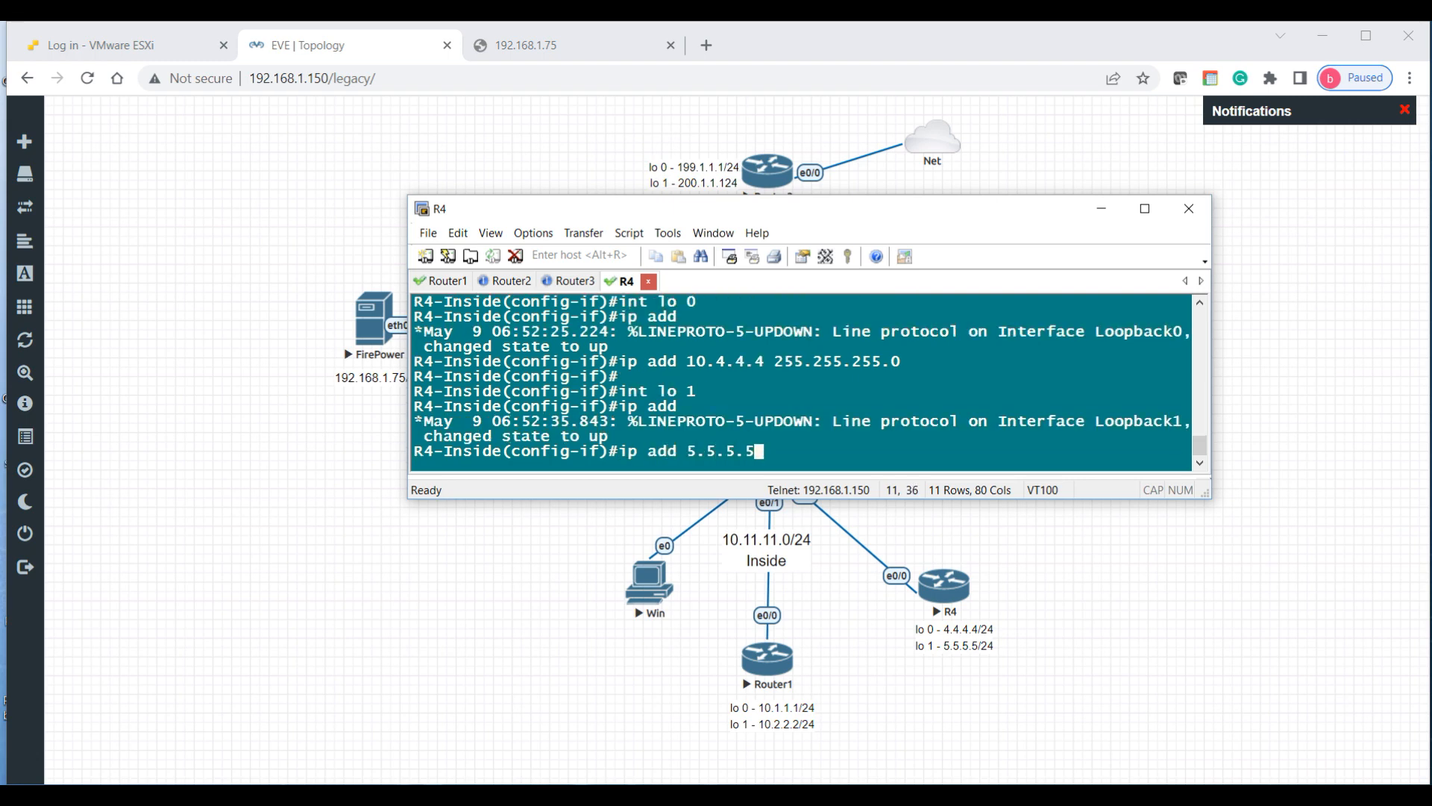
text( 255.255.255.0)
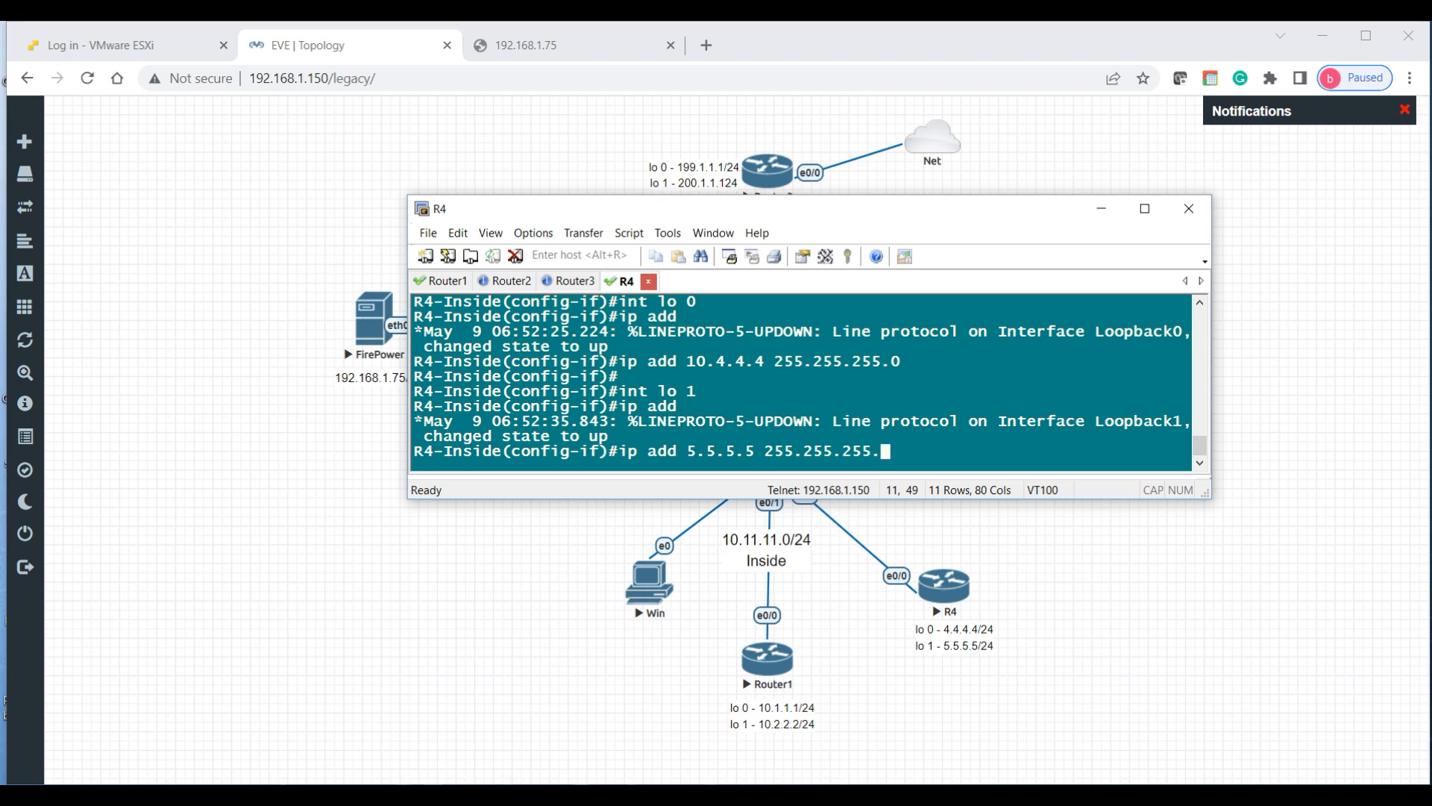
key(Return)
text(exit)
key(Return)
key(Return)
key(Return)
Step: Return to privileged mode and confirm R4-Inside's interfaces with show ip int brief
text(end)
key(Return)
key(Return)
key(Return)
key(Return)
text(sh ip i)
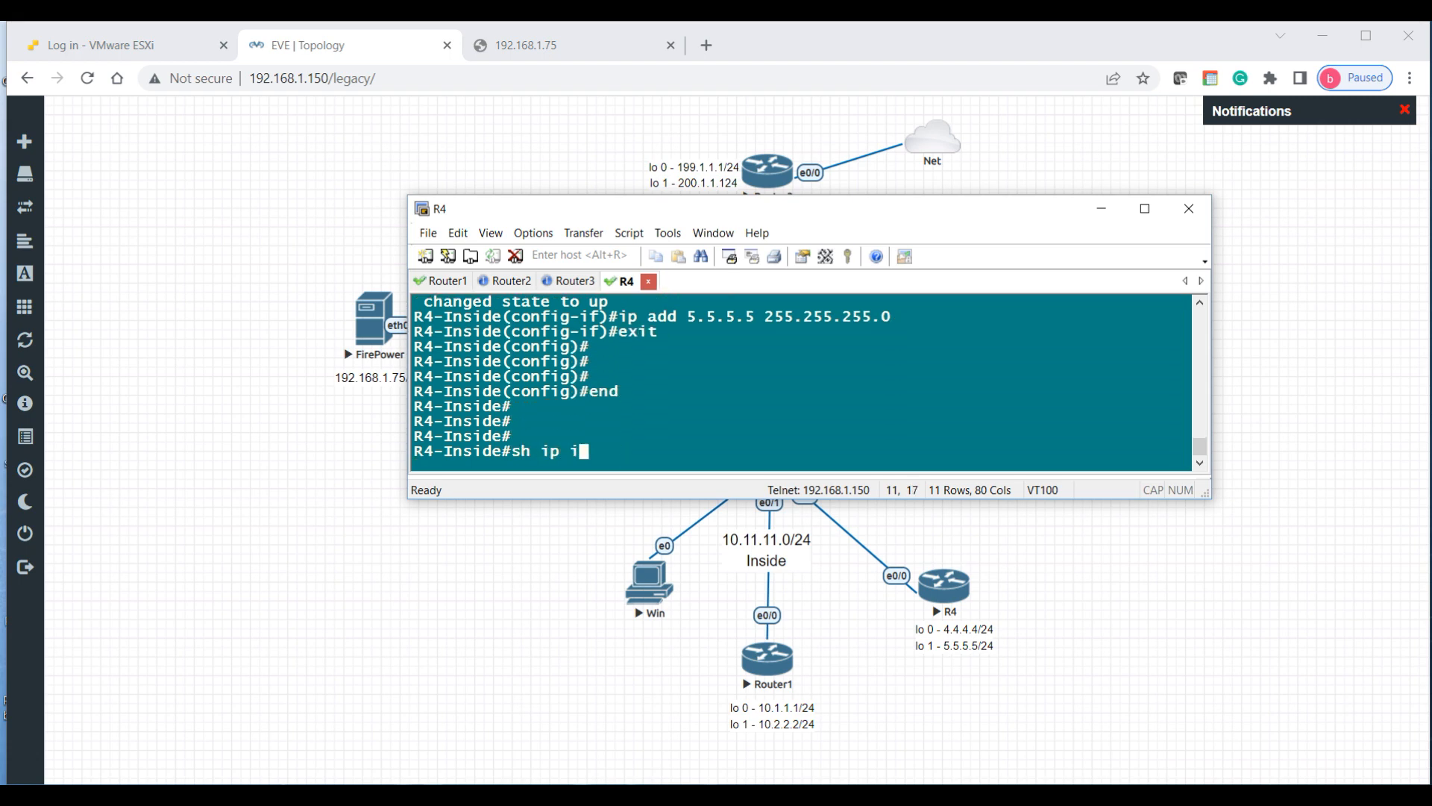
text(nt bri)
key(Return)
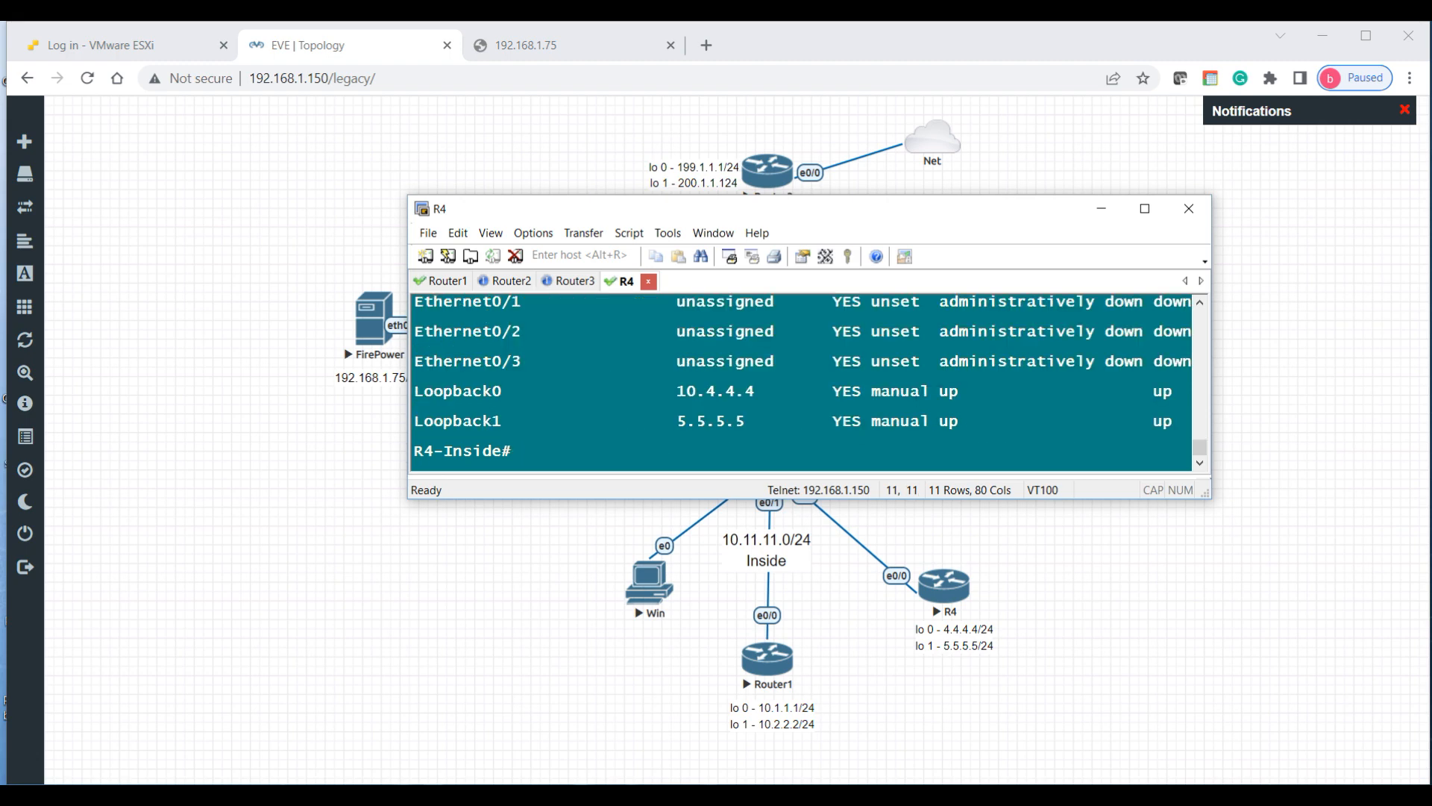
scroll(729, 356, up, 1)
scroll(730, 357, down, 1)
Step: Save R4-Inside's running configuration with wr mem
key(Return)
key(Return)
key(Return)
key(Return)
text(do wr)
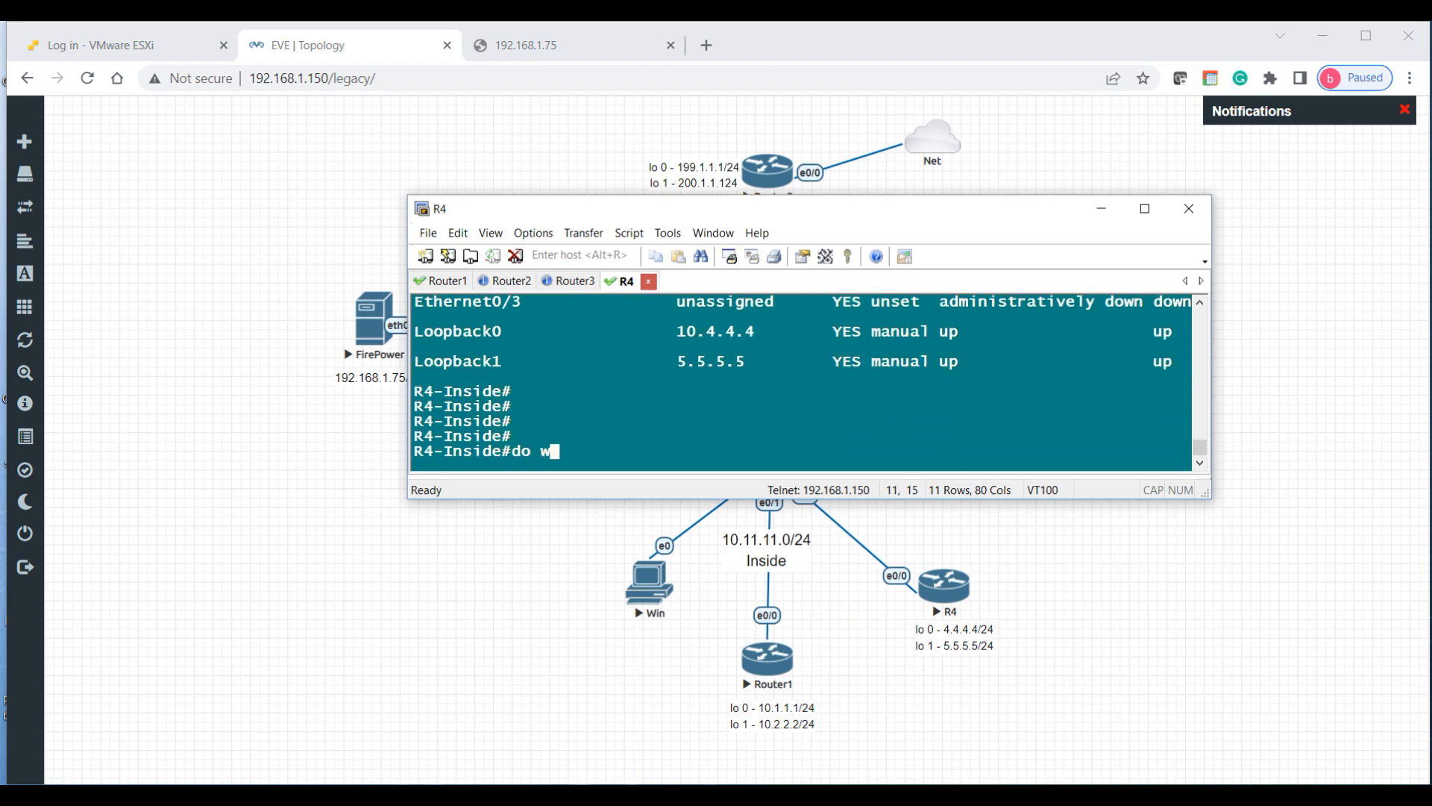
key(Return)
text(wr mem)
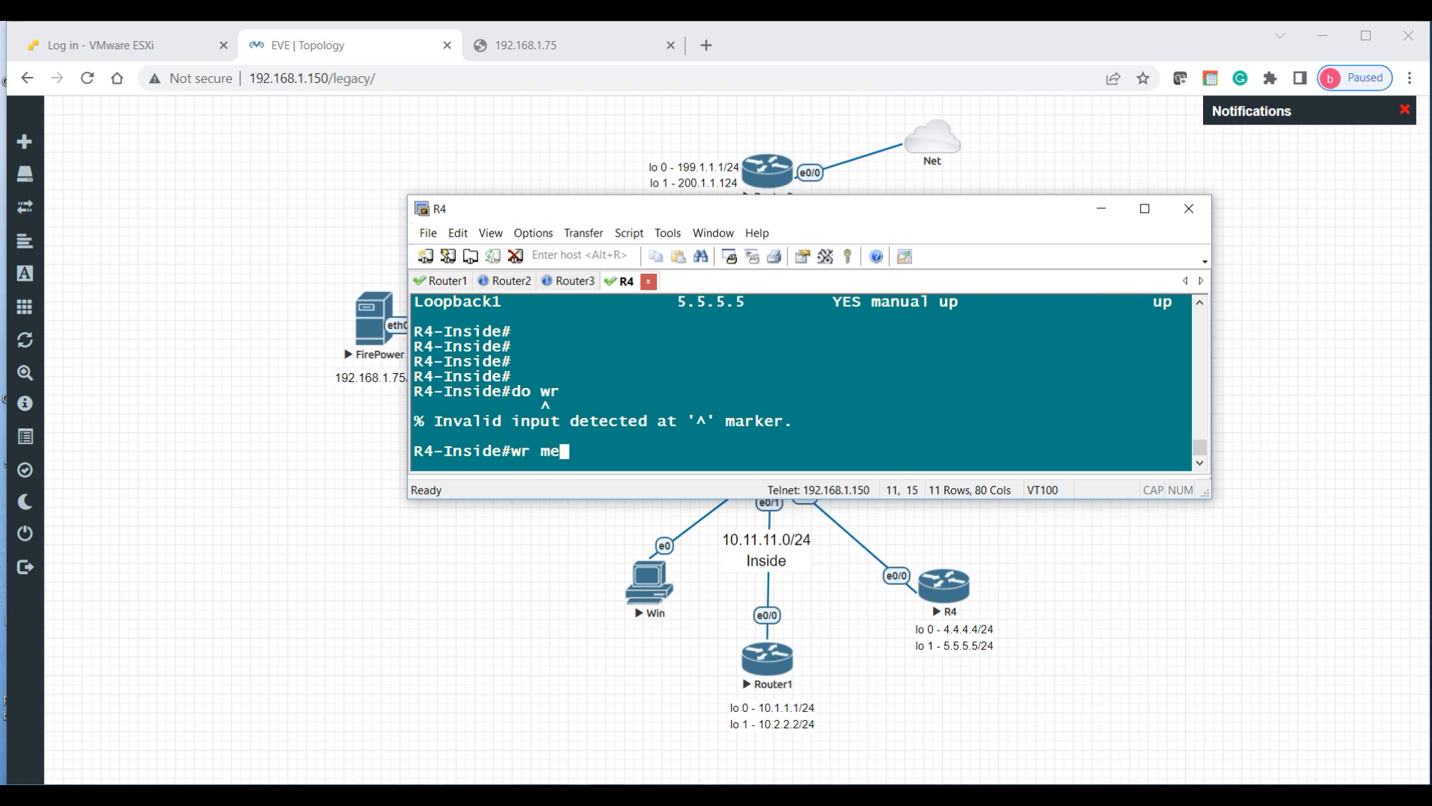
key(Return)
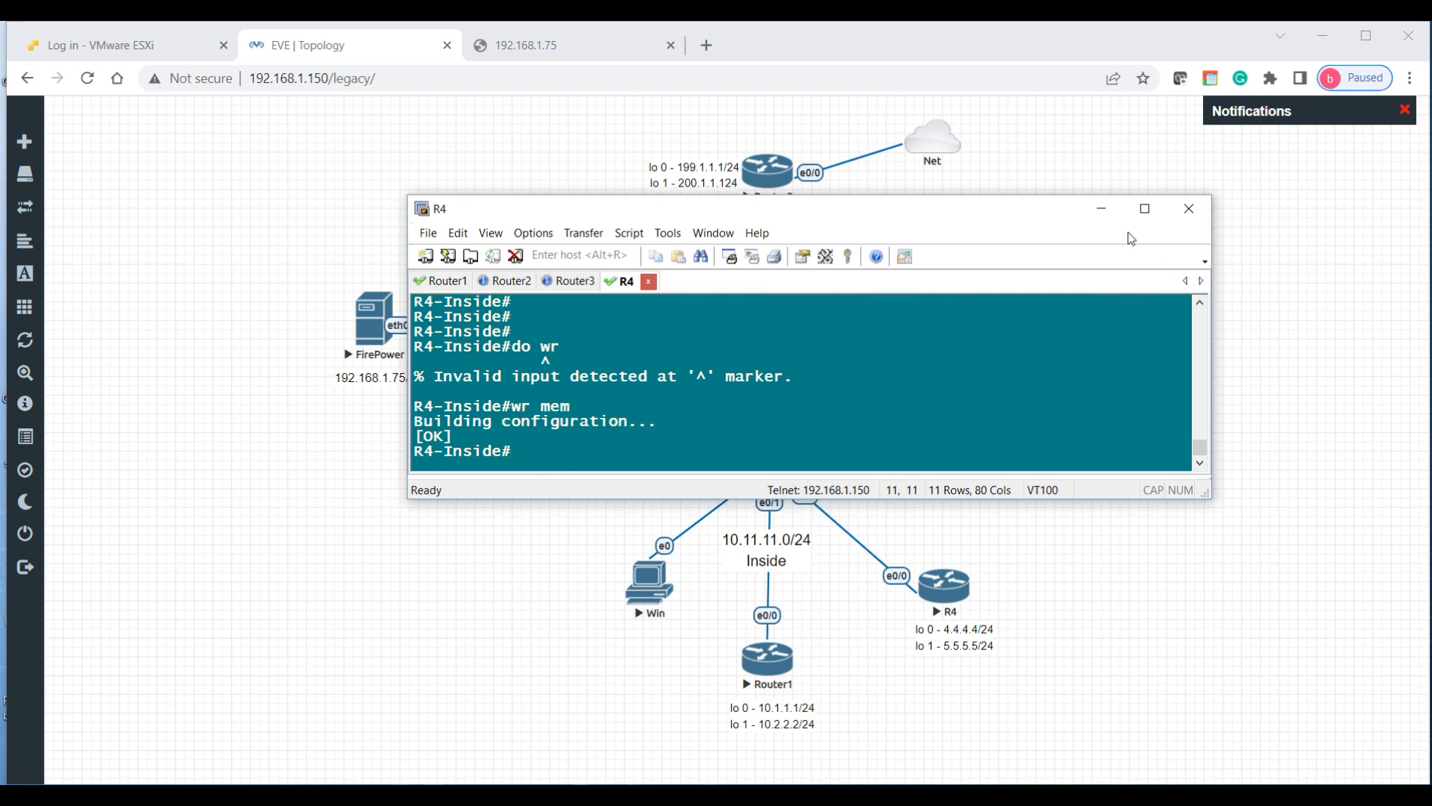
click(1101, 208)
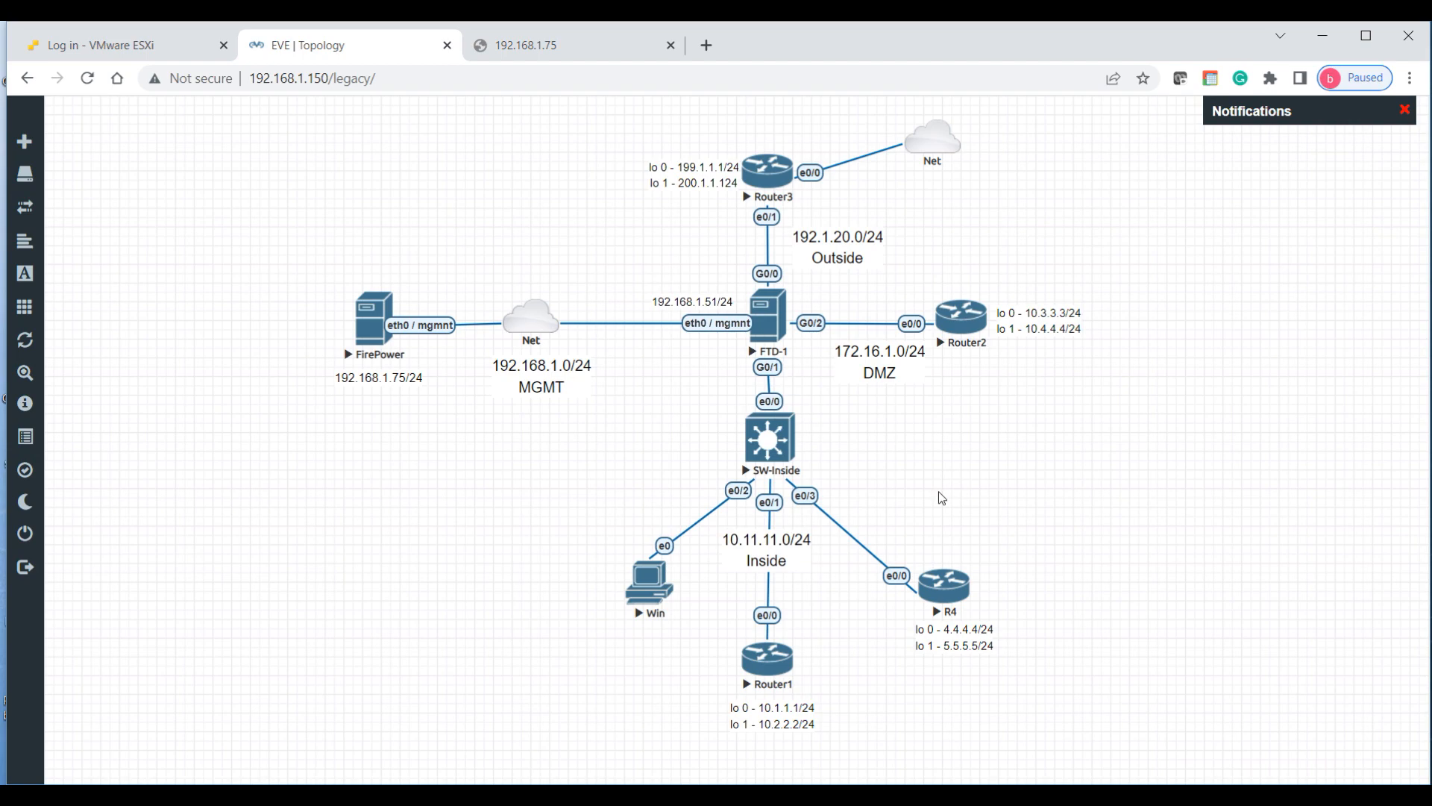
key(alt+Tab)
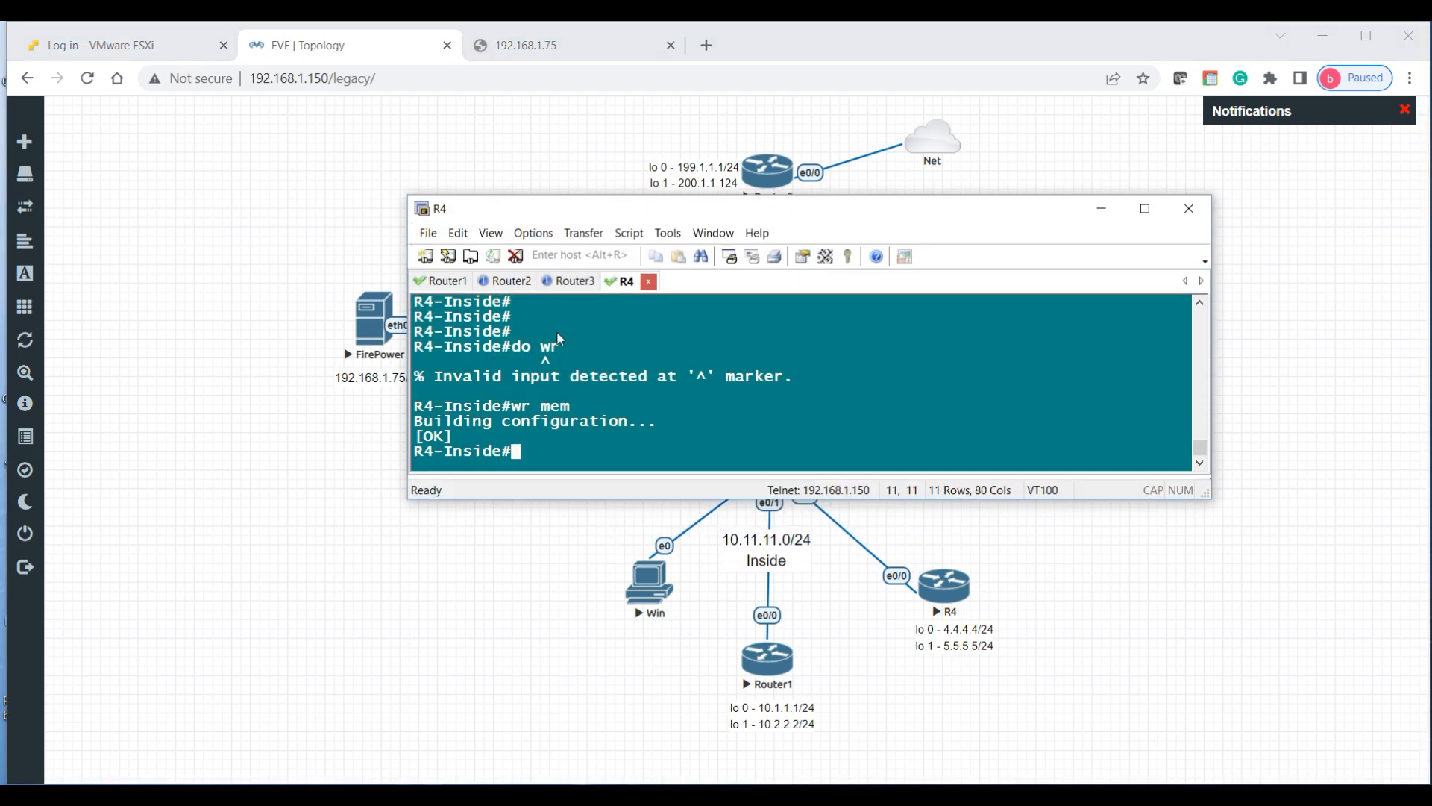
Step: On the Router2 console, set the hostname to R2-DMZ
click(514, 282)
drag(627, 215, 700, 407)
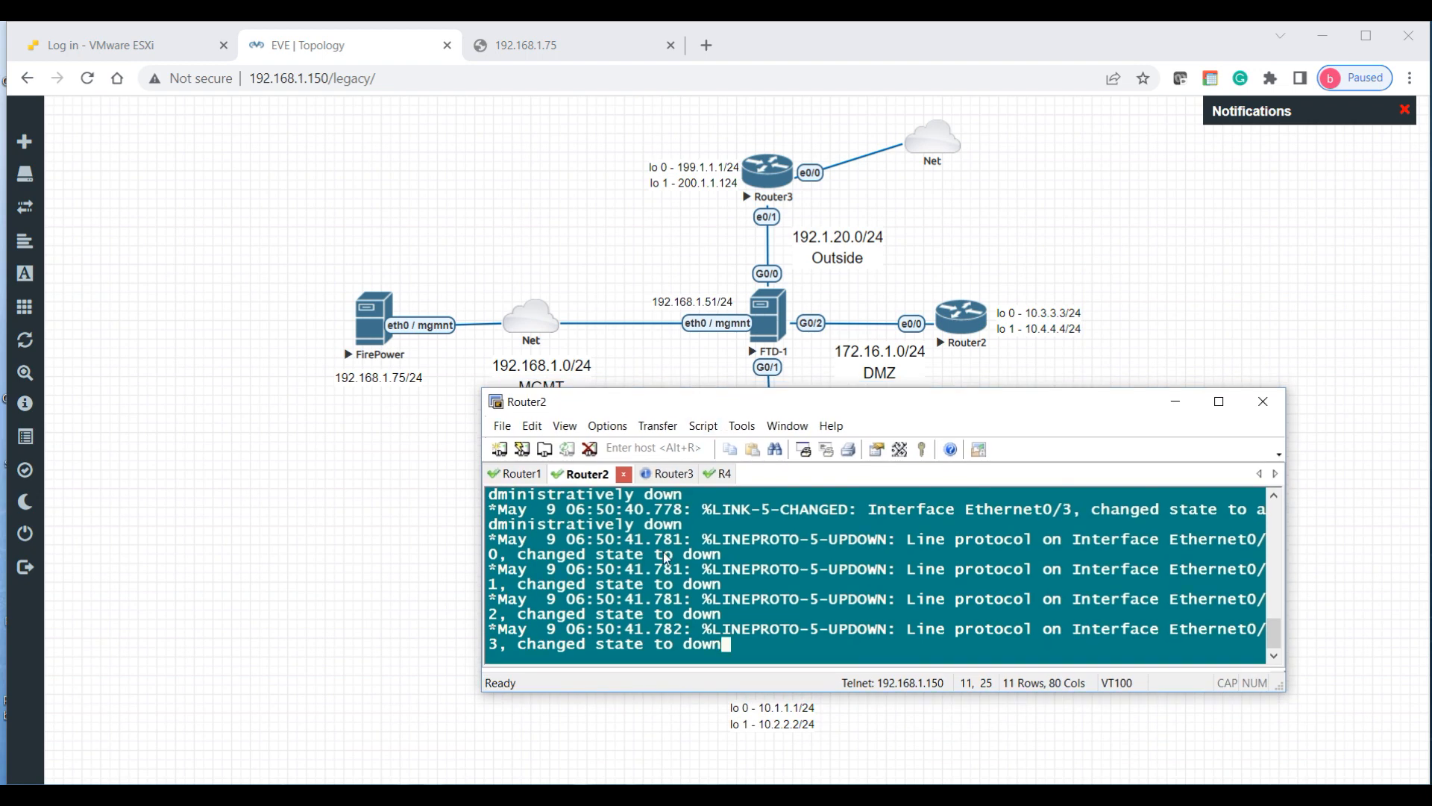
key(Return)
key(Return)
key(Return)
key(Return)
key(Return)
key(Return)
key(Return)
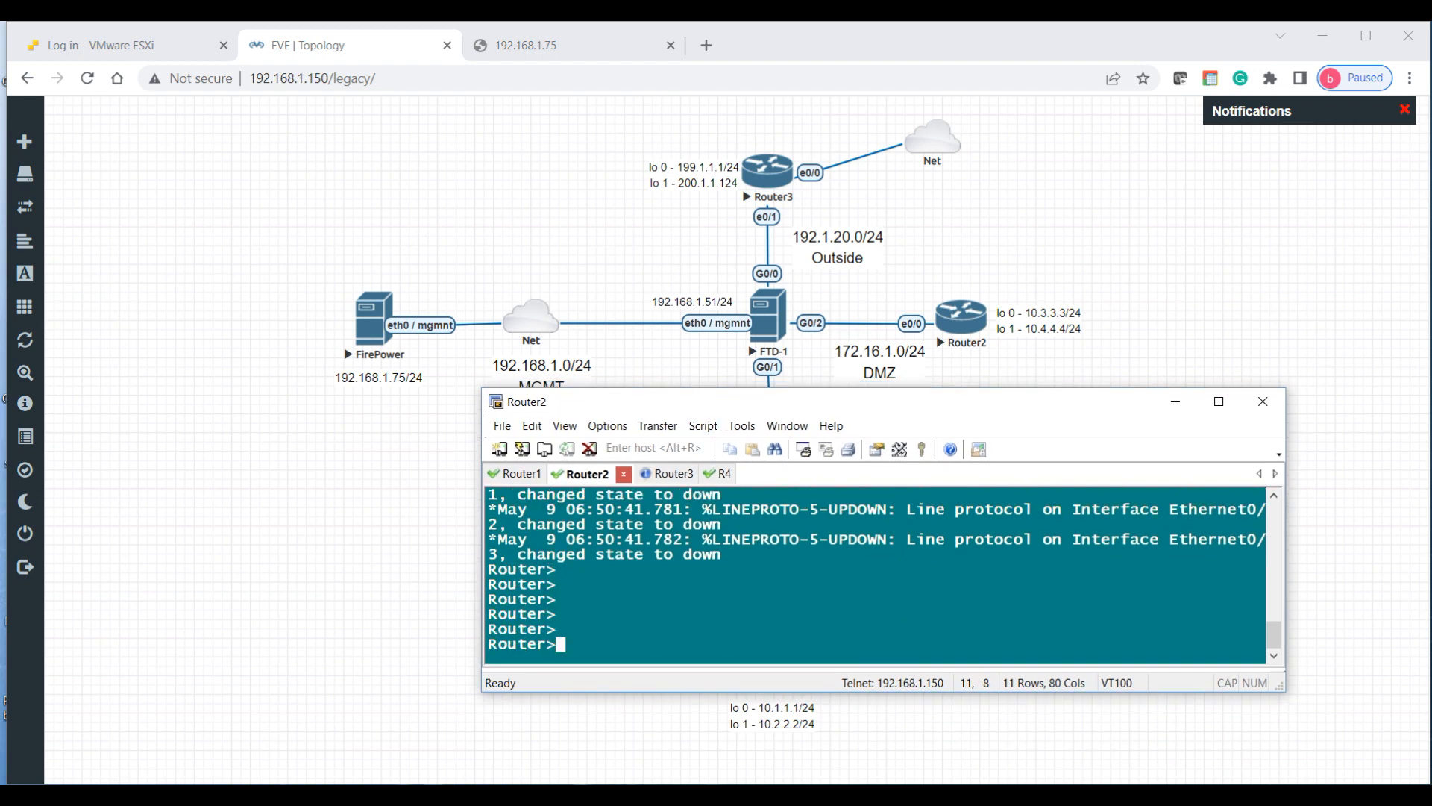
text(en)
key(Return)
text(conf t)
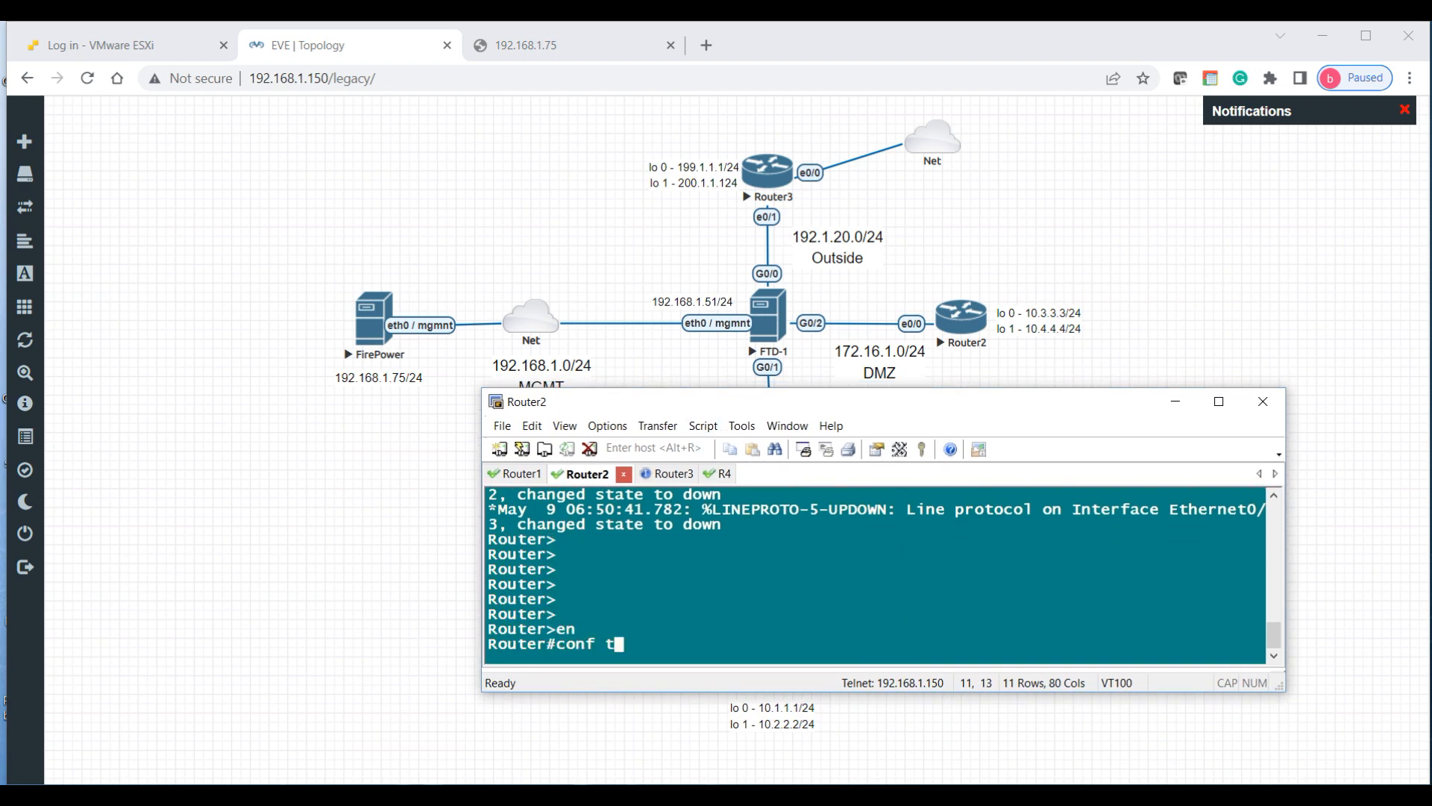
key(Return)
key(Return)
key(Return)
text(ho R2)
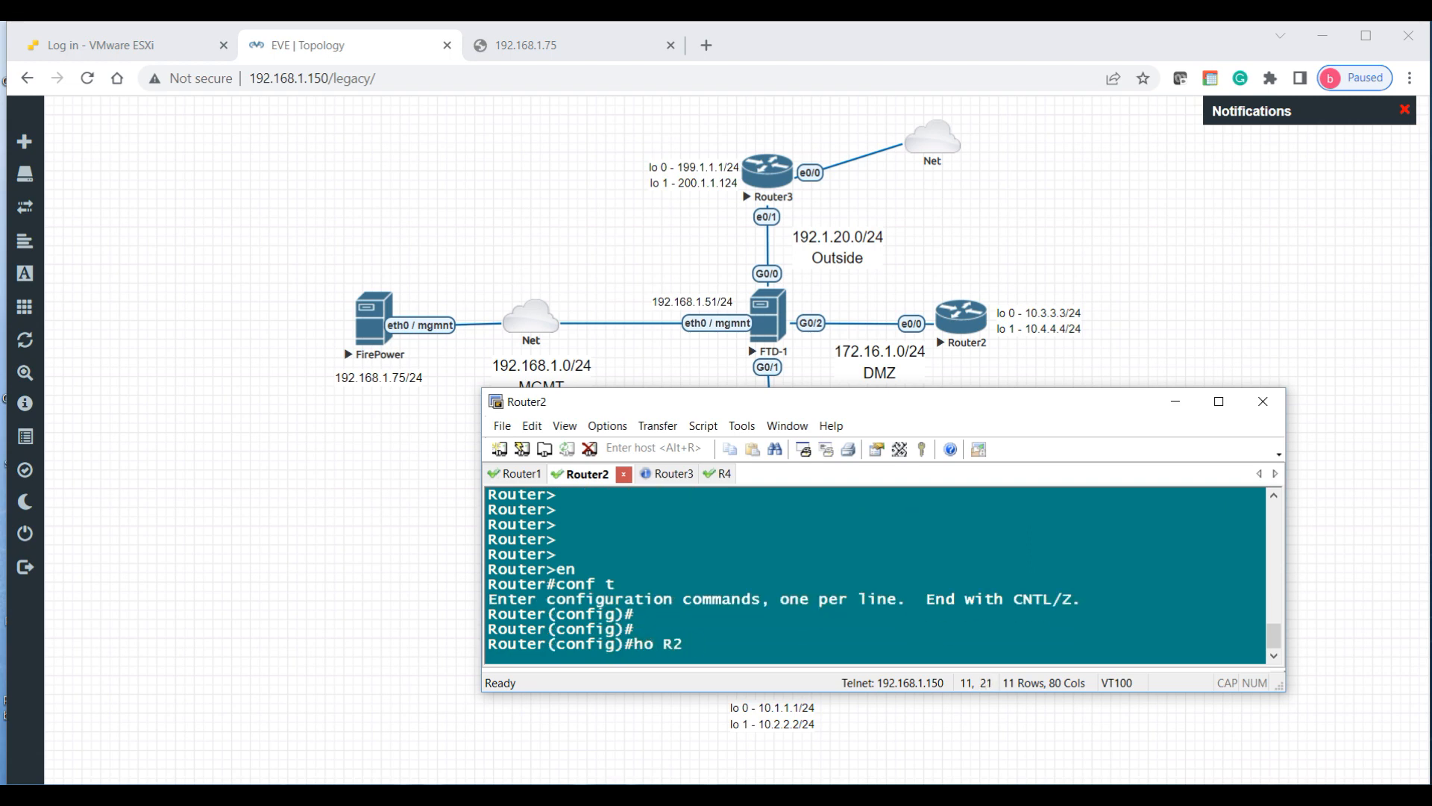
text(-DMZ)
key(Return)
key(Return)
key(Return)
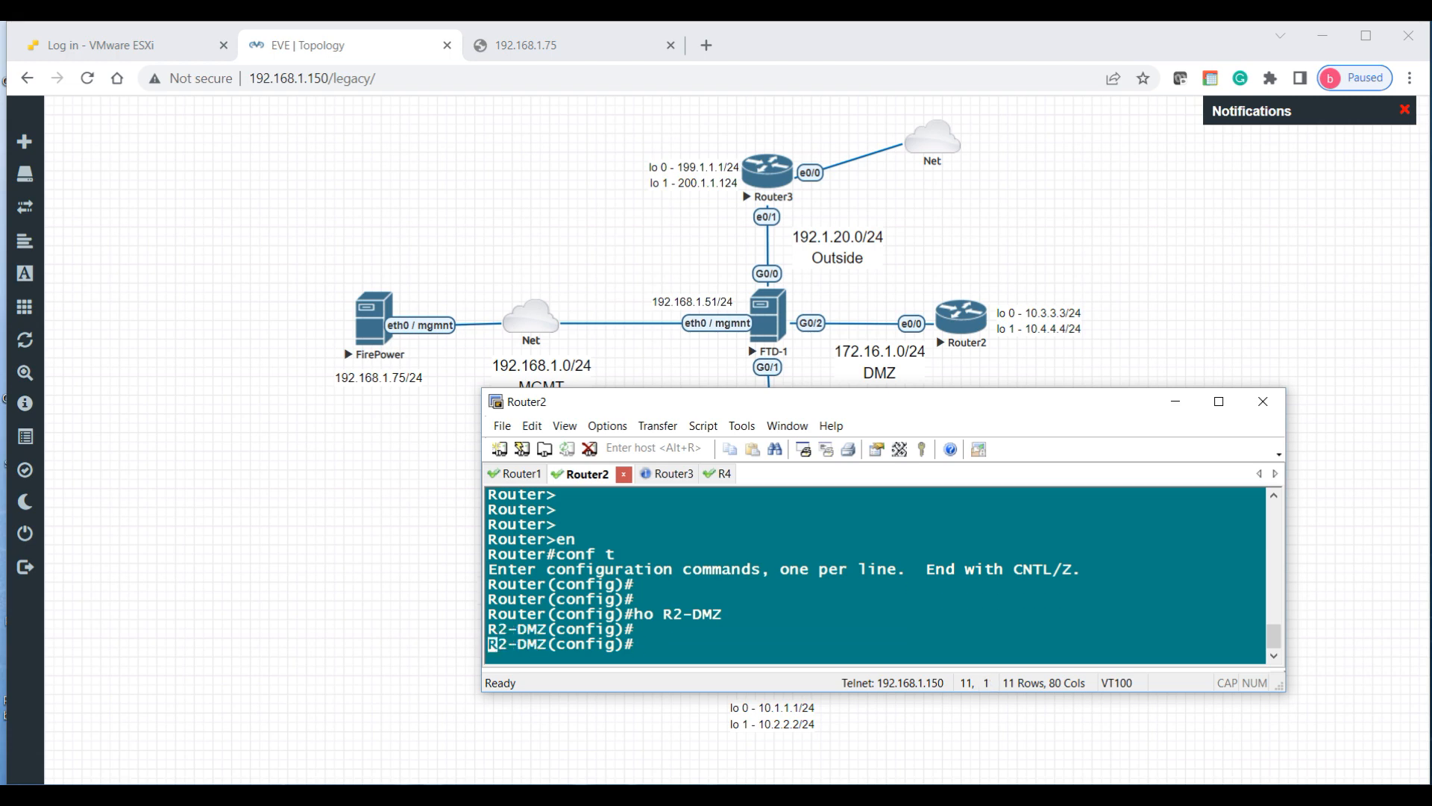
Step: Bring up Ethernet0/0 with address 172.16.1.2 255.255.255.0
text(int e0/0)
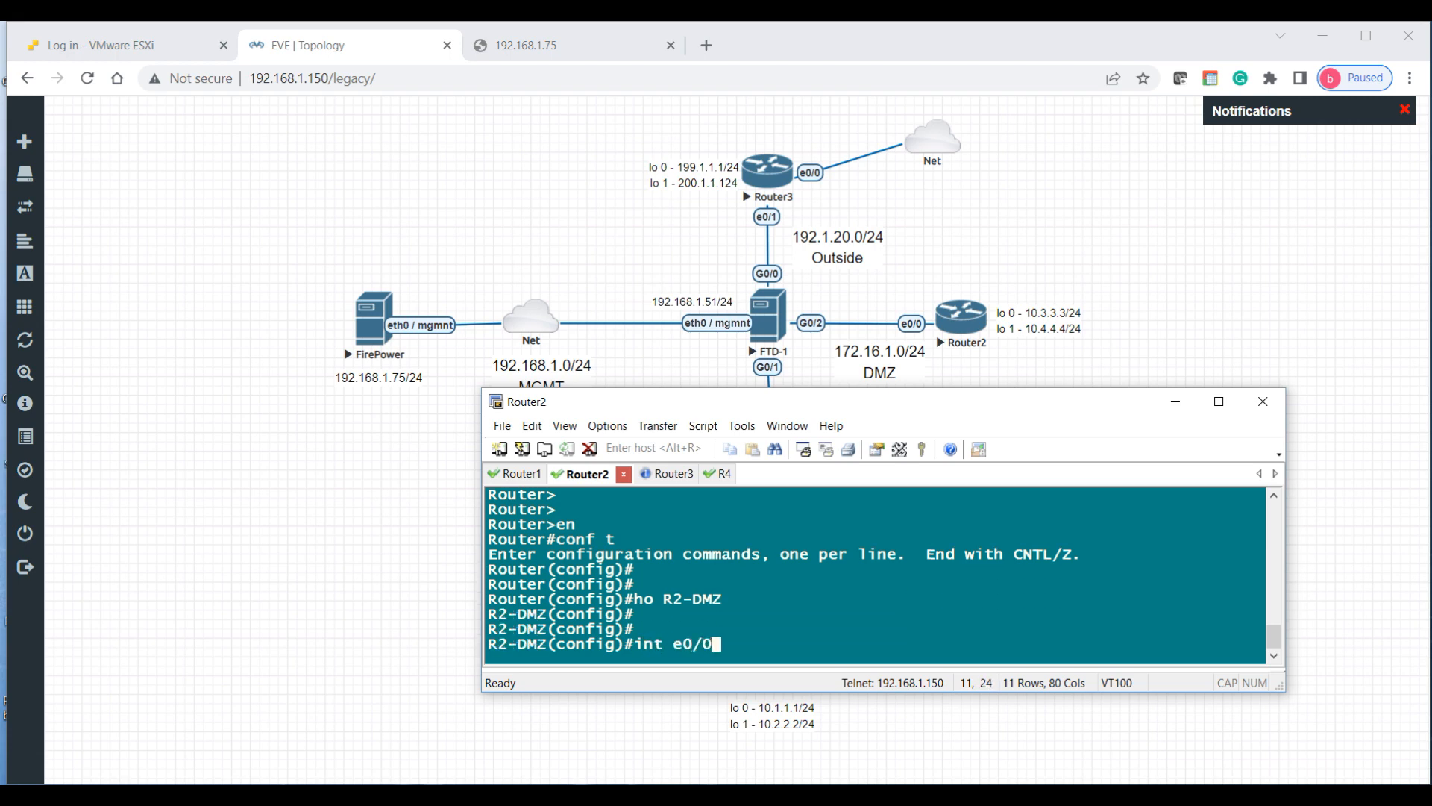
key(Return)
text(no sh)
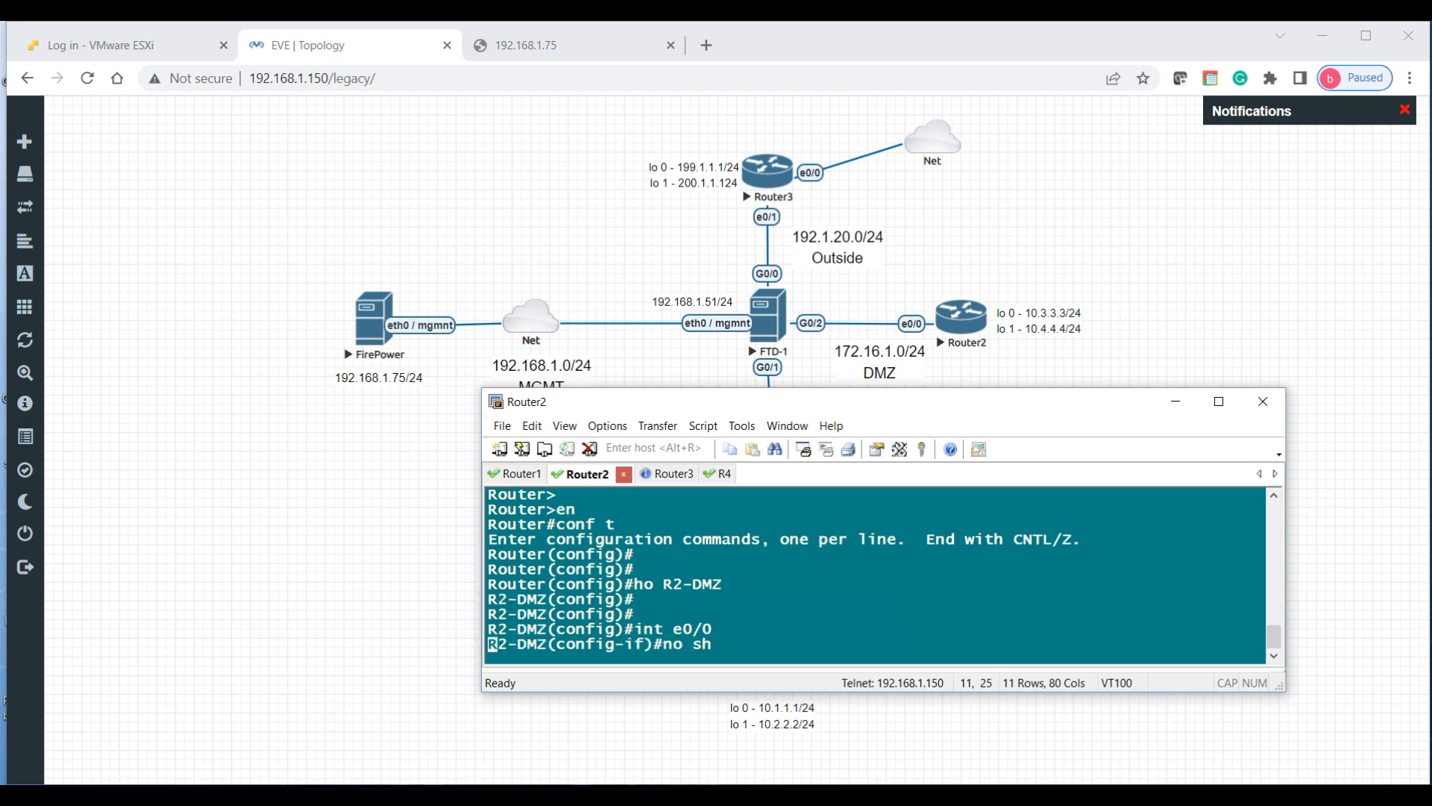
key(Return)
text(ip add )
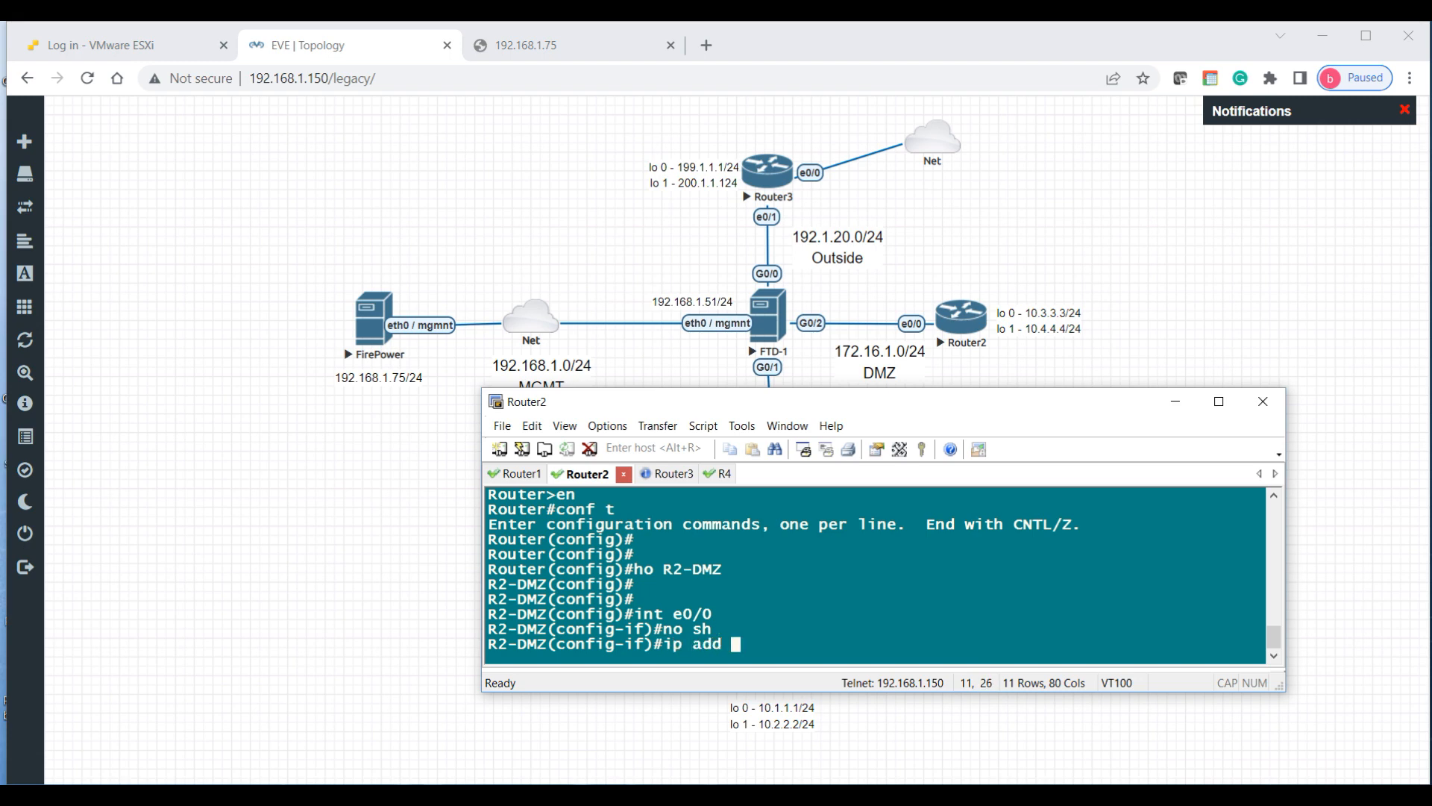
text(172.16.1.2 255.255.255.0)
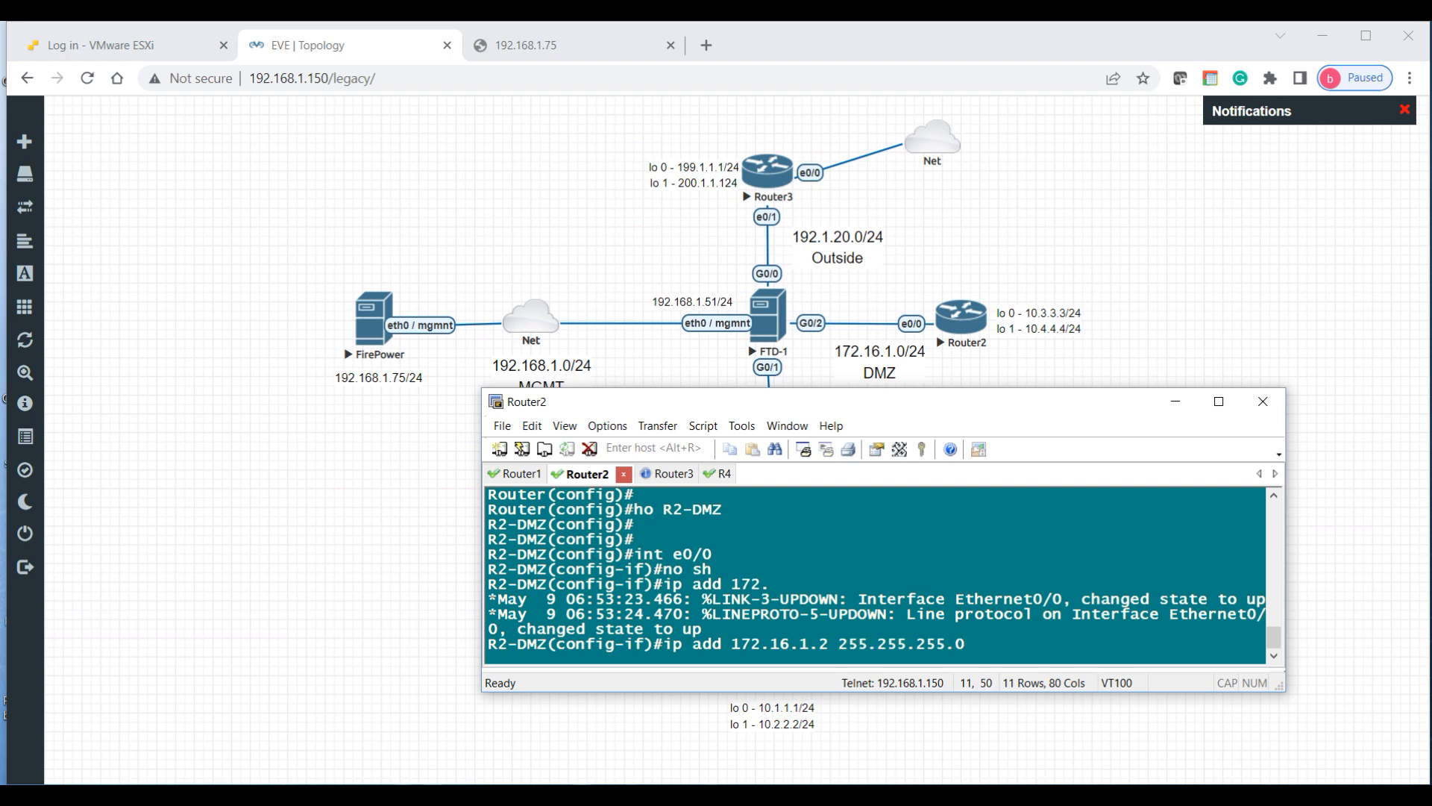
key(Return)
key(Return)
key(Return)
Step: Give Loopback0 10.3.3.3/24 and Loopback1 10.4.4.4/24, then return to privileged mode
text(int lo 1)
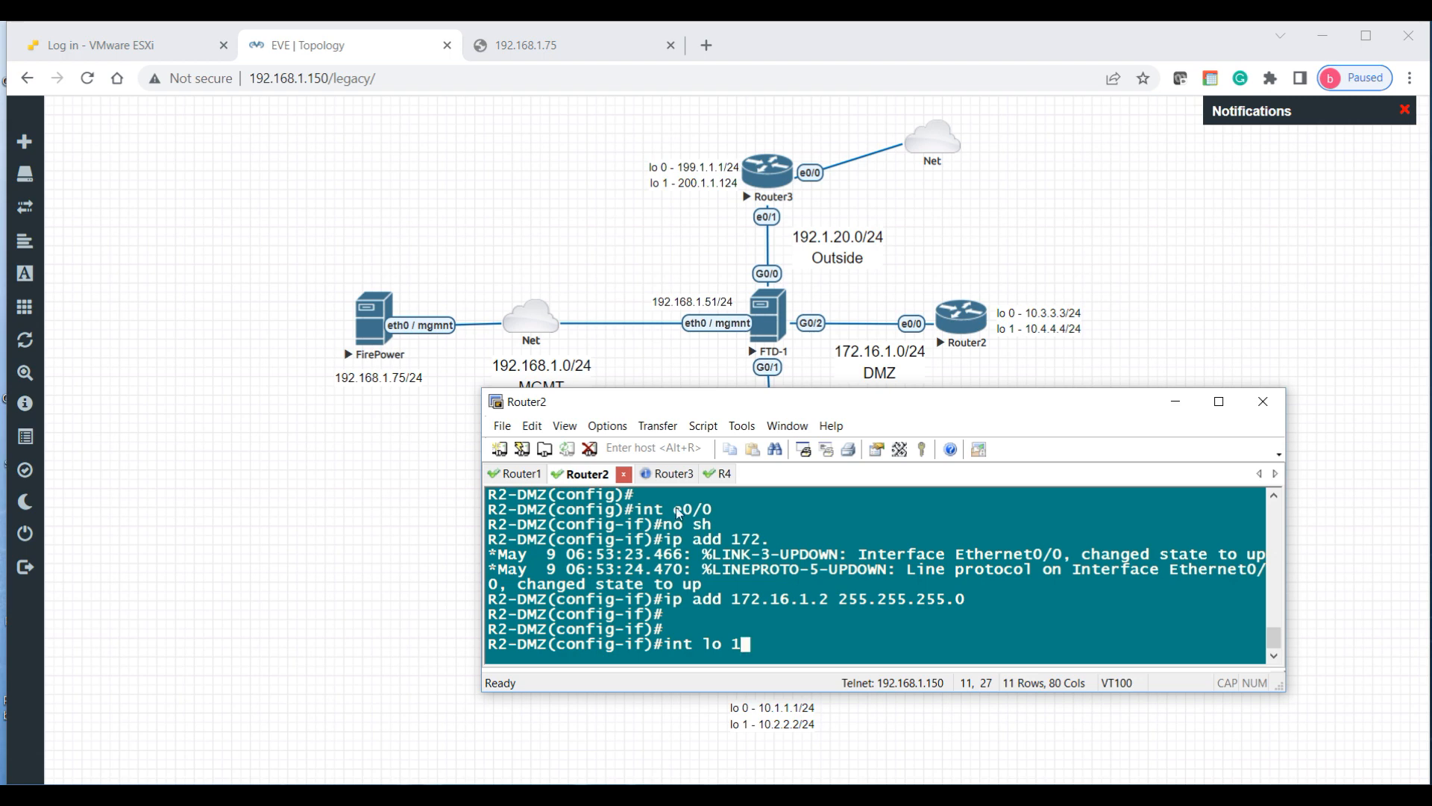
key(Return)
text(i)
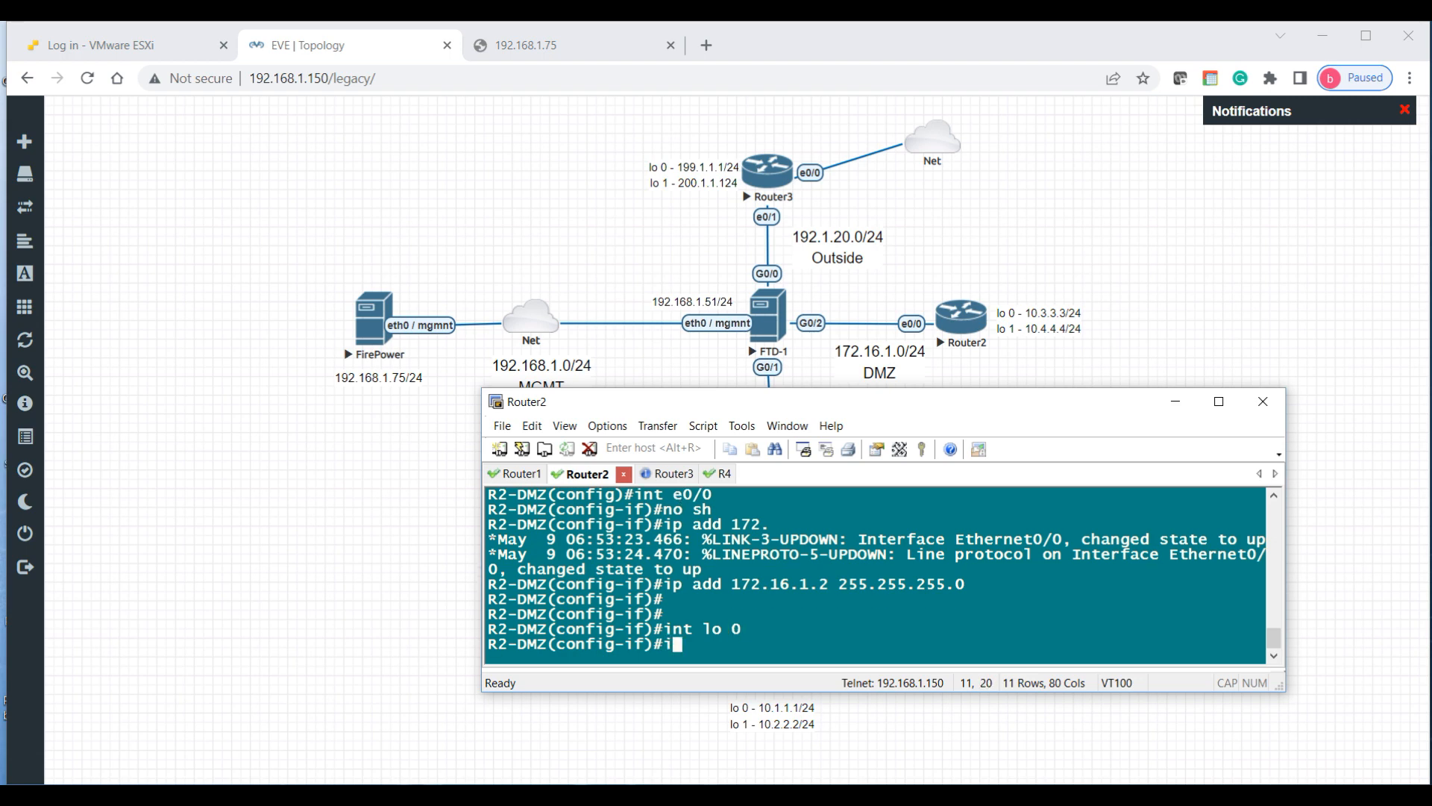
text(p add 10.)
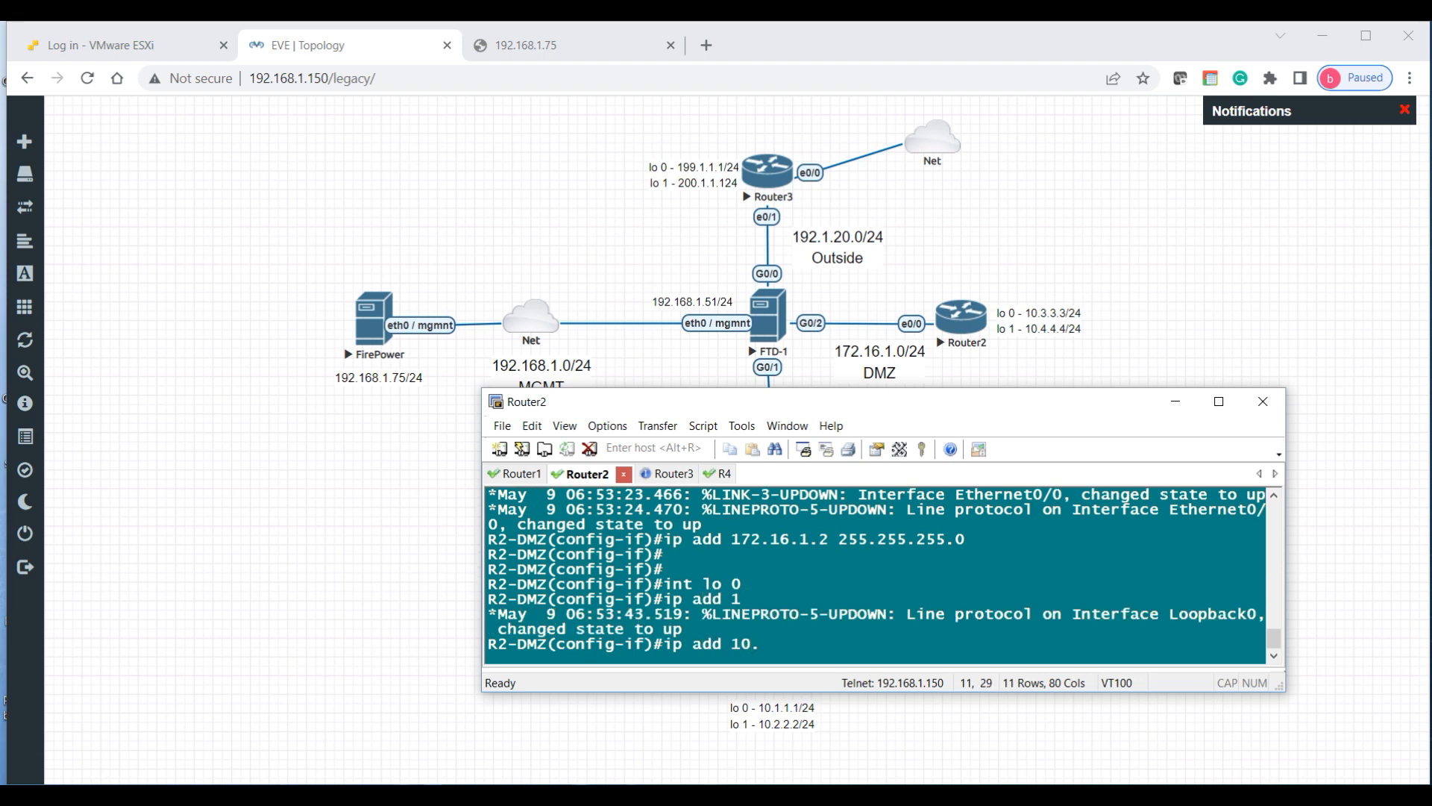
text(3.3.3 255.255.255.0)
key(Return)
text(int lo)
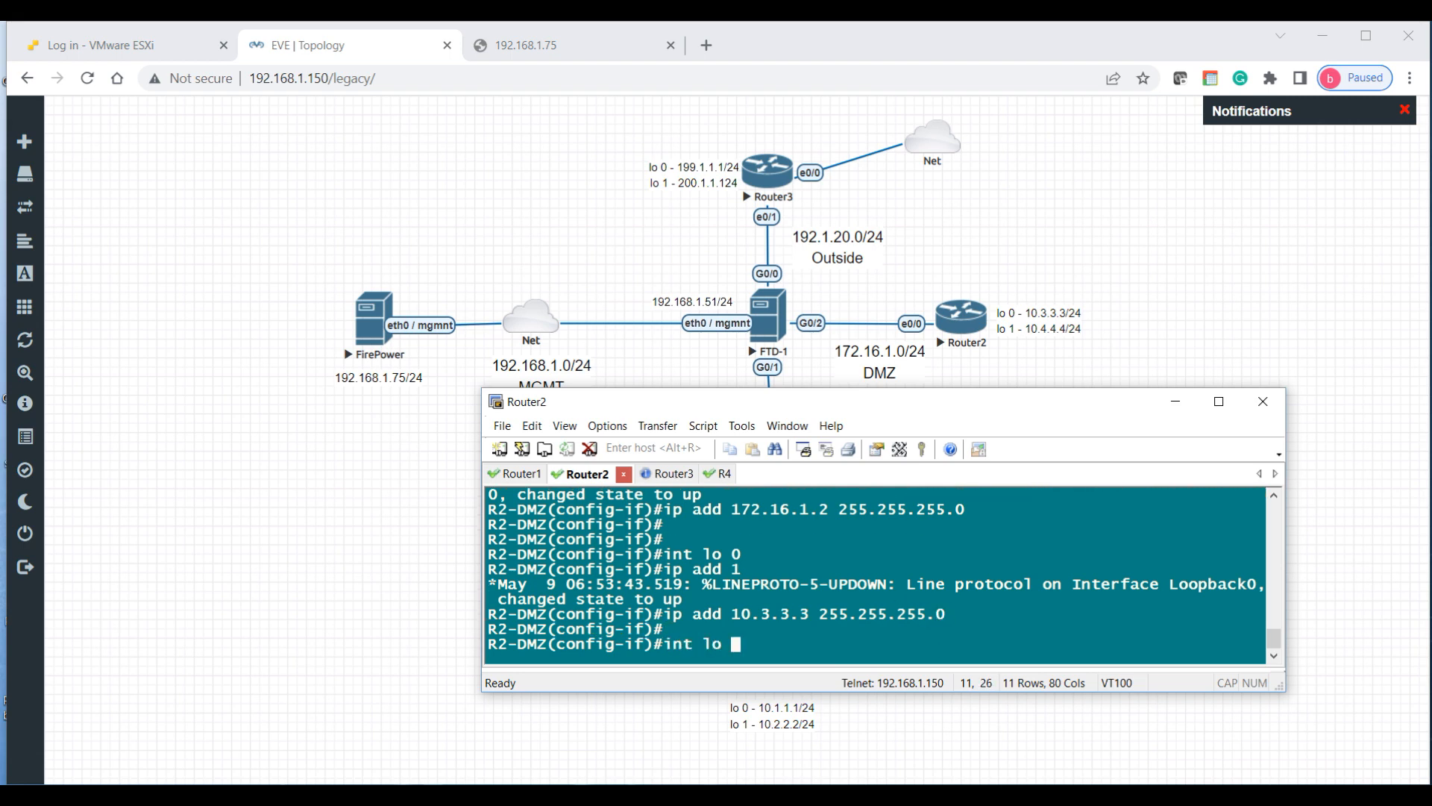
text( 1)
key(Return)
key(Up)
key(Up)
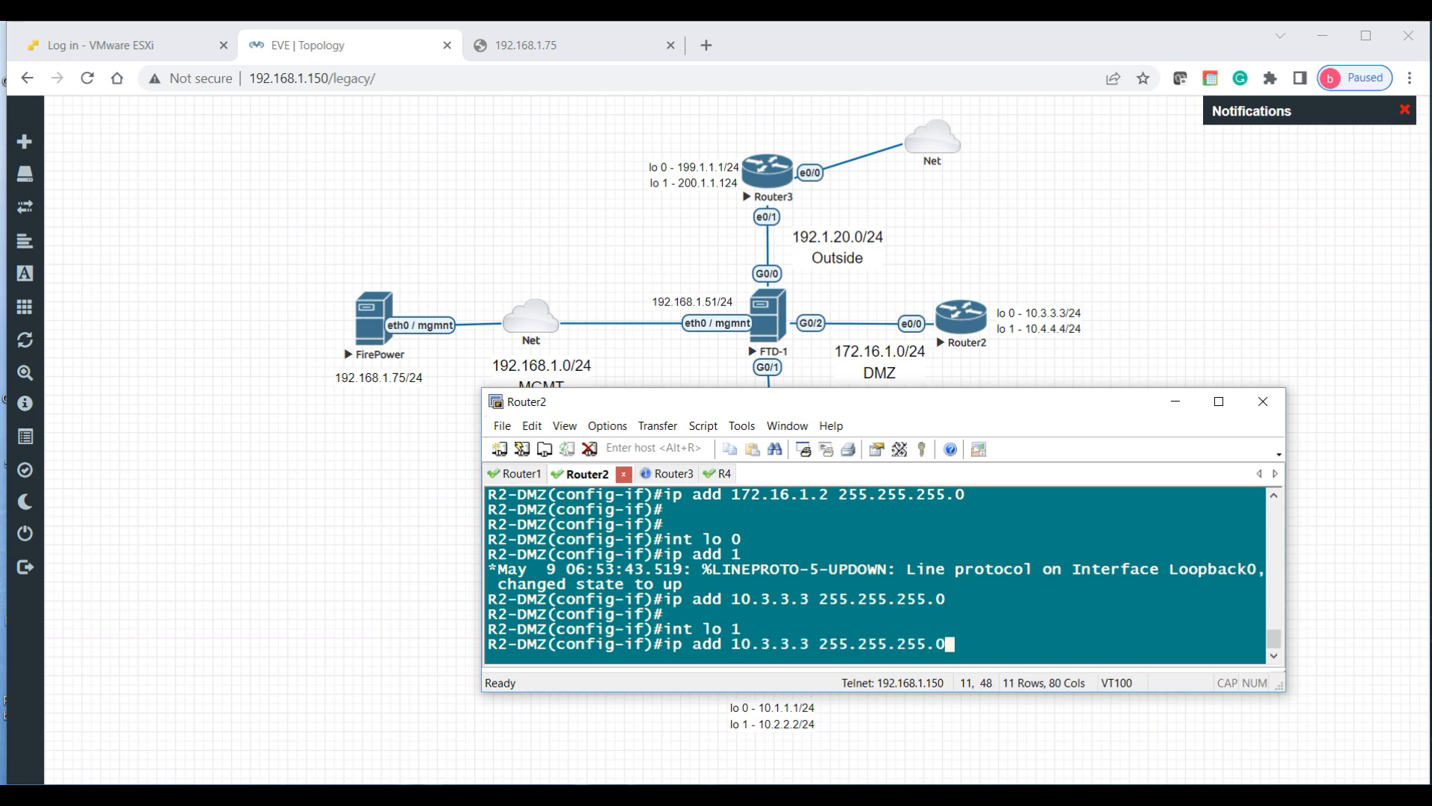
key(Left)
key(Left)
key(Left)
key(Left)
key(Left)
key(Left)
key(Left)
key(Left)
key(Left)
key(Left)
key(Left)
key(Left)
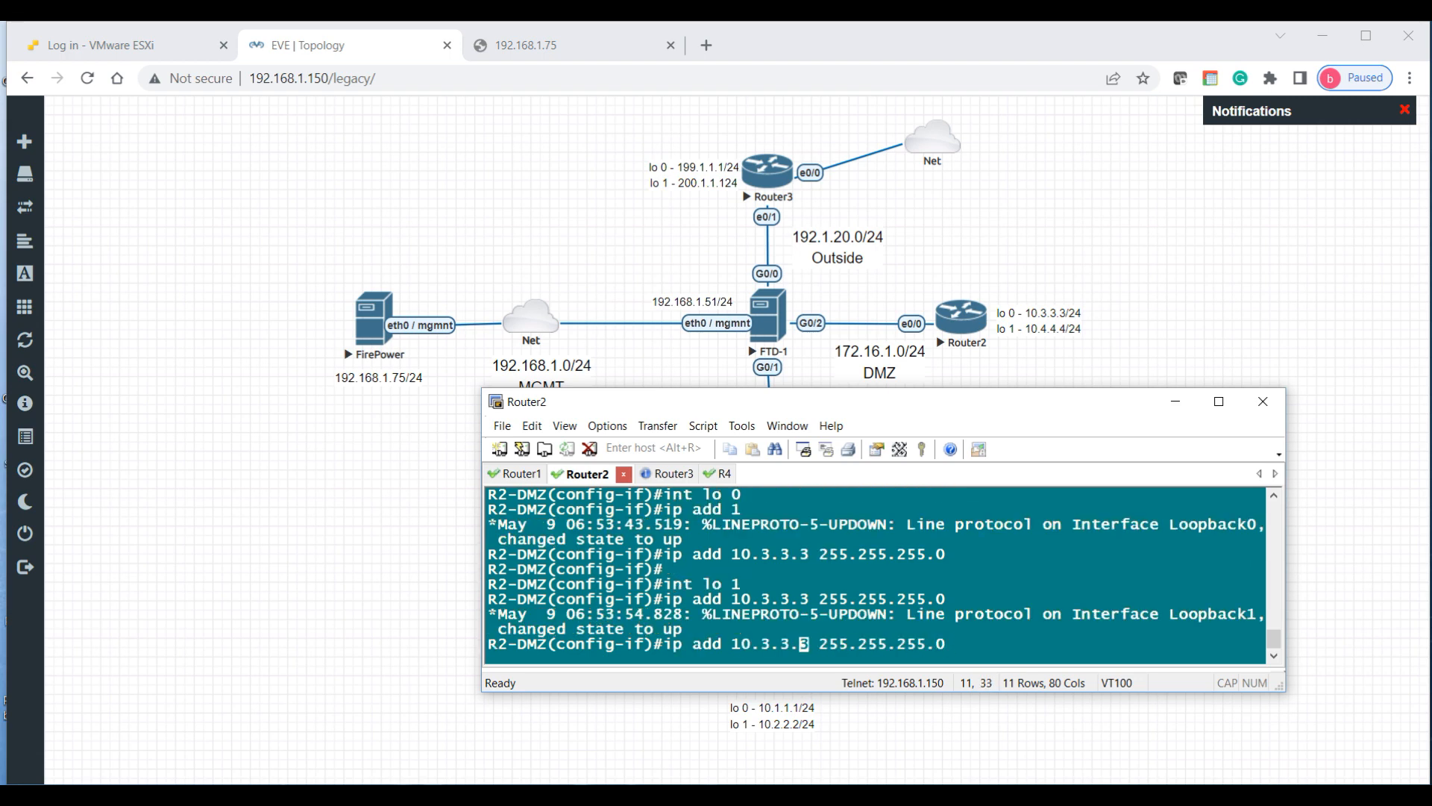
key(BackSpace)
key(BackSpace)
key(BackSpace)
key(BackSpace)
key(BackSpace)
key(BackSpace)
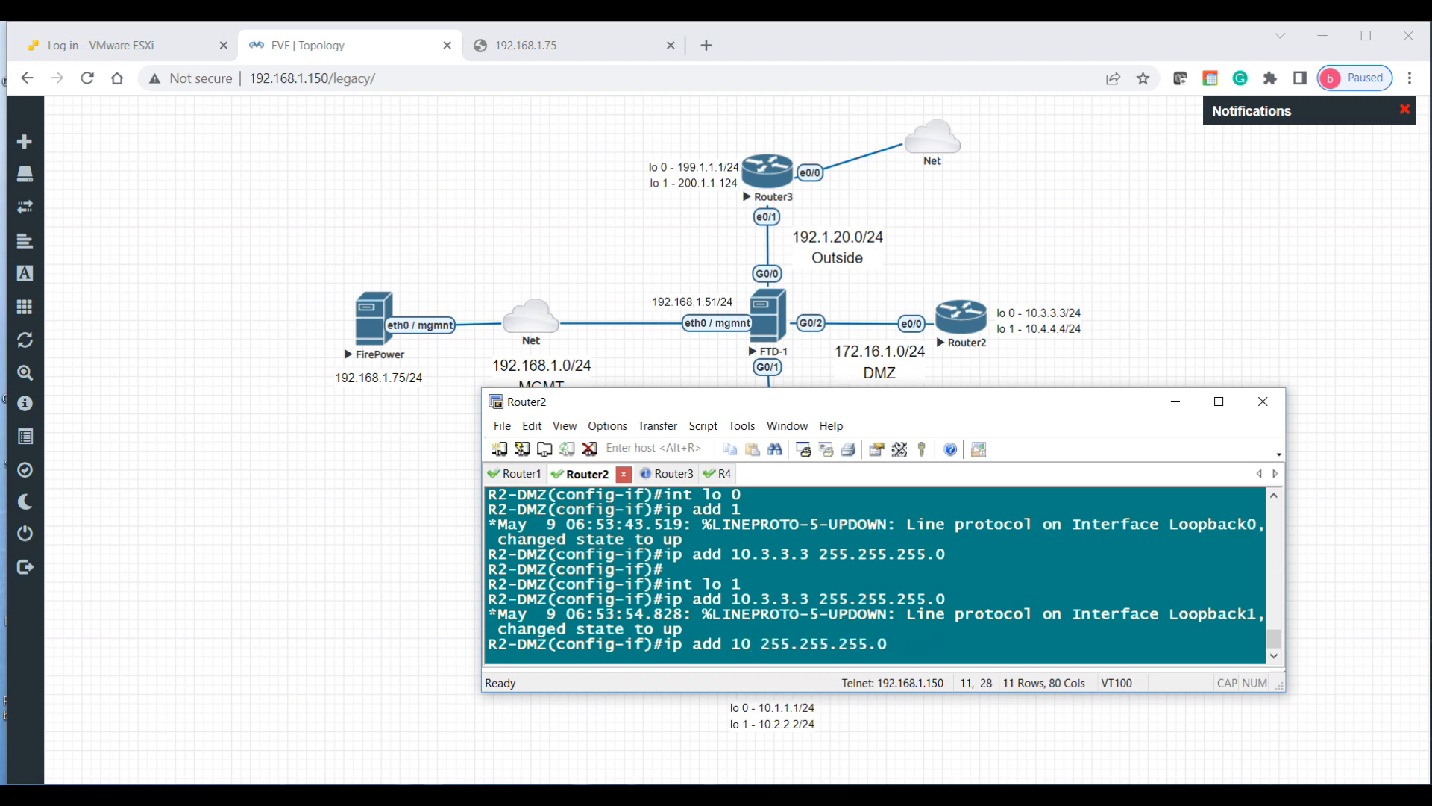
text(.4.4.4)
key(Return)
key(Return)
key(Return)
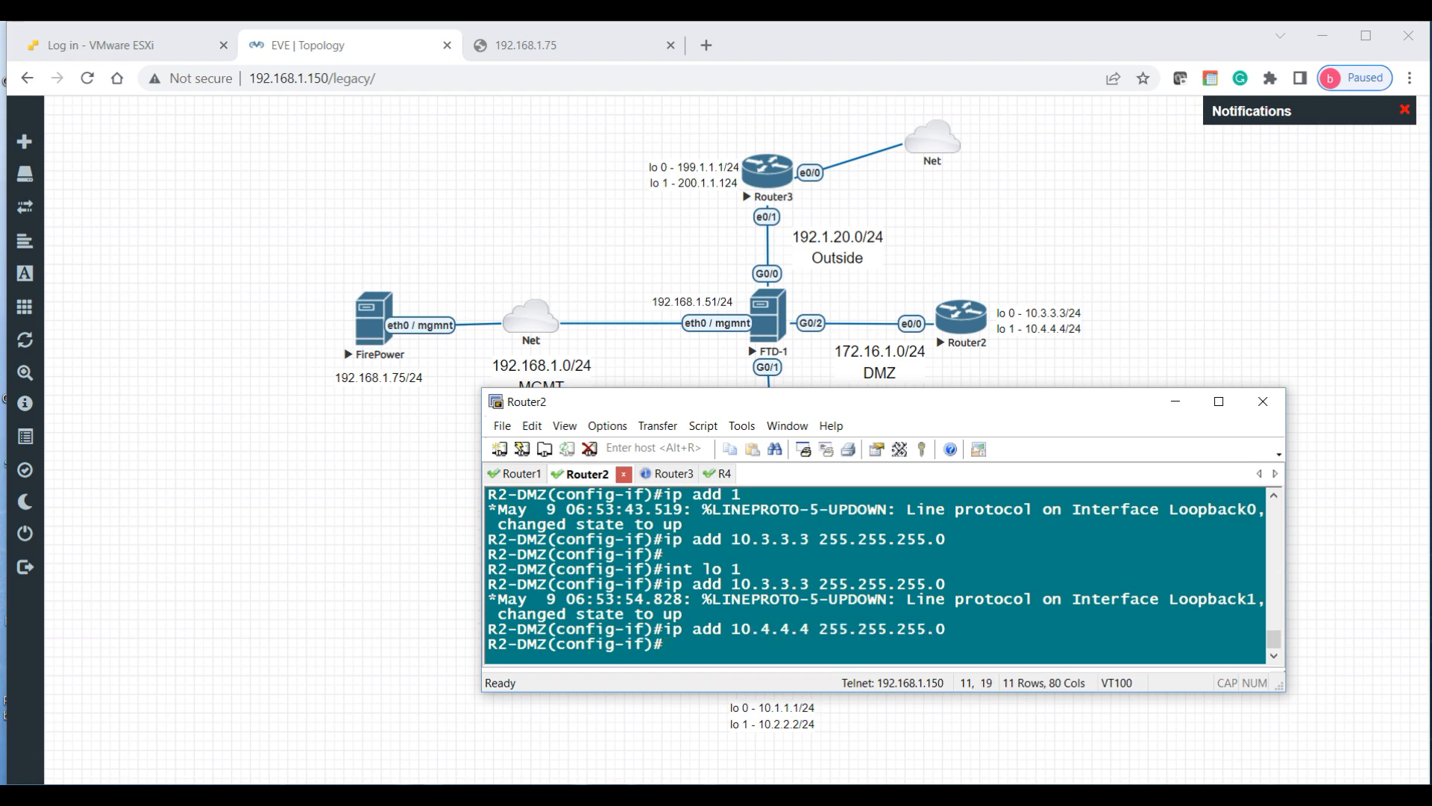
text(end)
key(Return)
key(Return)
key(Return)
text(sh)
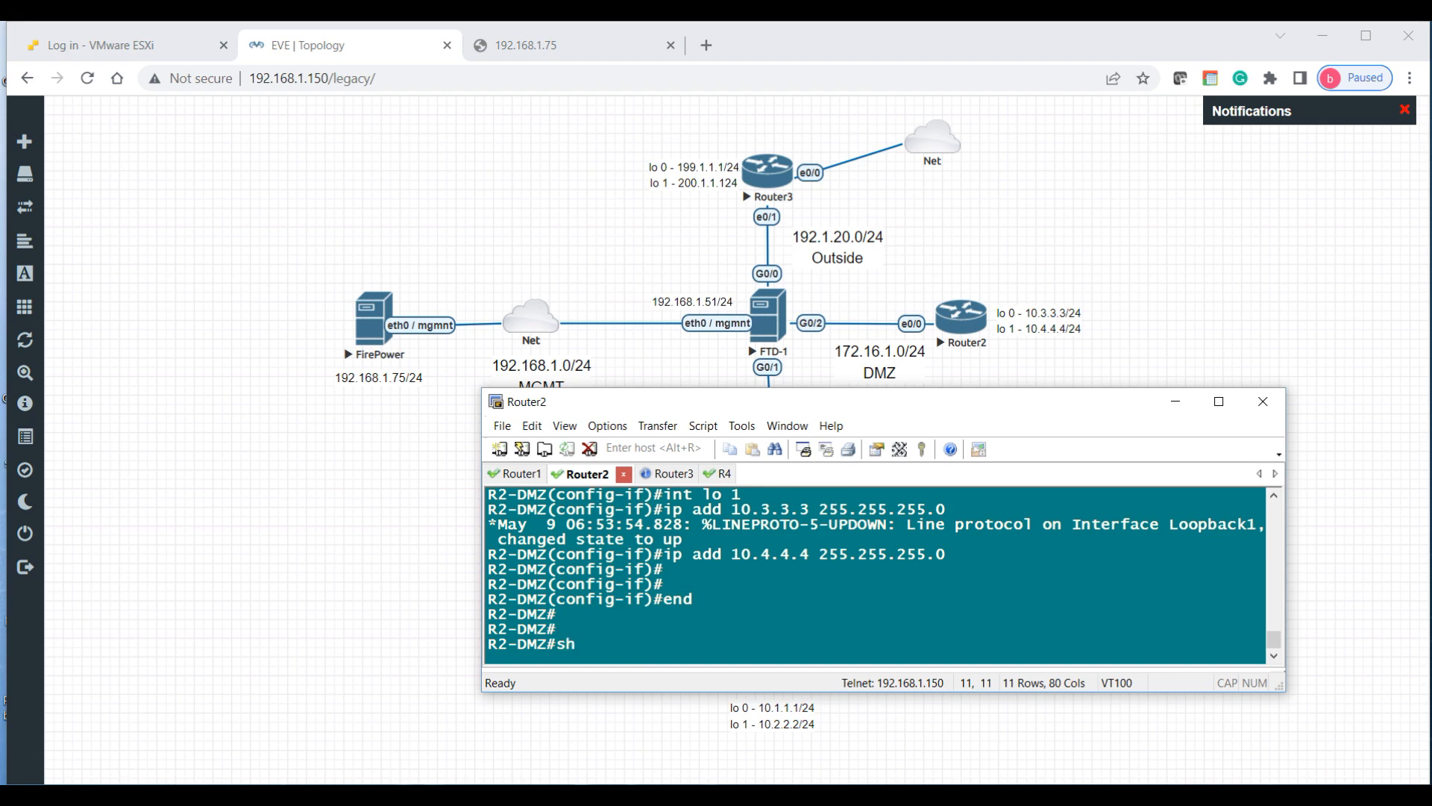
text( ip int bri )
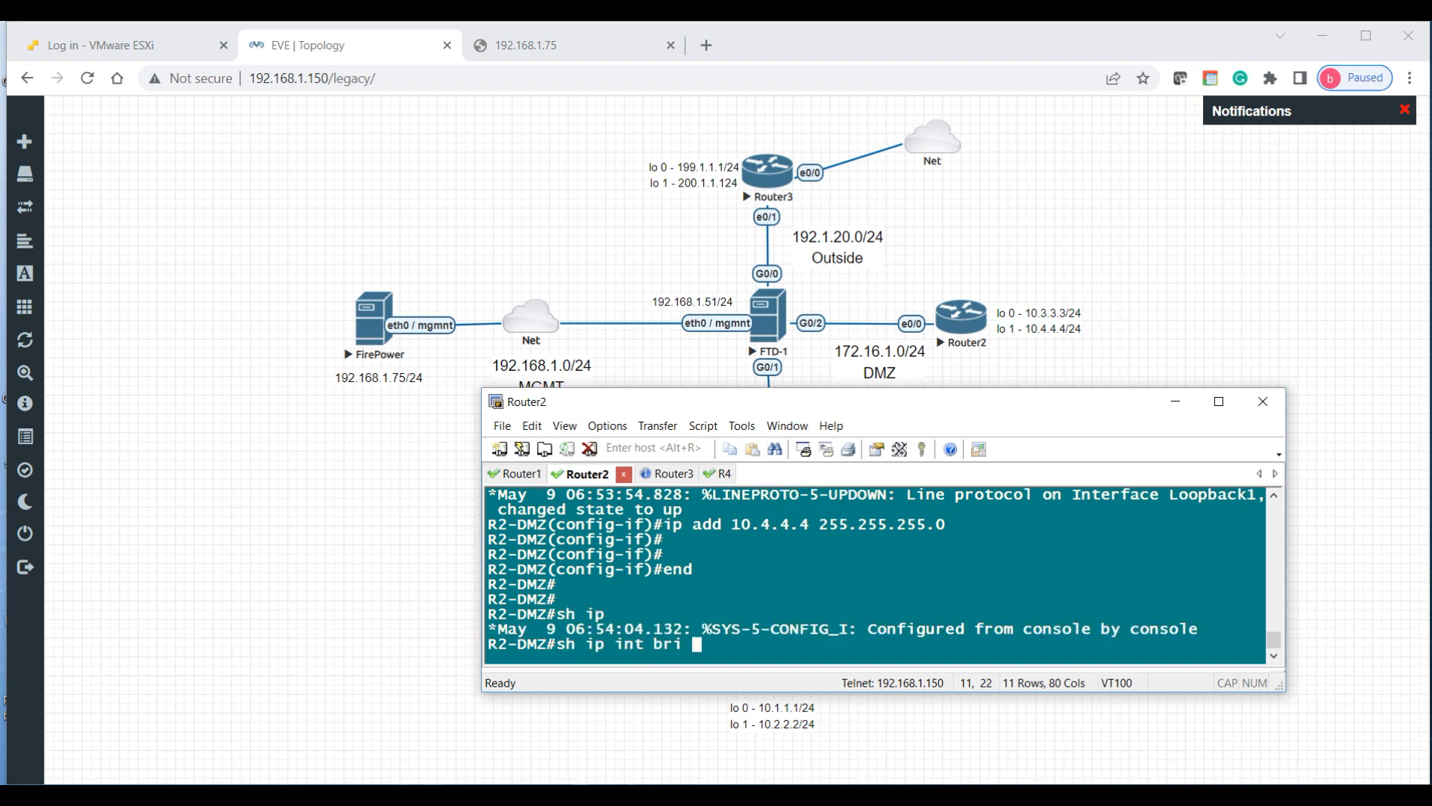
text(| inc up)
Step: List R2-DMZ's up interfaces and save its configuration with wr
key(Return)
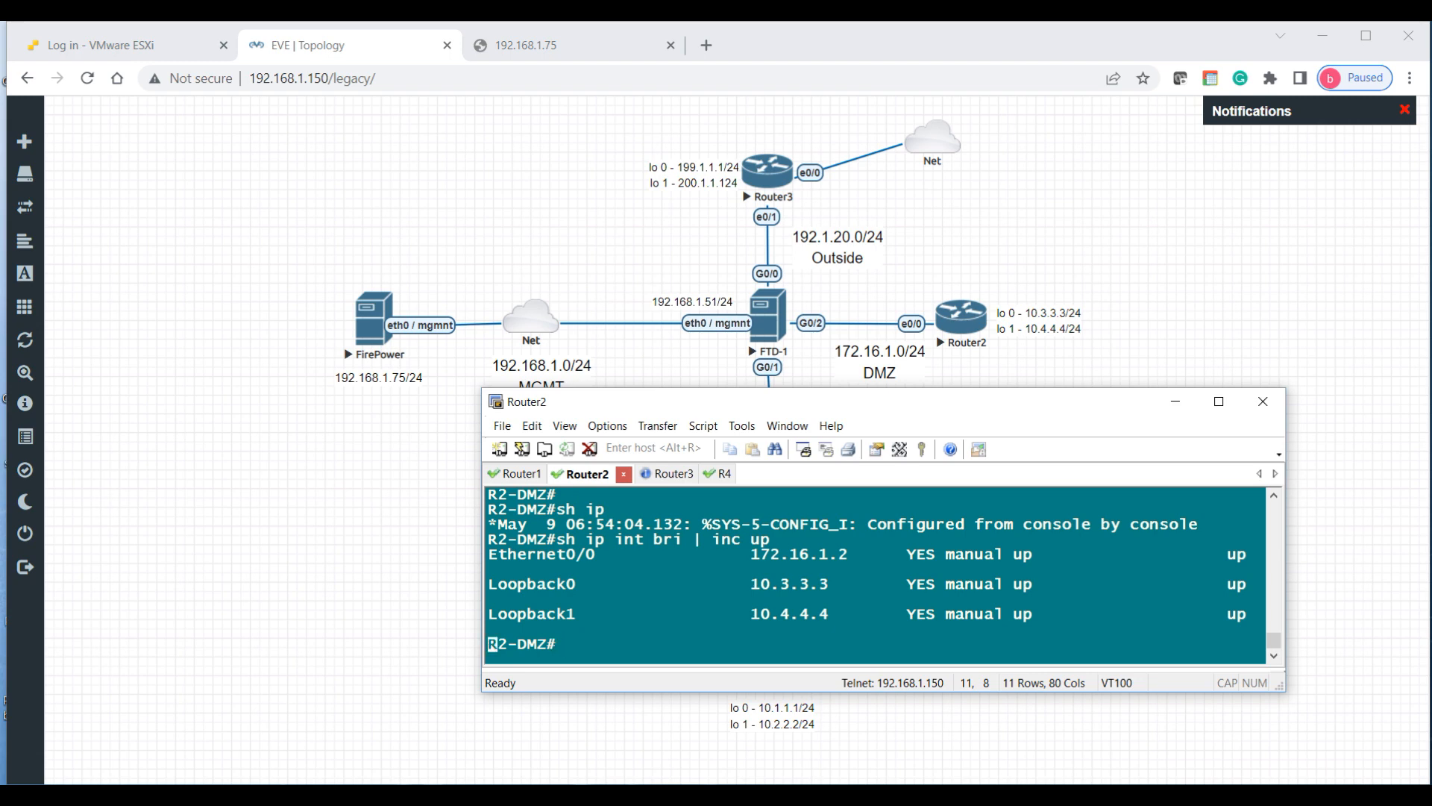
key(Return)
key(Return)
text(wr m)
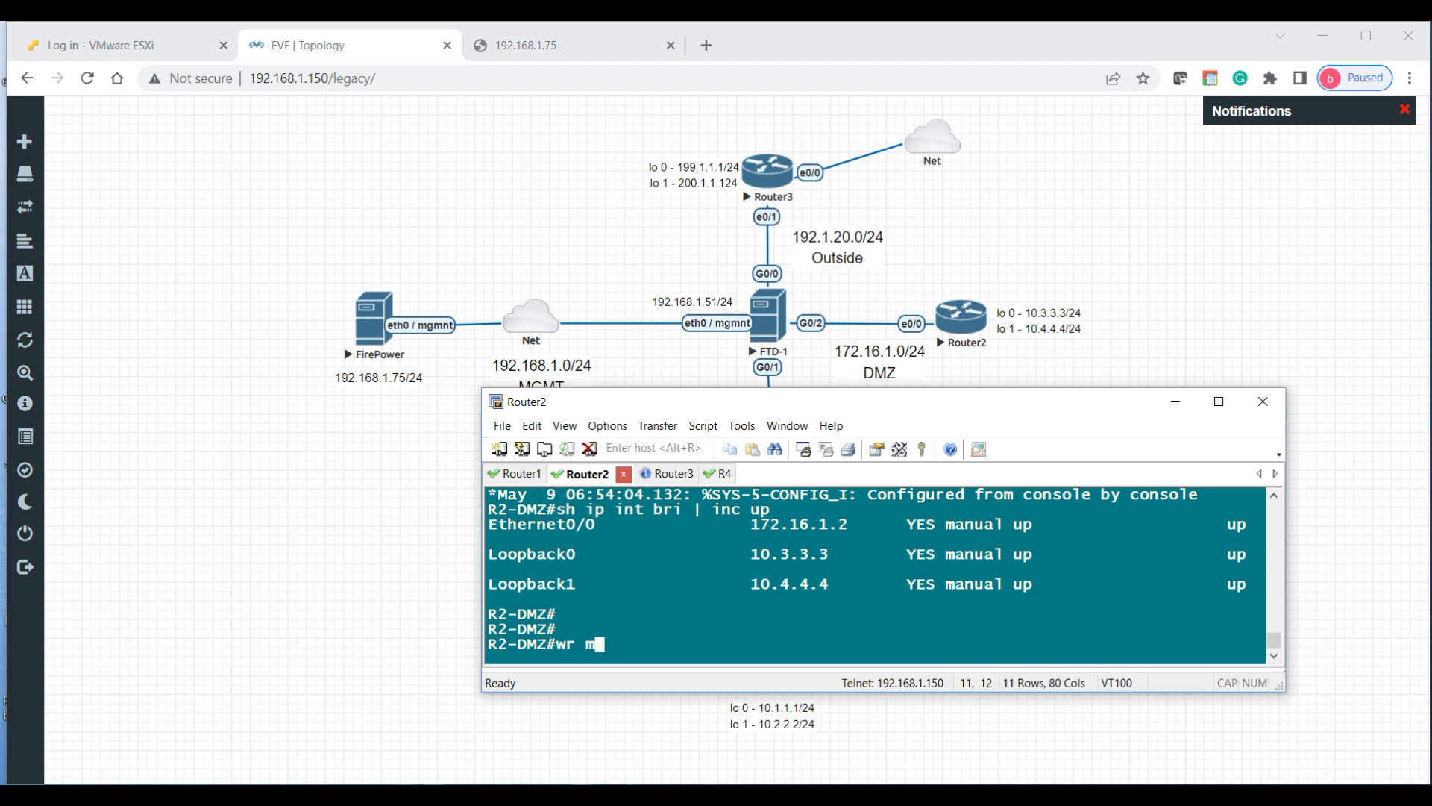
key(BackSpace)
key(BackSpace)
key(Return)
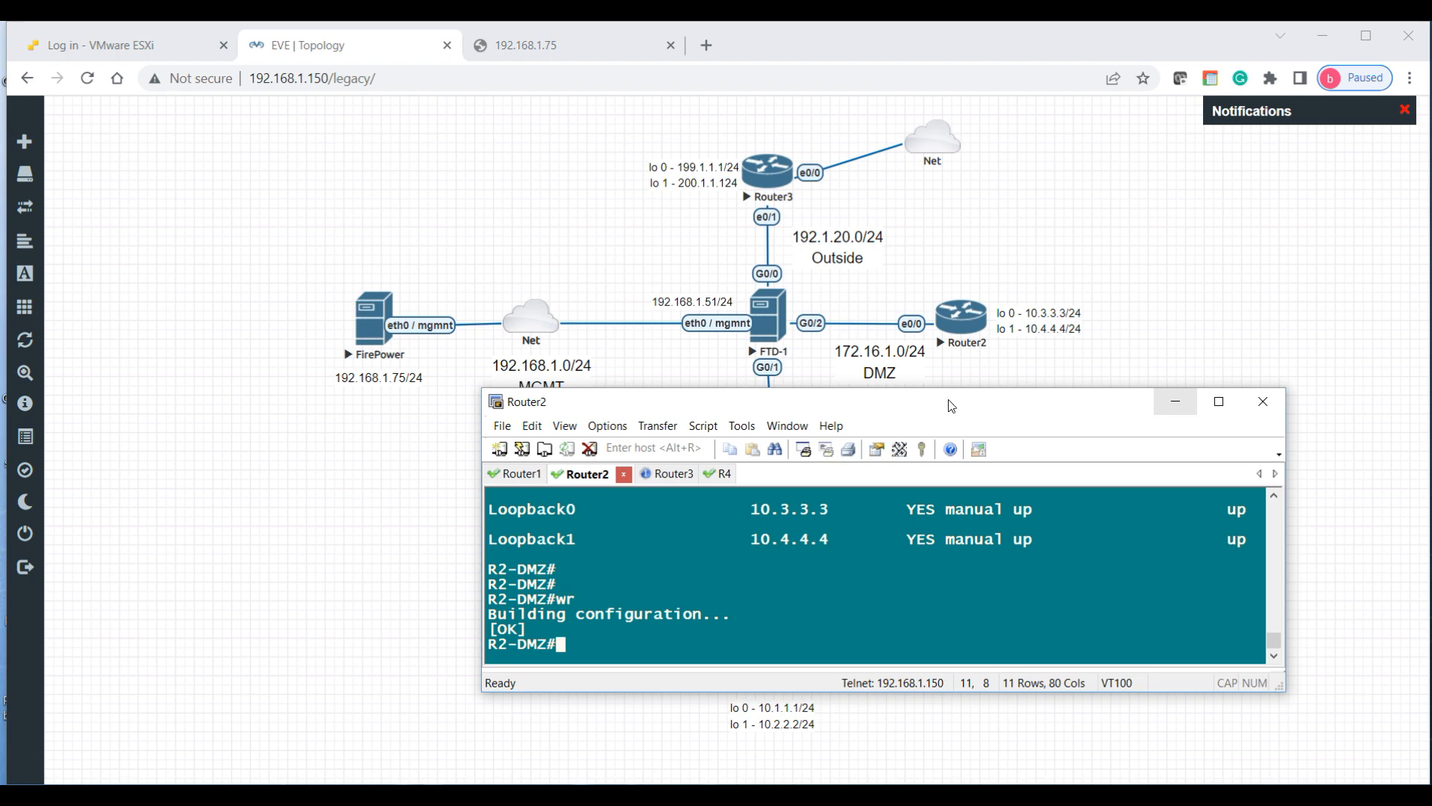
click(650, 475)
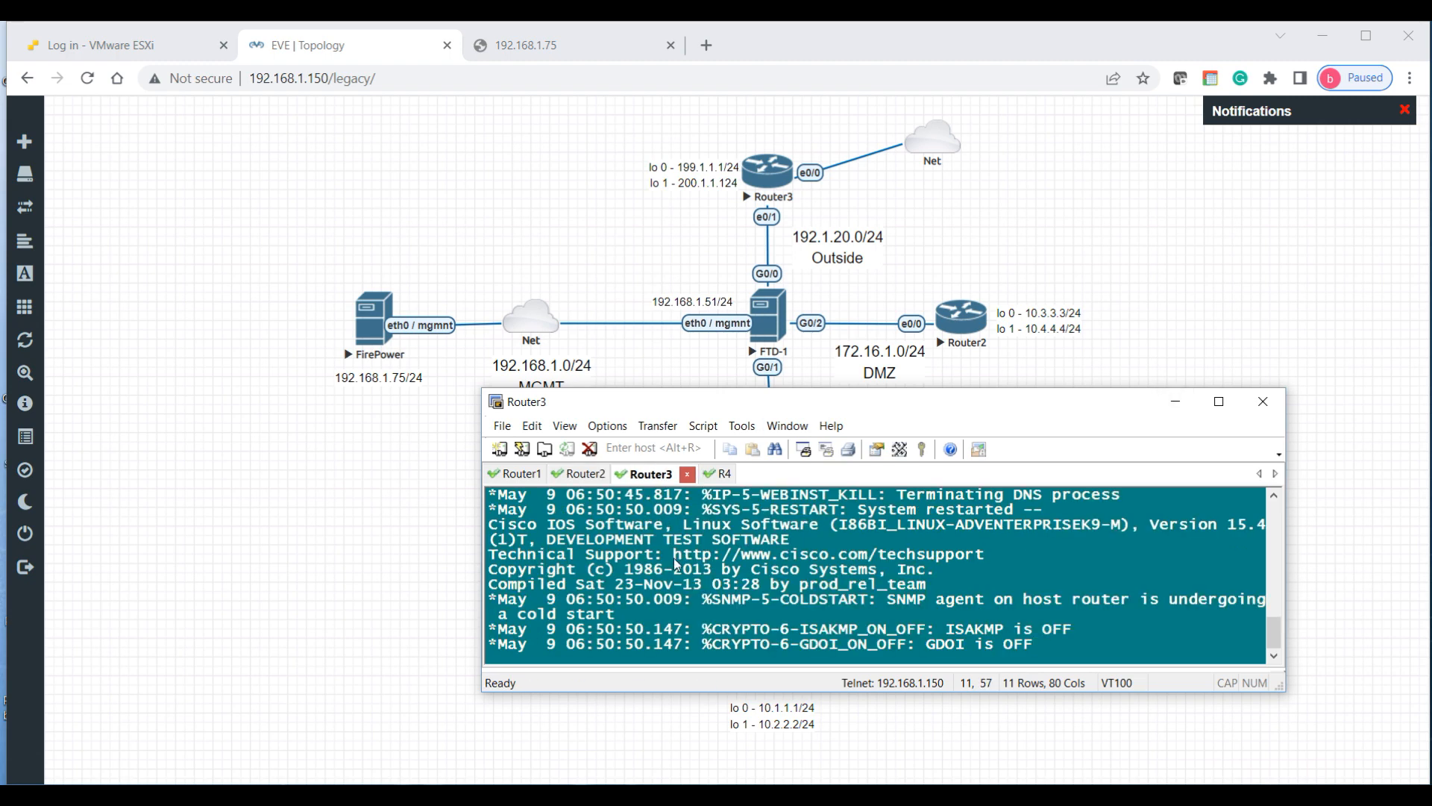
Step: On Router3, set the hostname to R3-Edge in global configuration mode
key(Return)
key(Return)
key(Return)
key(Return)
key(Return)
key(Return)
text(en)
key(Return)
text(conf t)
key(Return)
text(ho R)
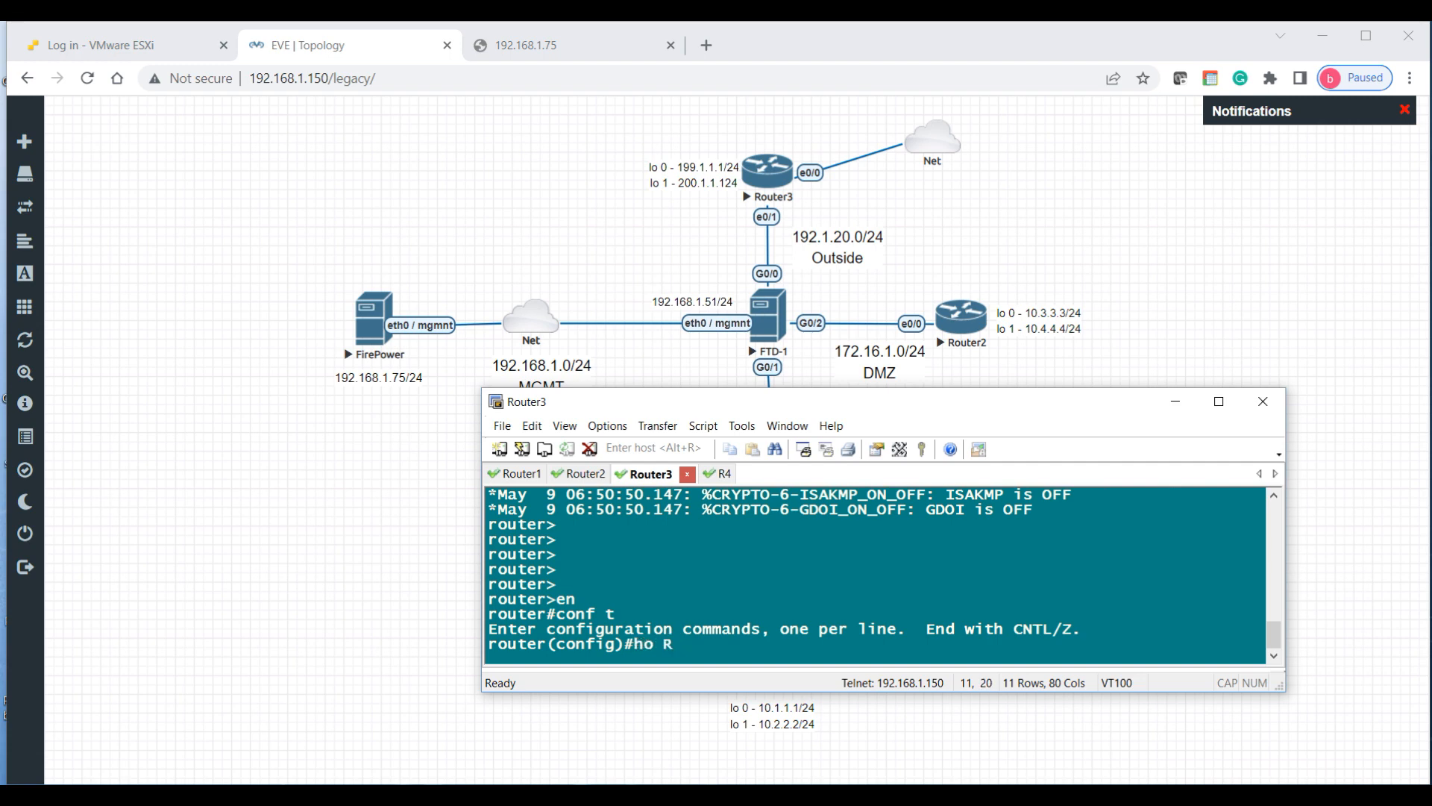
text(3-Edge)
key(Return)
key(Return)
key(Return)
key(Return)
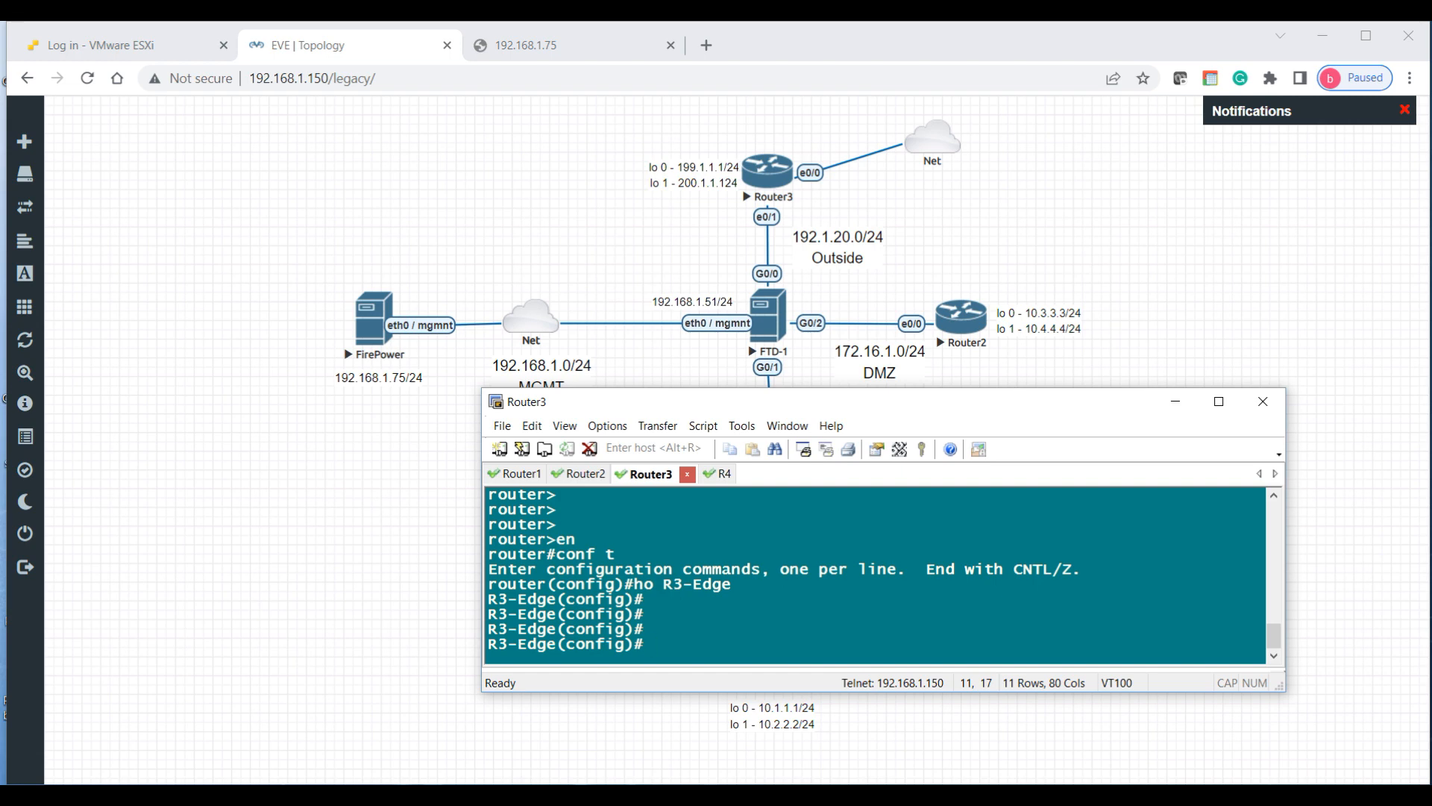
Step: Give Loopback0 199.1.1.1/24 and Loopback1 200.1.1.1/24
key(Return)
key(Return)
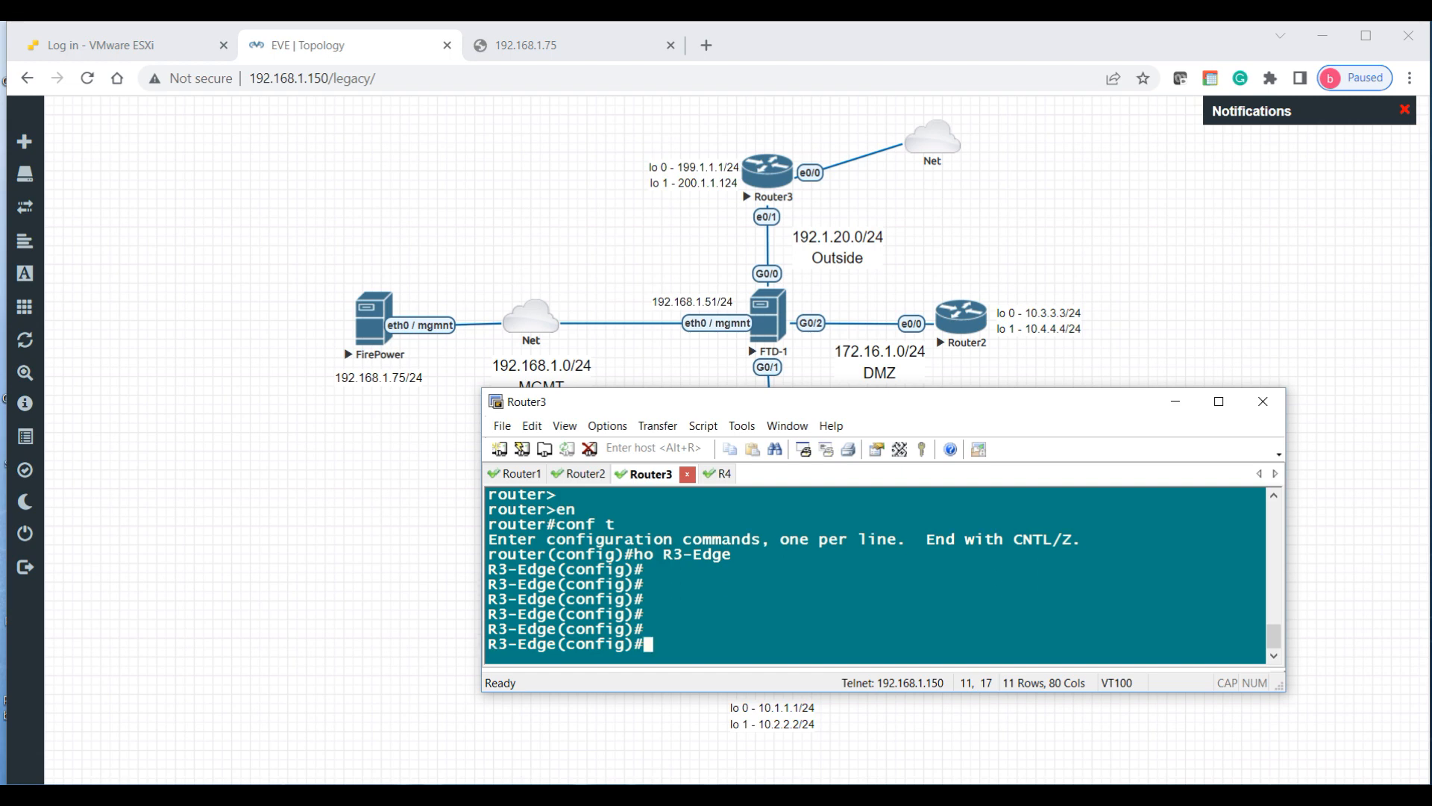
text(int lo 0)
key(Return)
text(ip add)
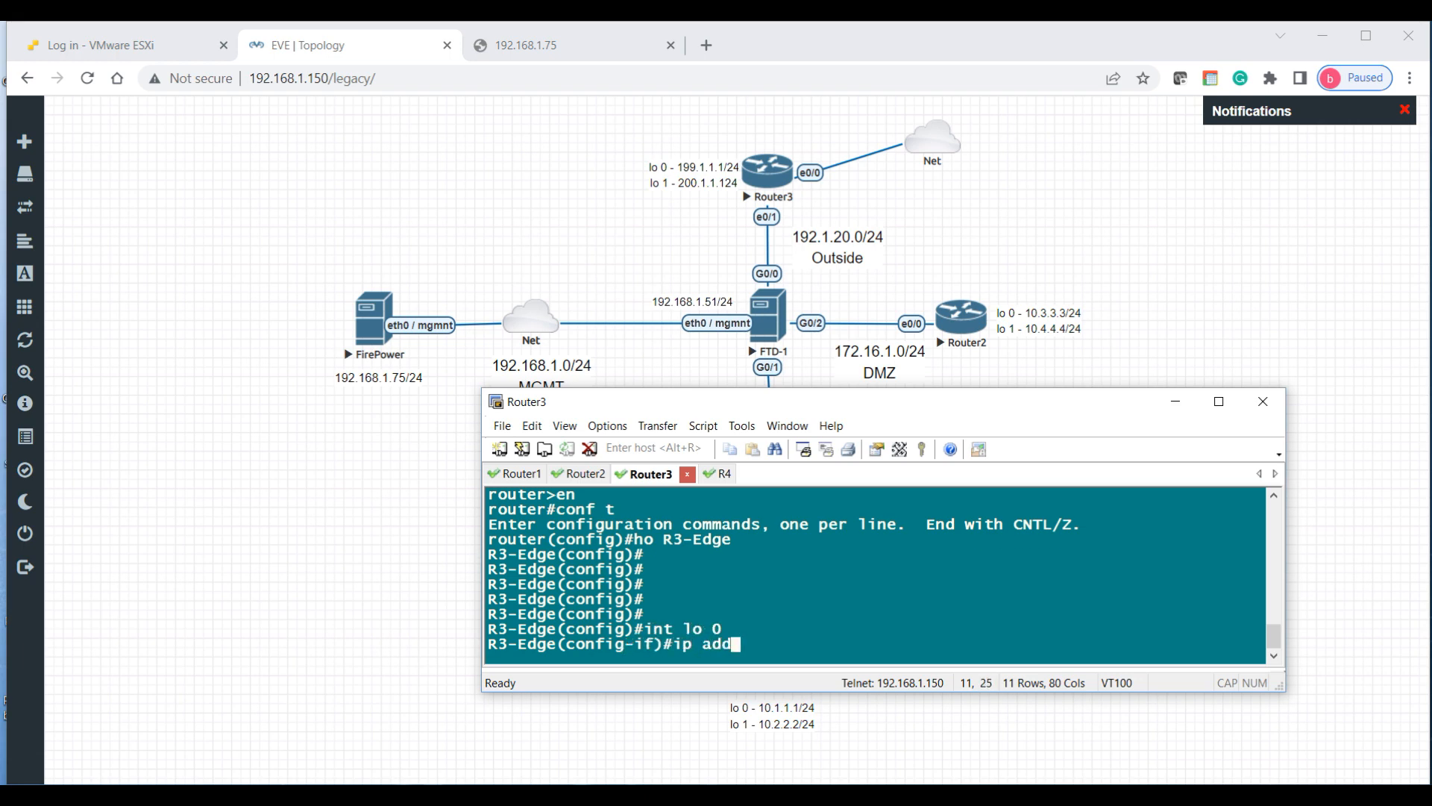
text( 199.1.1.)
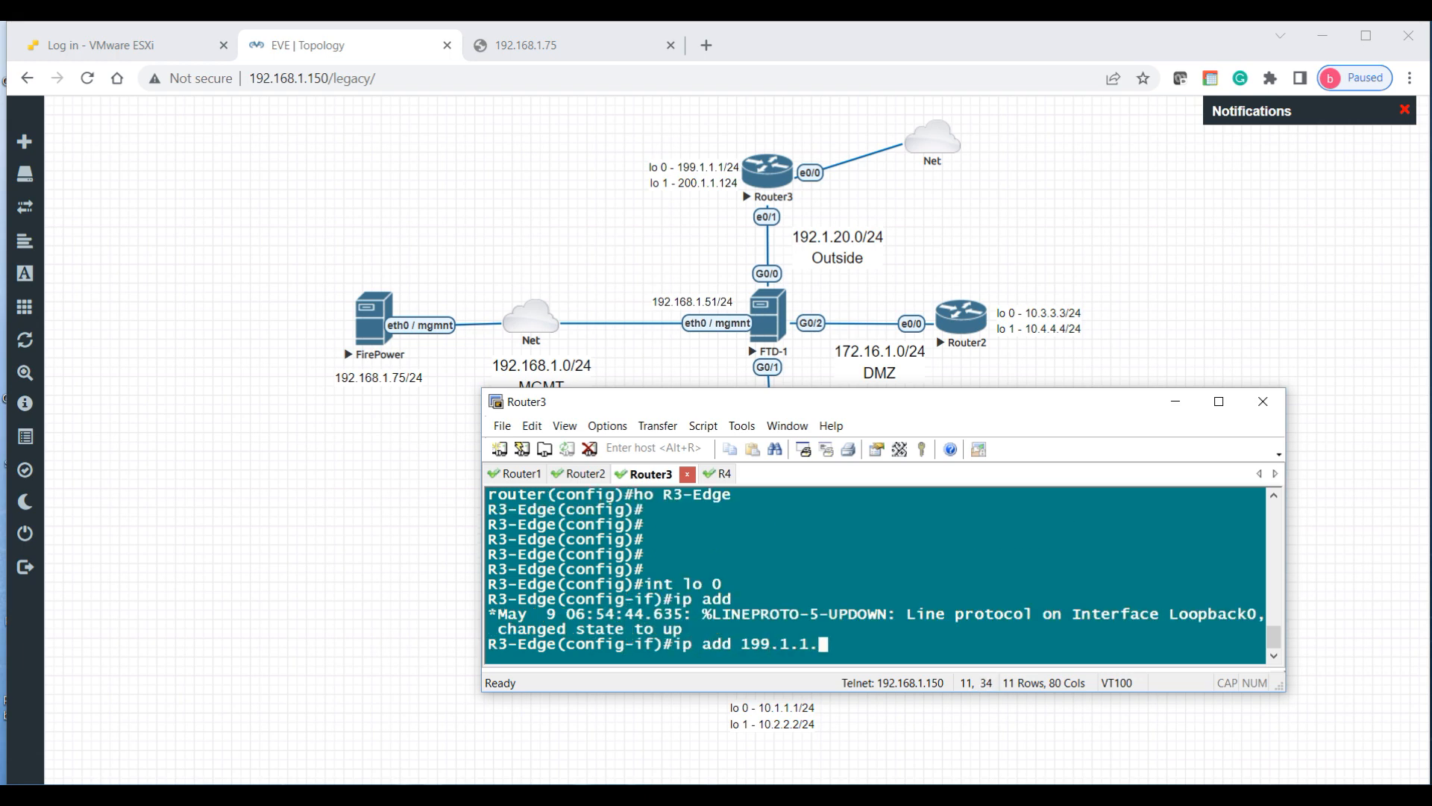
text(1 255.255.255.0)
key(Return)
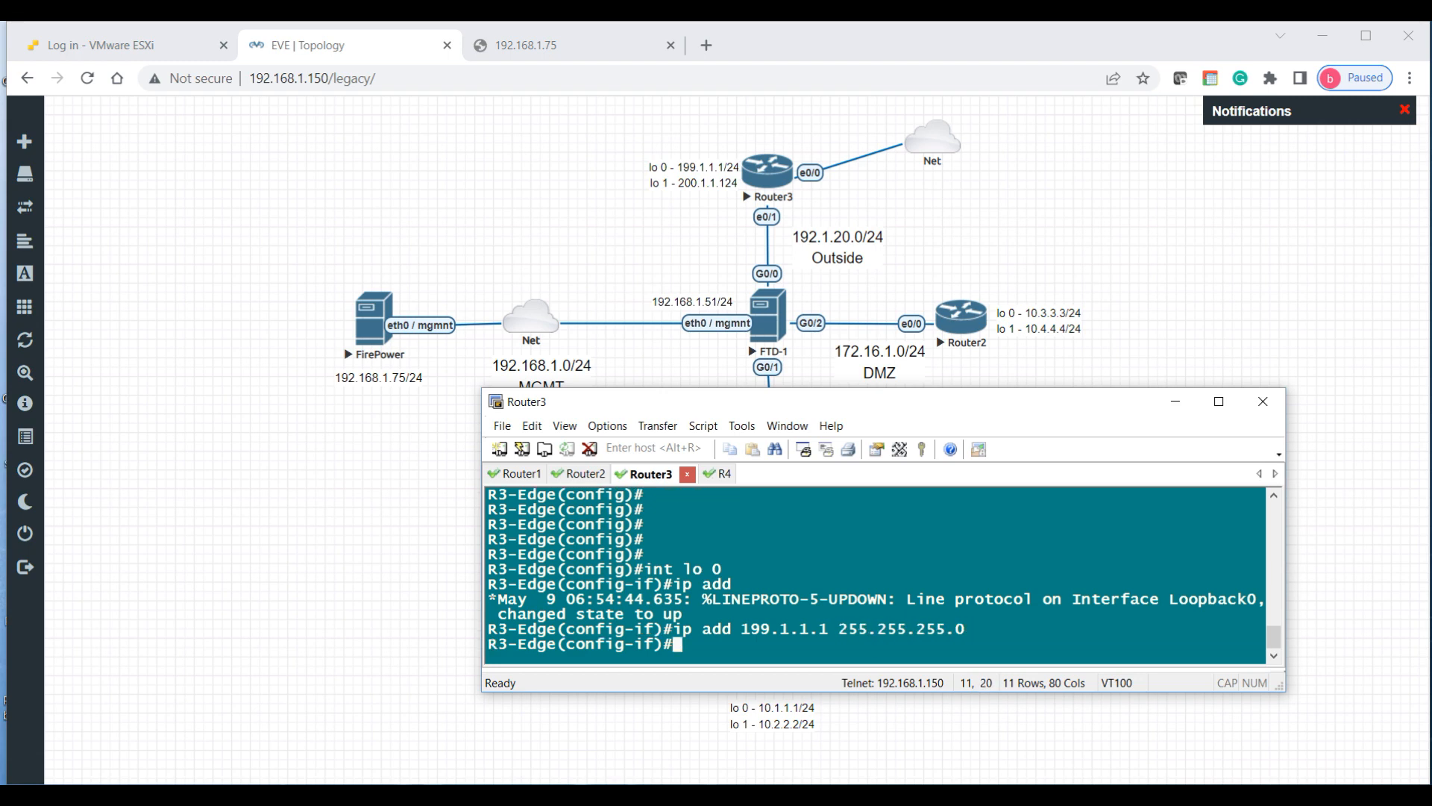
key(Return)
key(Return)
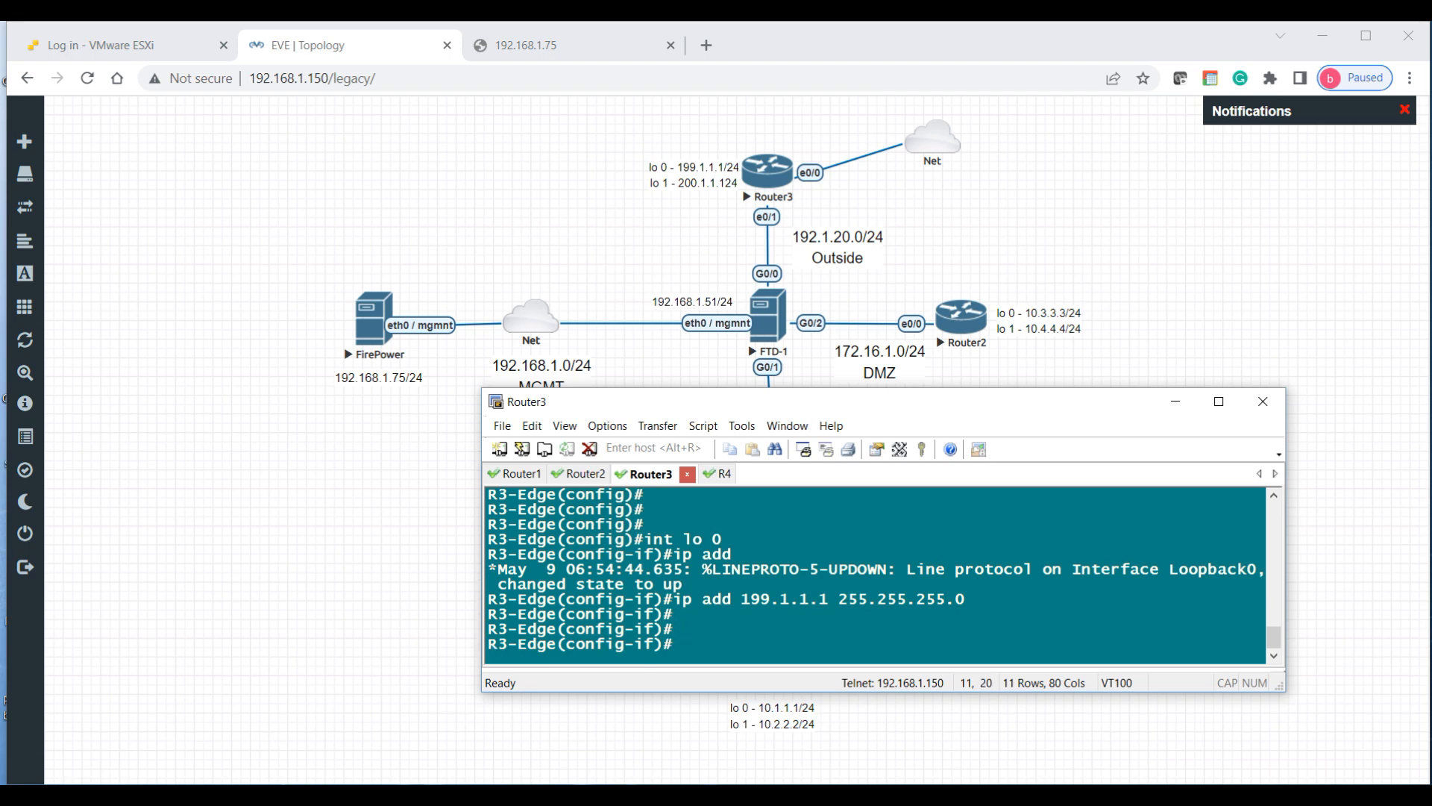
text(int lo 1)
key(Return)
text(ip add )
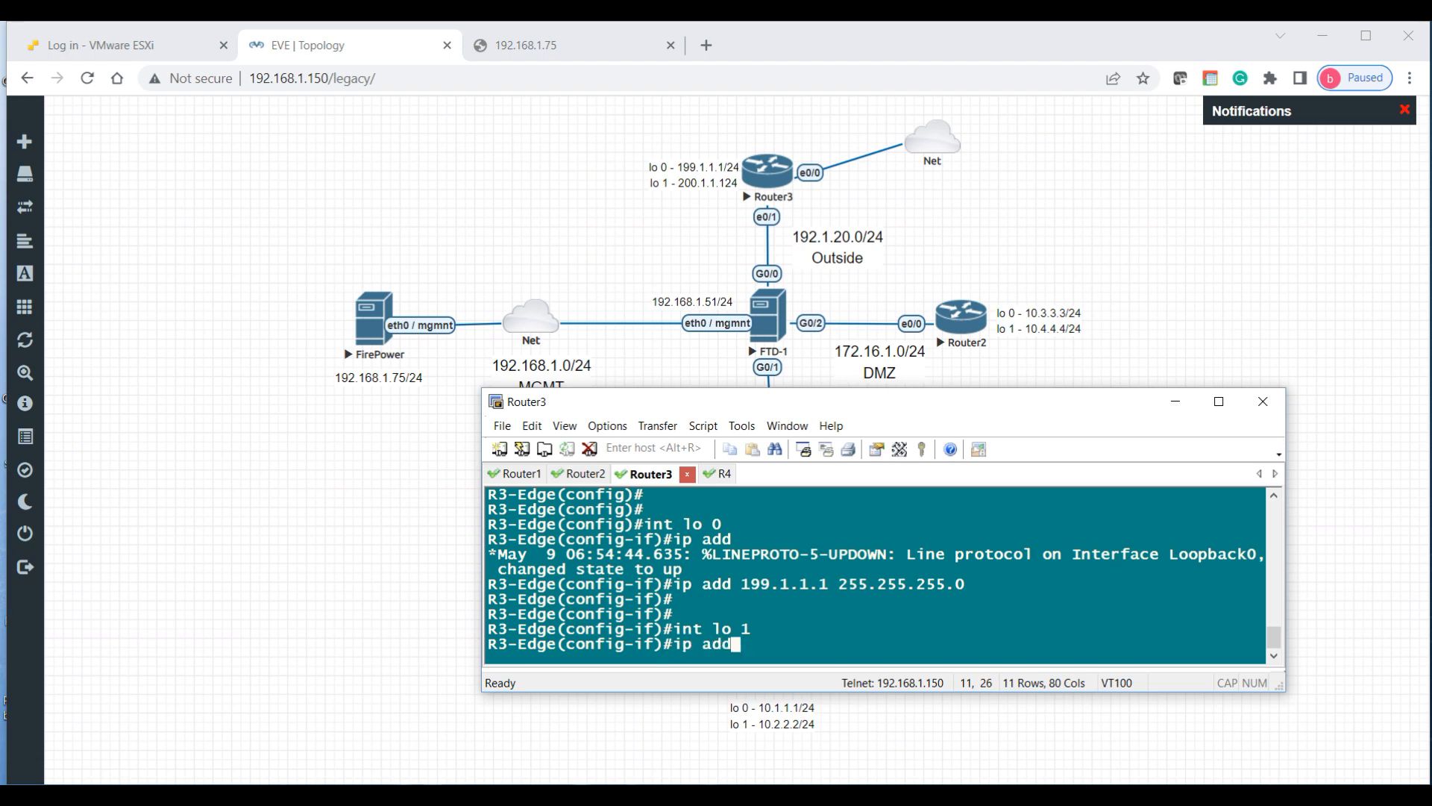
text(200.1.)
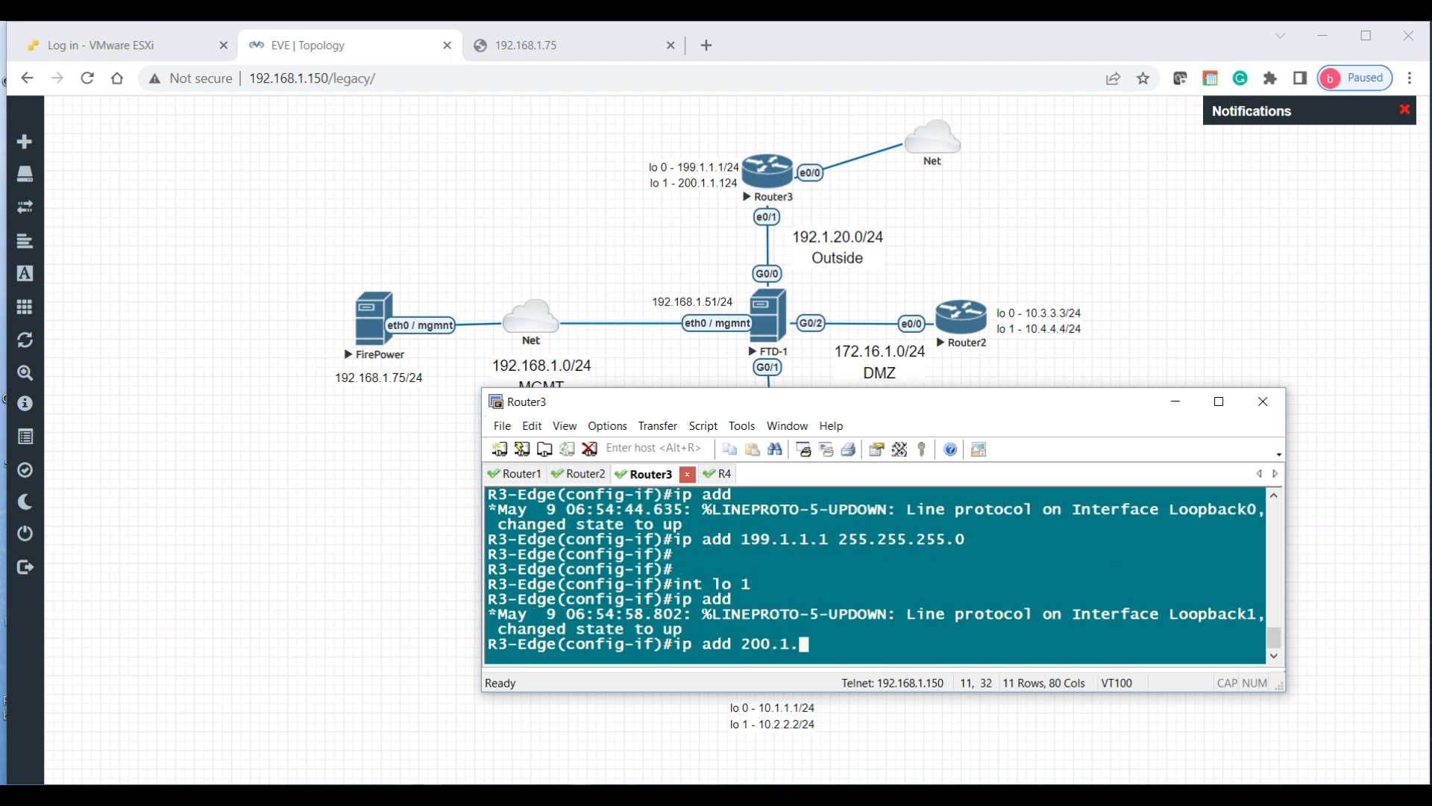
text(1.1 255.255.255.0)
key(Return)
key(Return)
key(Return)
text(int e)
text(01)
text(/1)
Step: Bring up Ethernet0/1 with address 192.1.20.3 255.255.255.0
key(Return)
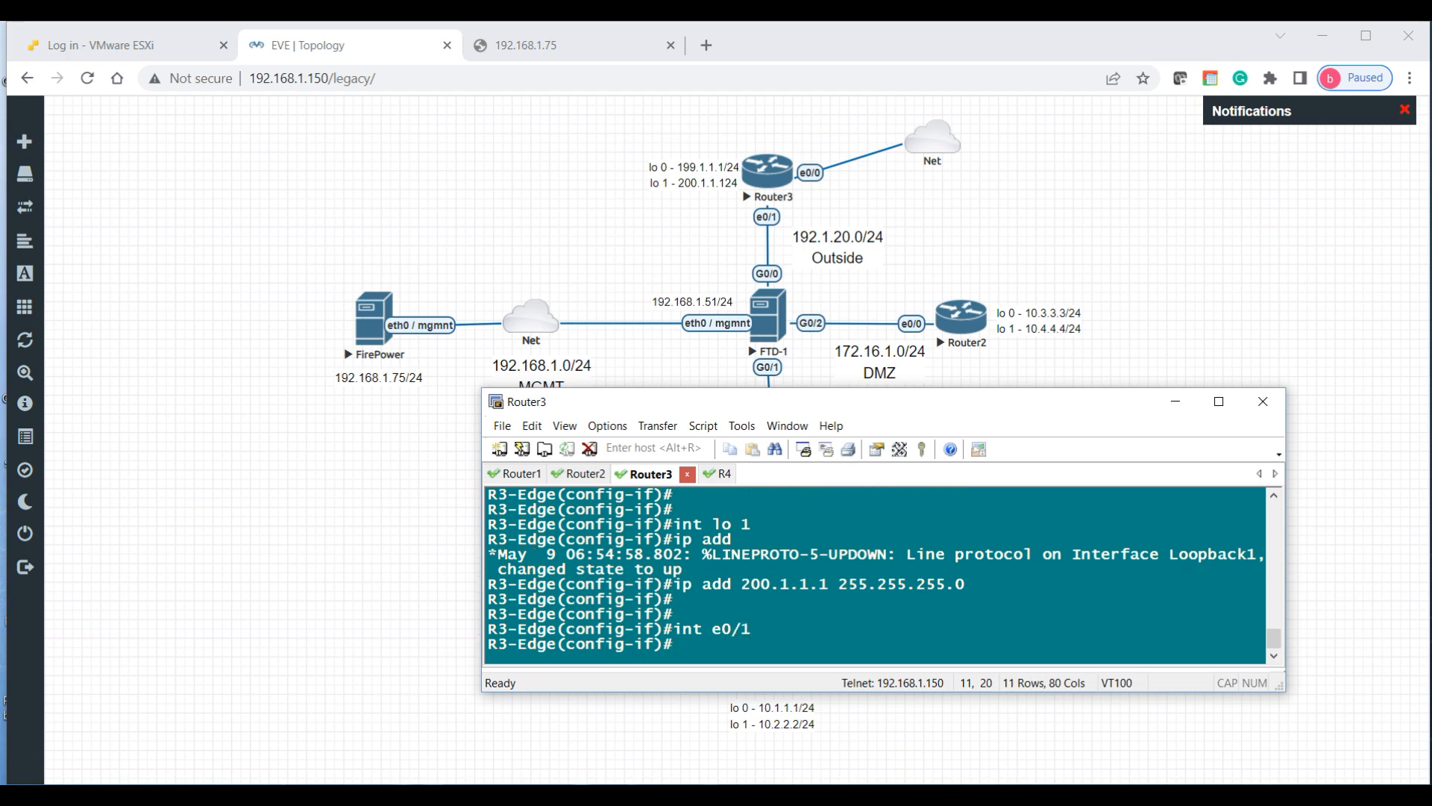
text(no sh)
key(Return)
text(ip add )
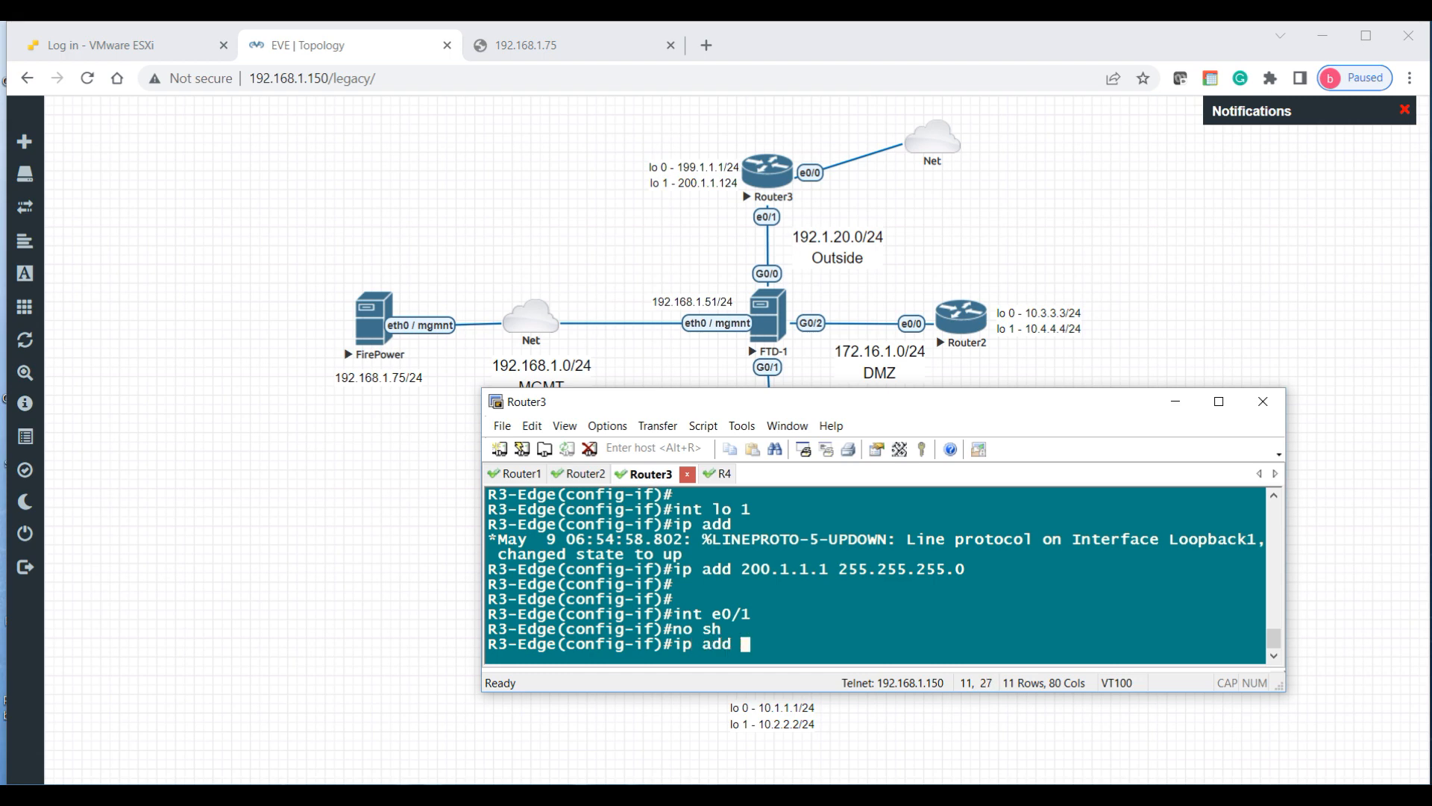
text(192.1.20.3 255.255.255.0)
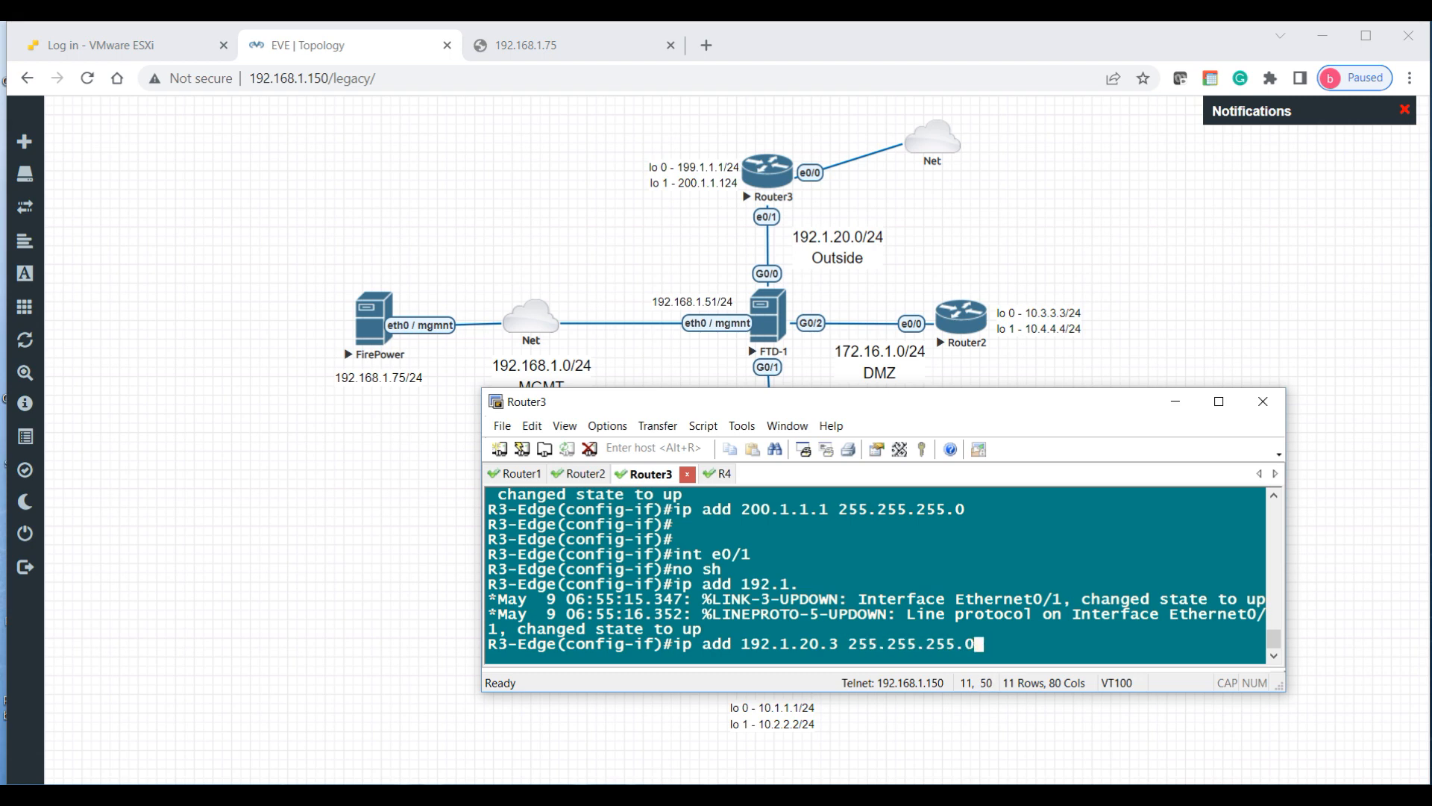
key(Return)
key(Return)
key(Return)
key(Return)
key(Return)
text(exit)
key(Return)
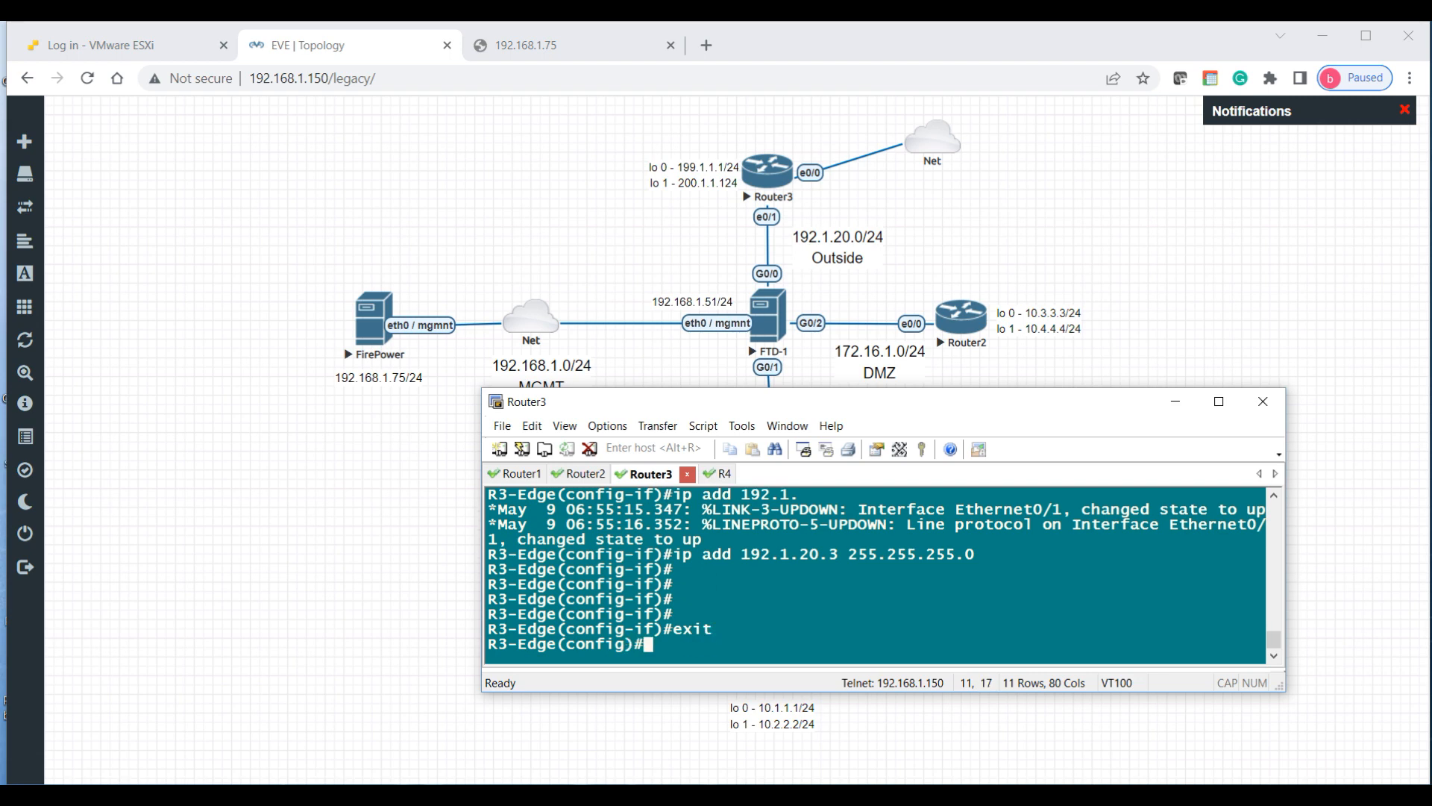
scroll(779, 522, up, 1)
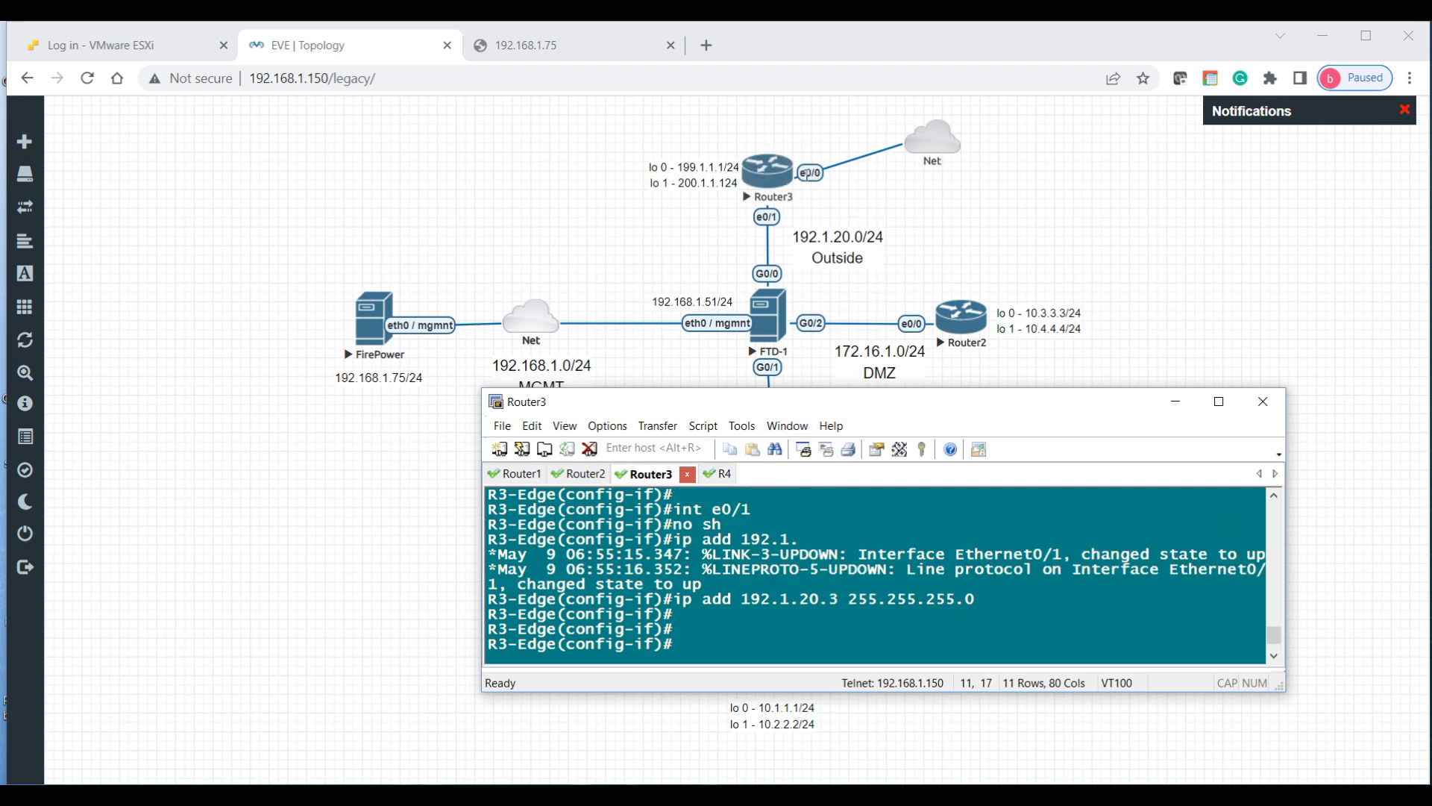
mouse_move(929, 149)
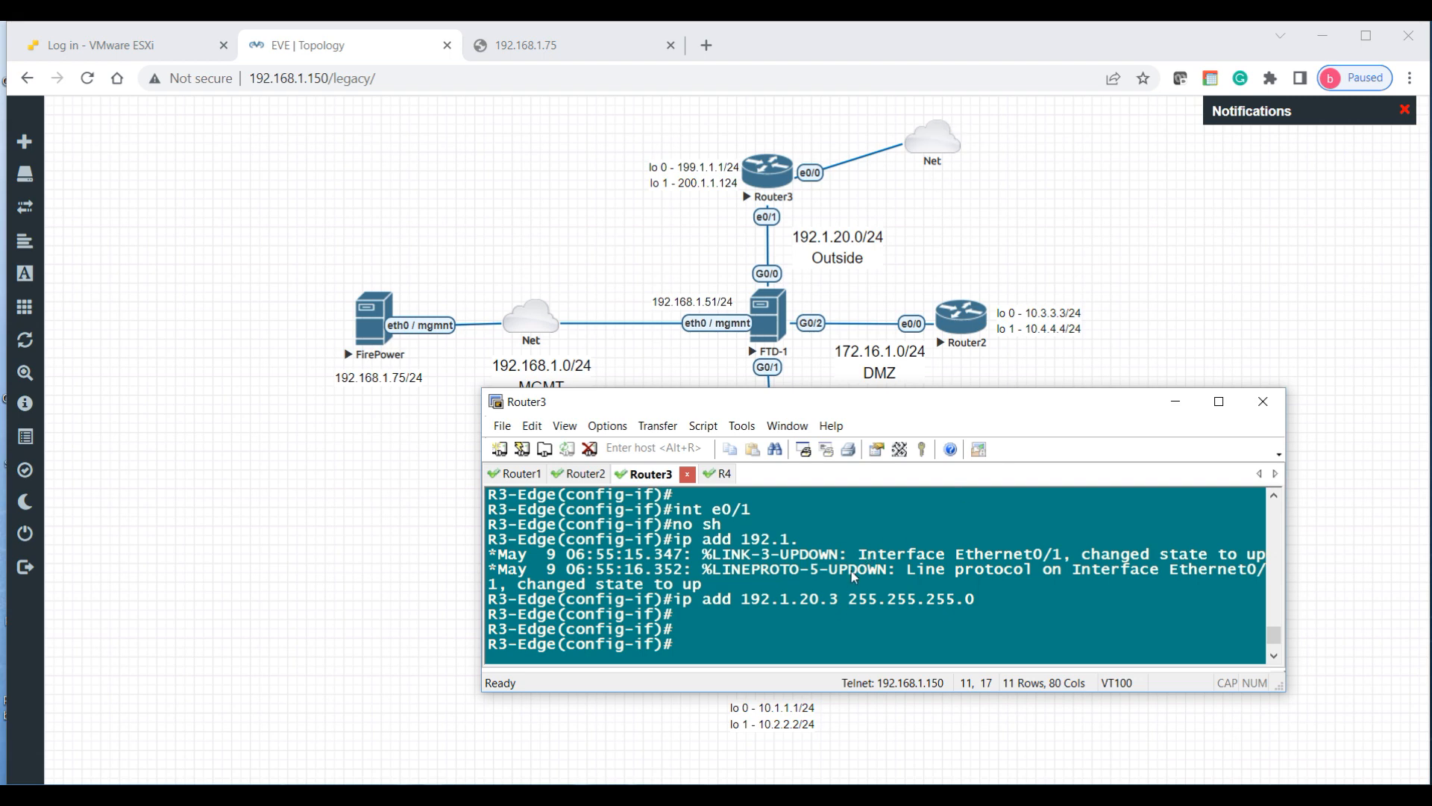
key(Return)
text(exit)
key(Return)
key(Return)
key(Return)
key(Return)
key(Return)
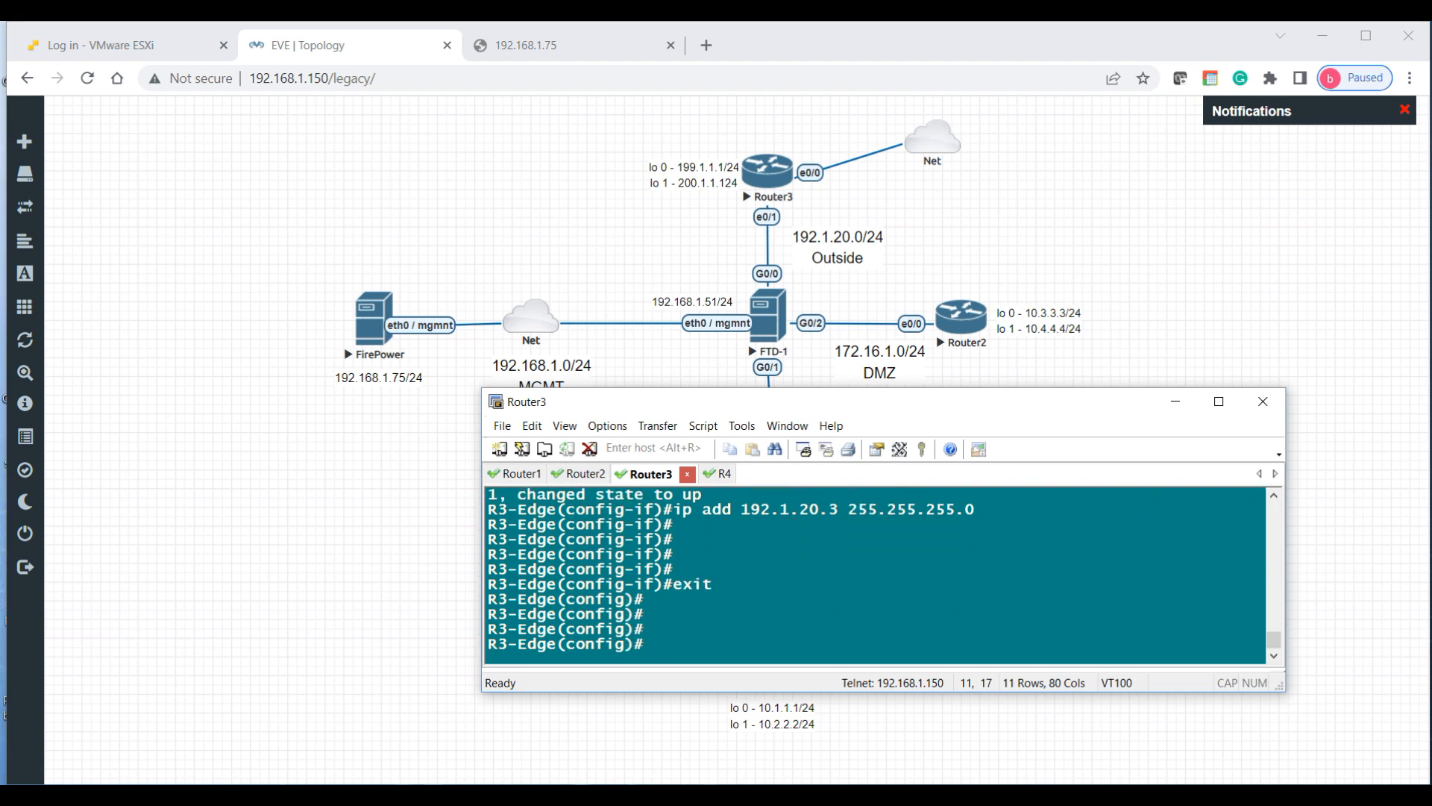
Step: Enable Ethernet0/0 with ip address dhcp and return to privileged mode
text(int e0/0)
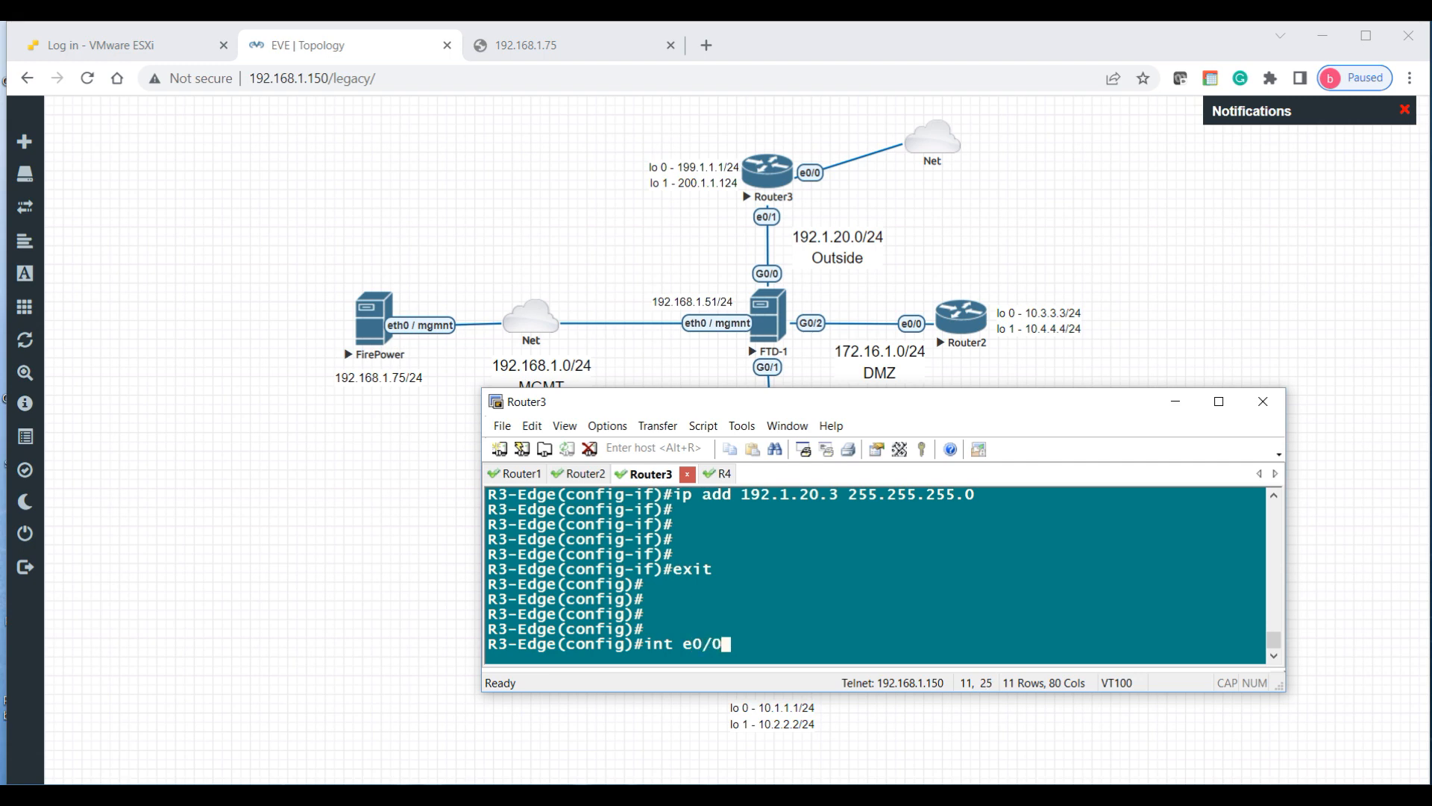
key(Return)
text(no sh)
key(Return)
text(ip )
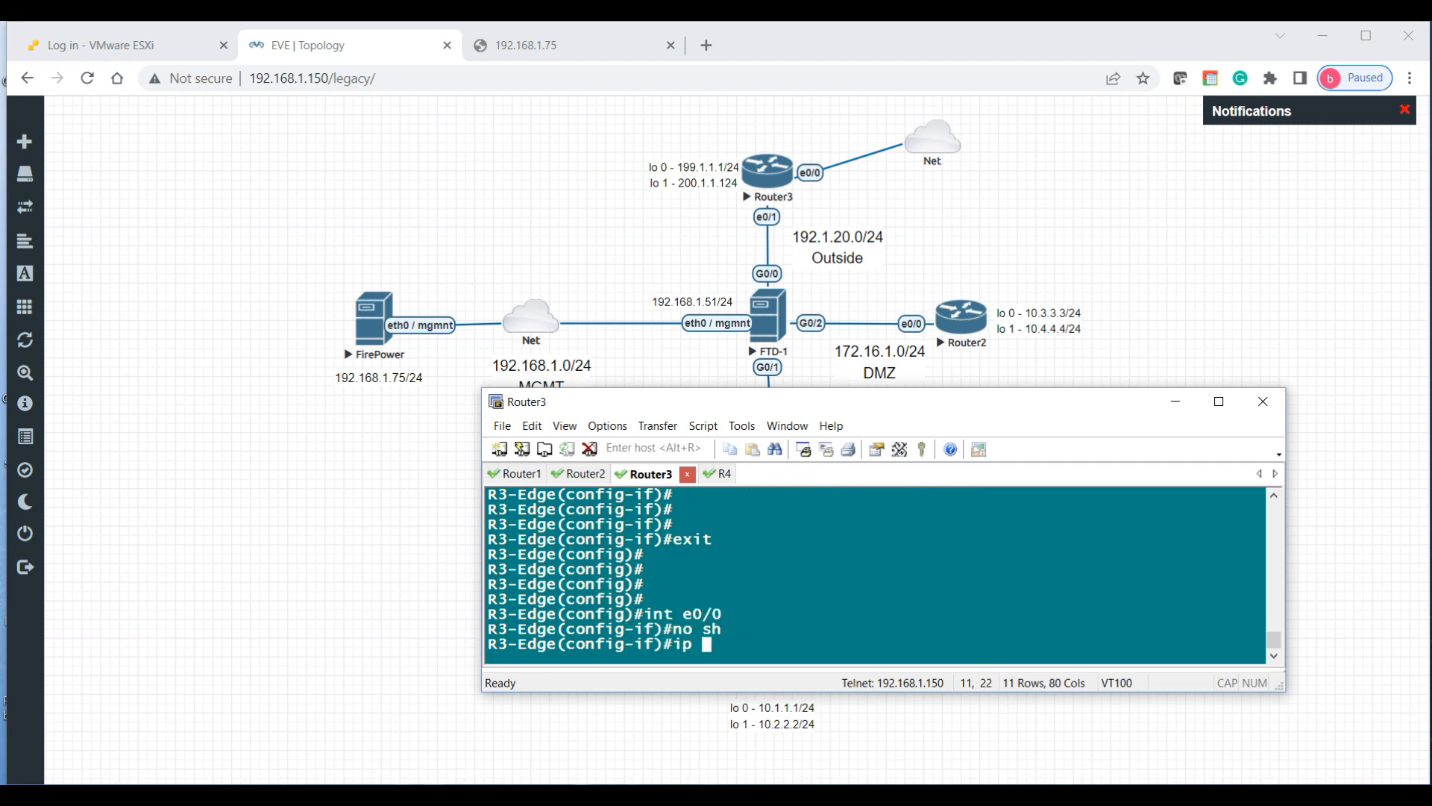
text(add dhcp)
key(Return)
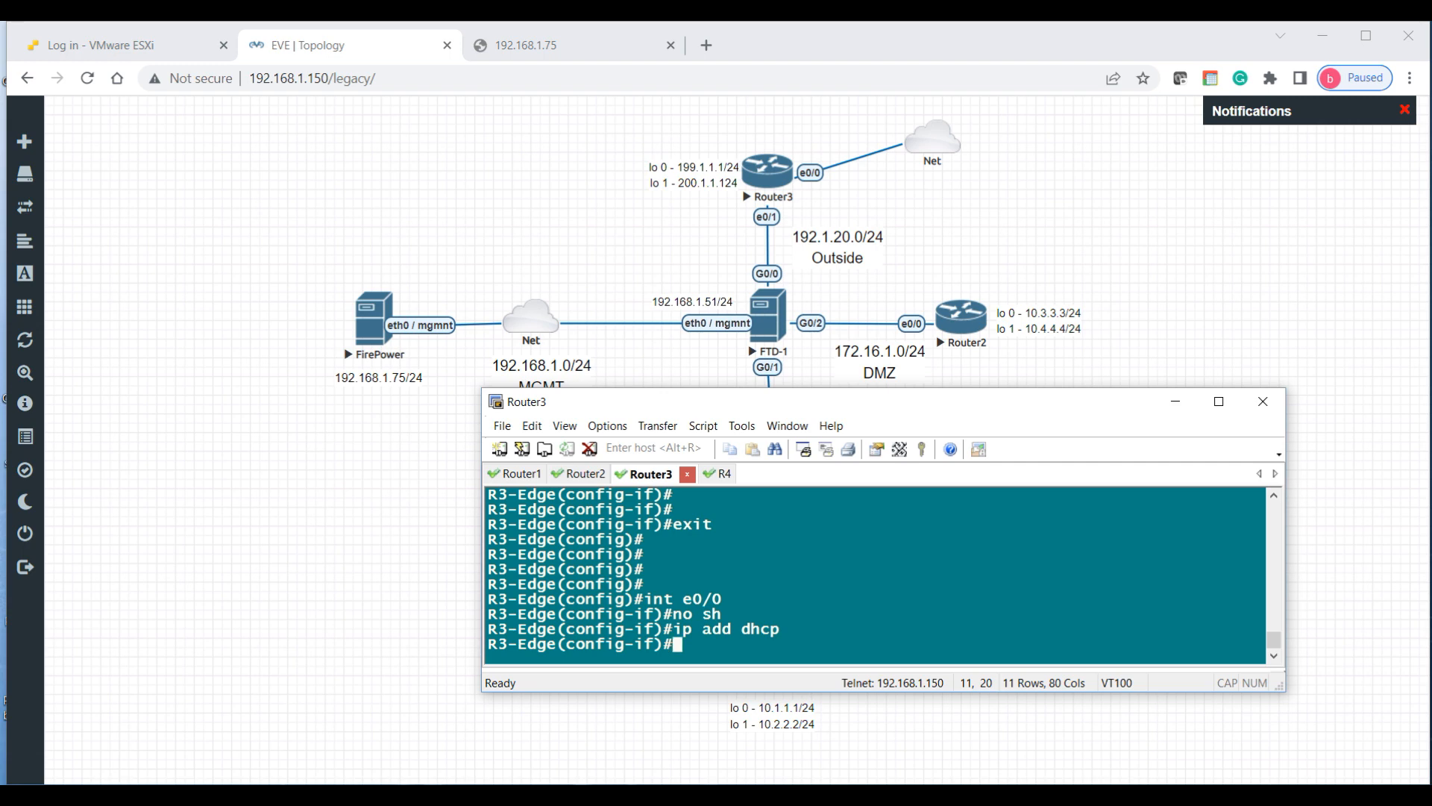
key(Return)
key(Return)
key(Return)
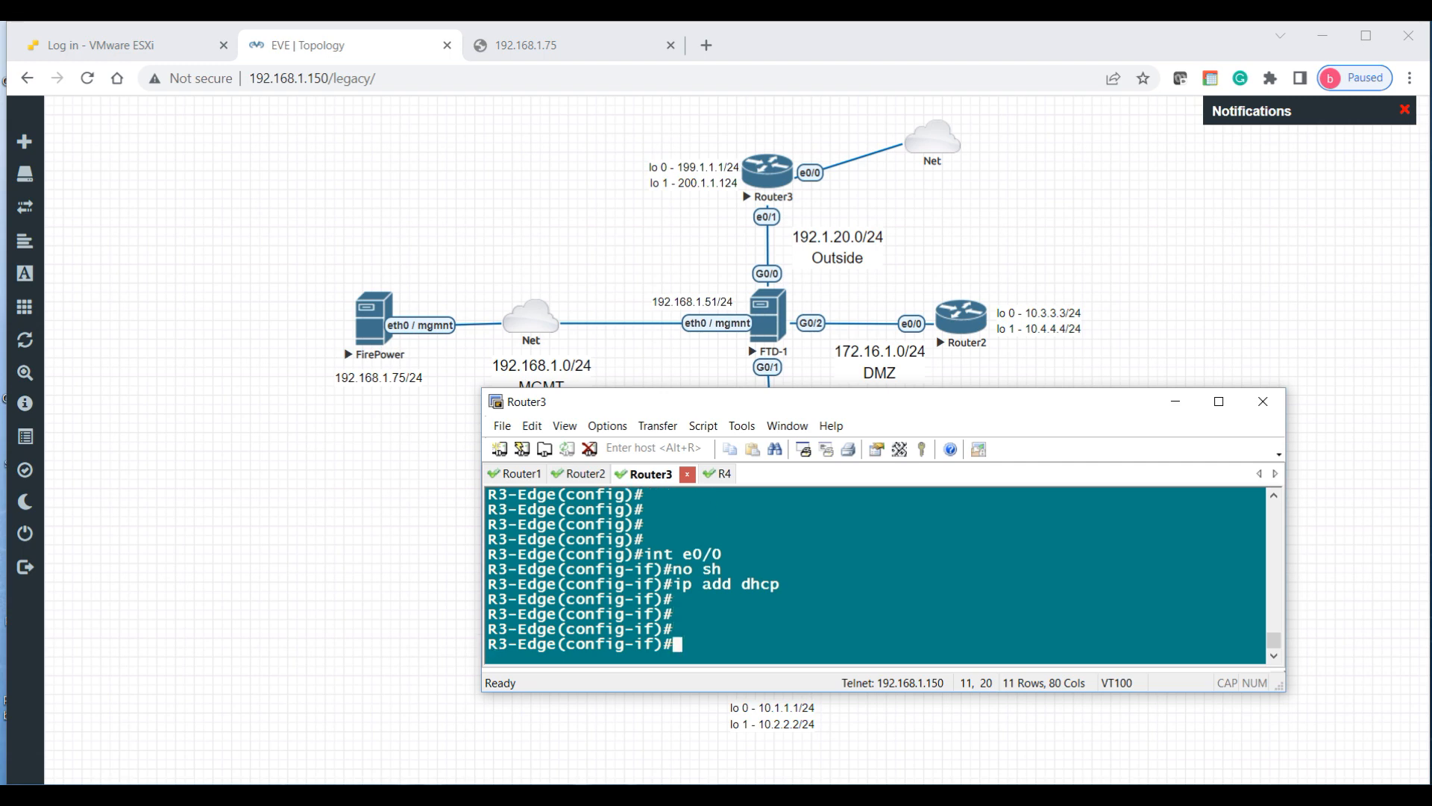
text(end)
key(Return)
key(Return)
key(Return)
key(Return)
key(Return)
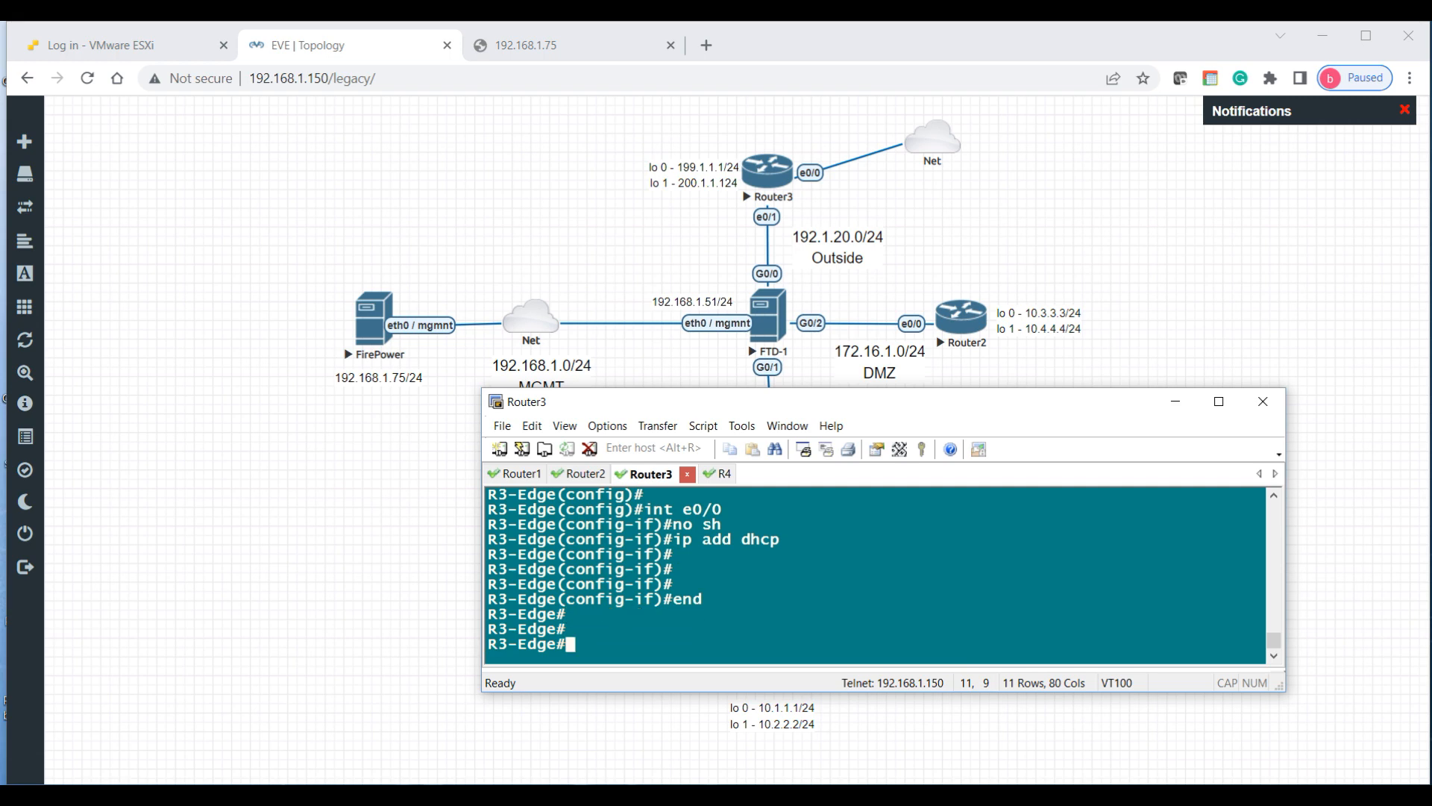
text(sh ip )
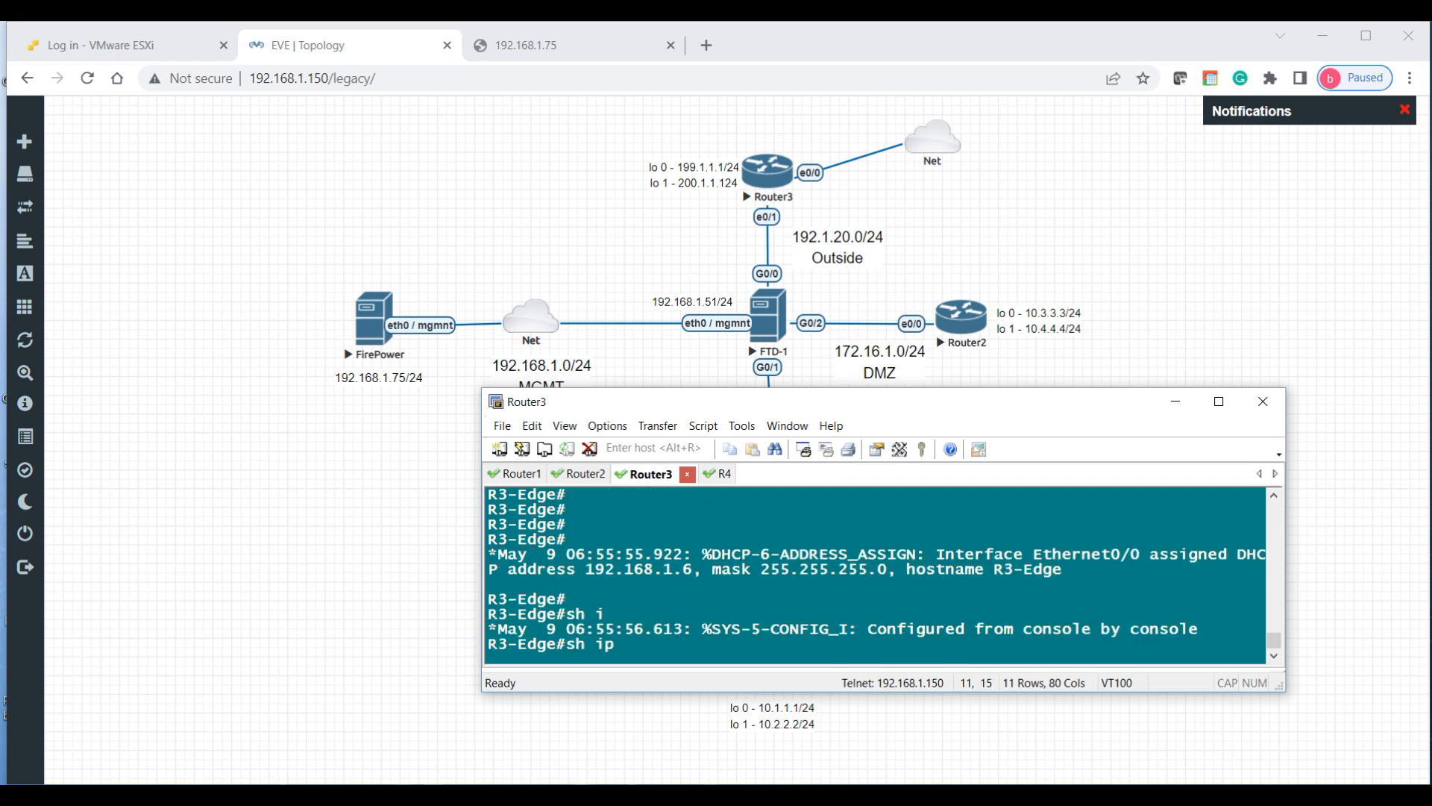
text(int bri)
Step: Check the interface list, highlighting Ethernet0/0's DHCP address 192.168.1.6
drag(626, 572, 704, 554)
click(705, 601)
key(Return)
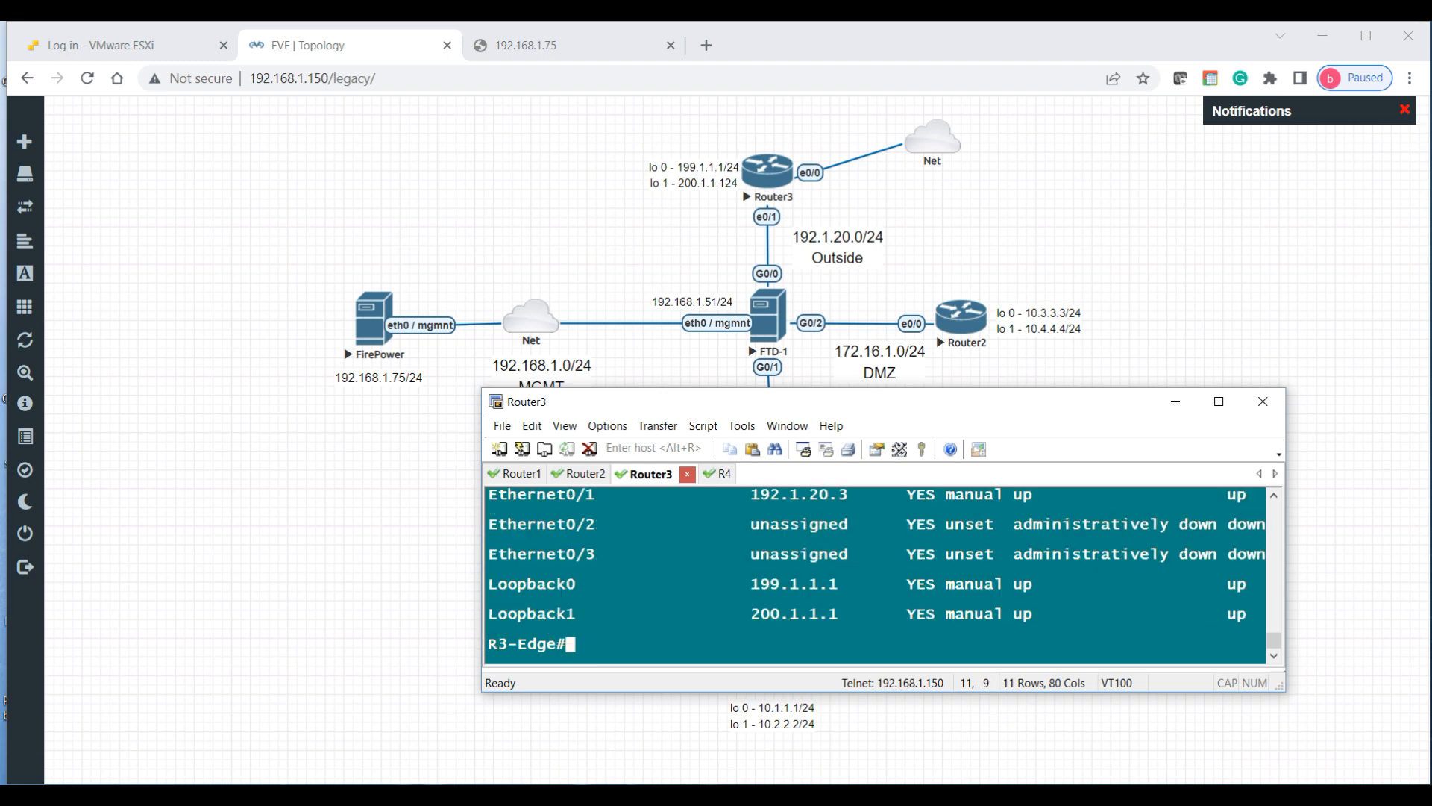
scroll(964, 516, up, 1)
drag(712, 509, 995, 509)
click(849, 572)
key(Return)
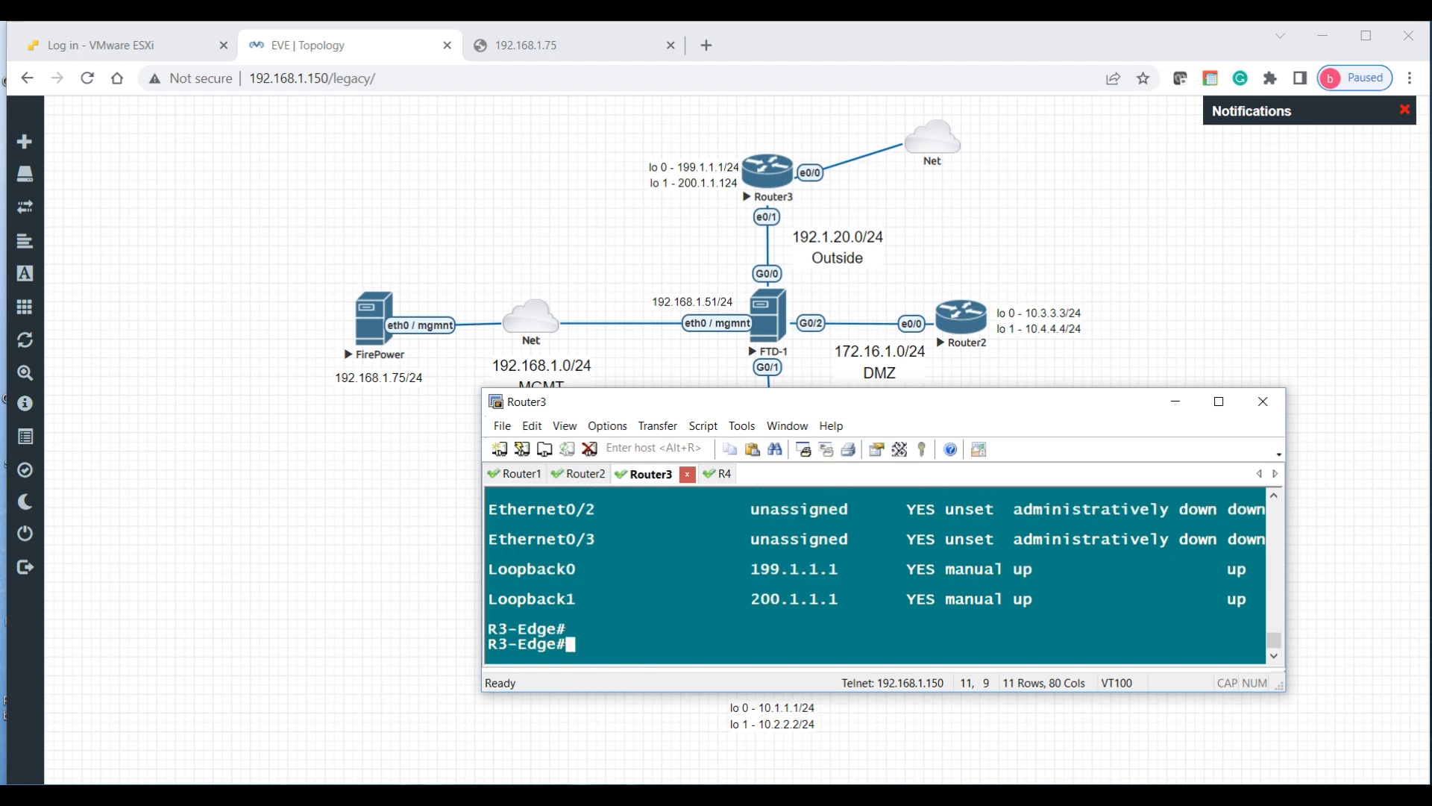
key(Return)
key(Return)
key(Return)
Step: Show the routing table, highlighting the default route via 192.168.1.1 with distance 254
text(sh ip route)
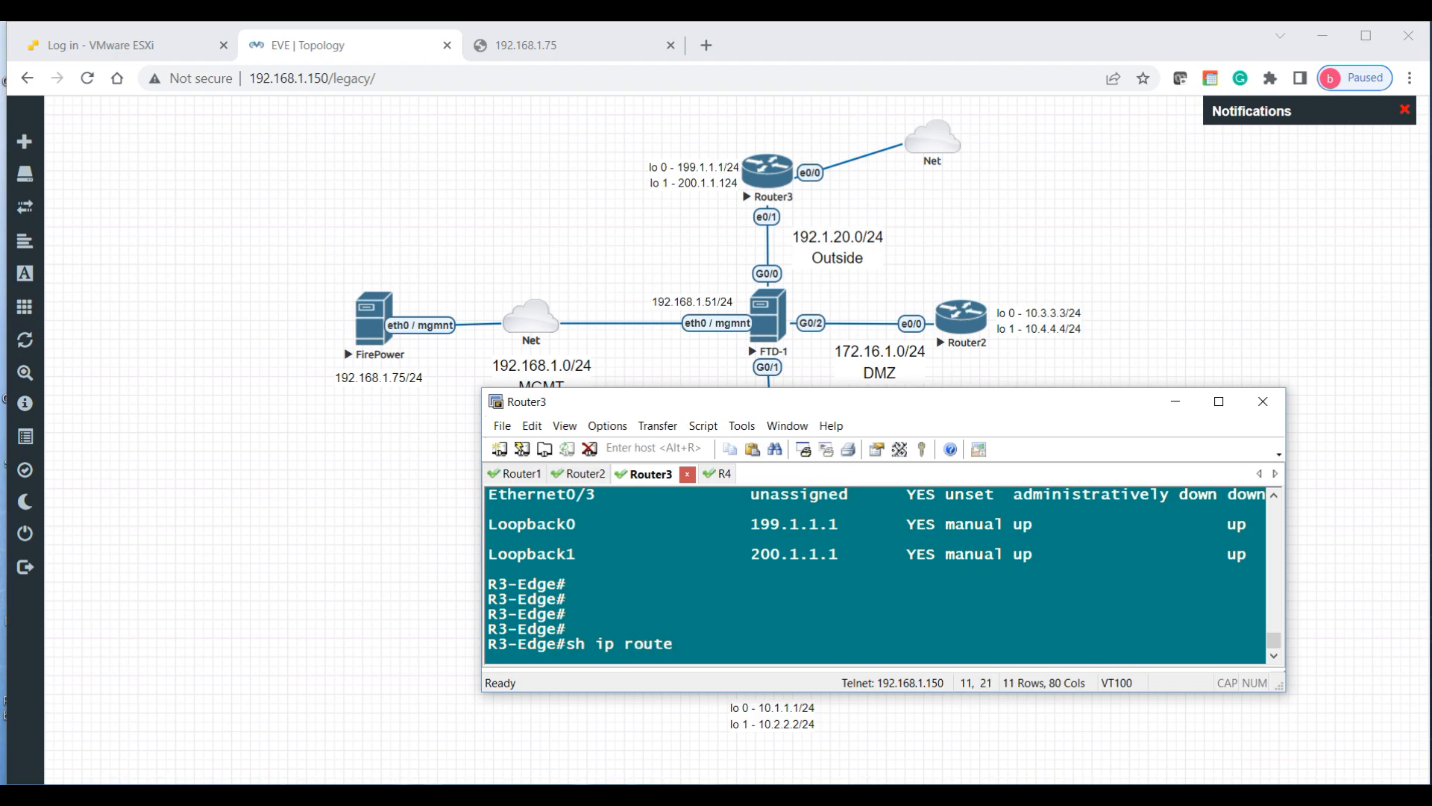
key(Return)
scroll(748, 572, up, 1)
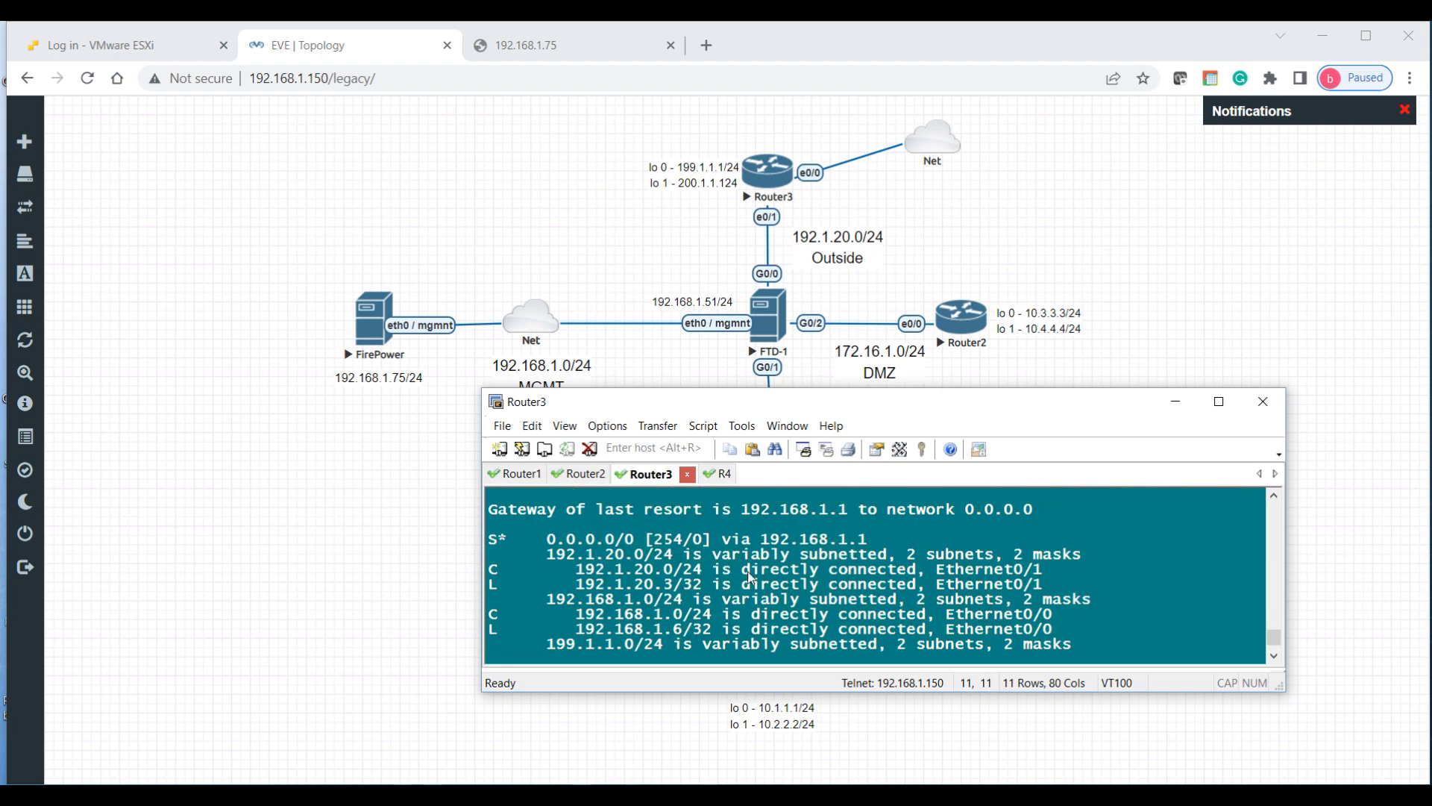
drag(659, 539, 682, 538)
drag(762, 539, 866, 540)
click(837, 568)
scroll(838, 568, down, 2)
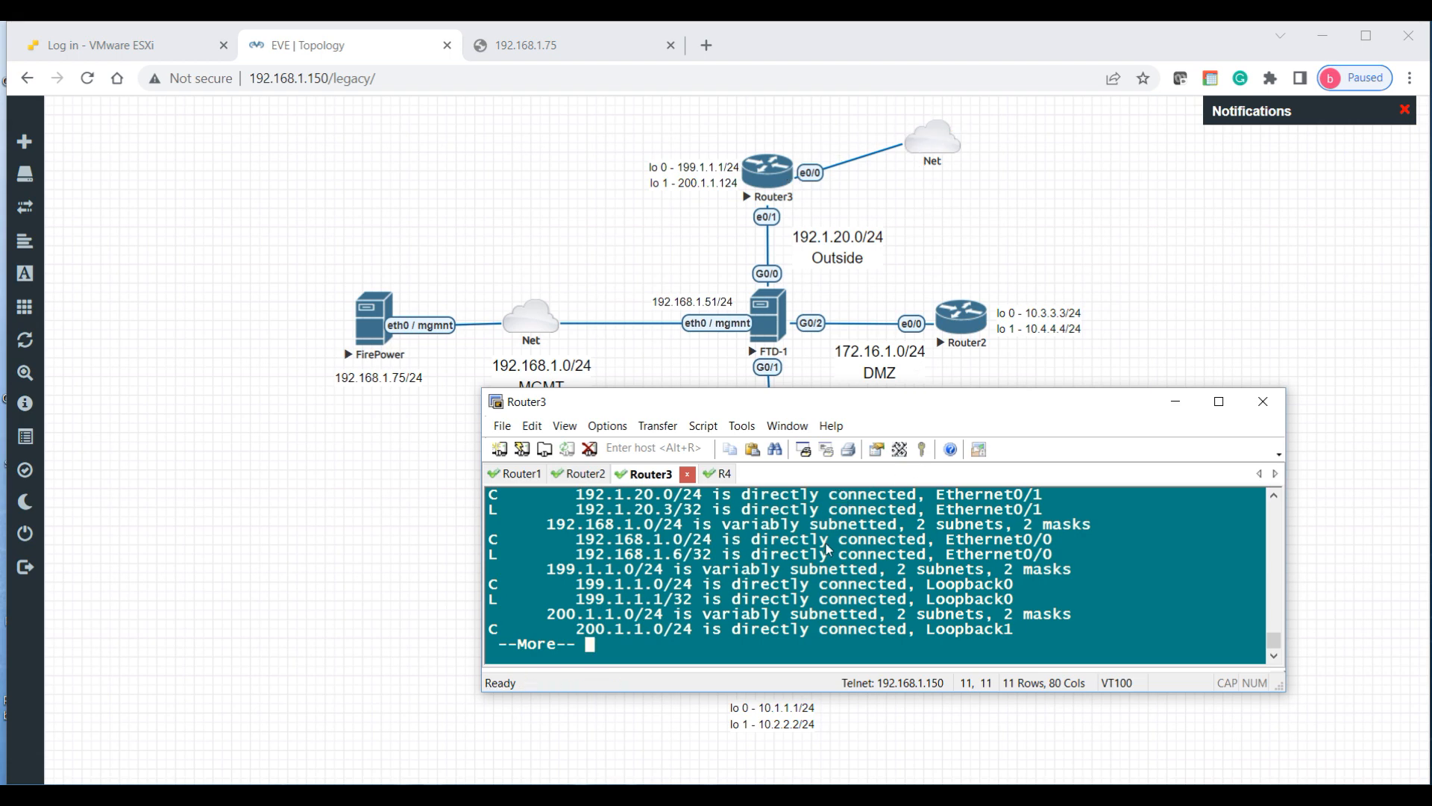
key(space)
key(Return)
key(Return)
key(Return)
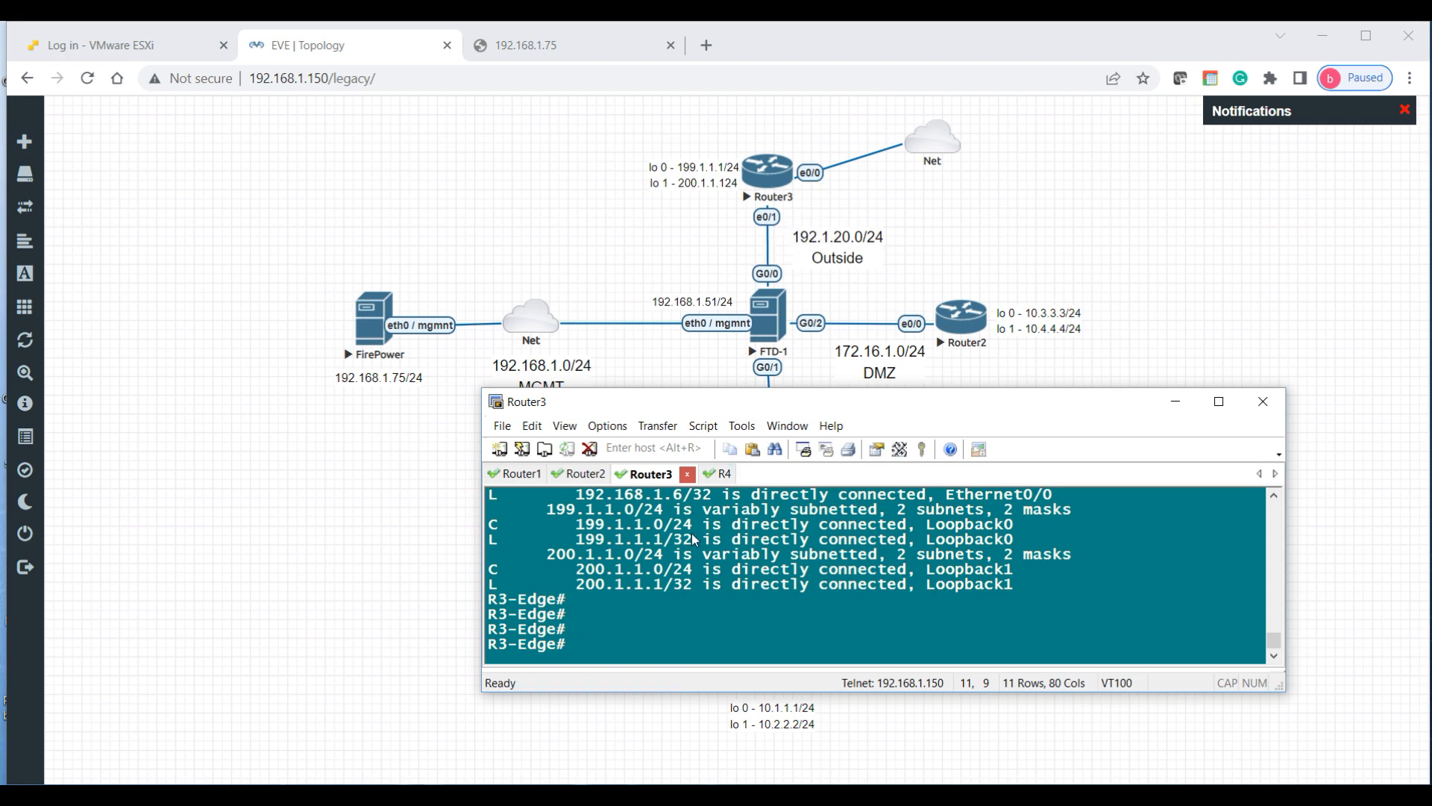
Step: Enter global configuration and create access list 1 permitting 192.1.20.0 0.0.0.255
key(Return)
key(Return)
text(conf t)
key(Return)
text(a)
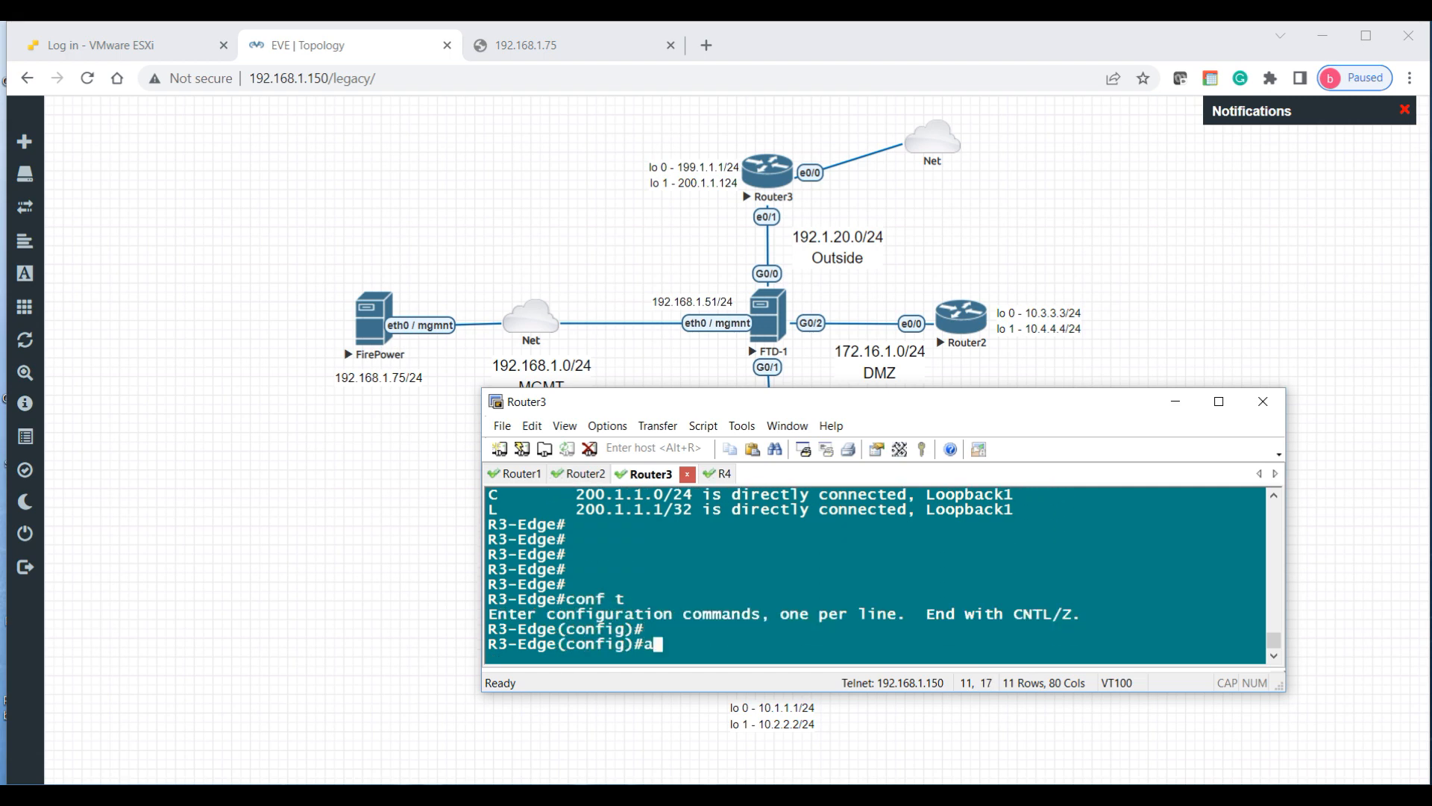
text(cc)
key(Tab)
text(1 pr)
key(BackSpace)
text(erm)
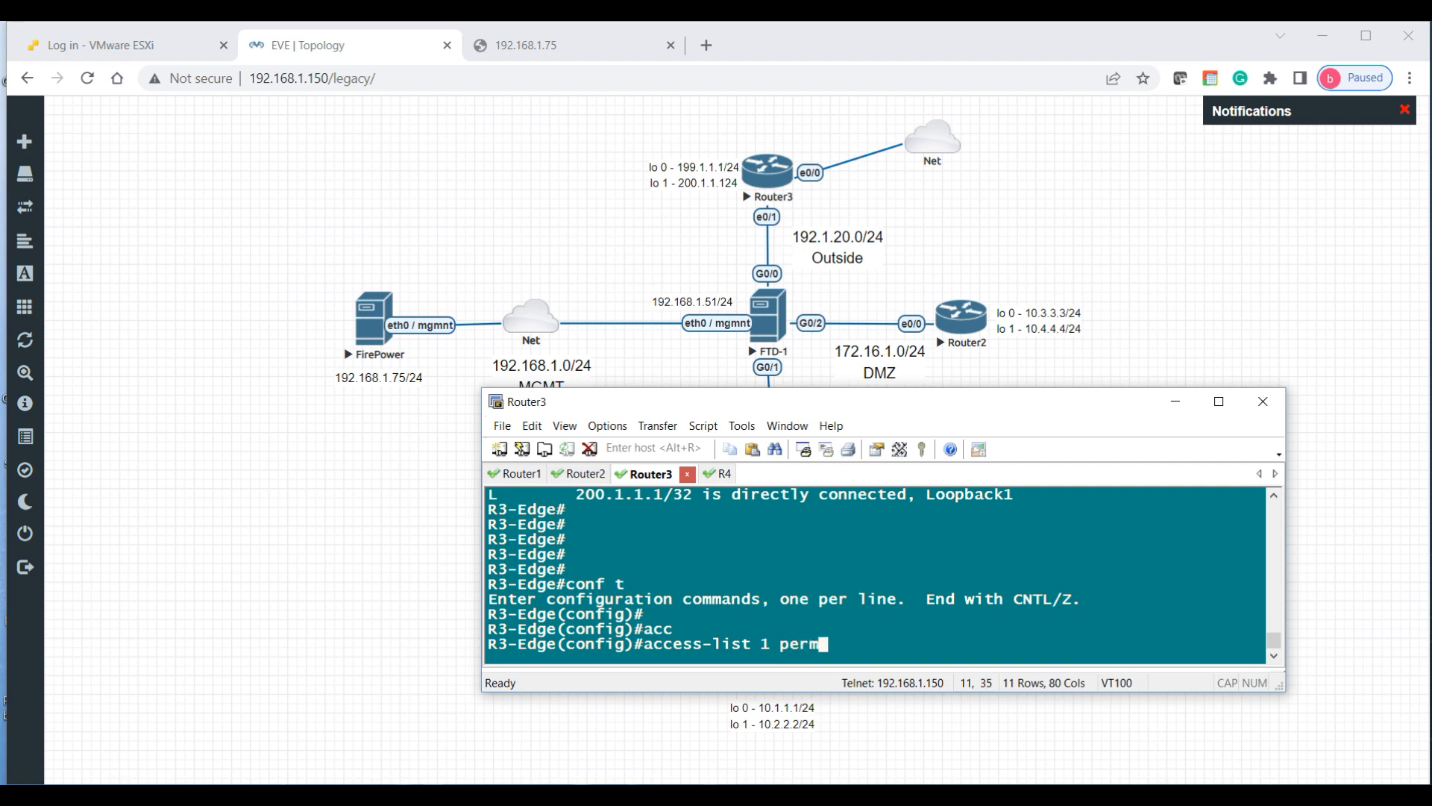
text(it 192.1.20.0)
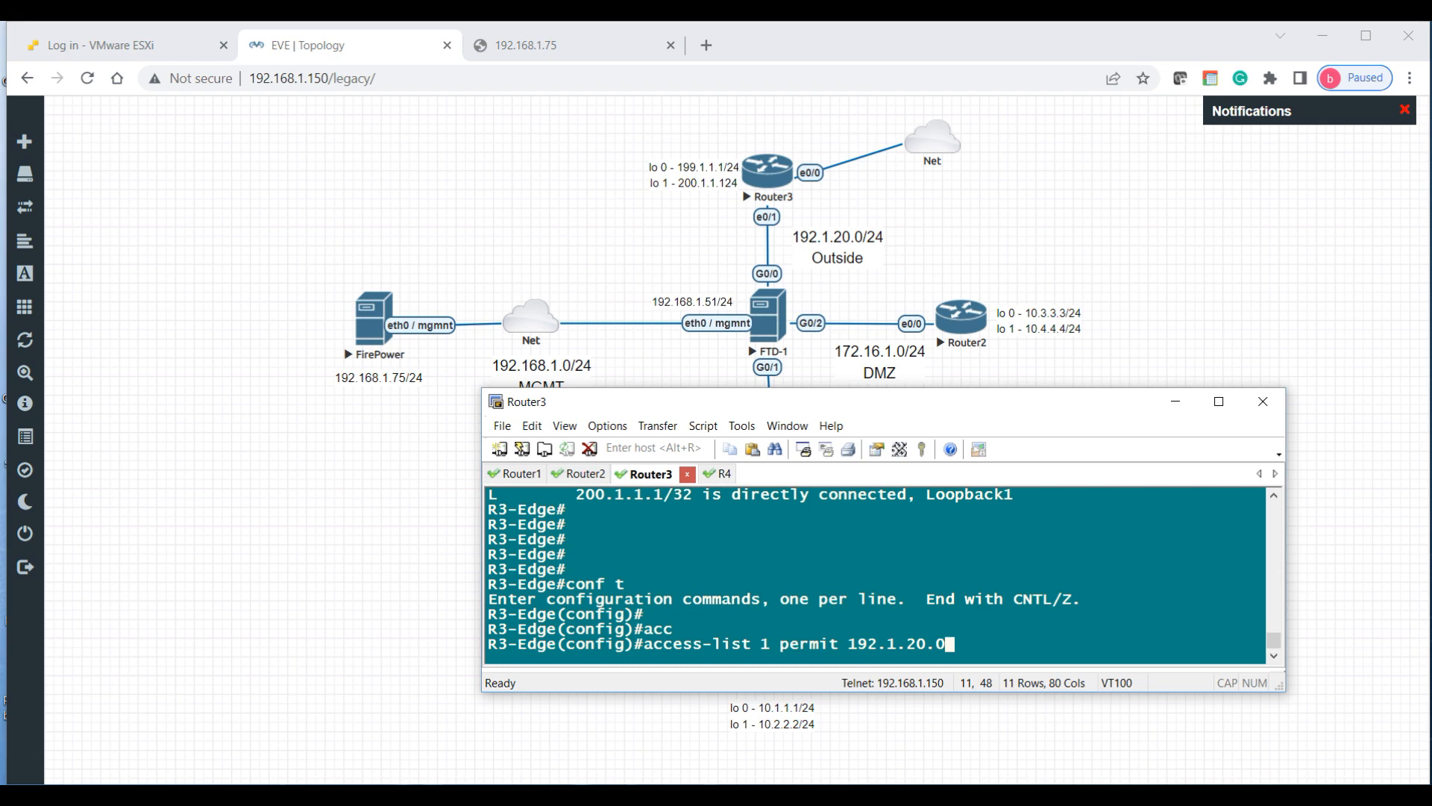
text( 0.0.0.255)
key(Return)
key(Return)
key(Return)
Step: Set interface e0/1 as the NAT inside interface
key(Return)
key(Return)
text(int e0/1)
key(Return)
text(ip nat inside)
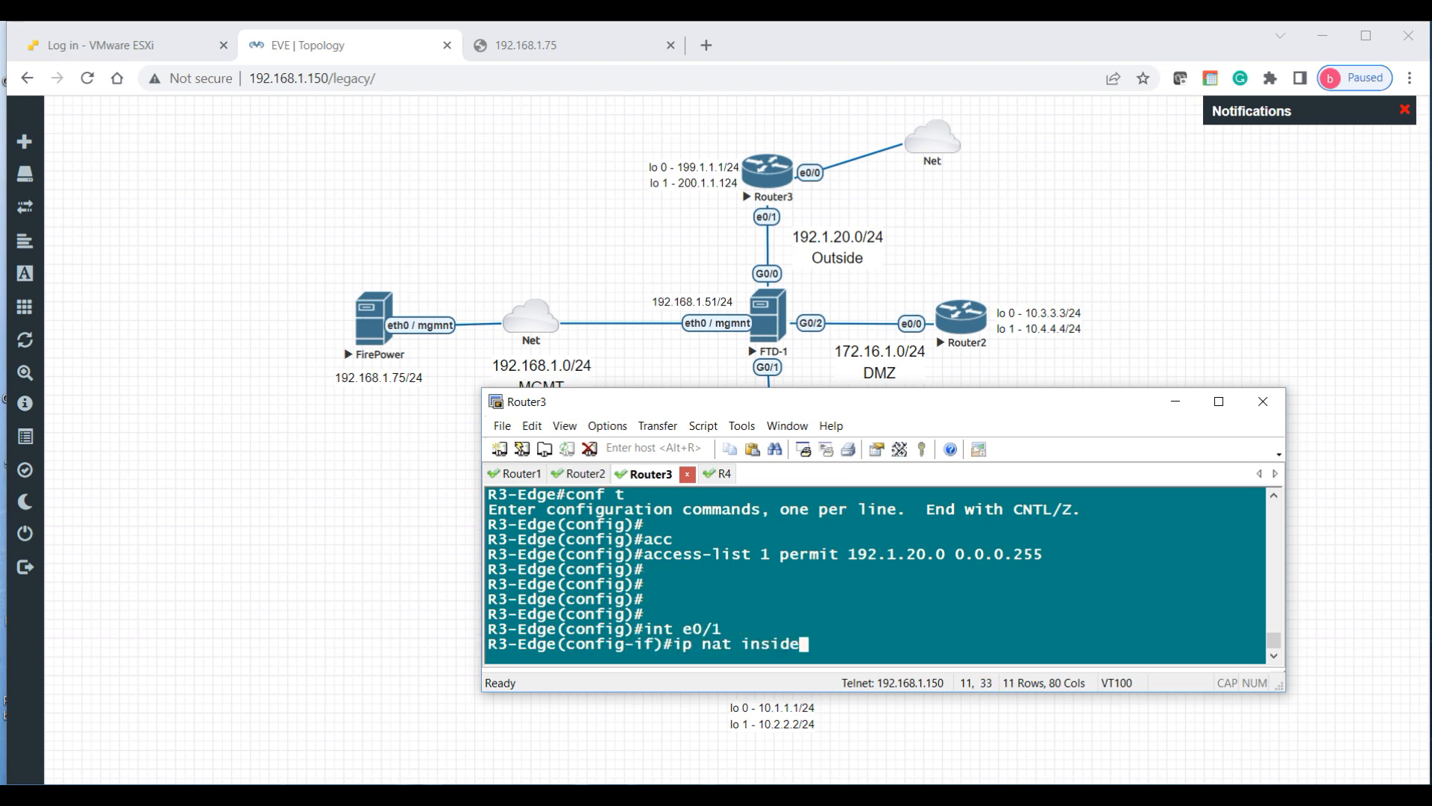
key(Return)
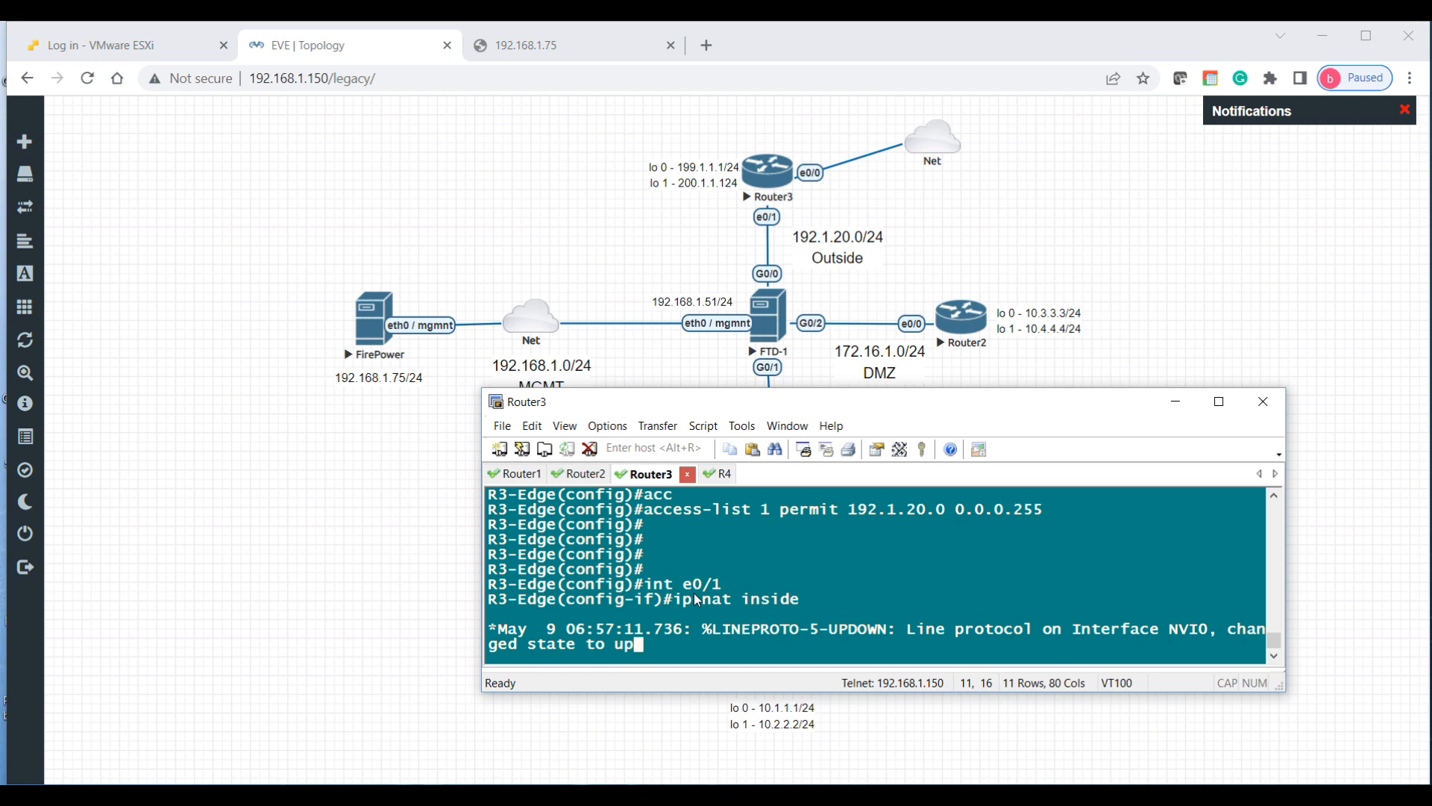
Step: Apply ip nat outside on interface e0/0, then exit to global configuration mode
key(Return)
key(Return)
key(Return)
key(Return)
key(Return)
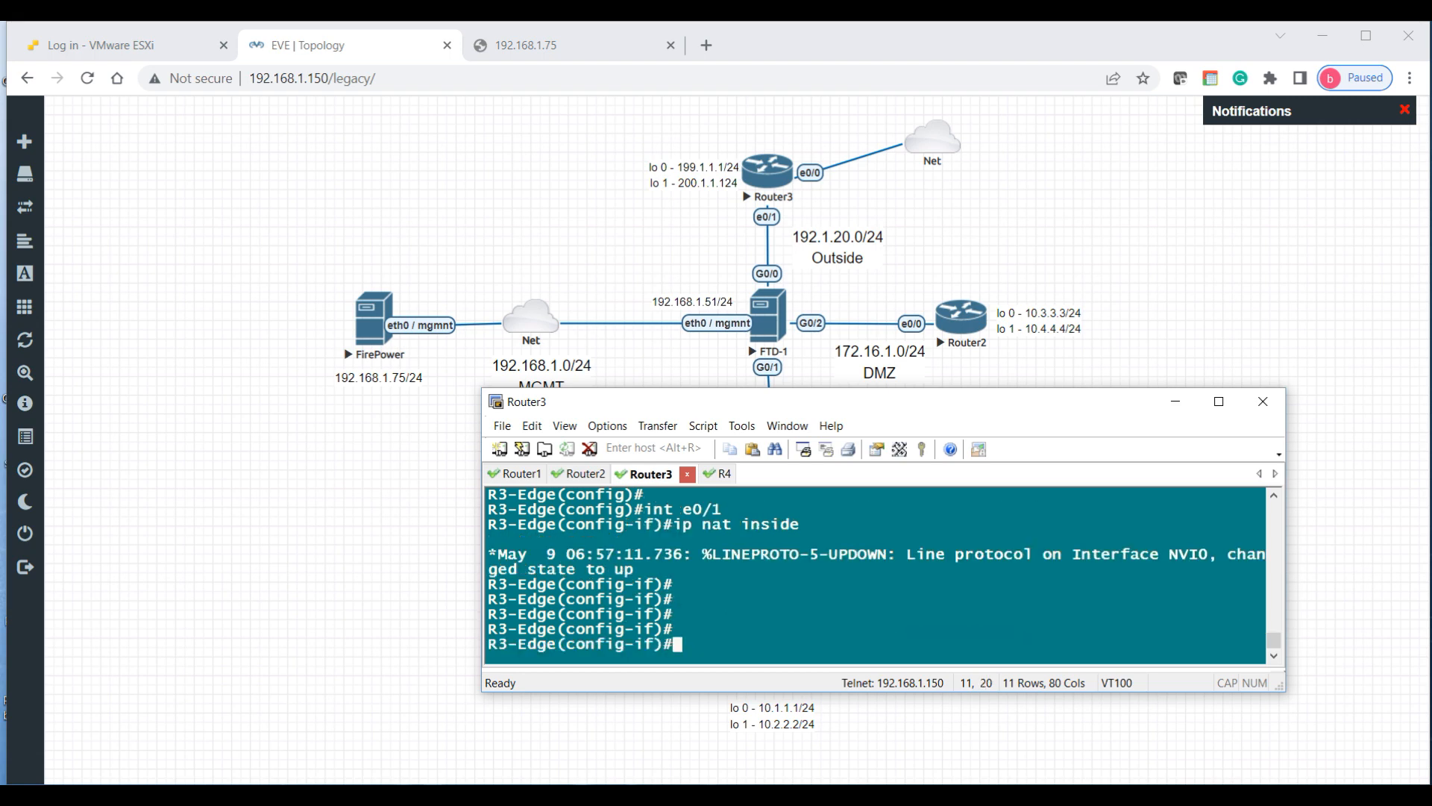
text(int e0/0)
key(Return)
text(ip nat ouyts)
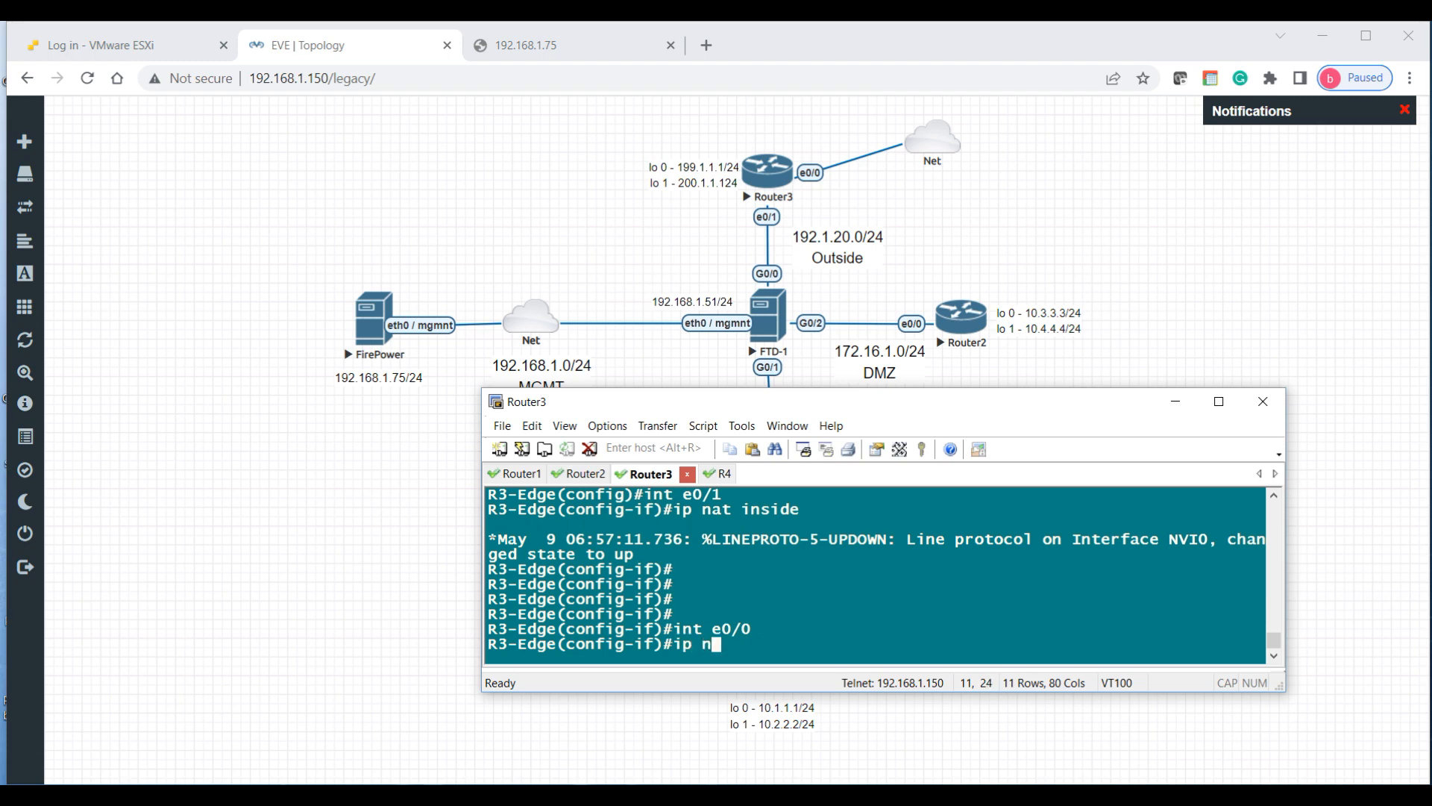
key(BackSpace)
key(BackSpace)
key(BackSpace)
text(tside)
key(Return)
key(Return)
key(Return)
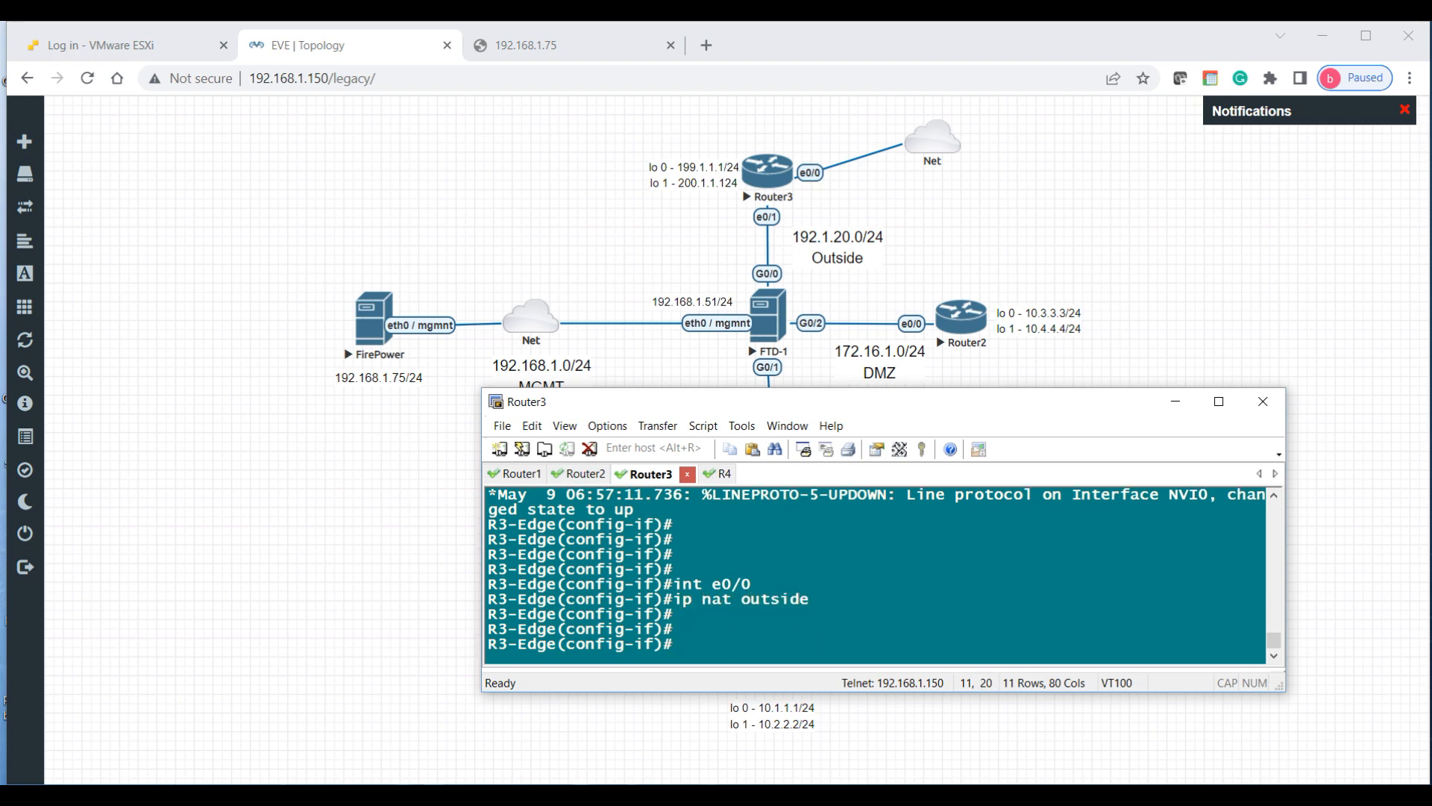
text(exit)
key(Return)
key(Return)
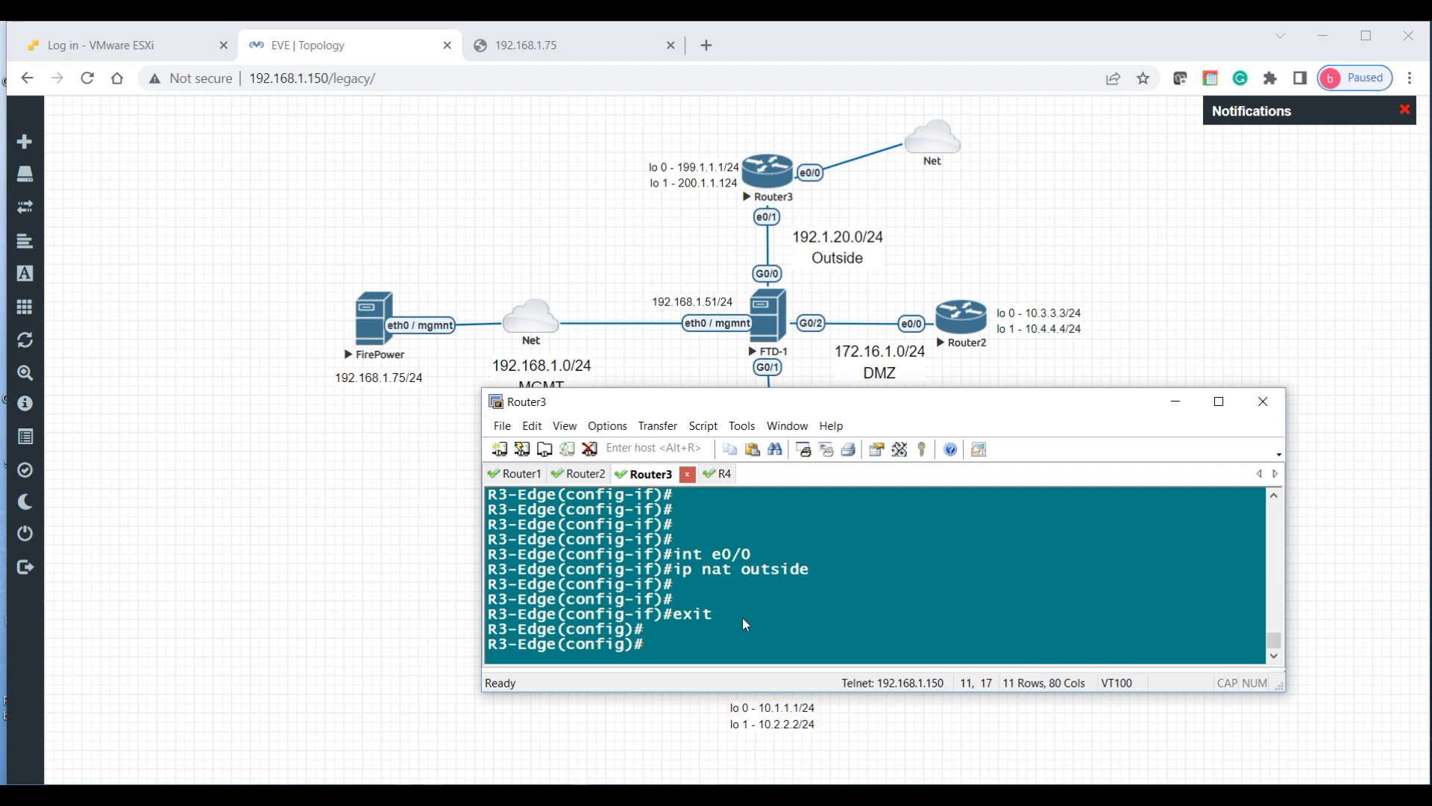
Step: Apply ip nat inside source list 1 interface e0/0 overload for PAT
text(ip nat inside sour)
key(Tab)
text(lis)
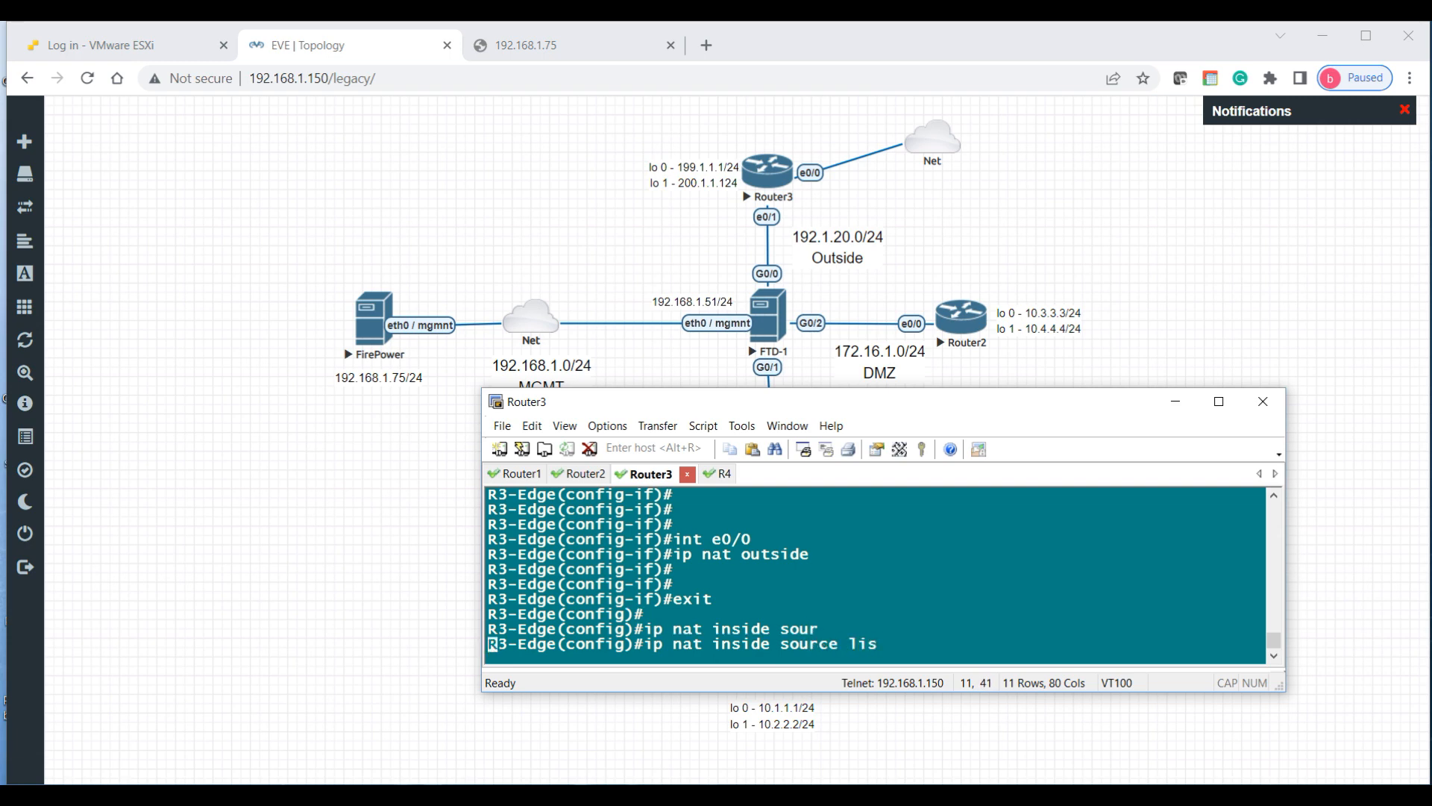
key(Tab)
text(1)
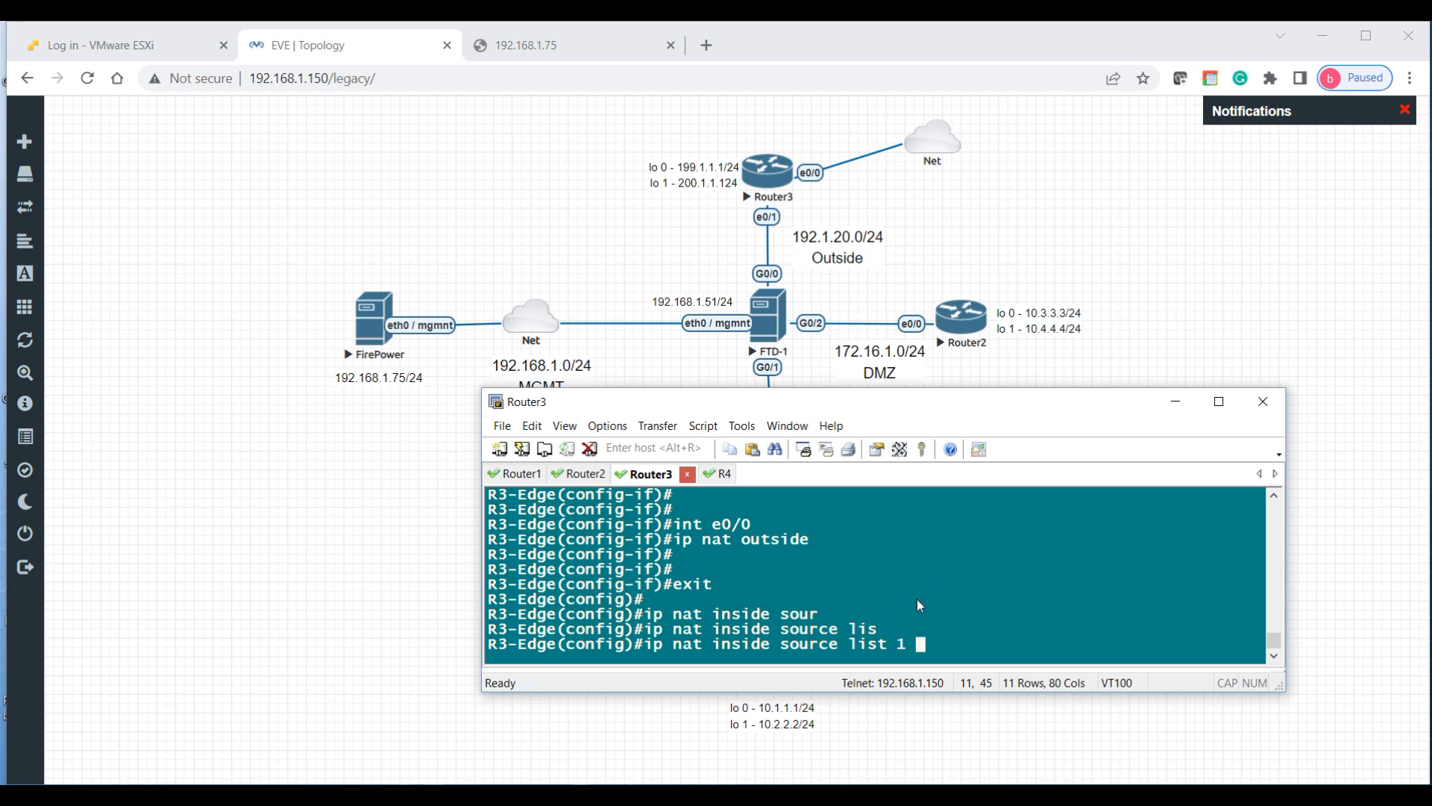
text(intrf)
key(Tab)
key(BackSpace)
key(BackSpace)
key(Tab)
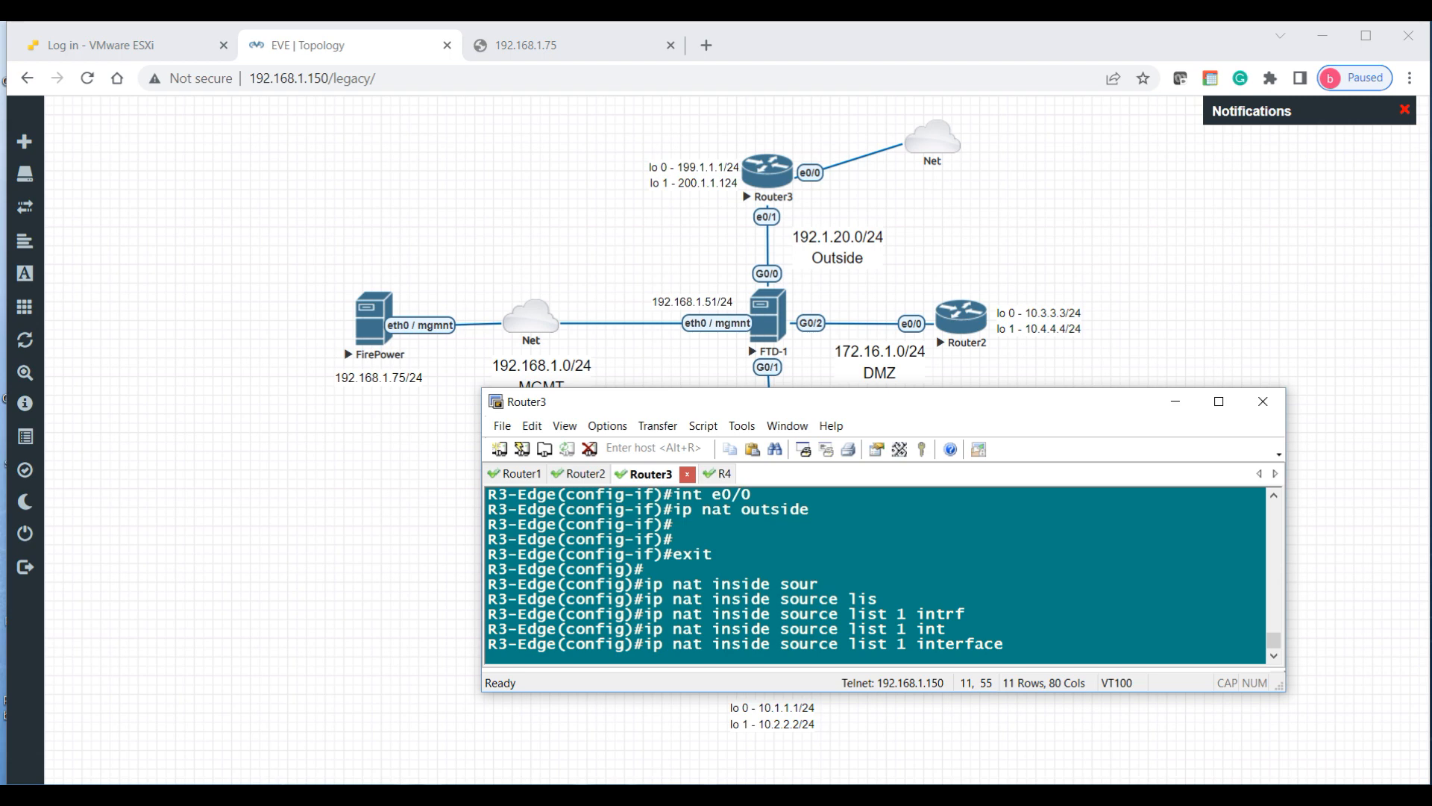
text(e0/0 overlo)
key(Tab)
key(Return)
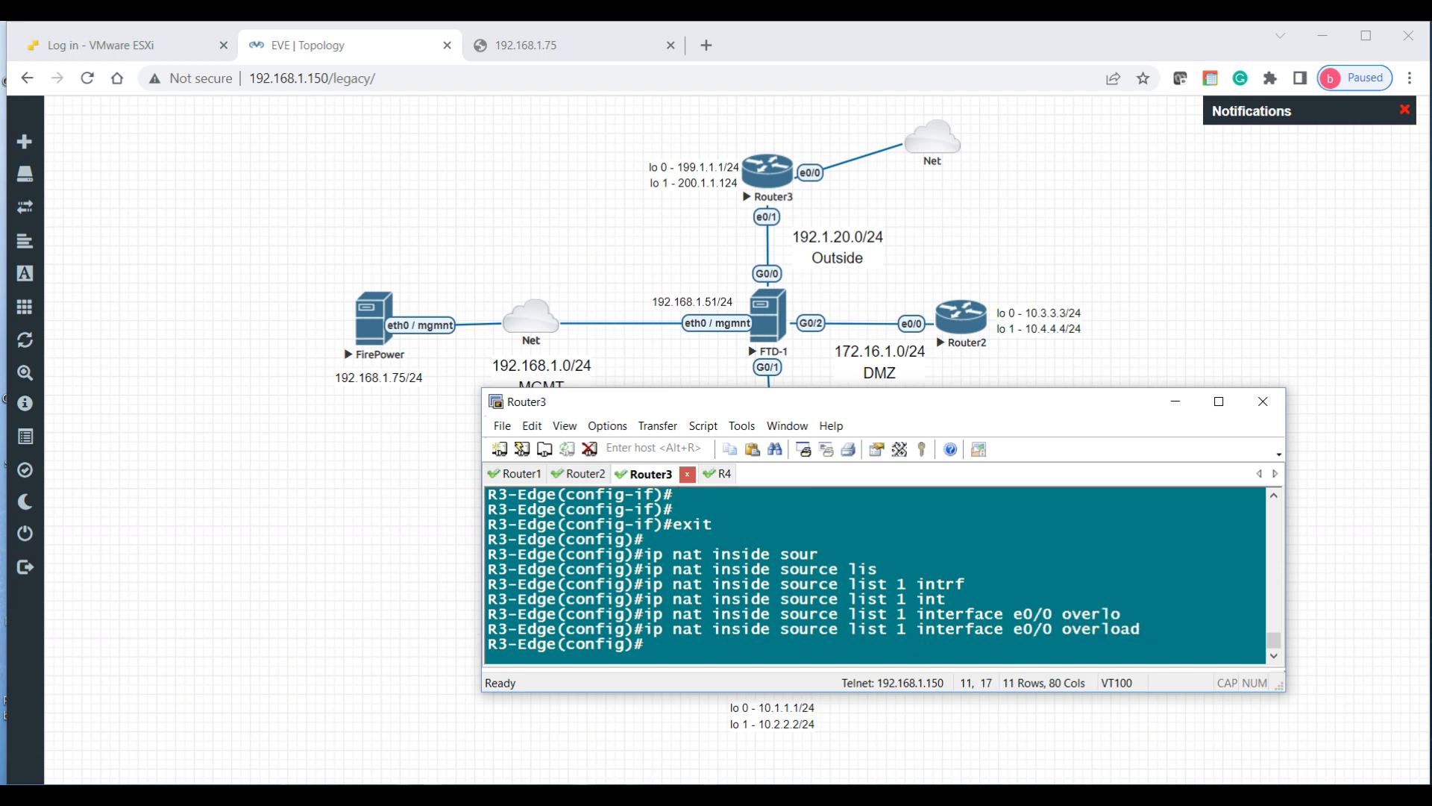
Step: End configuration mode and return to the R3-Edge# privileged prompt
key(Return)
key(Return)
text(end)
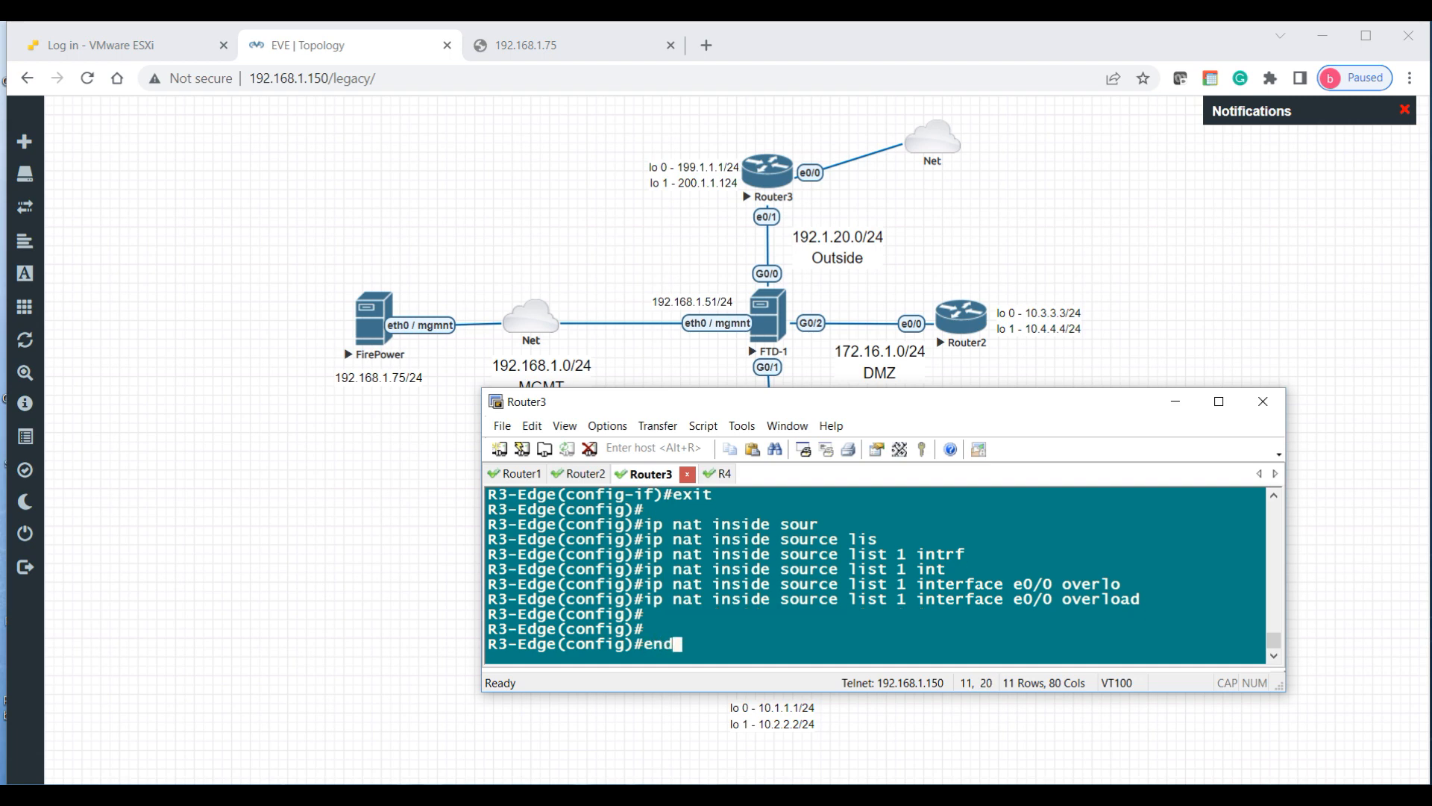
key(Return)
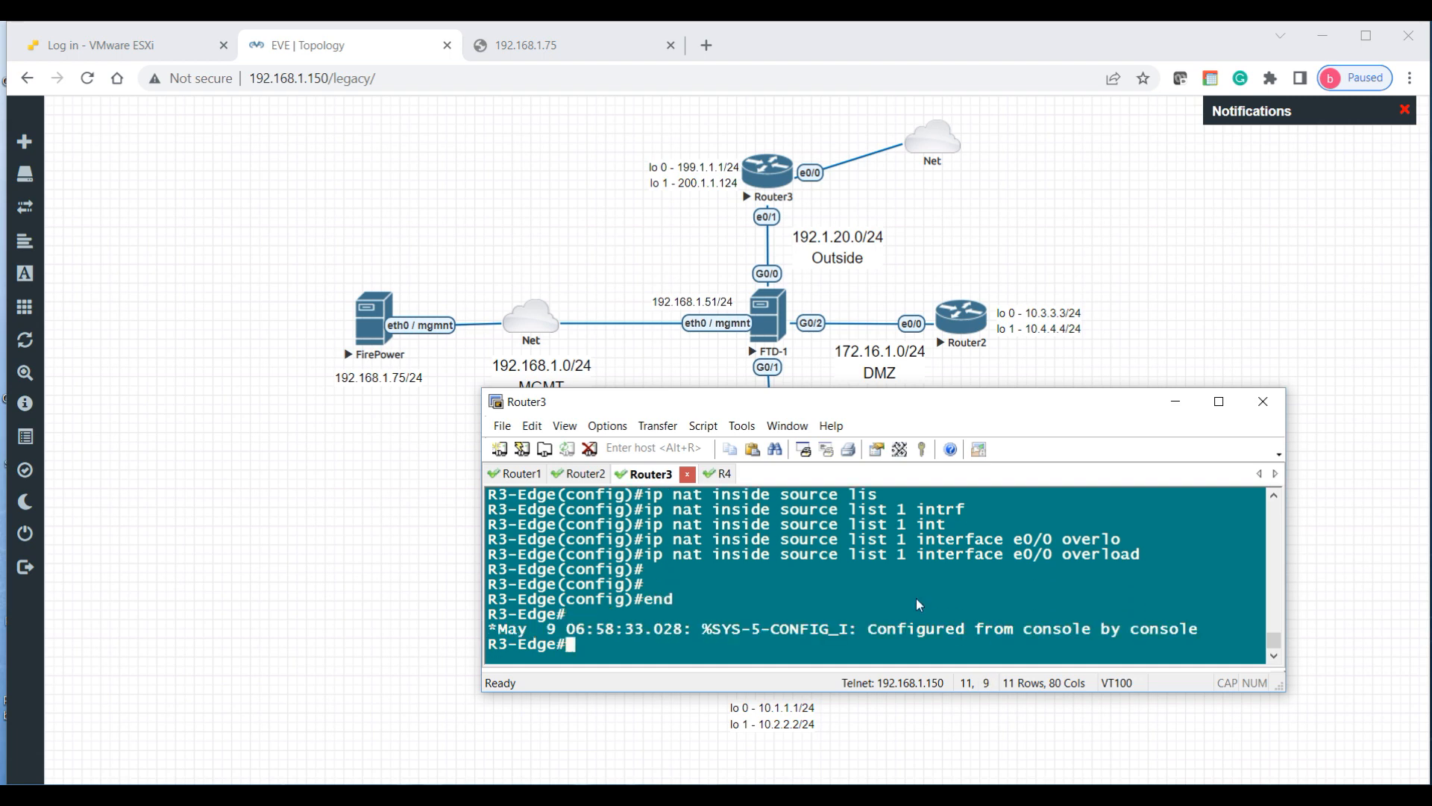
key(Return)
key(Return)
key(Return)
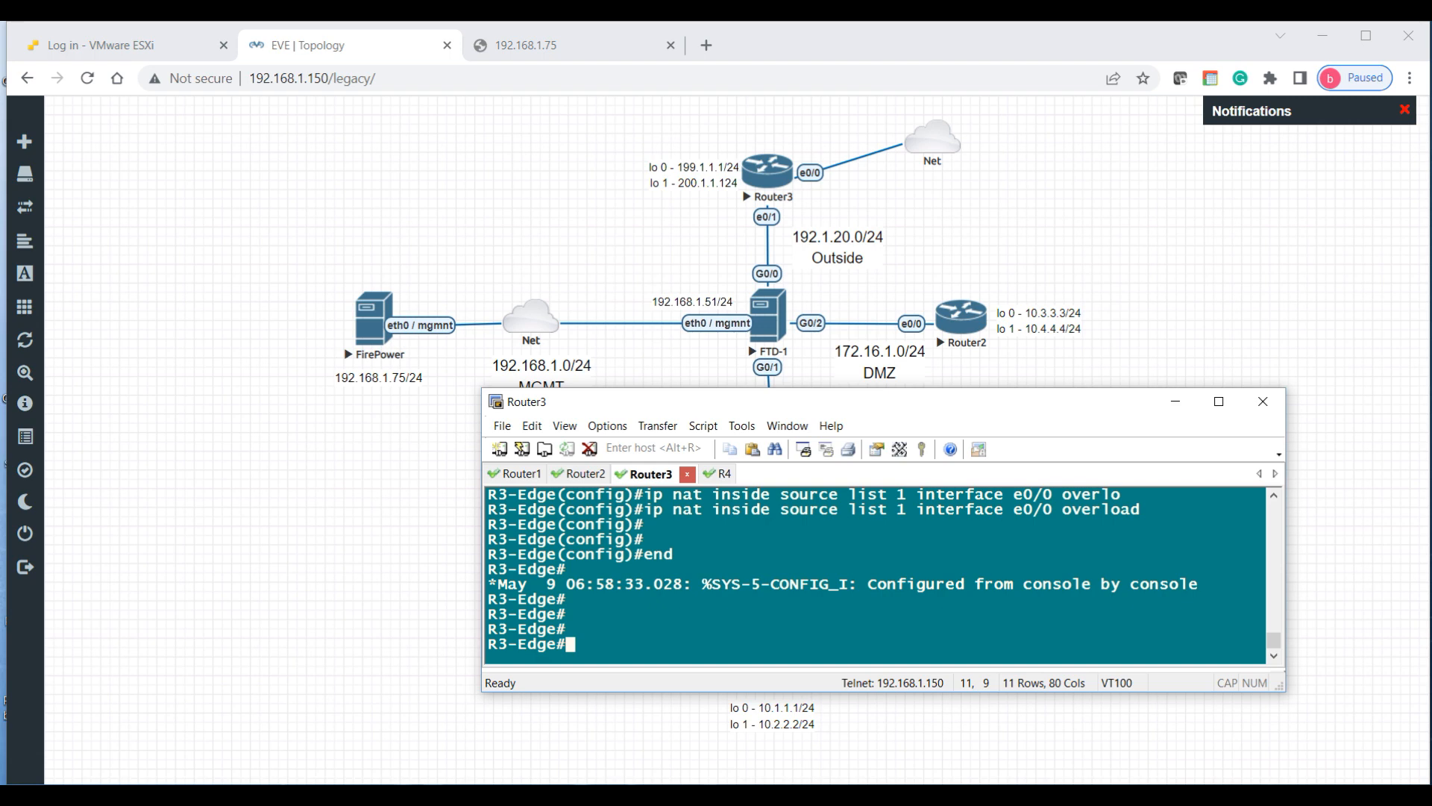
Step: Type ping 8.8.8.8 at the R3-Edge# prompt without running it
text(ping 8.8.8.8)
mouse_move(855, 796)
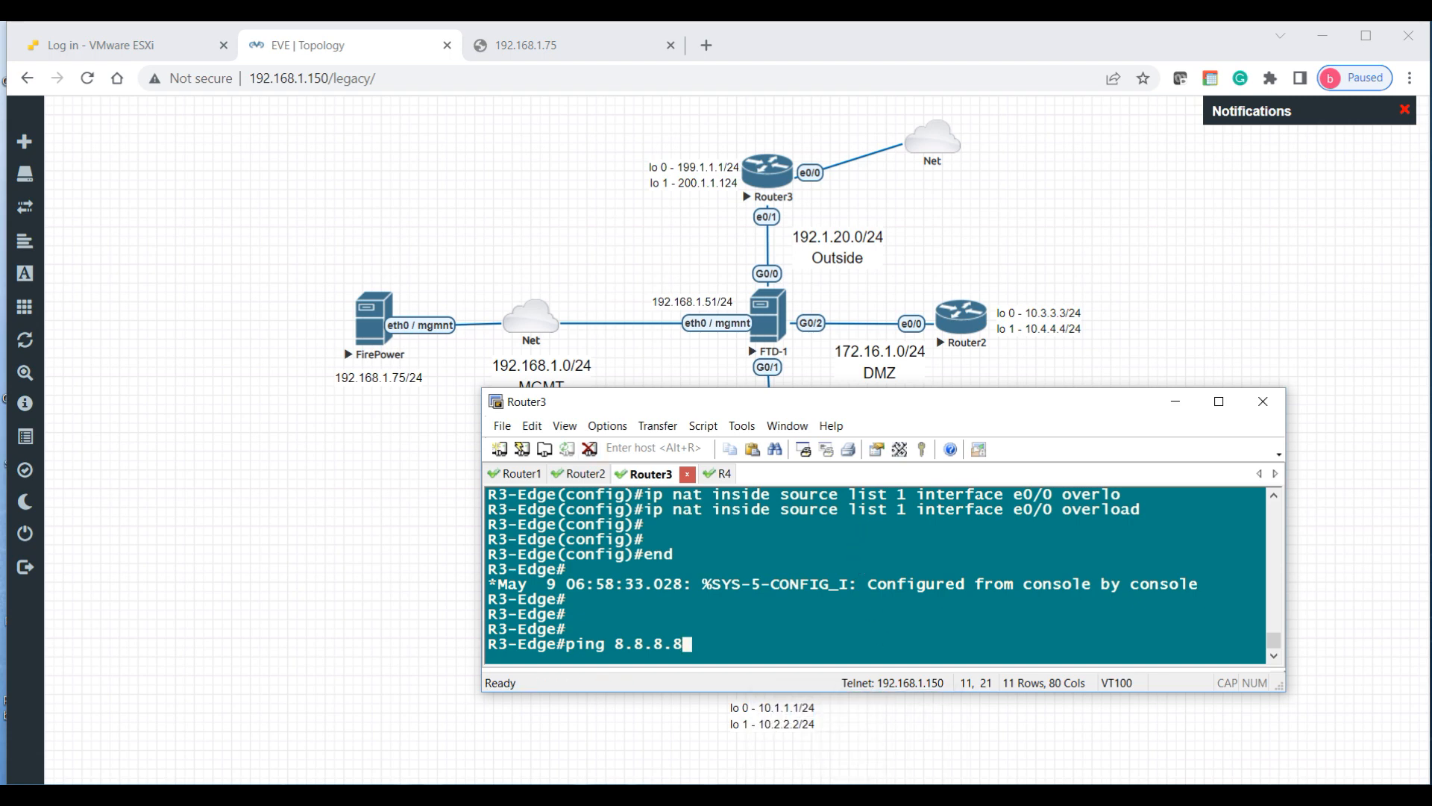
click(755, 273)
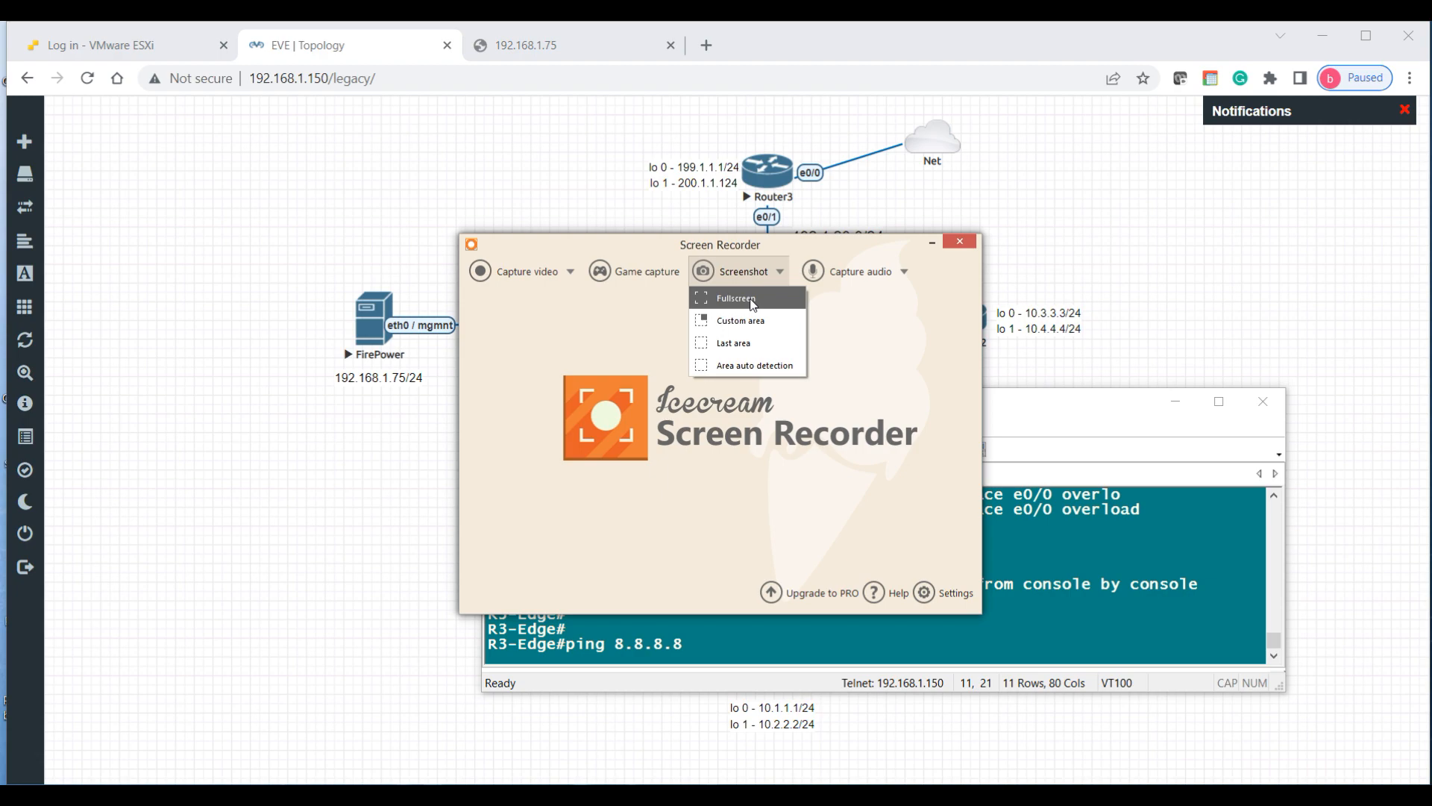
click(739, 293)
click(1354, 752)
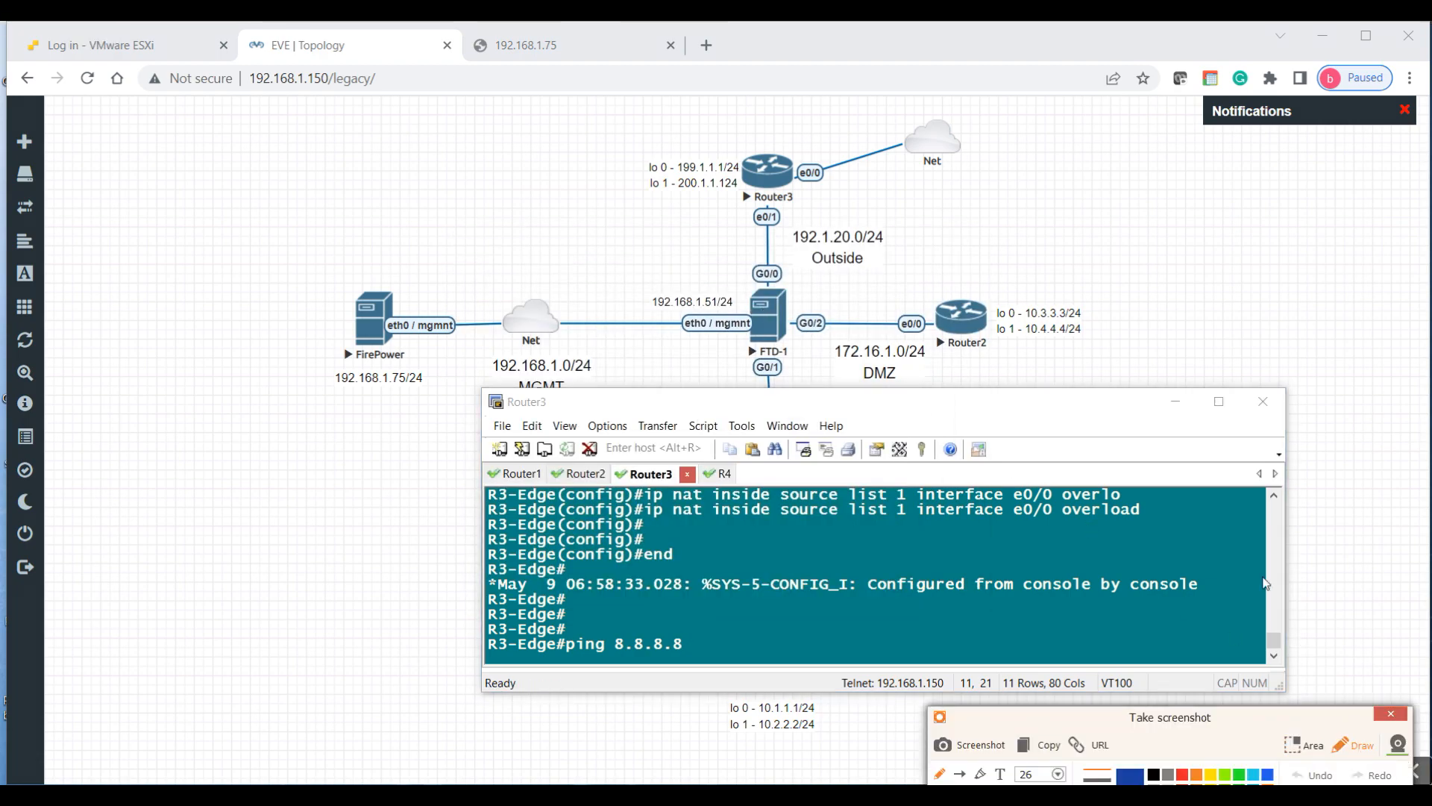
drag(965, 132, 991, 131)
mouse_move(1026, 116)
mouse_down()
mouse_move(1020, 128)
mouse_move(1093, 114)
mouse_up()
click(1031, 128)
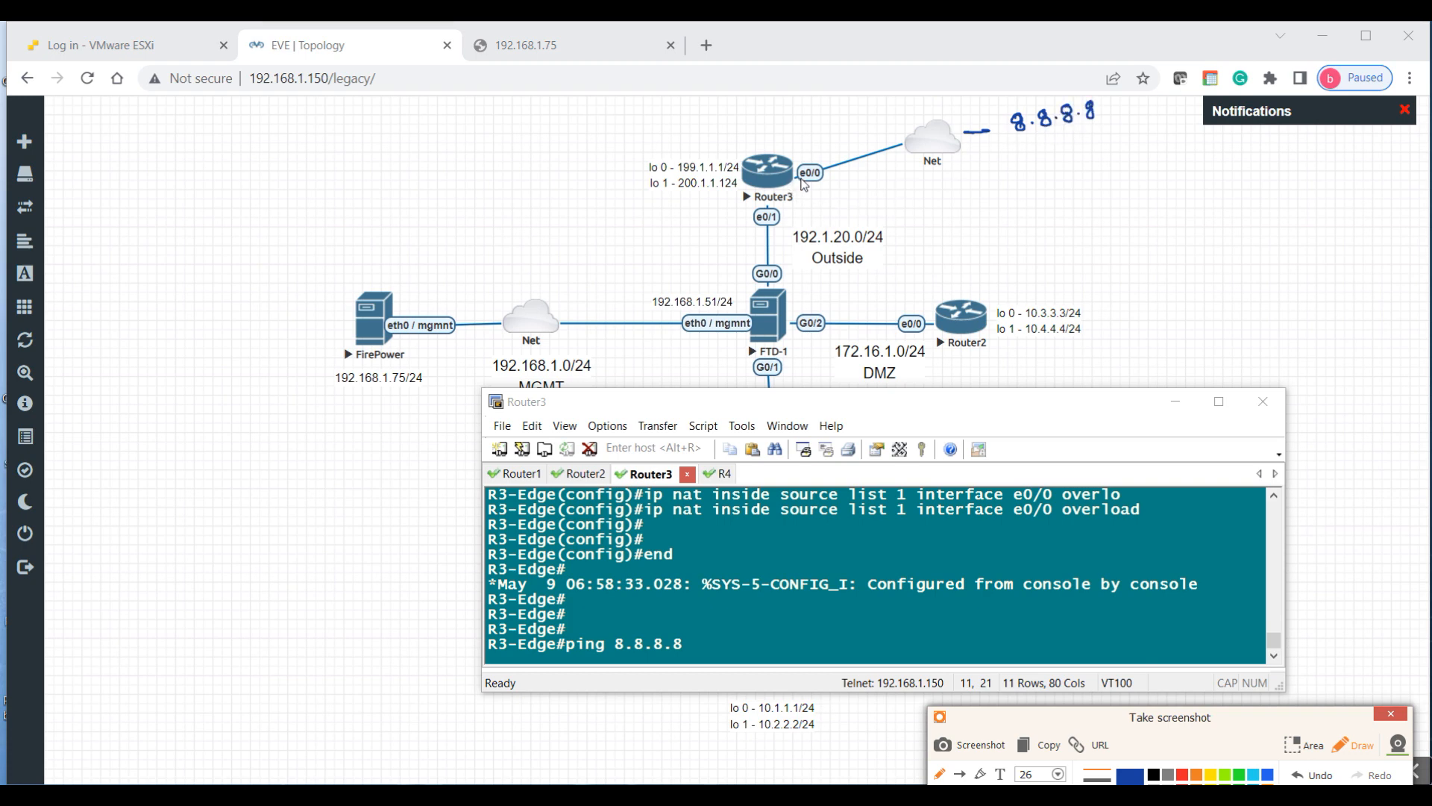
mouse_move(789, 193)
mouse_down()
mouse_move(790, 159)
mouse_move(830, 188)
mouse_up()
mouse_move(793, 125)
mouse_down()
mouse_move(784, 138)
mouse_move(946, 114)
mouse_move(934, 127)
mouse_up()
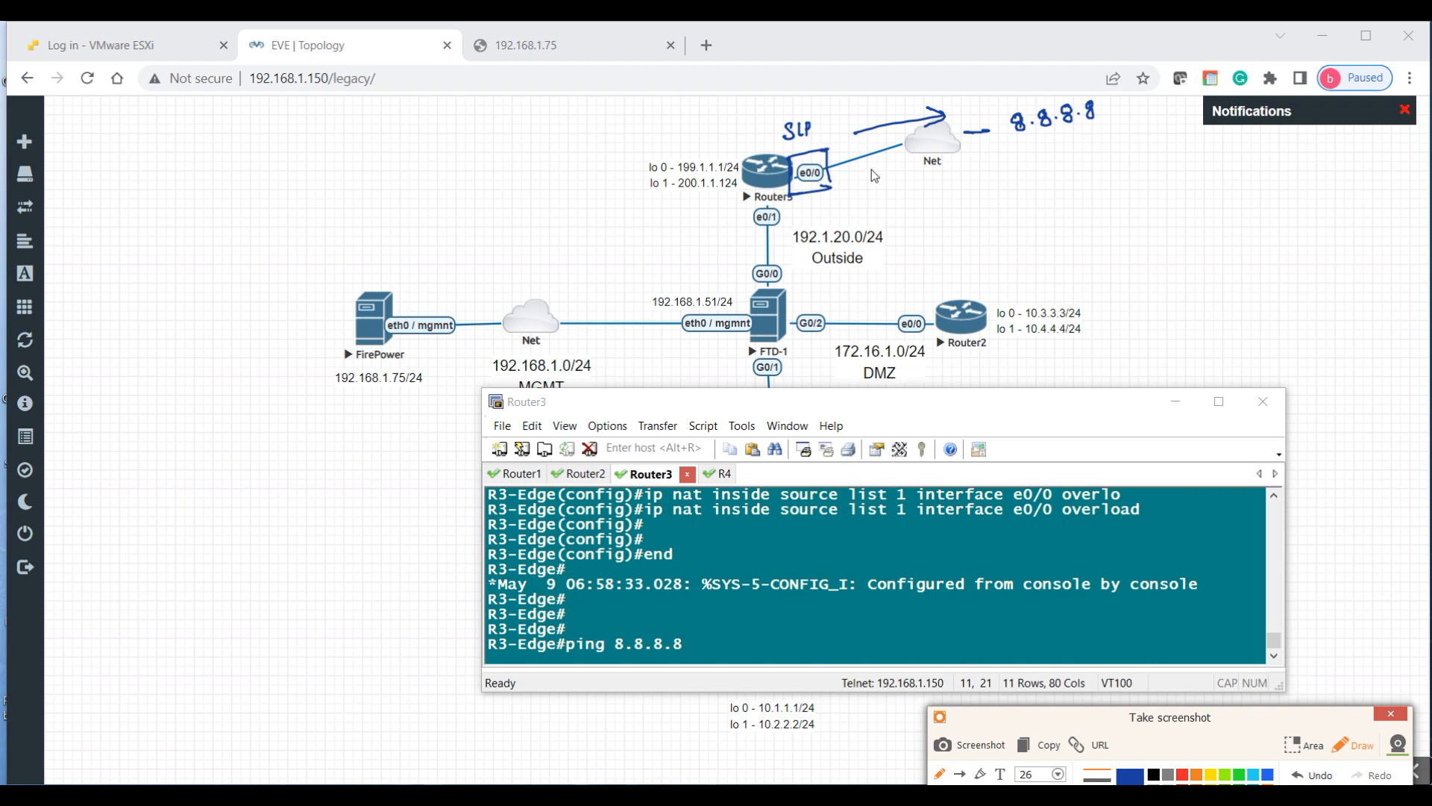
drag(901, 143, 899, 178)
drag(891, 179, 909, 176)
mouse_move(837, 178)
mouse_down()
mouse_move(866, 160)
mouse_move(860, 177)
mouse_up()
key(Escape)
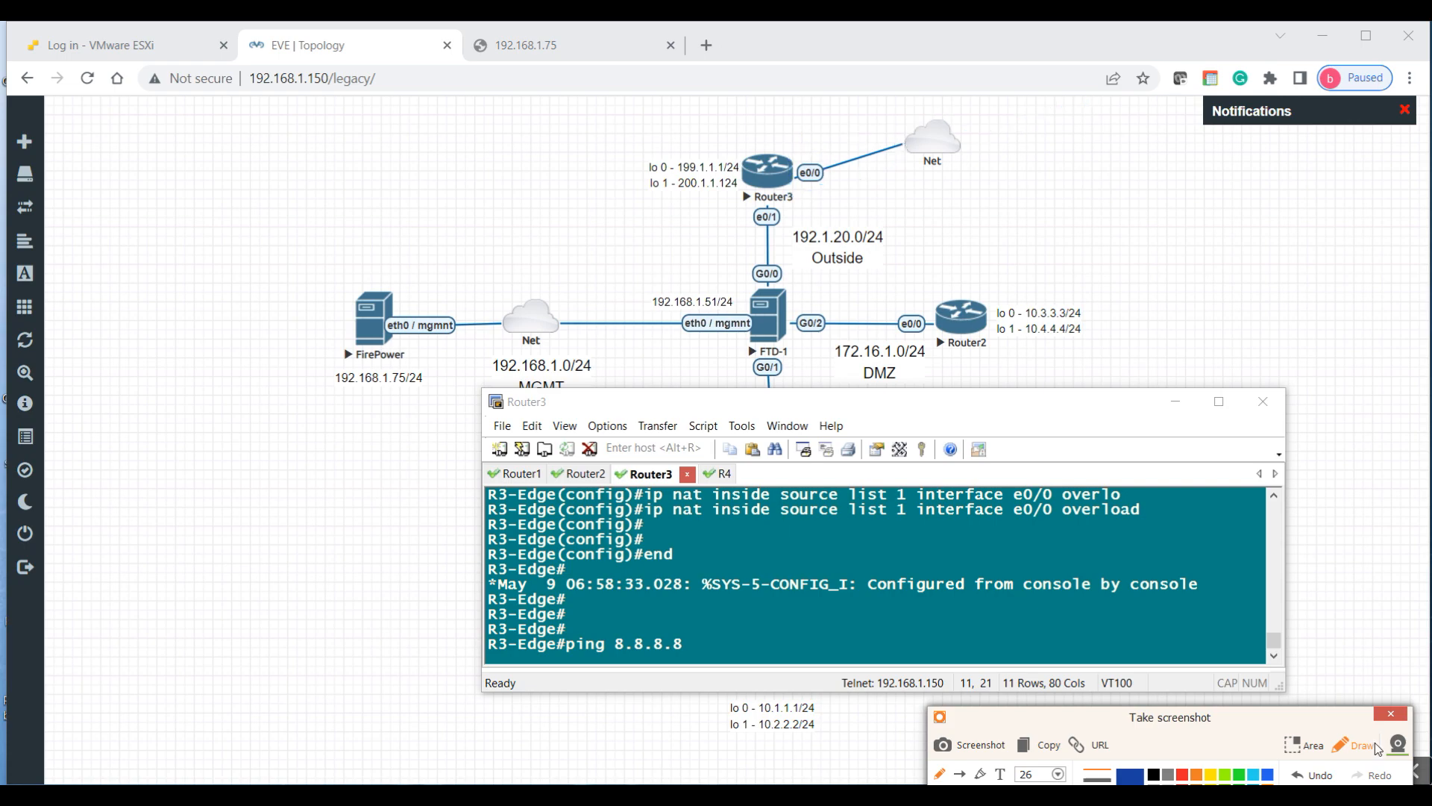
click(1391, 714)
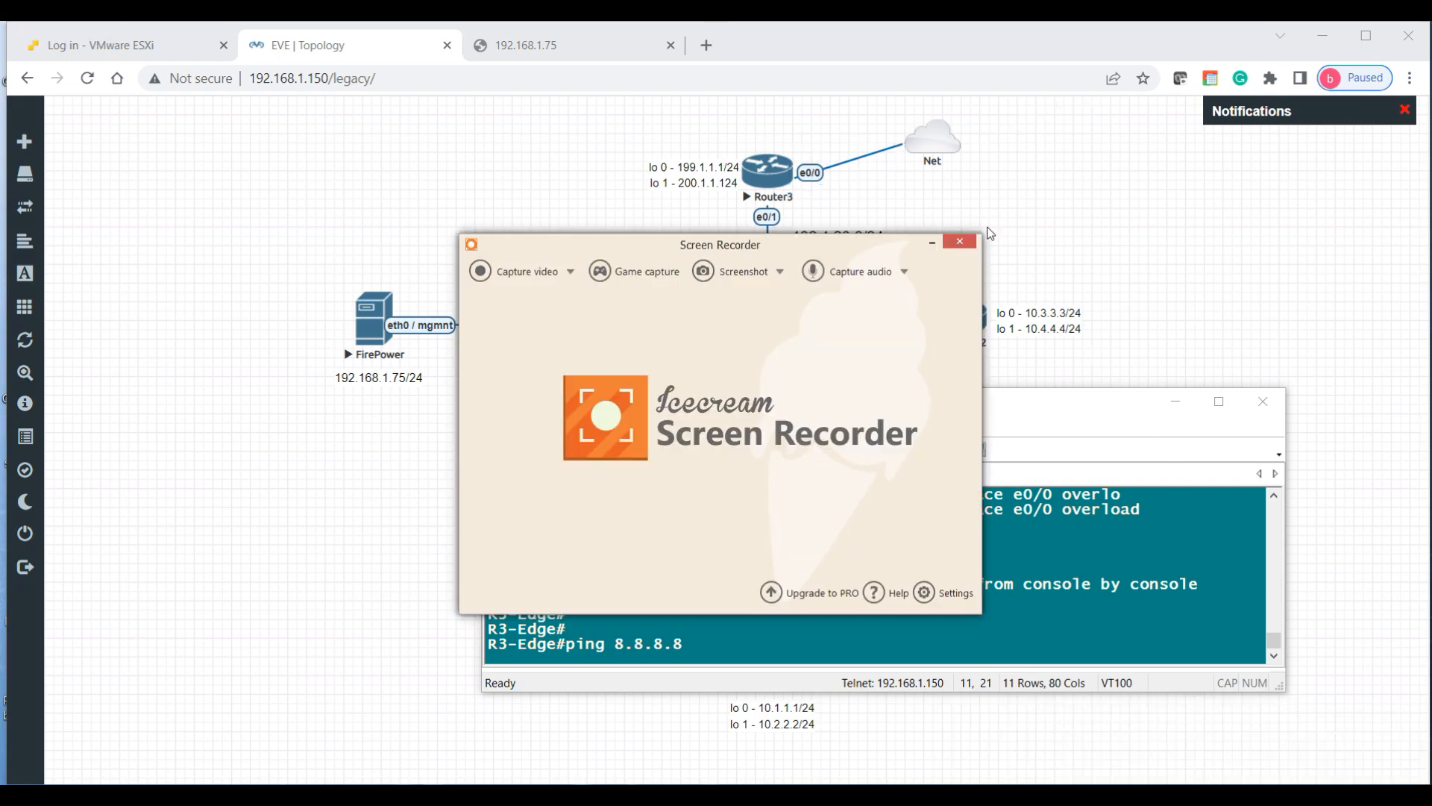
click(931, 243)
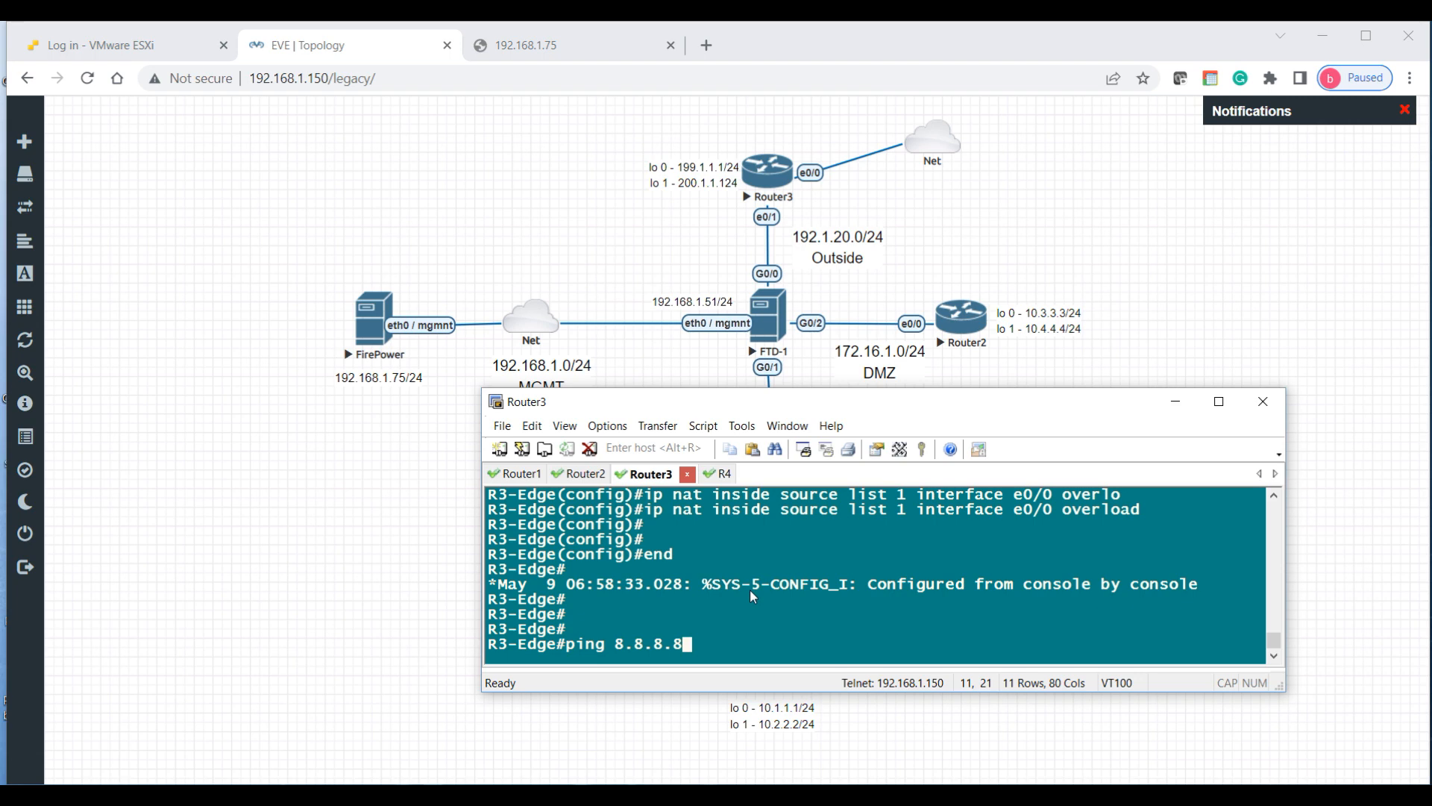
Step: Run the ping to 8.8.8.8 twice, confirming it succeeds 100%
key(Return)
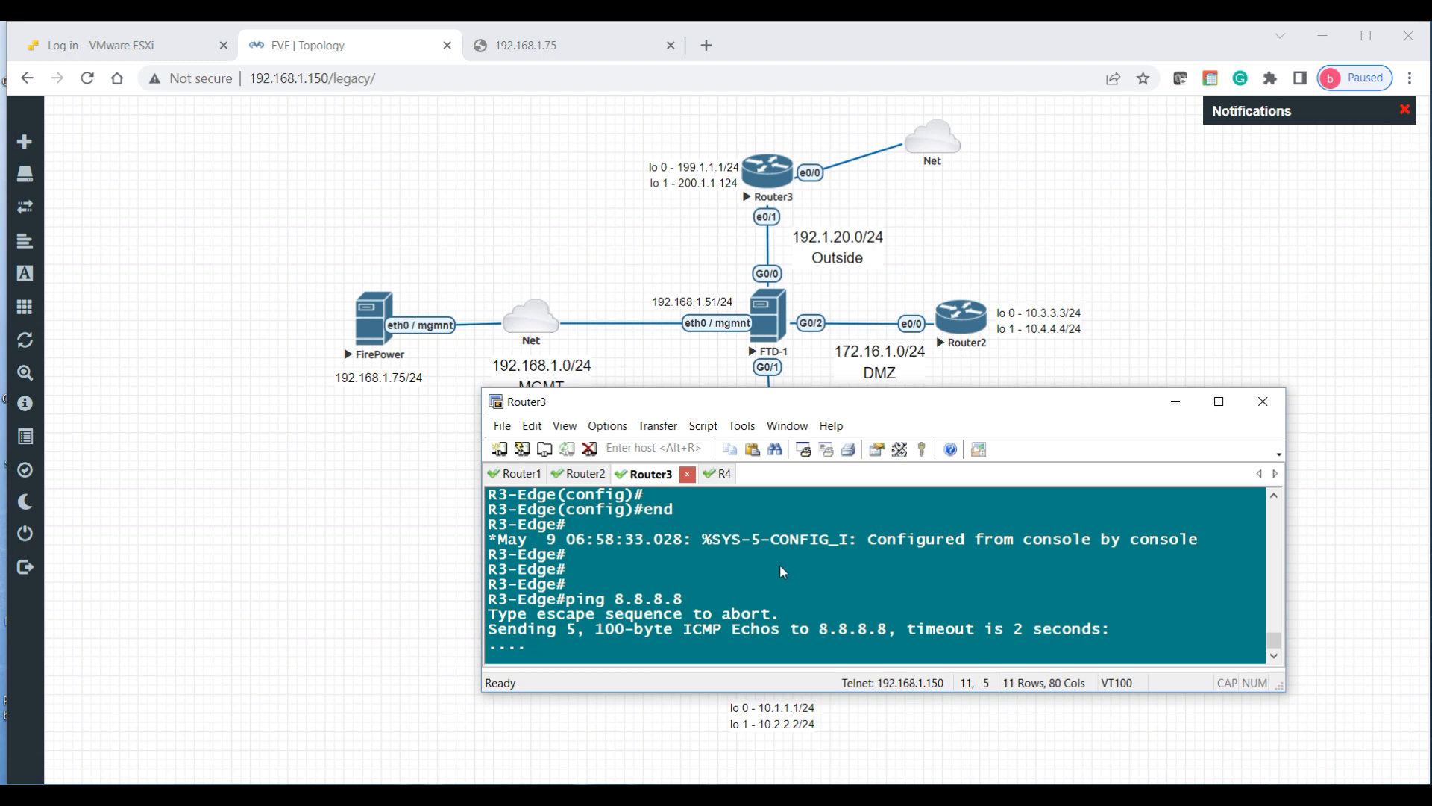
key(Up)
key(Return)
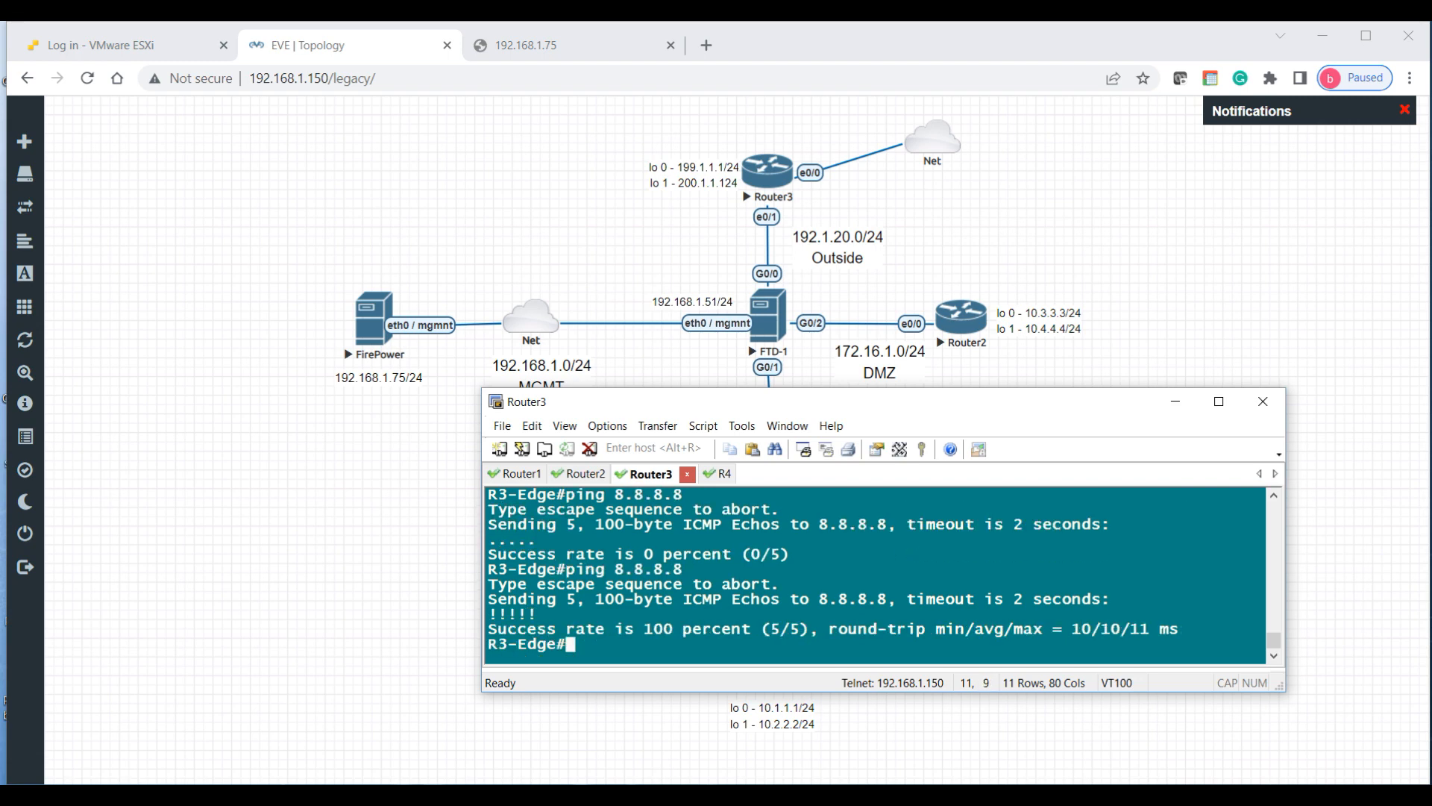
Step: Ping 8.8.8.8 sourced from 192.1.20.3 and highlight the five successful replies
key(Return)
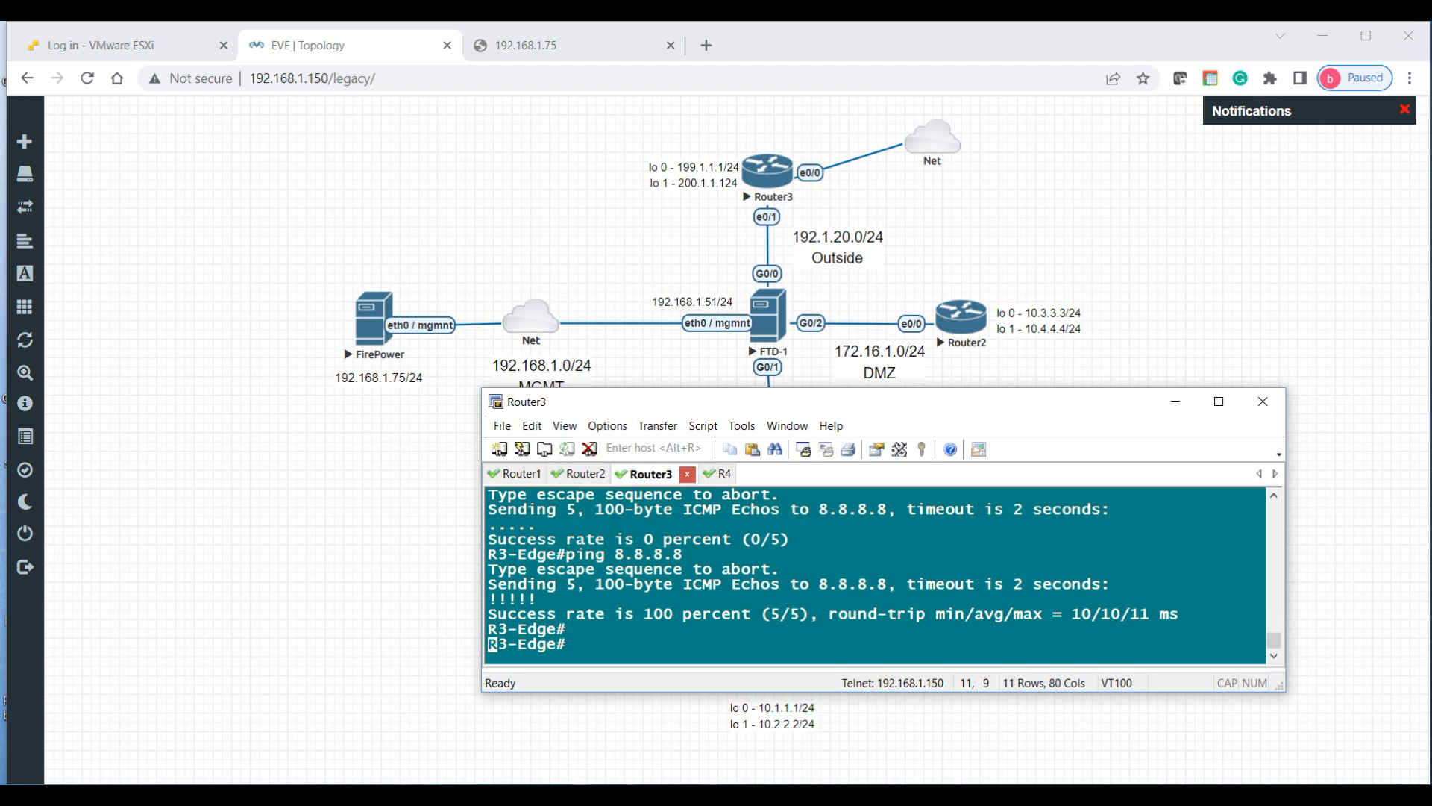
key(Return)
key(Return)
text(ping)
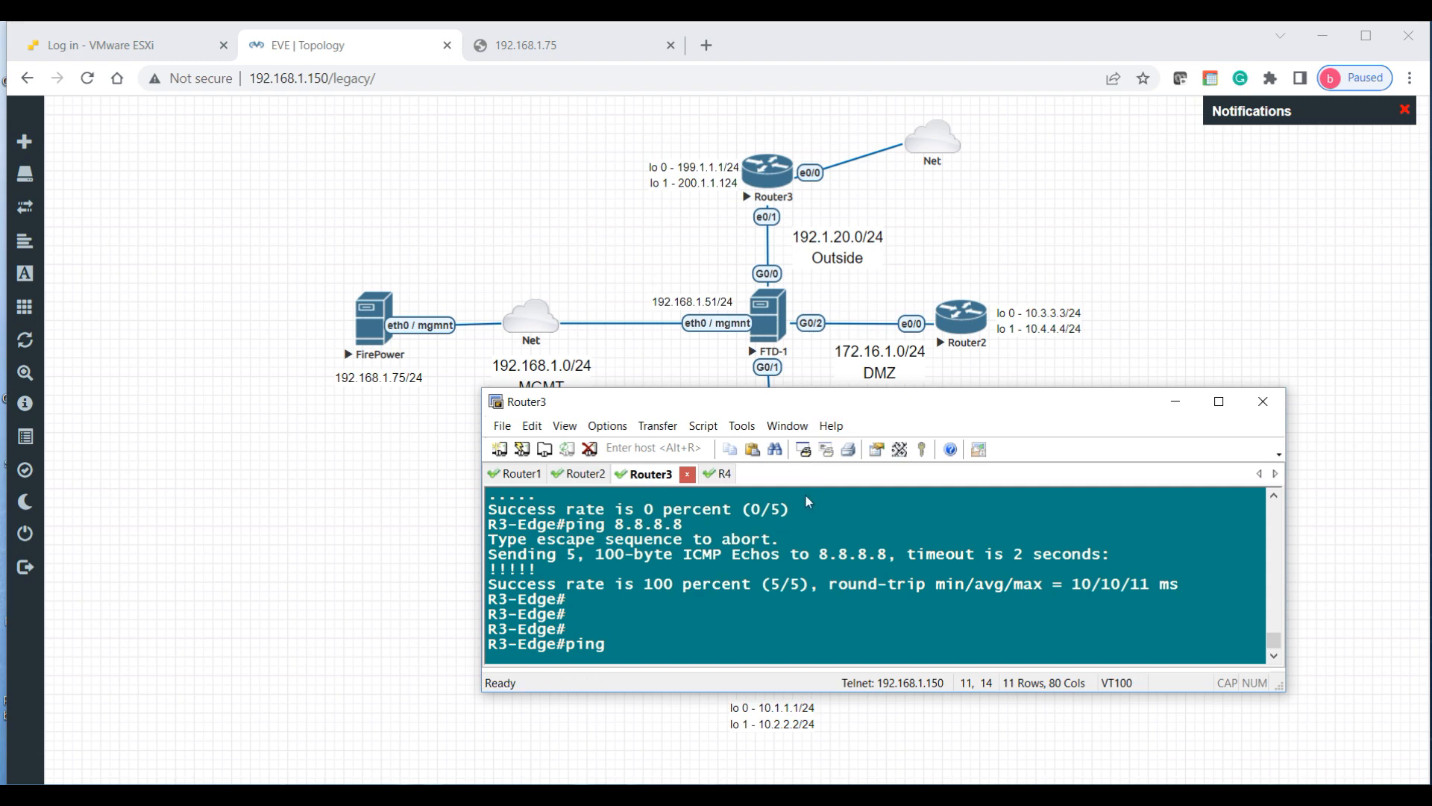
text( 8.8.8.8 so )
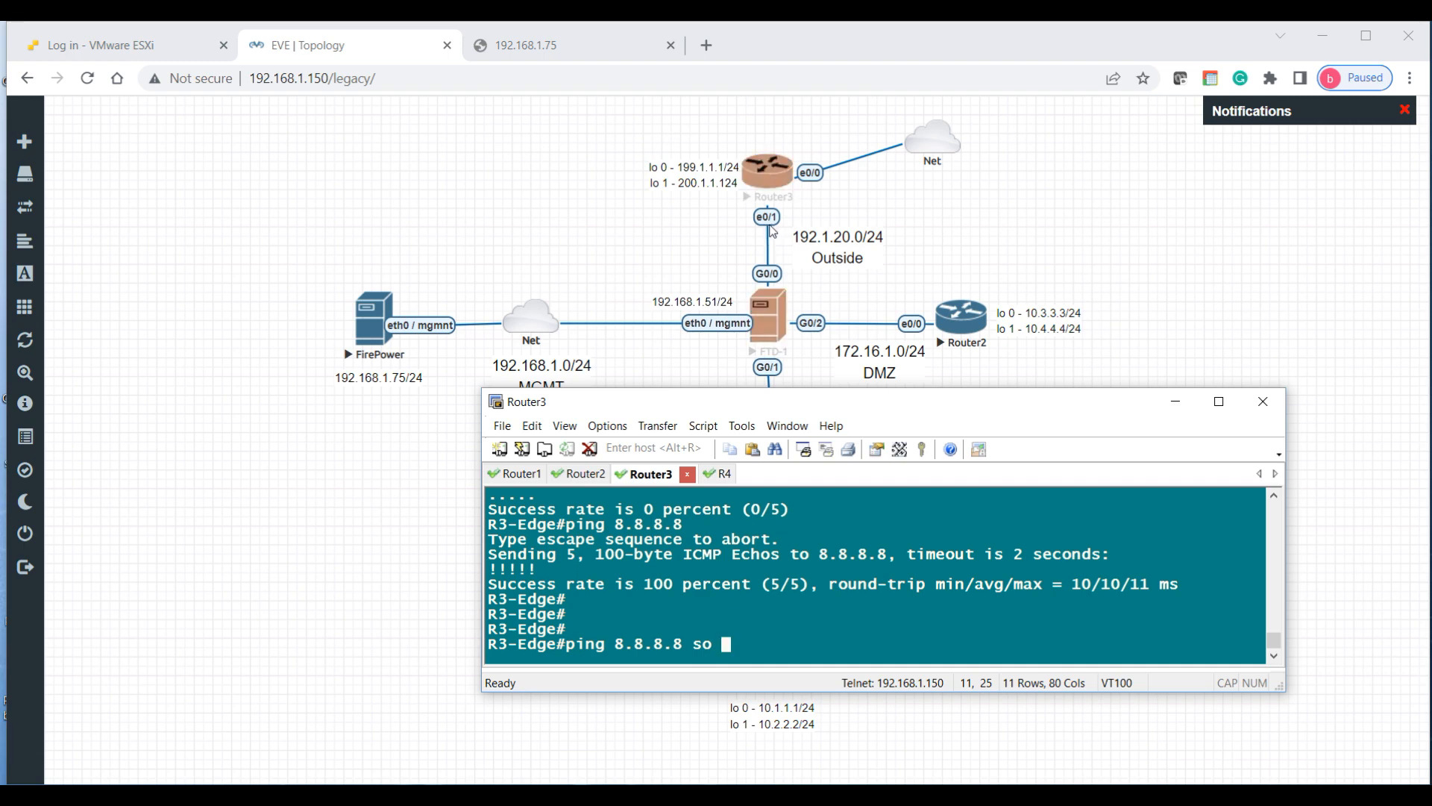
text(192.1.20.3)
key(Return)
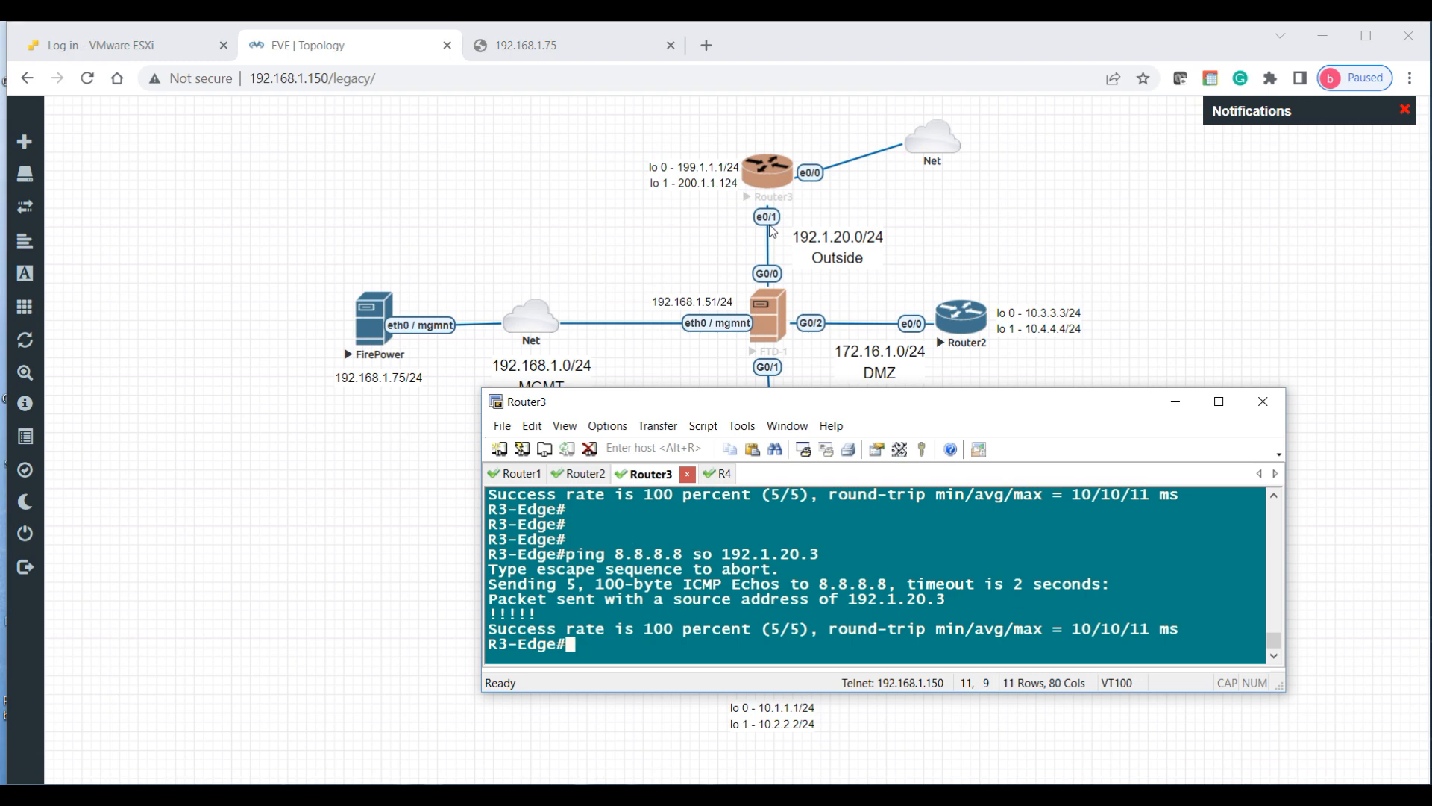
drag(543, 613, 488, 614)
click(627, 600)
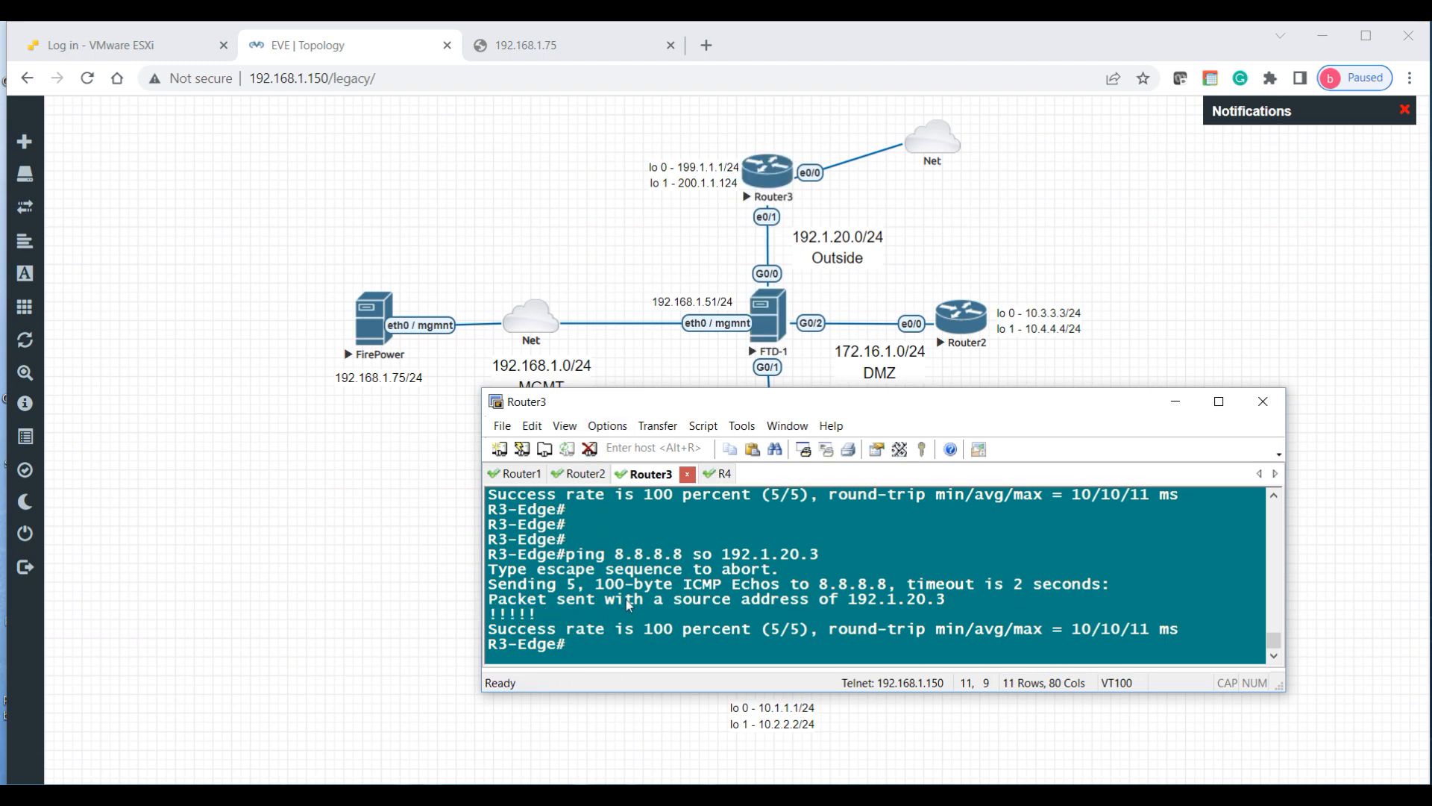
Step: Show NAT translations, highlighting 192.1.20.3 translated to 192.168.1.6 toward 8.8.8.8
key(Return)
key(Return)
text(en)
key(BackSpace)
key(BackSpace)
key(BackSpace)
text(sh ip nat tran)
key(Tab)
key(Return)
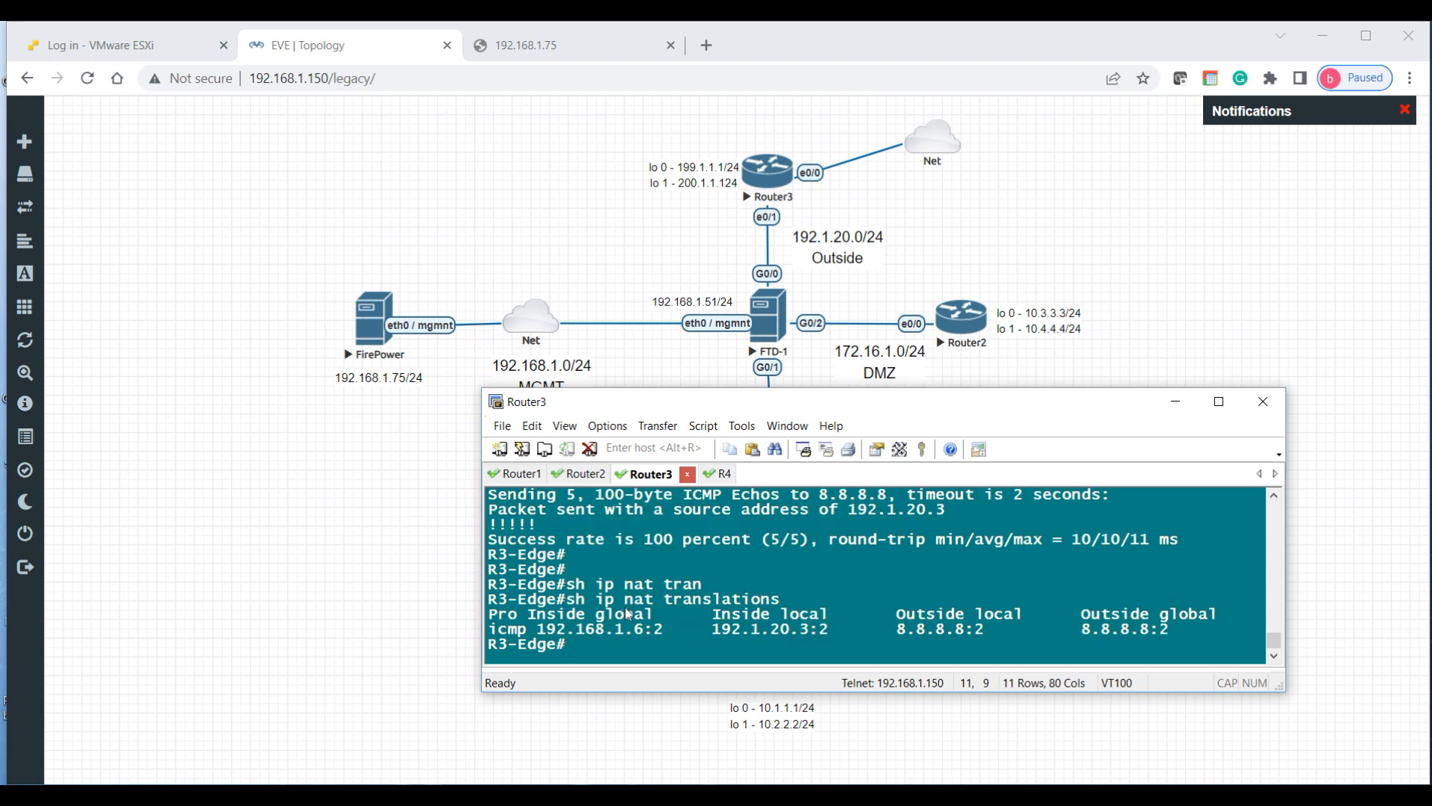
drag(712, 631, 811, 628)
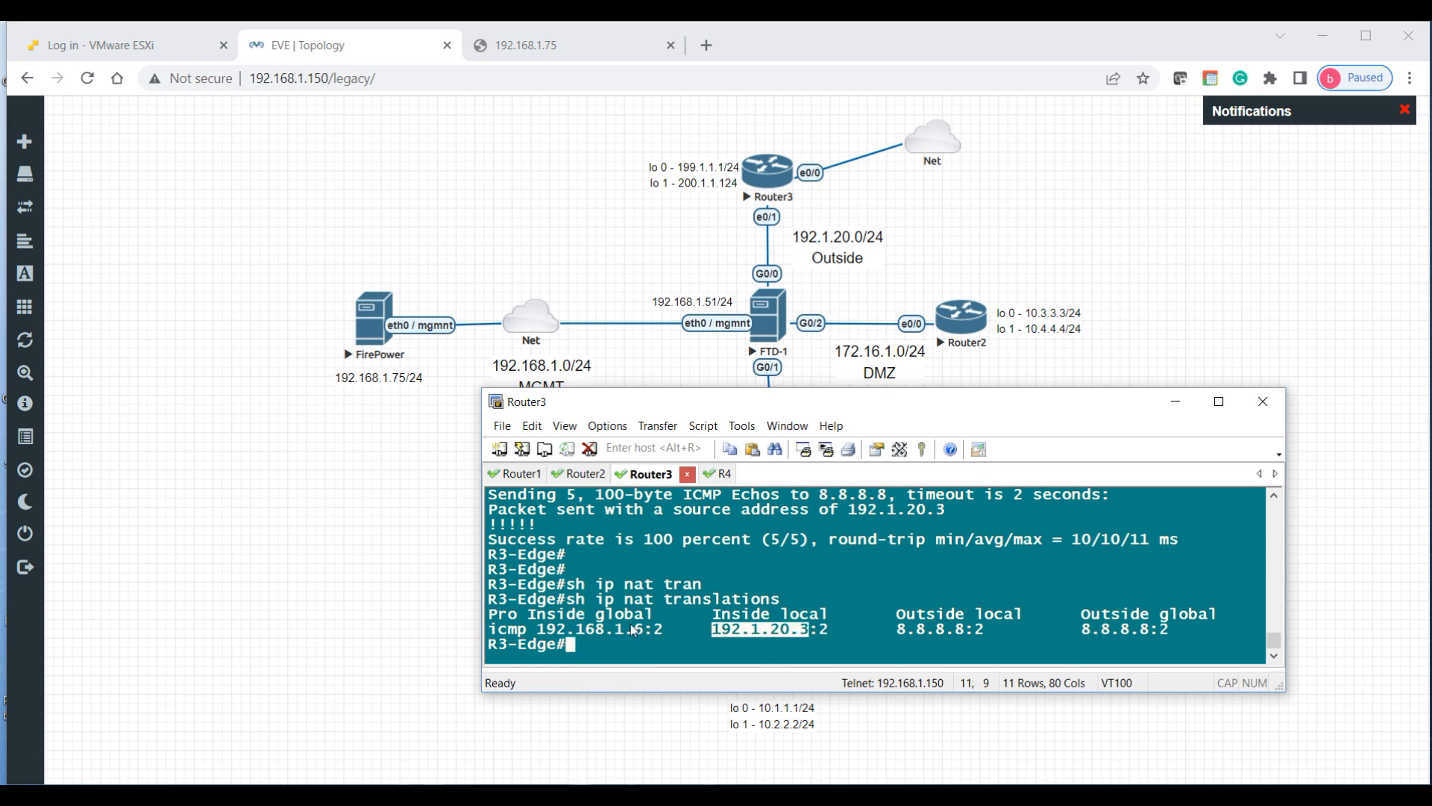
drag(537, 628, 656, 637)
drag(893, 625, 969, 625)
click(1059, 499)
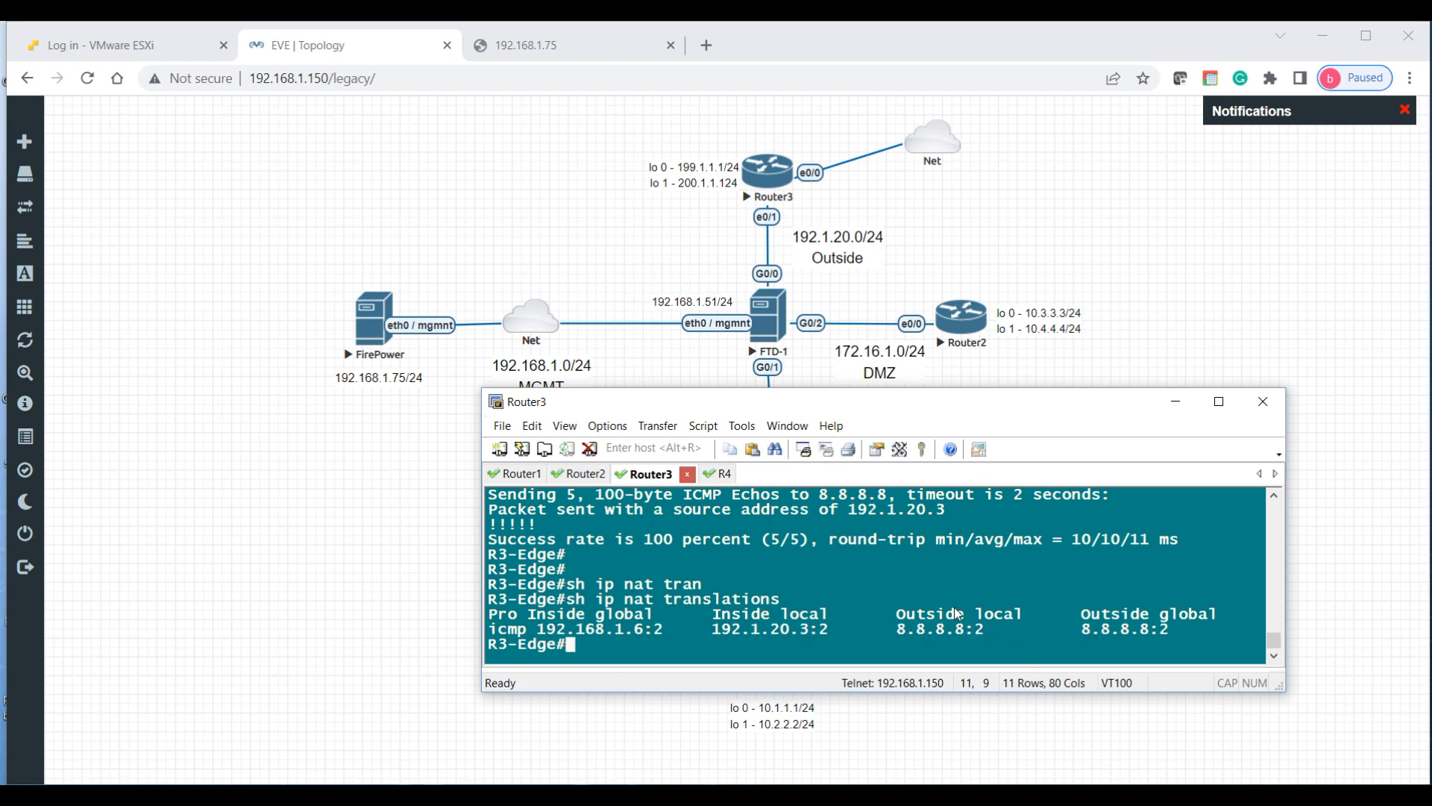
Step: Save the Router3 configuration with wr mem
key(Return)
key(Return)
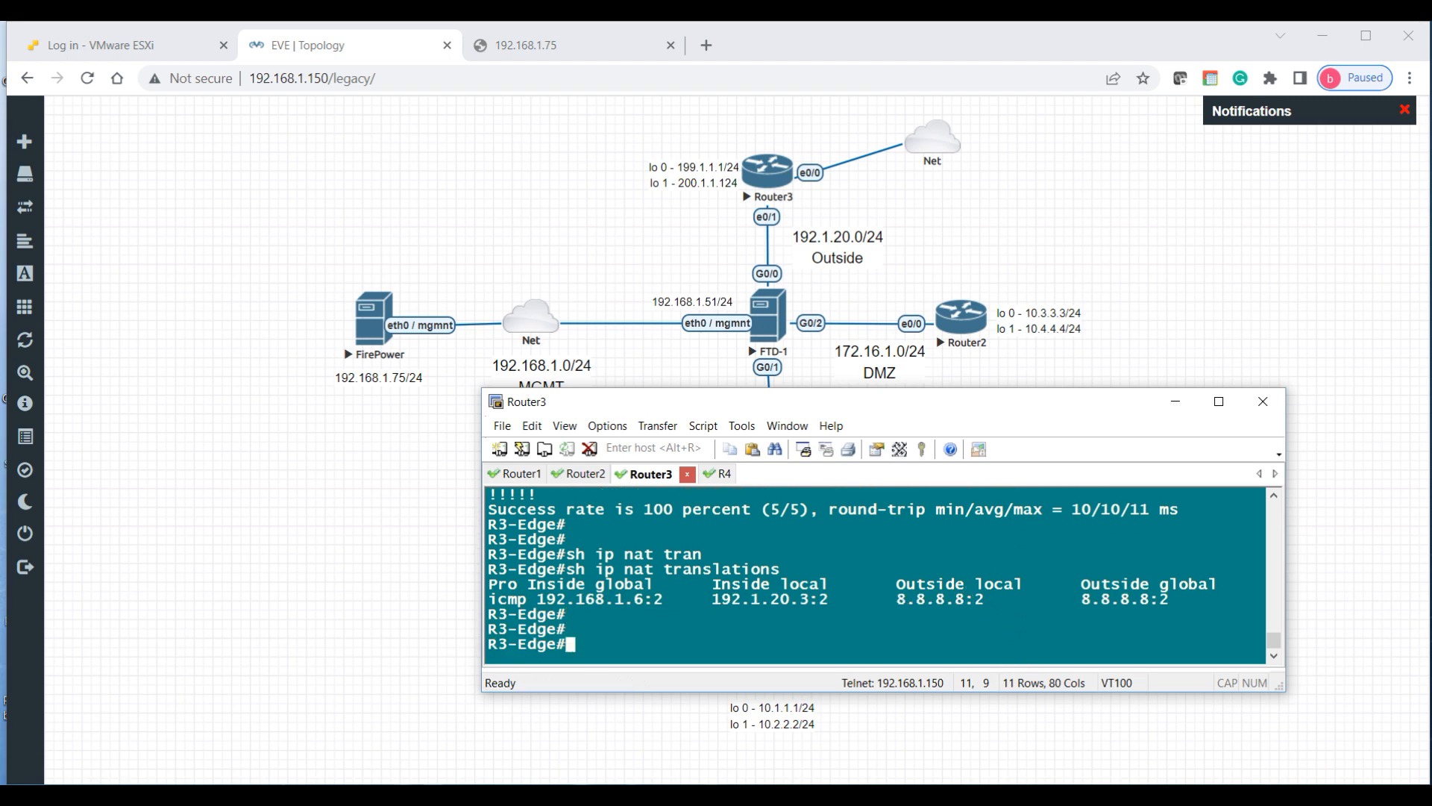
text(wr mem)
key(Return)
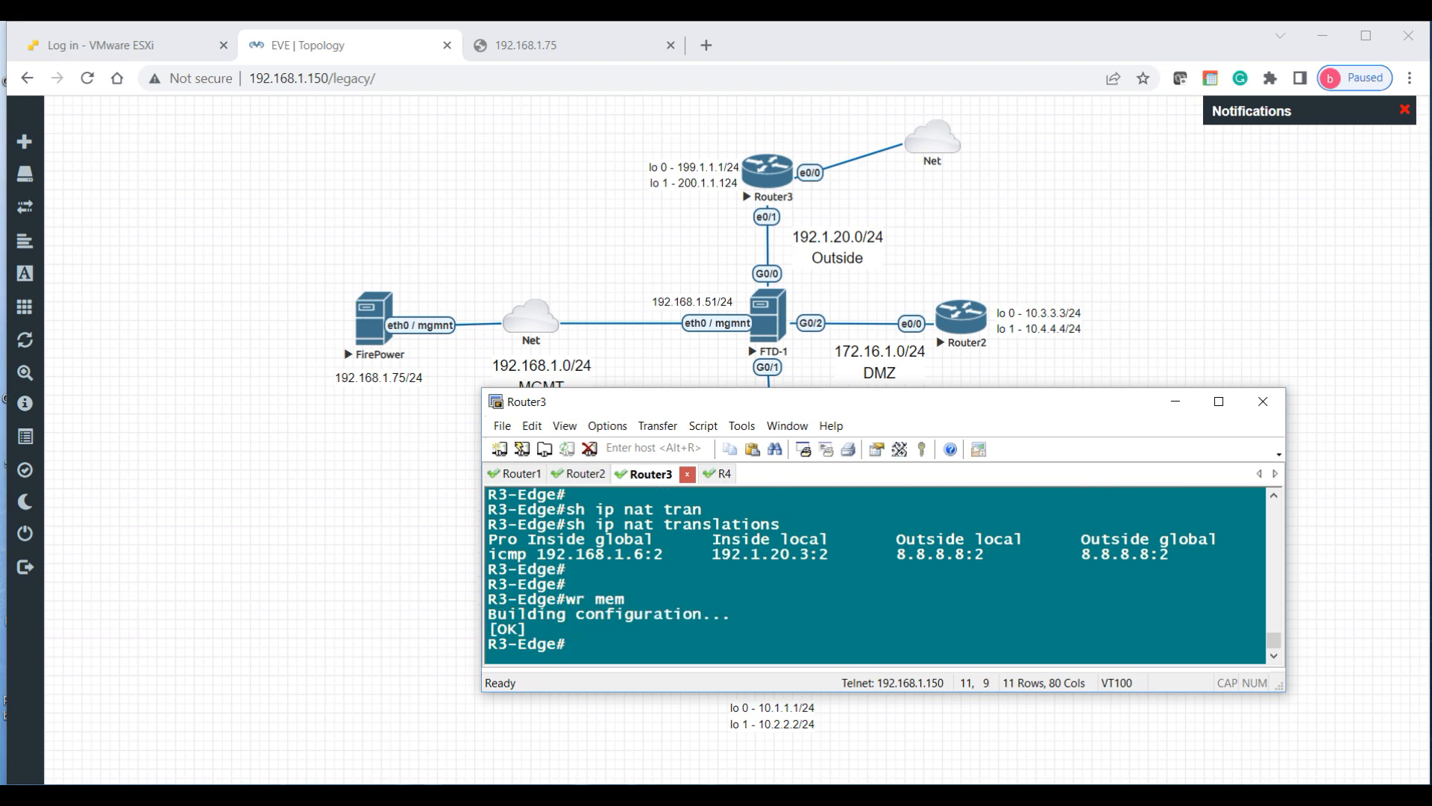
Step: Rename the Router1 and Router2 session tabs to R1-INS and R2-DMZ
click(511, 475)
right_click(512, 476)
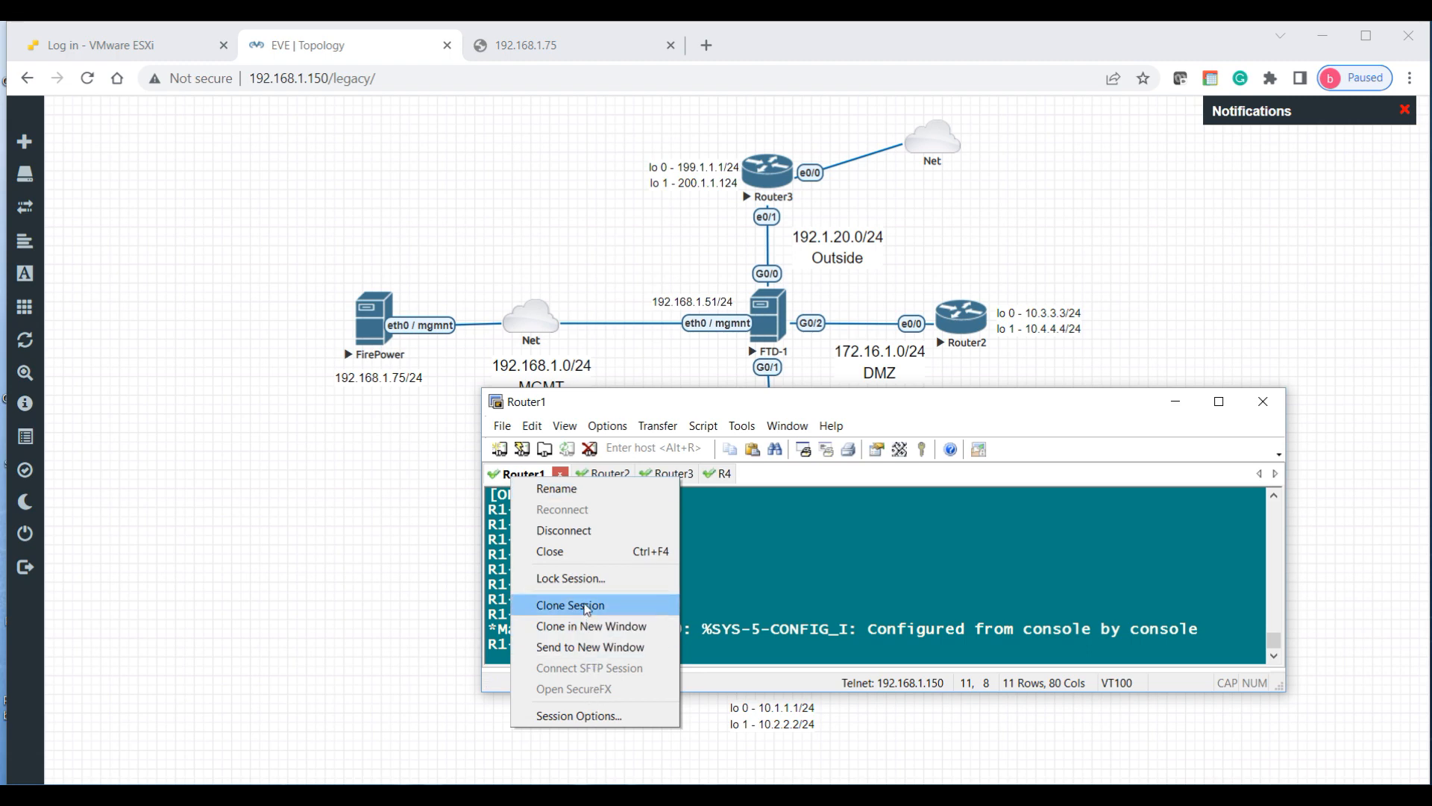
click(592, 495)
text(R1-INS)
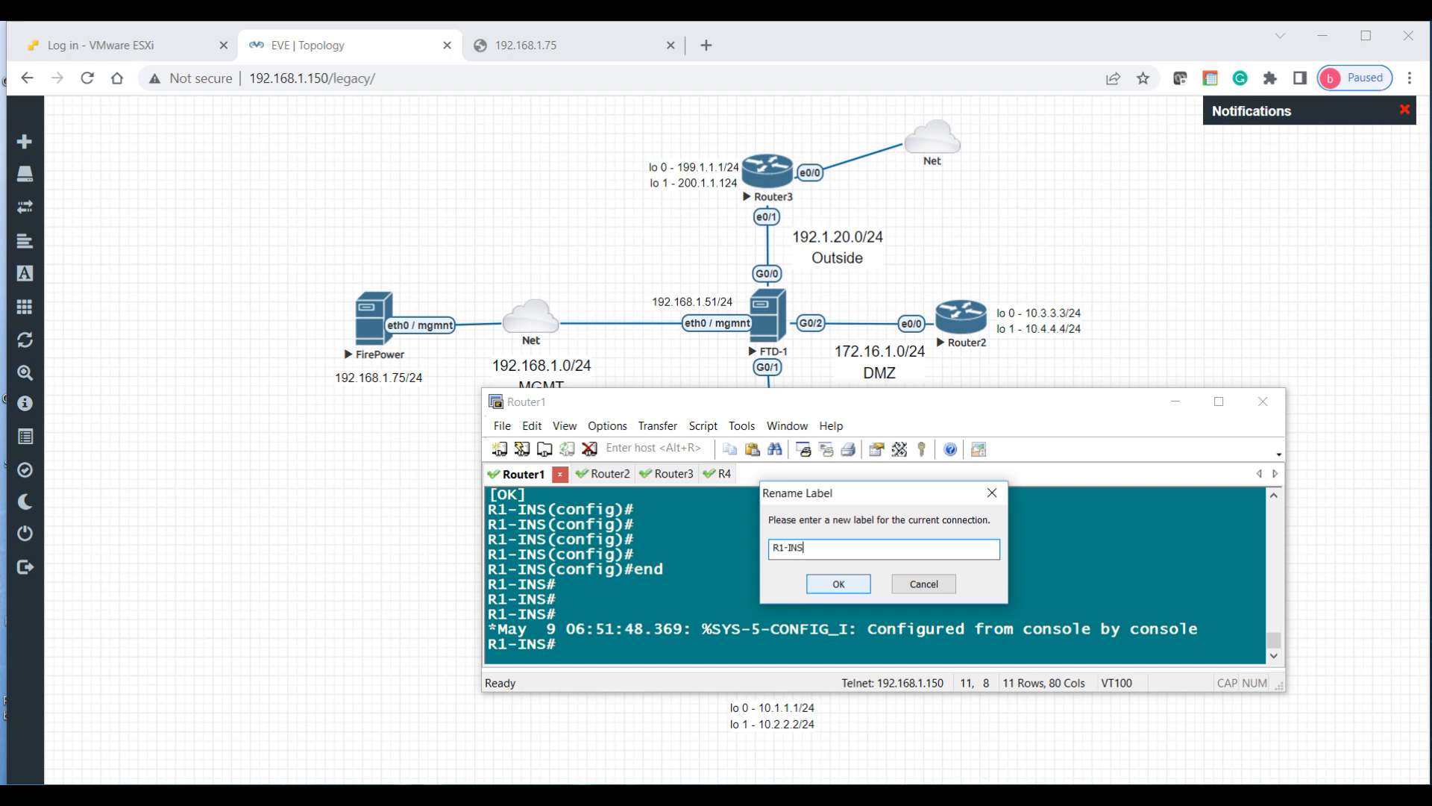
click(834, 587)
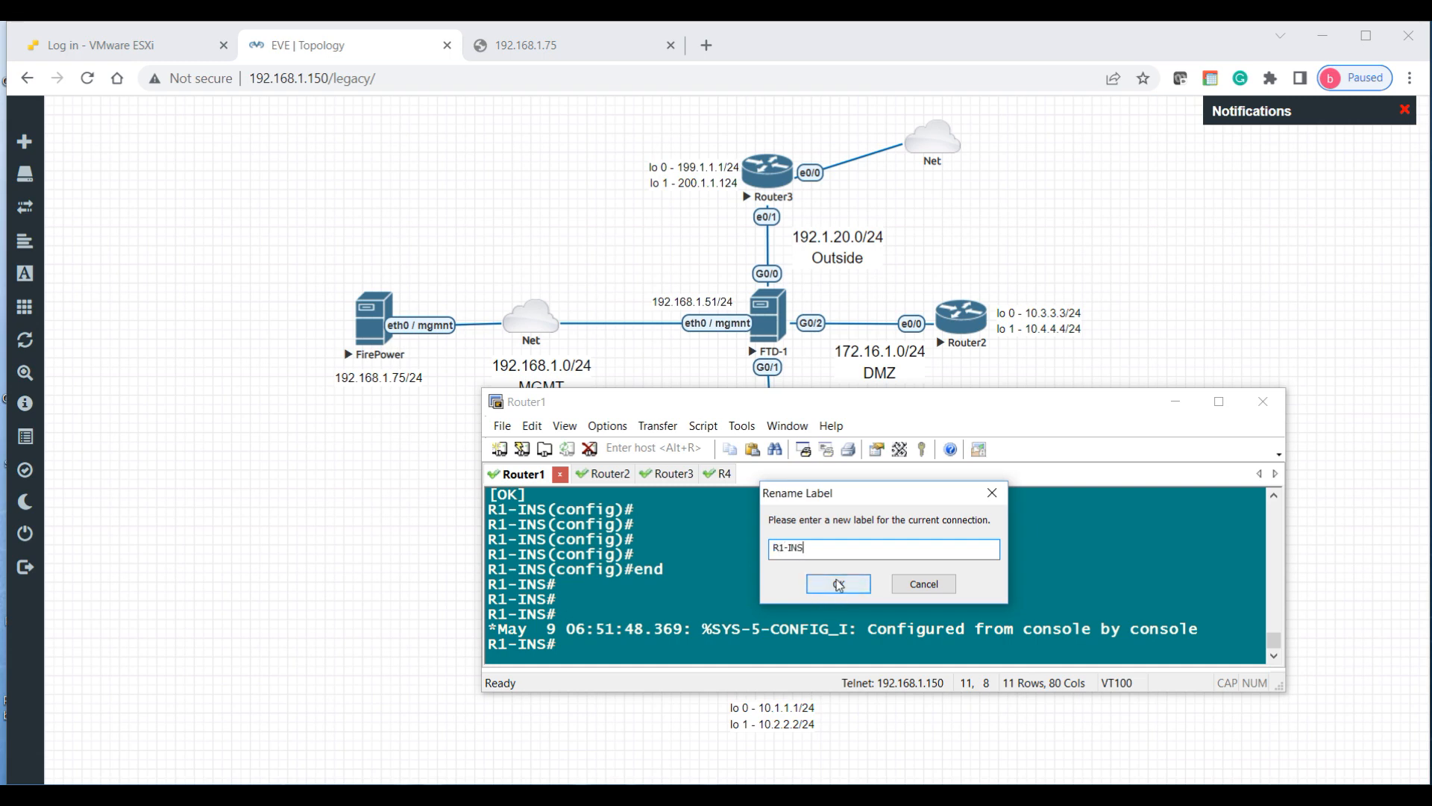
right_click(594, 476)
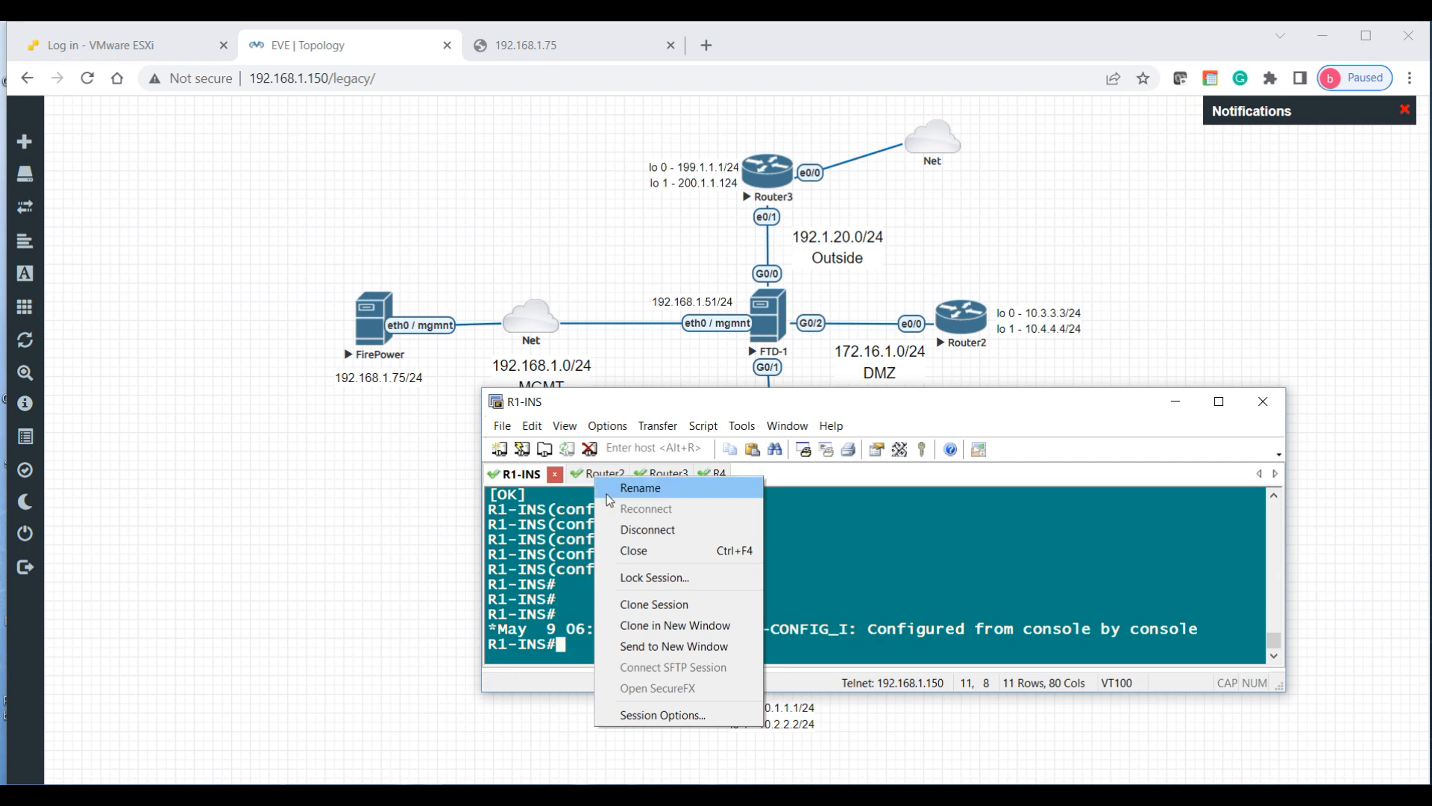
click(608, 495)
text(R2-)
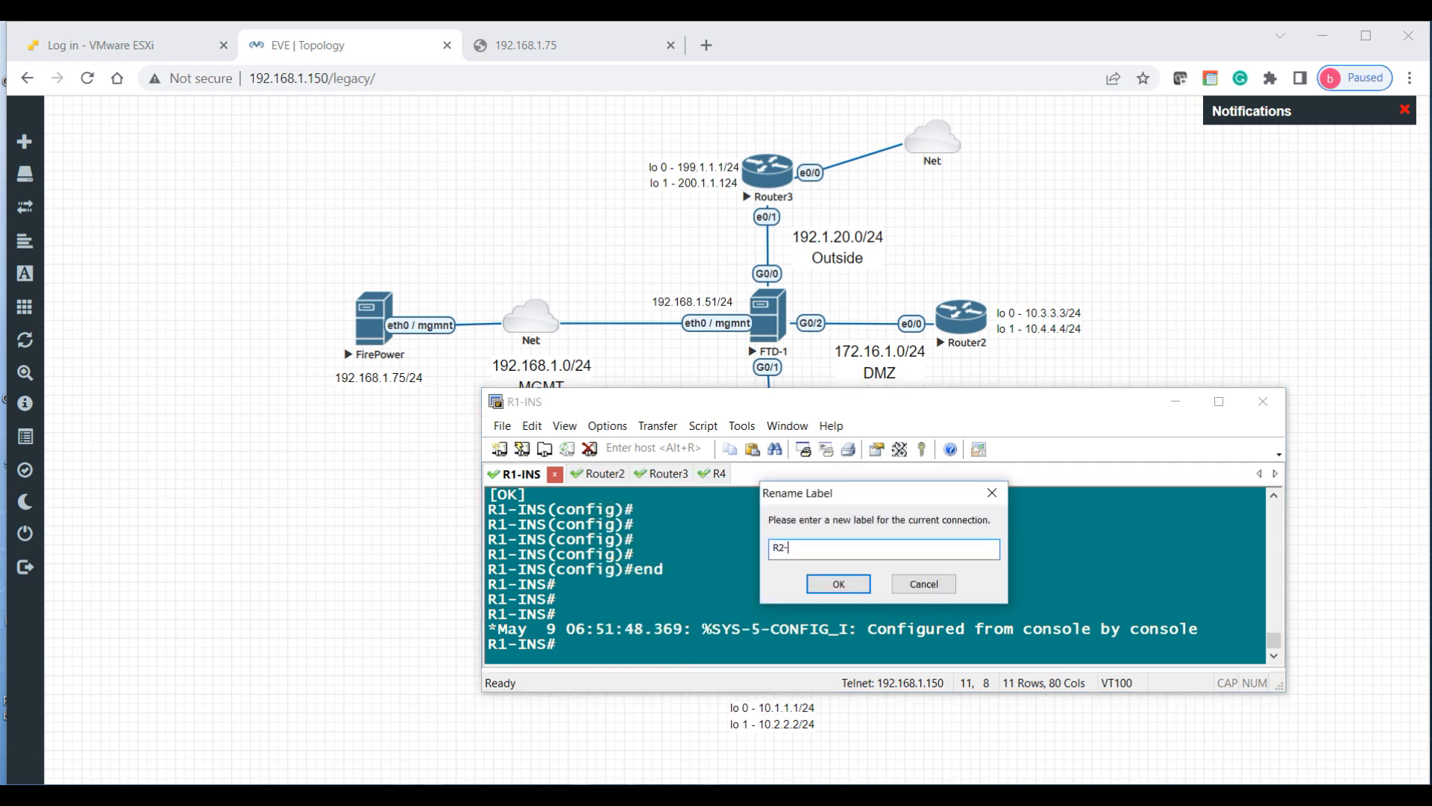
text(DMZ)
click(812, 583)
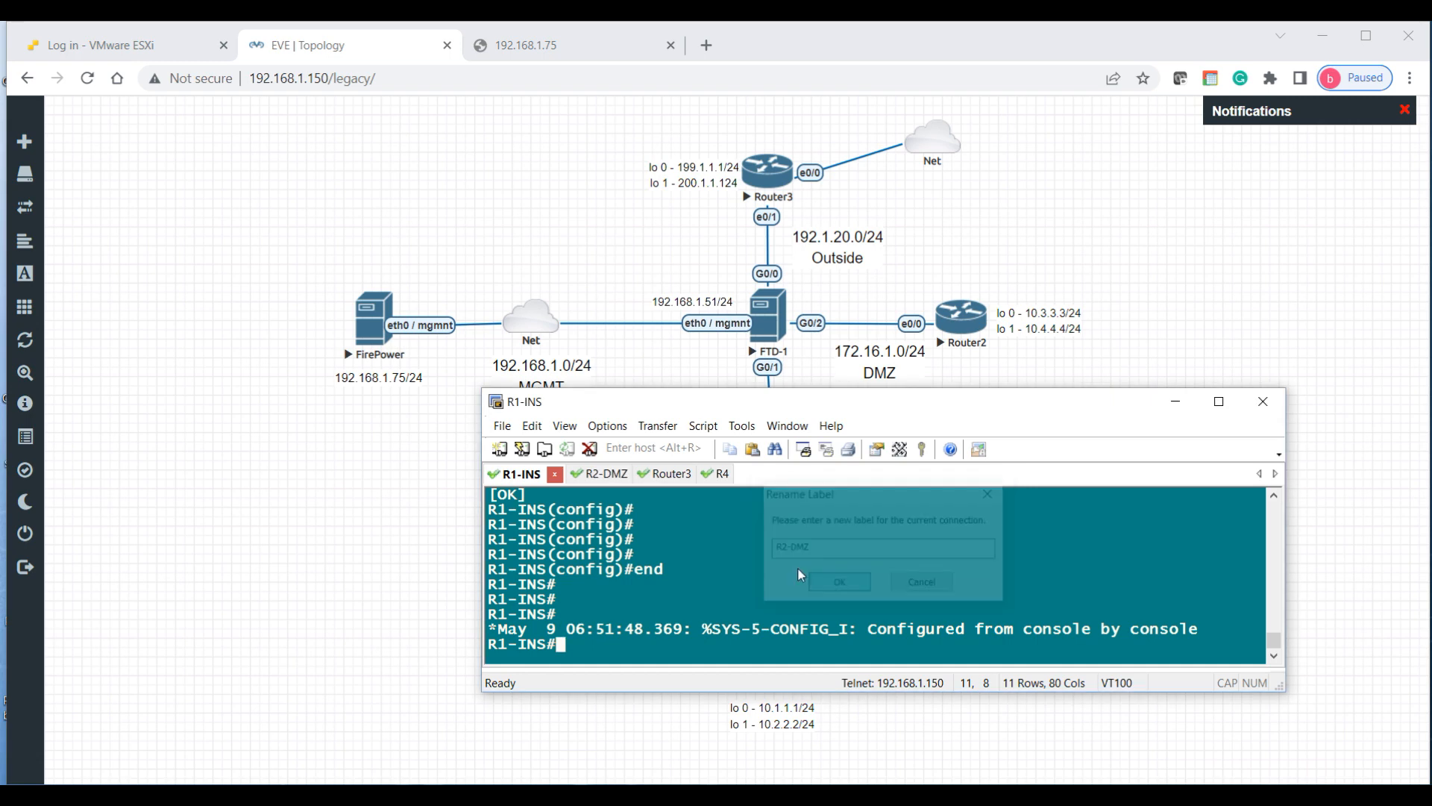
Step: Rename the Router3 and R4 session tabs to R3-Edge and R4-Inside
right_click(669, 477)
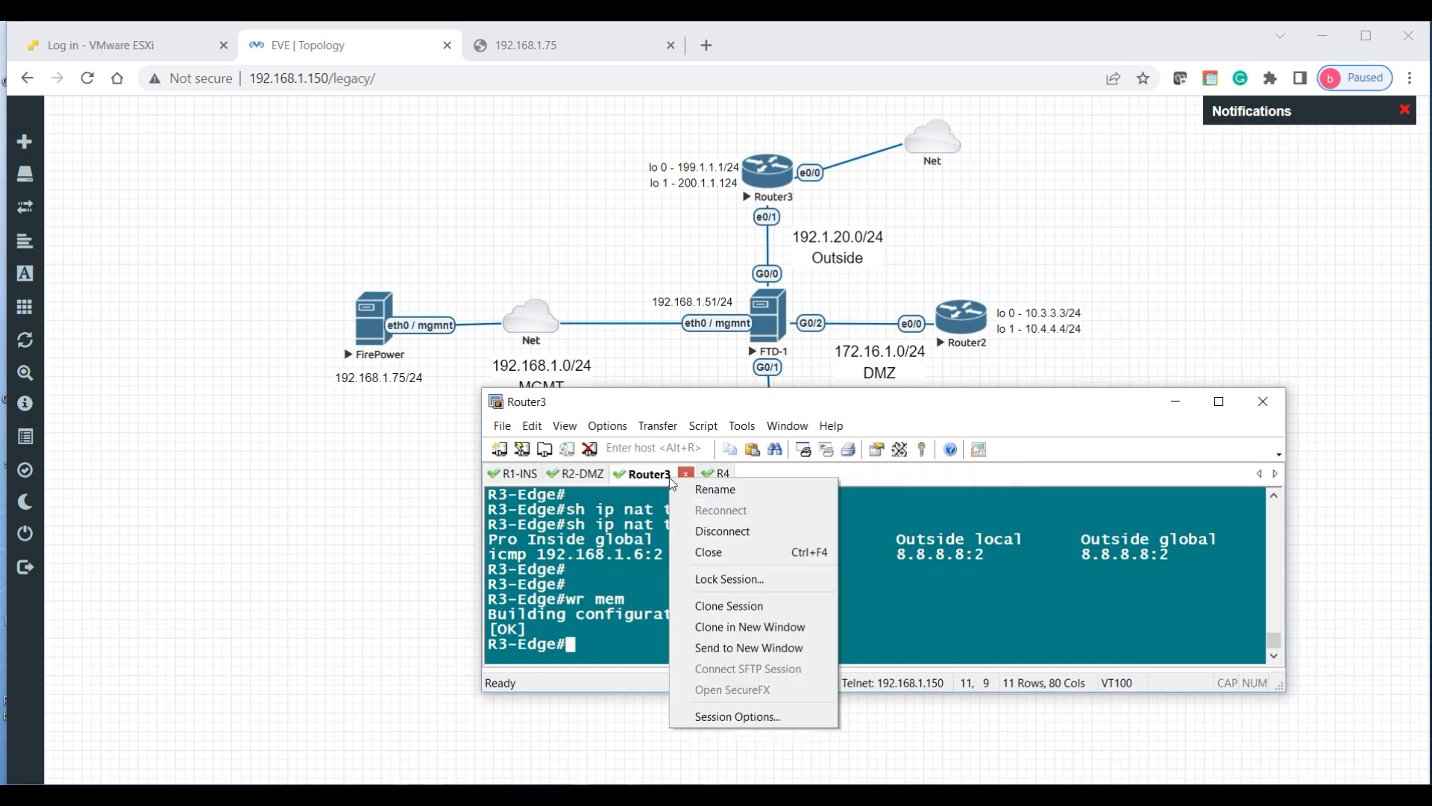
click(719, 489)
text(R3-Edge)
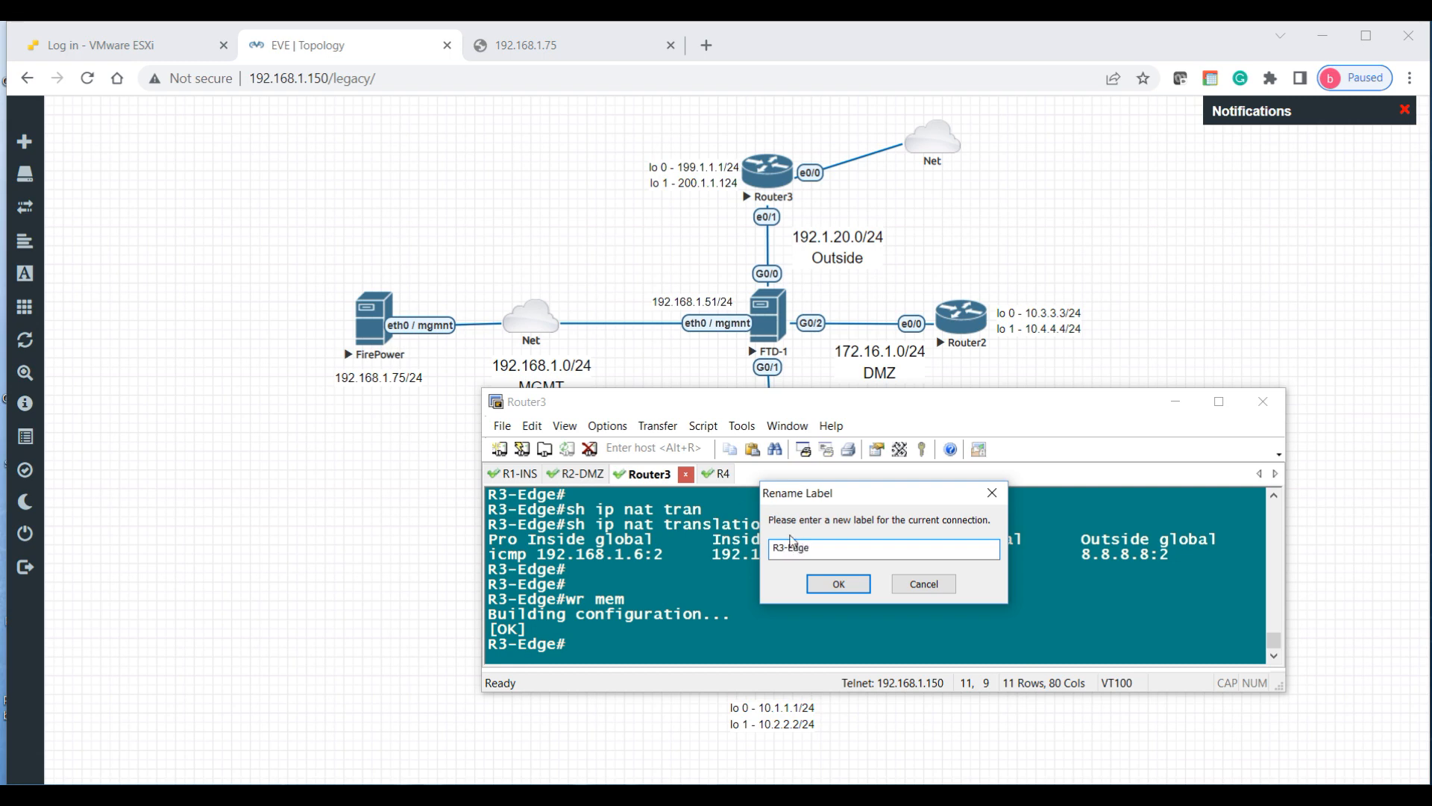
click(837, 583)
click(713, 481)
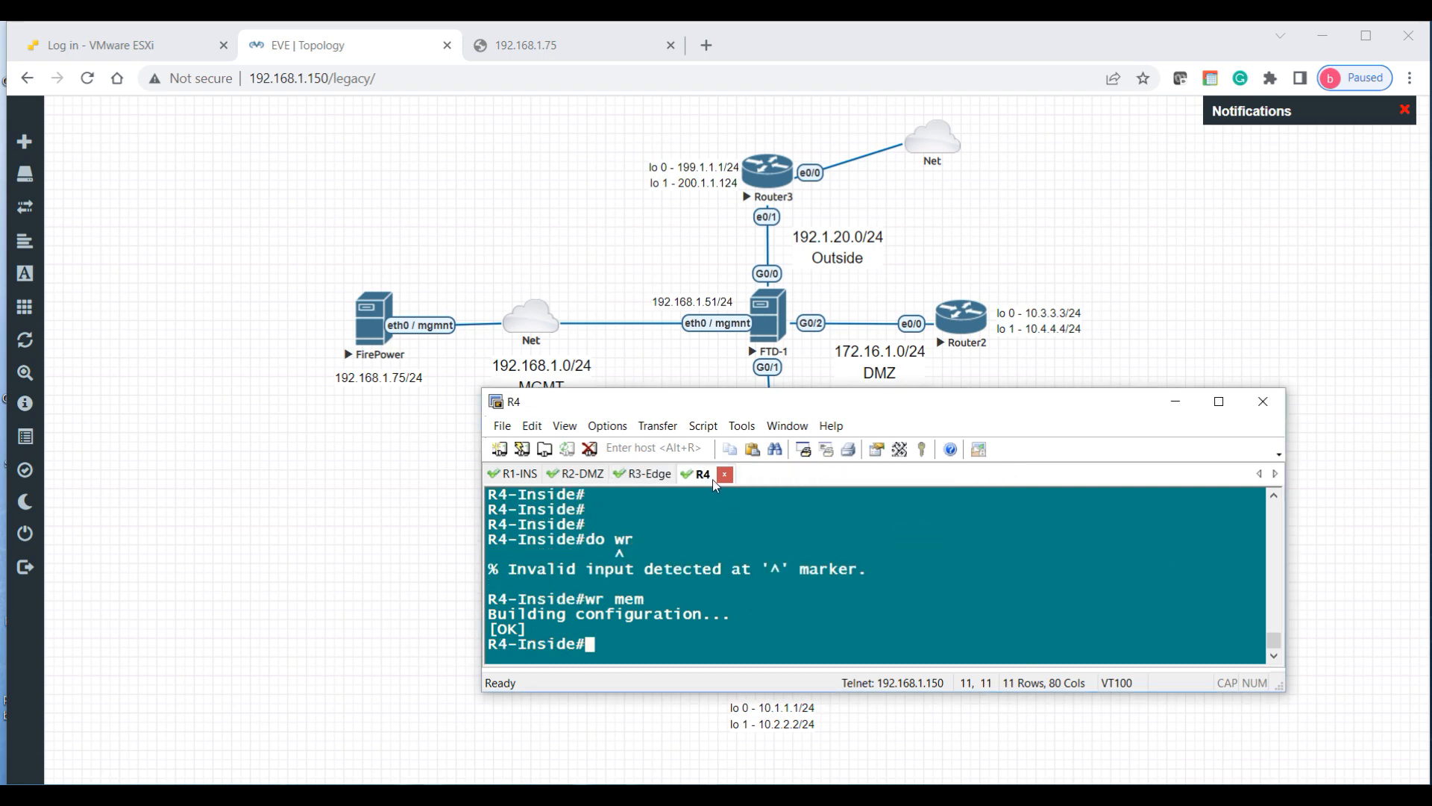
right_click(715, 485)
click(739, 496)
key(BackSpace)
text(R4-Inside)
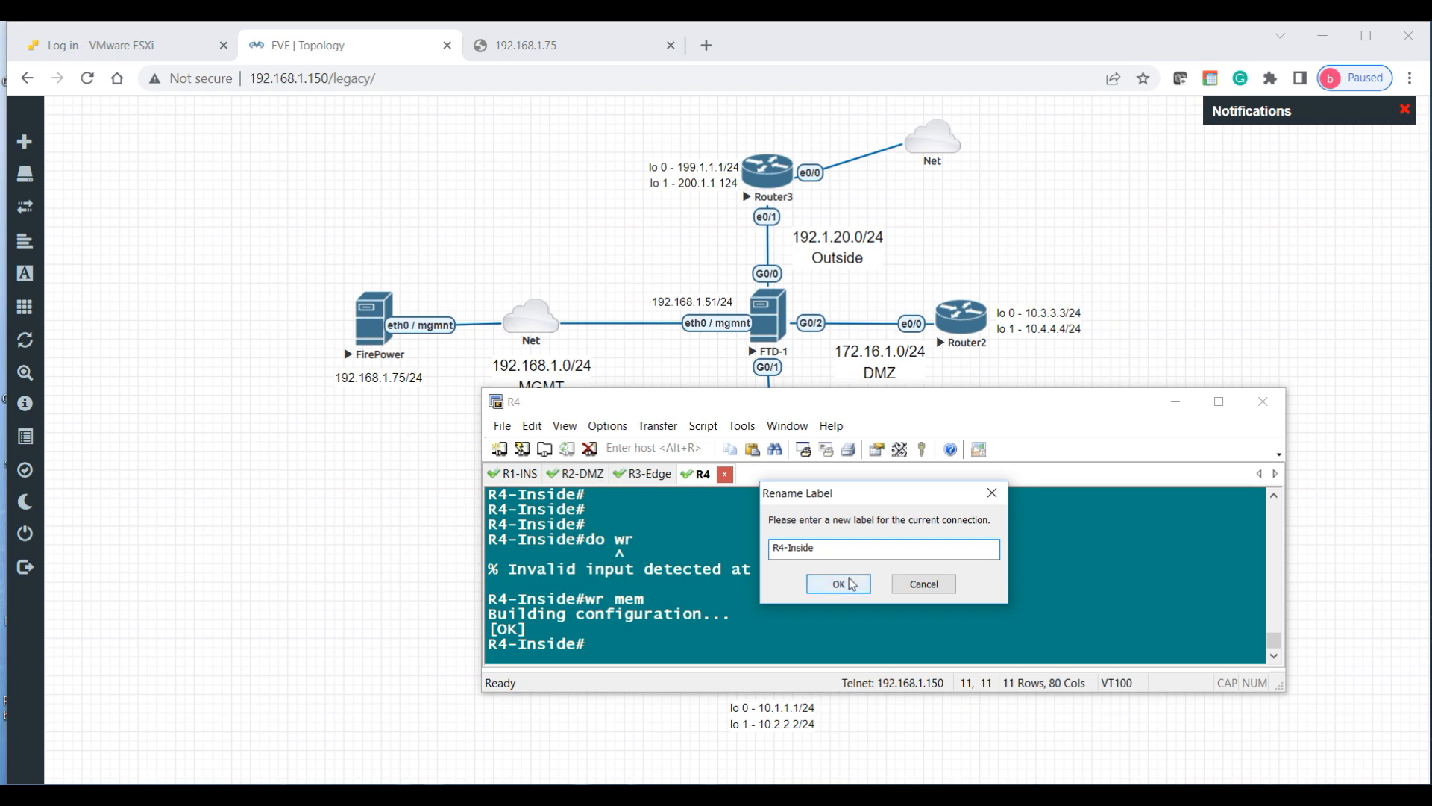
click(835, 583)
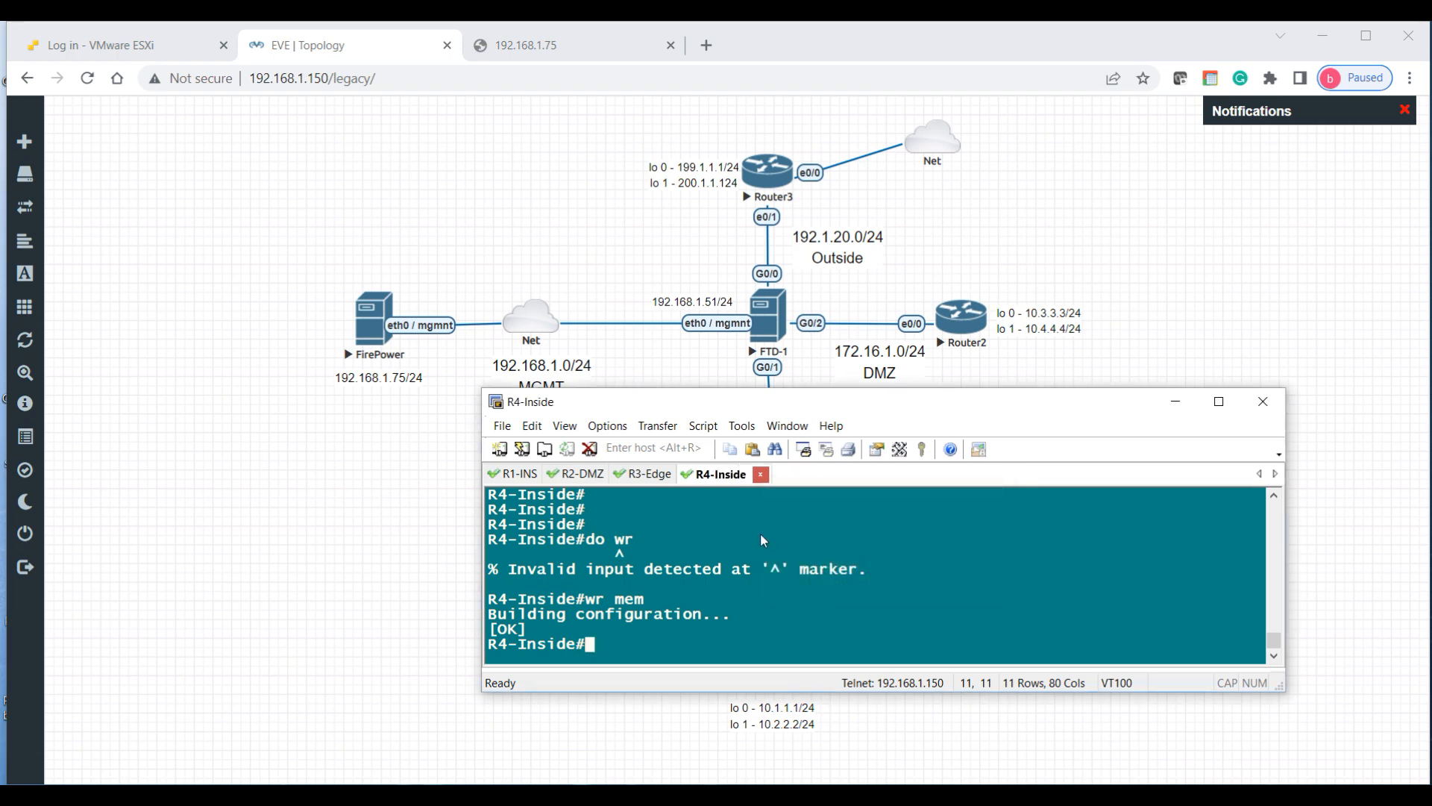
Step: Minimize SecureCRT and bring up the FirePower QEMU console at a fresh admin@firepower prompt
click(1177, 402)
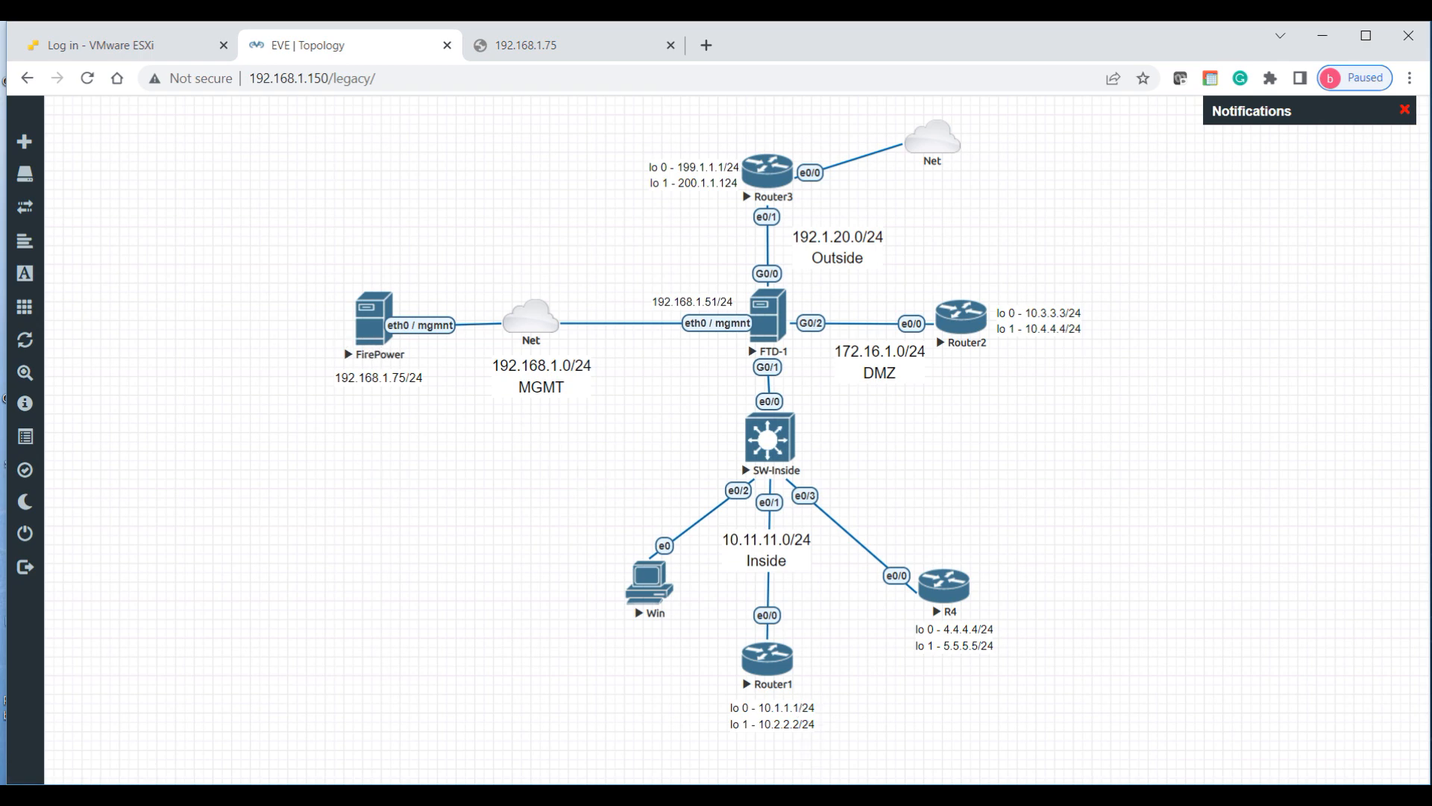
mouse_move(807, 795)
mouse_move(759, 795)
click(697, 729)
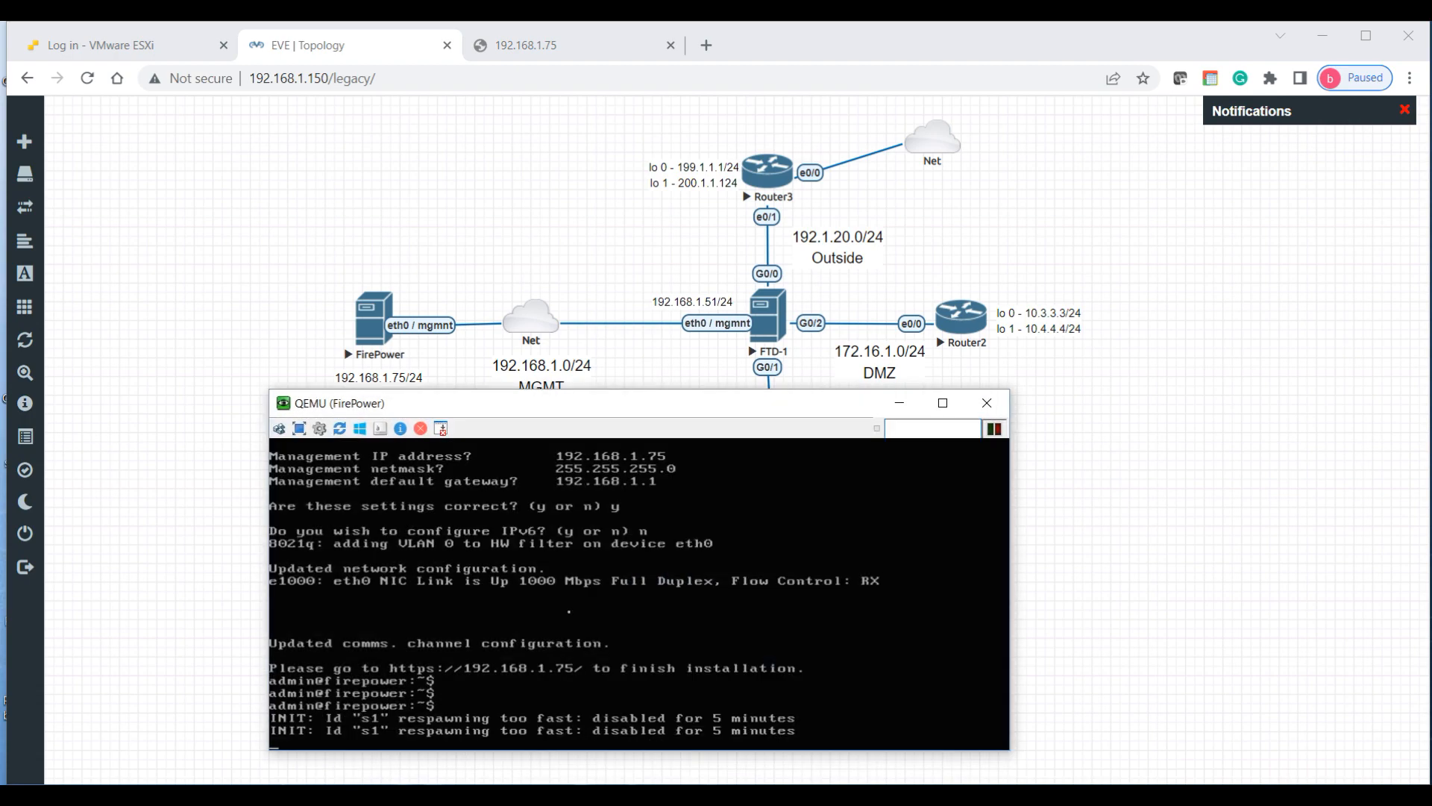
key(Return)
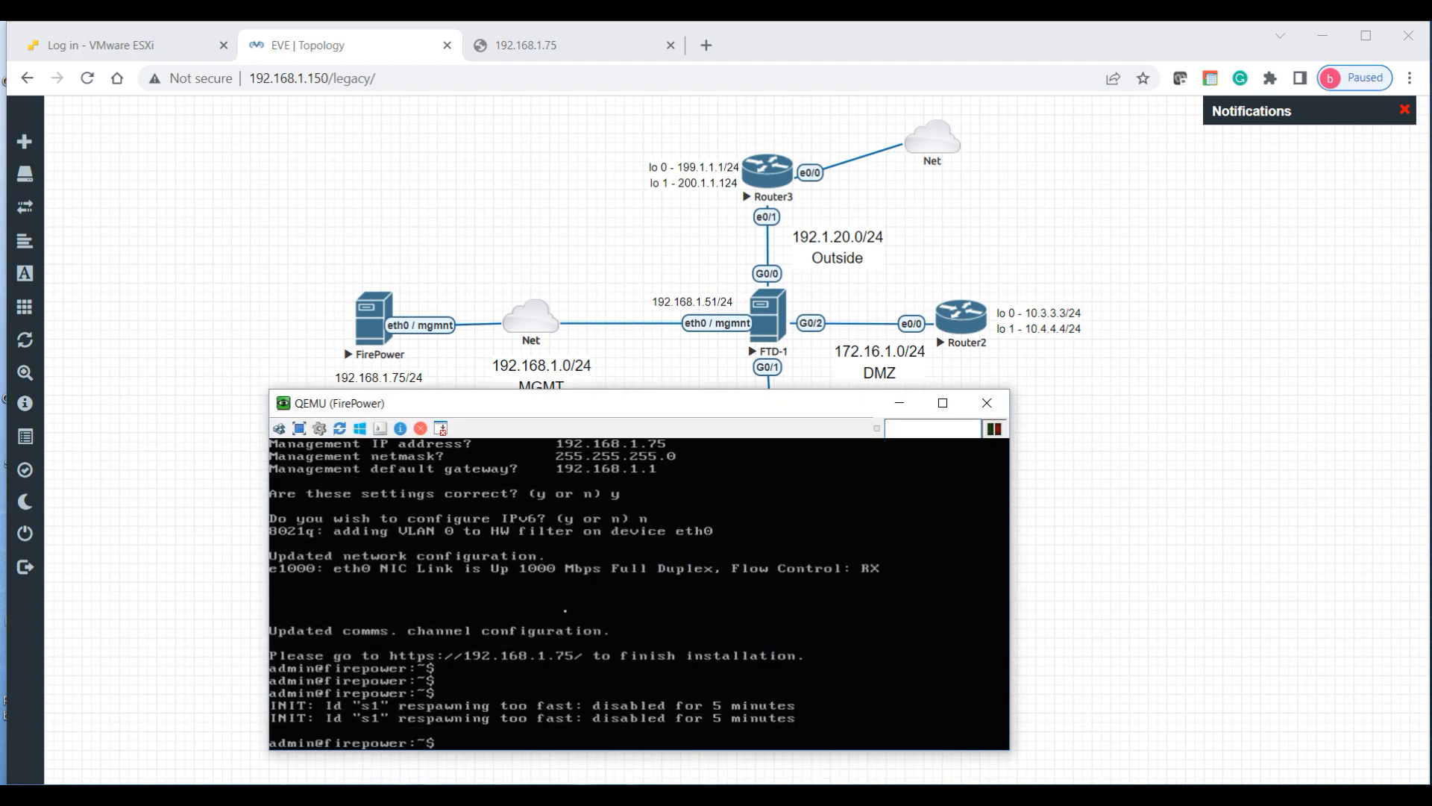
key(Return)
key(Return)
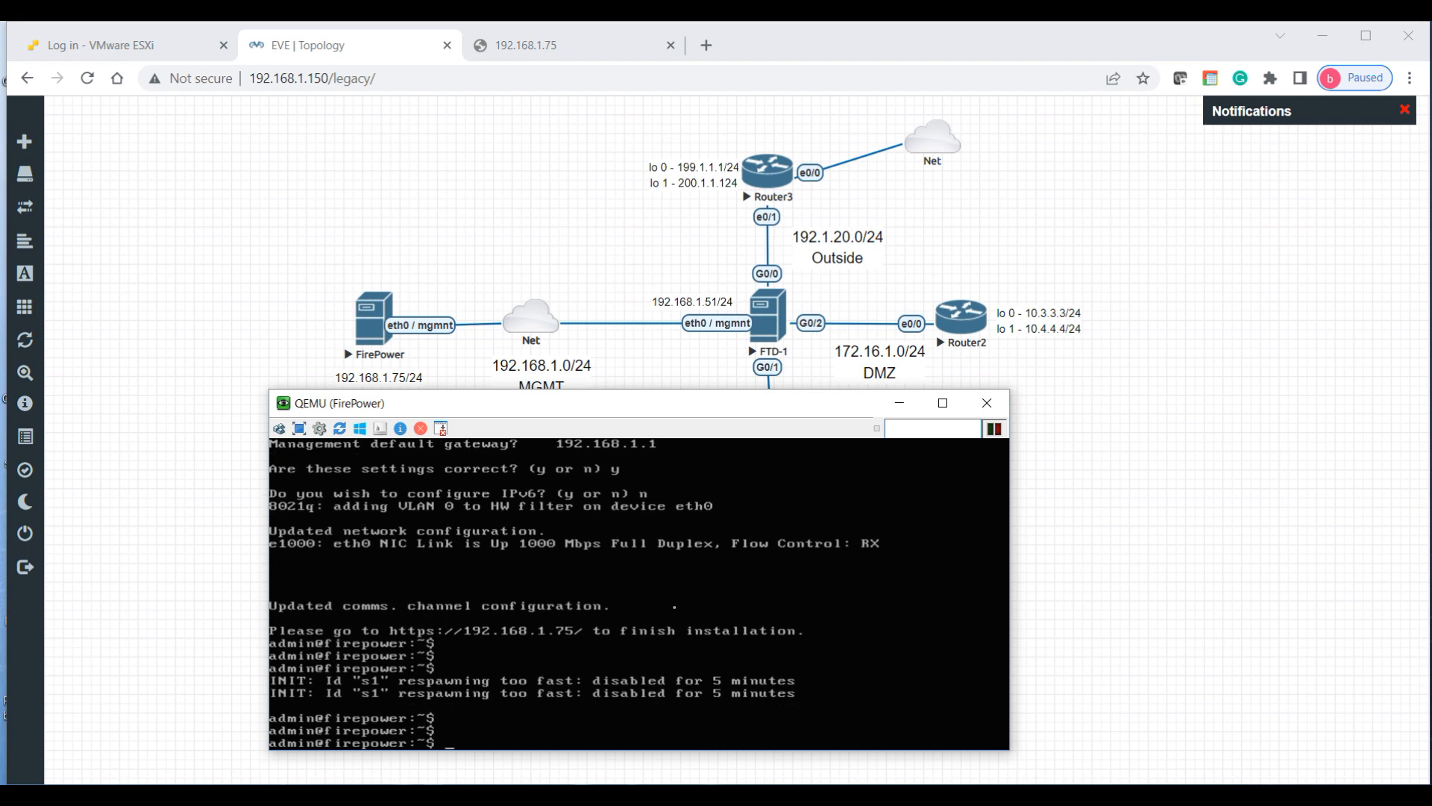
click(1358, 778)
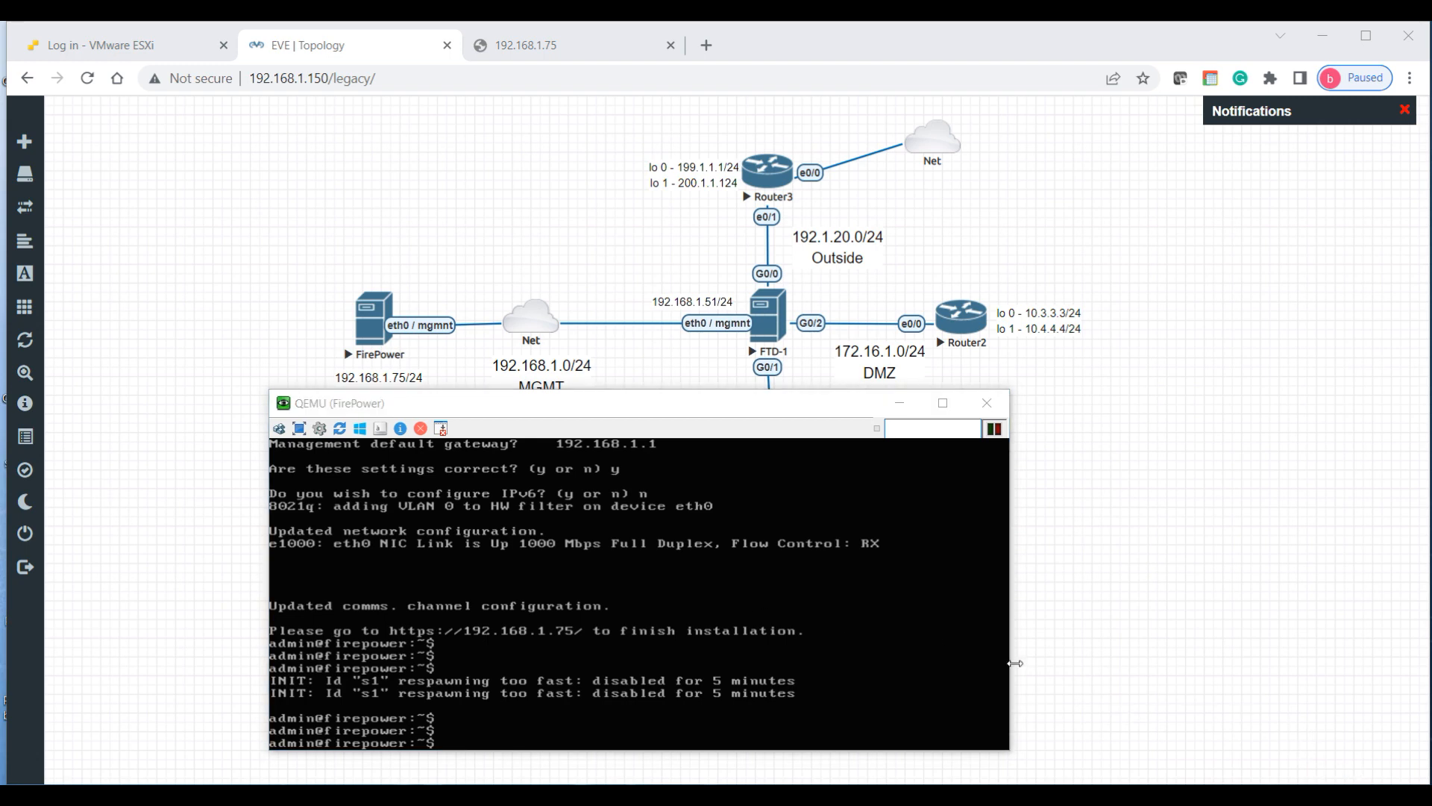